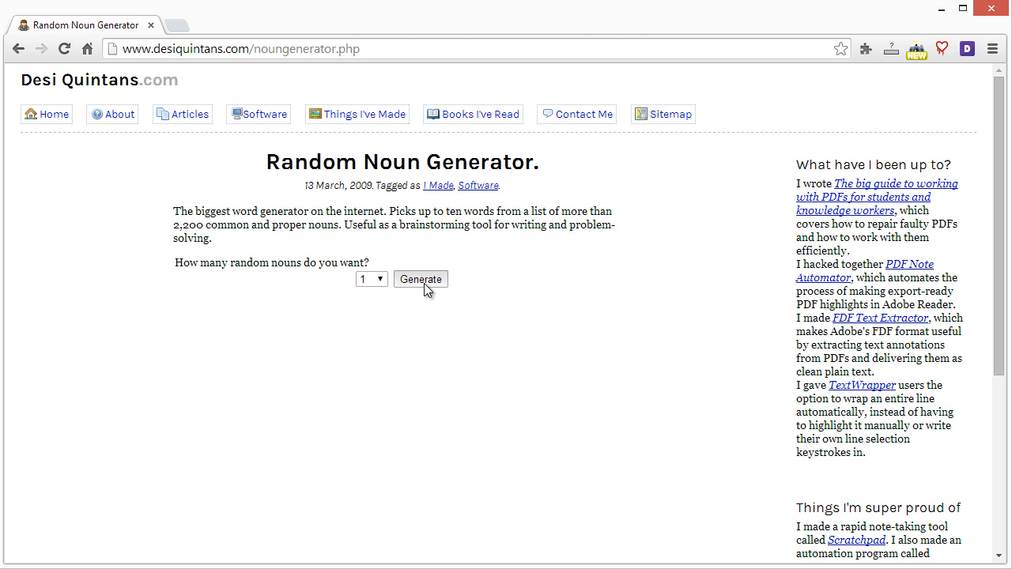
- Generate random nouns one at a time until "Theater" is picked, and highlight that noun
click(424, 283)
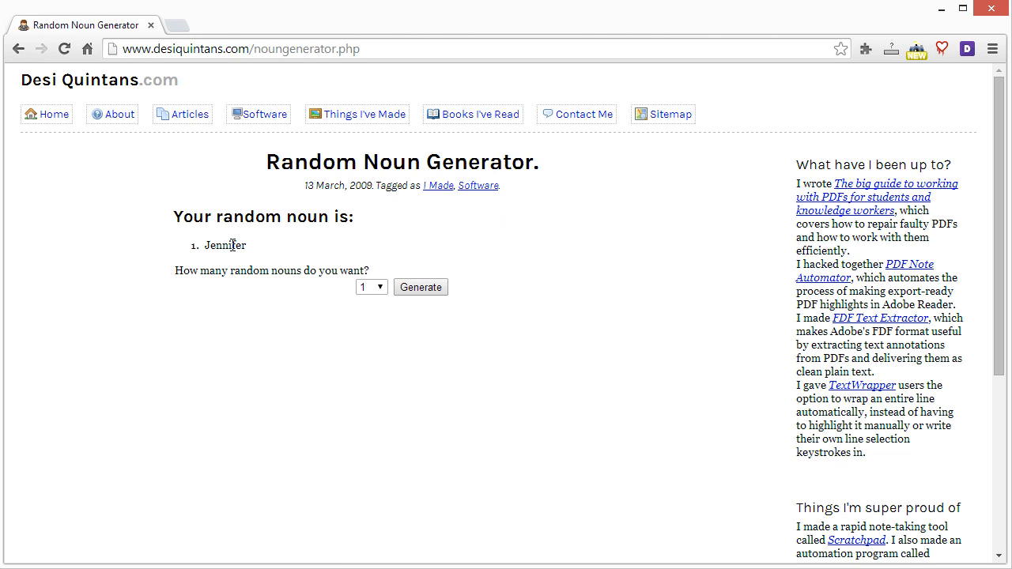
click(438, 290)
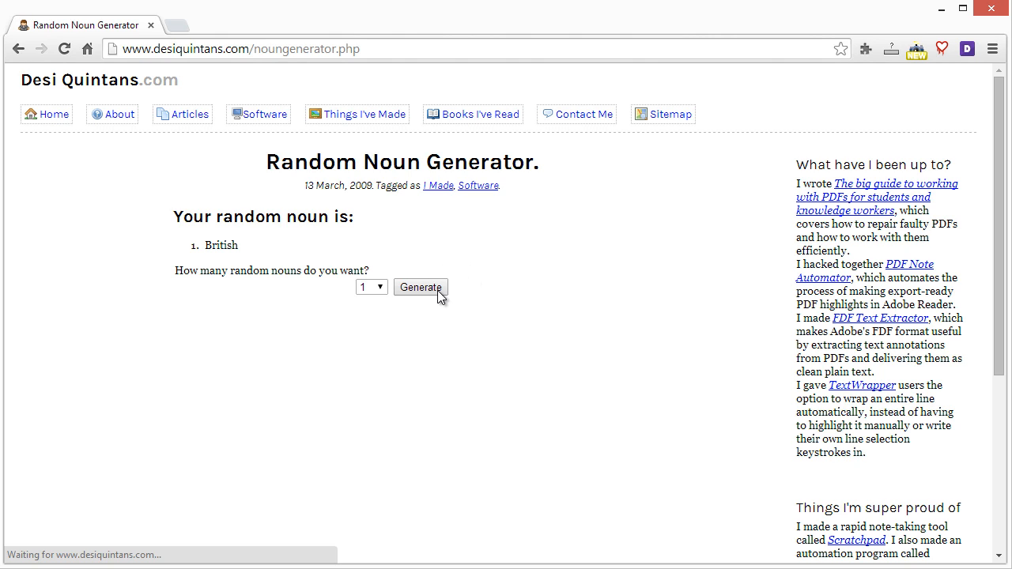
click(438, 290)
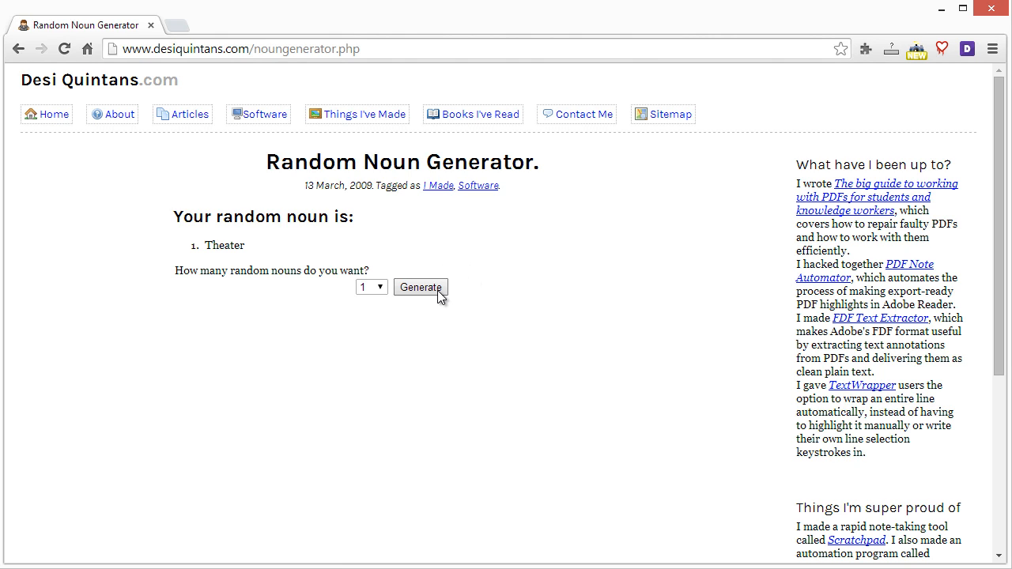
double_click(241, 249)
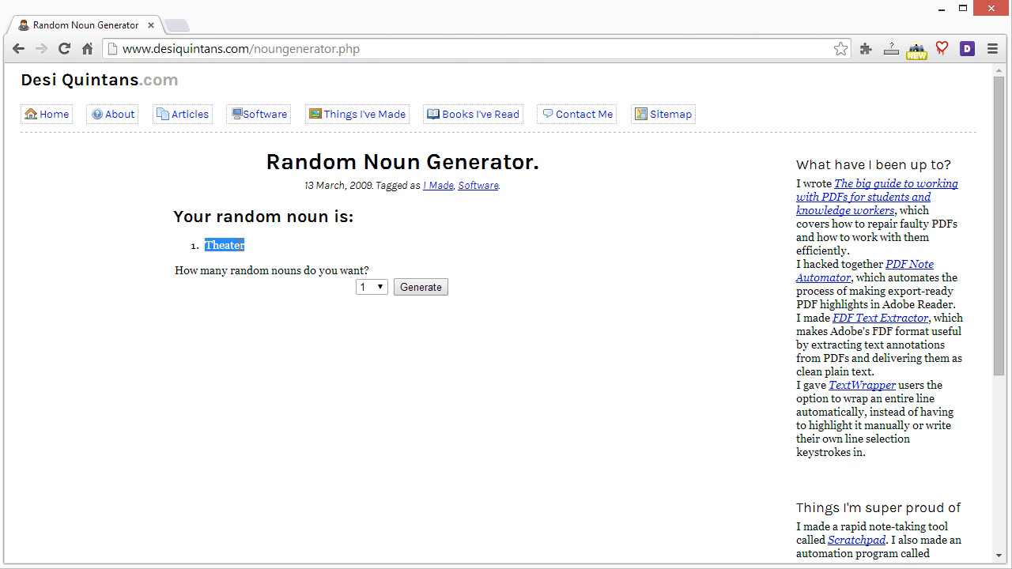
click(243, 246)
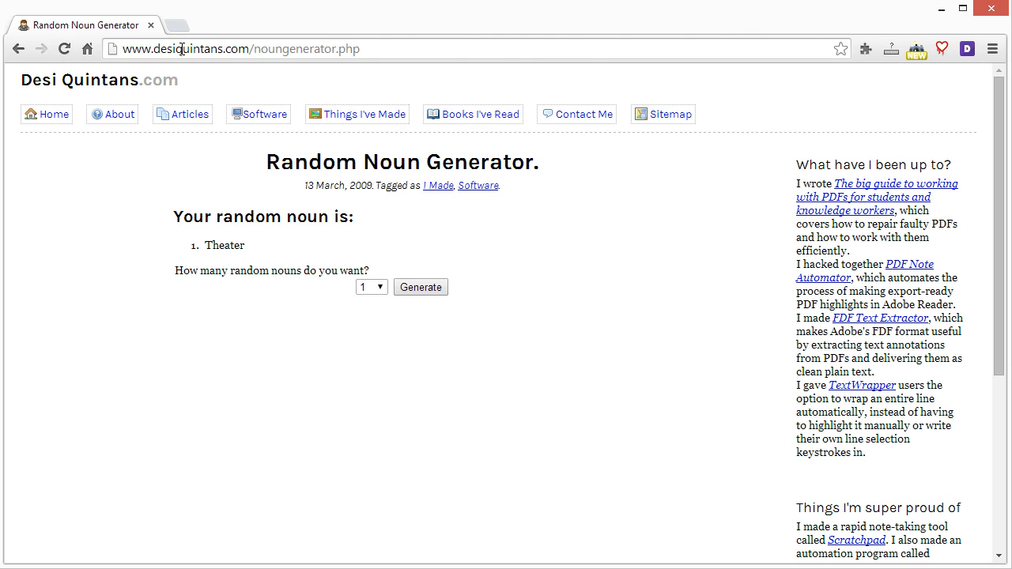
- Open an incognito browser window aligned with the screen and load the Google home page
click(181, 49)
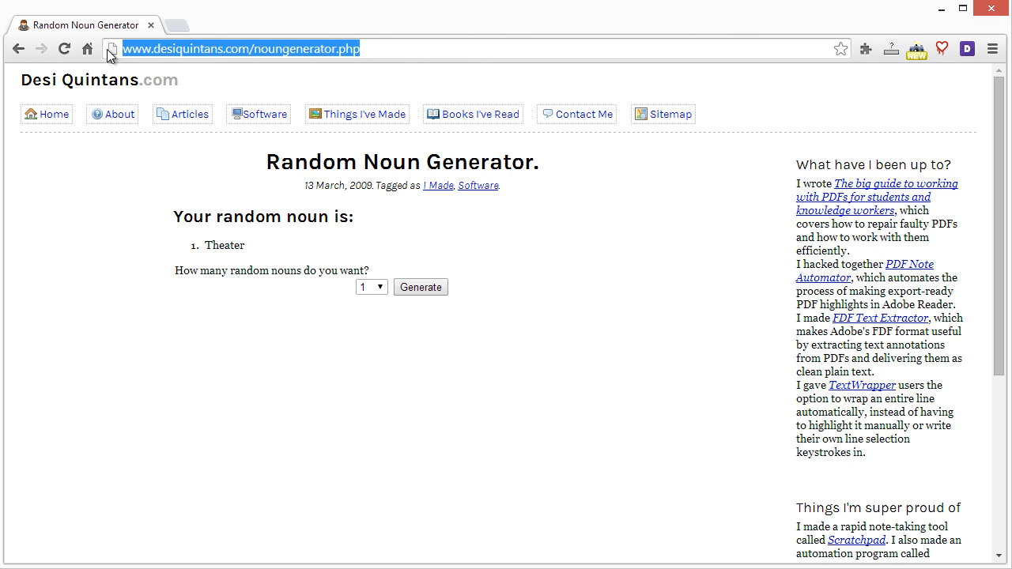
key(ctrl+shift+n)
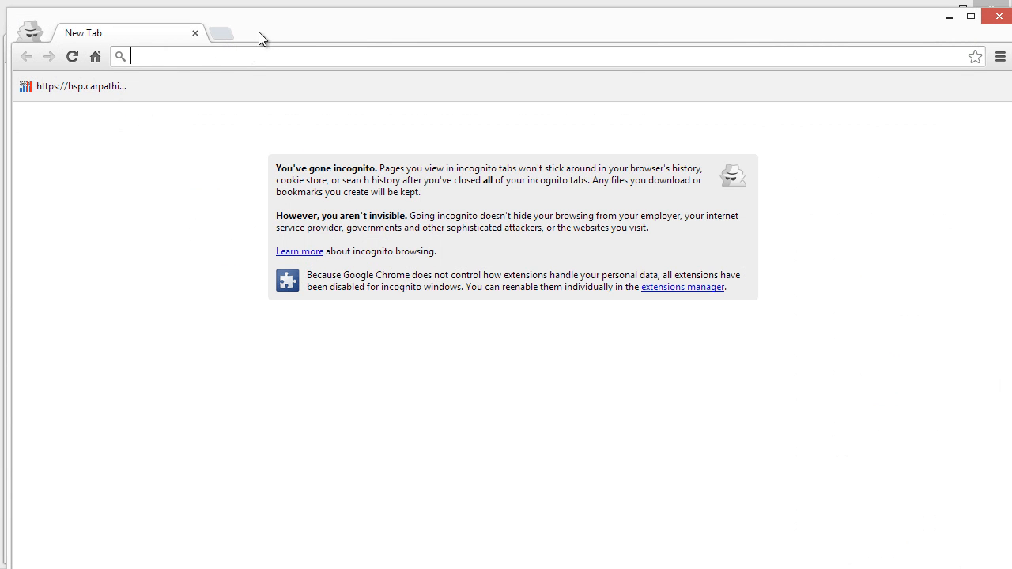
drag(263, 27, 254, 18)
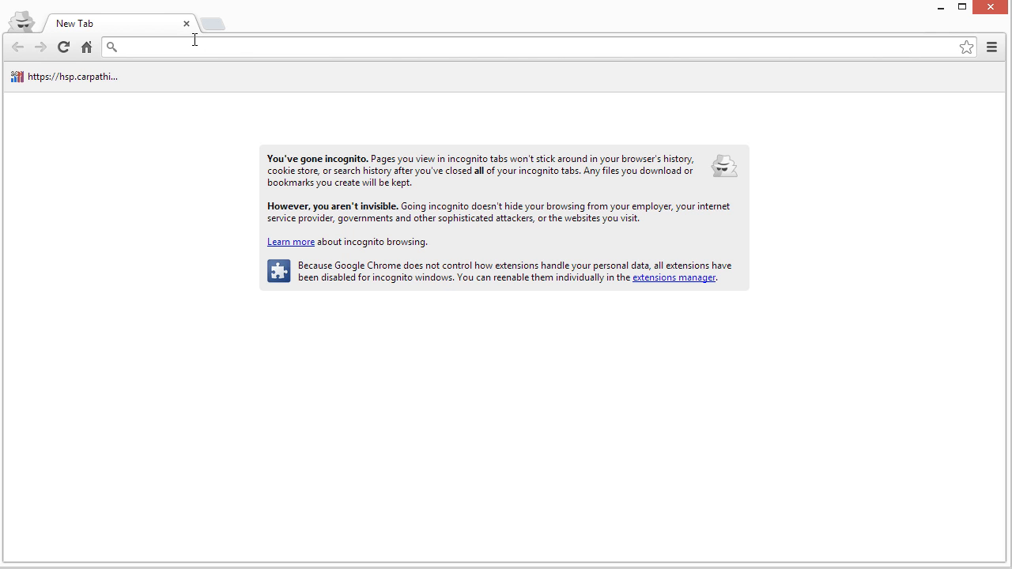
text(googl)
key(Return)
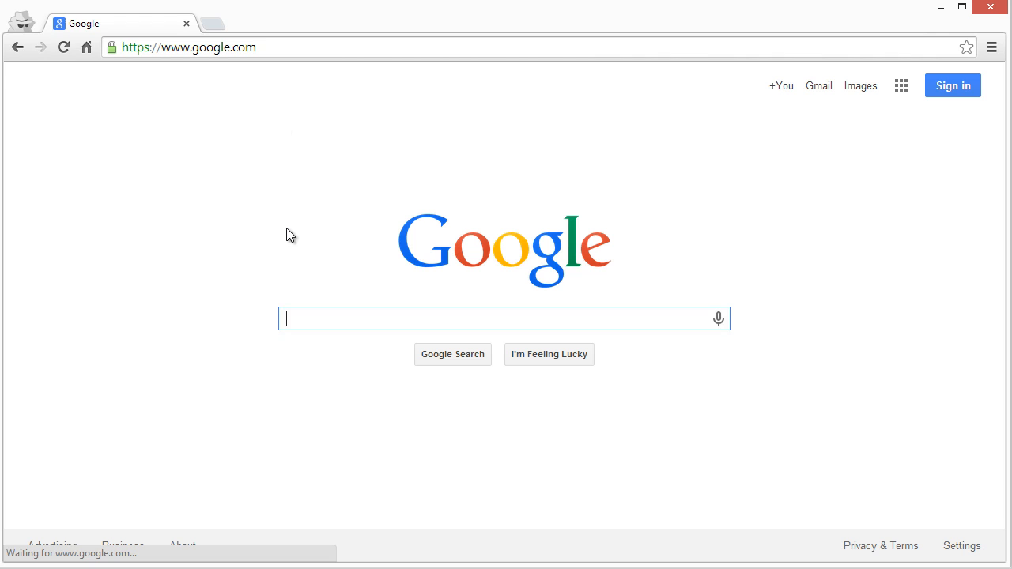
- Search Google for "movie tickets" and look through the first page of results
text(movie tickets)
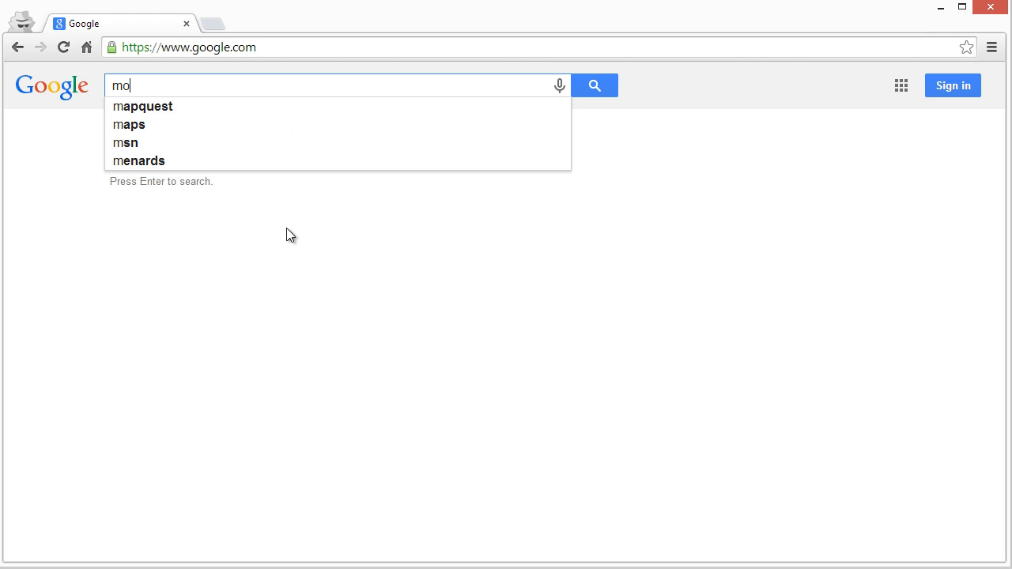
key(Return)
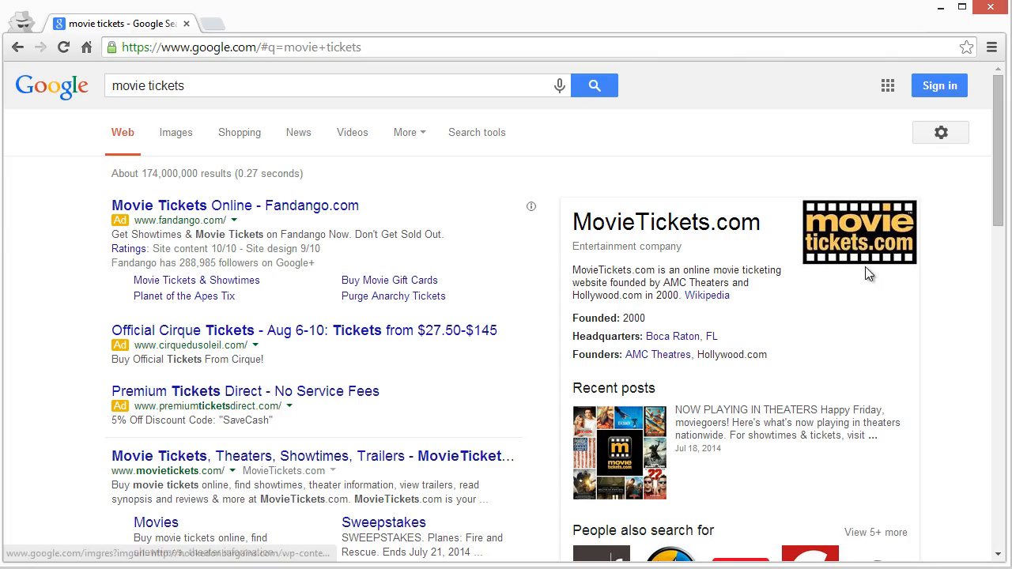
scroll(870, 273, down, 3)
scroll(867, 348, up, 2)
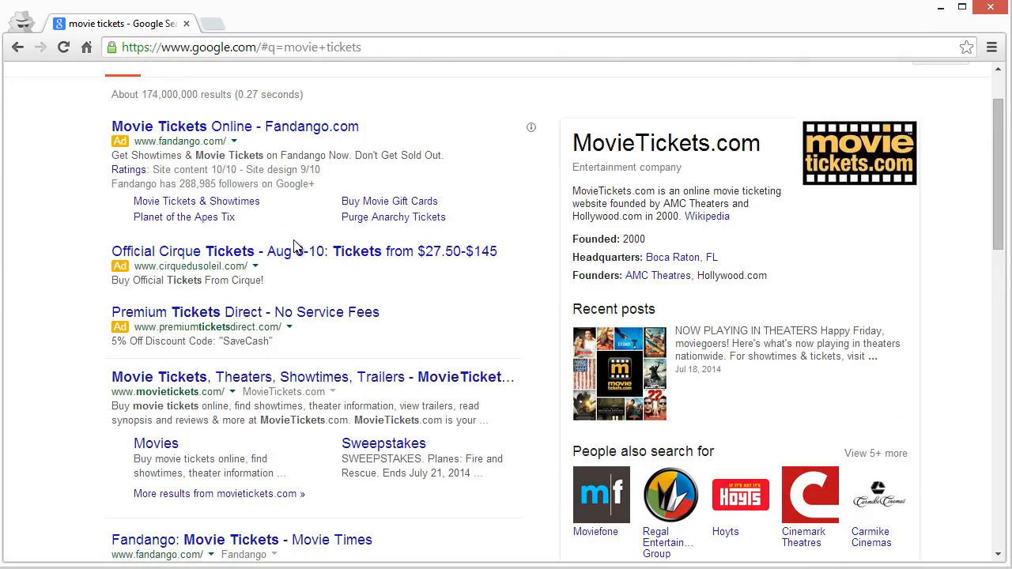
scroll(301, 241, up, 1)
scroll(263, 287, down, 1)
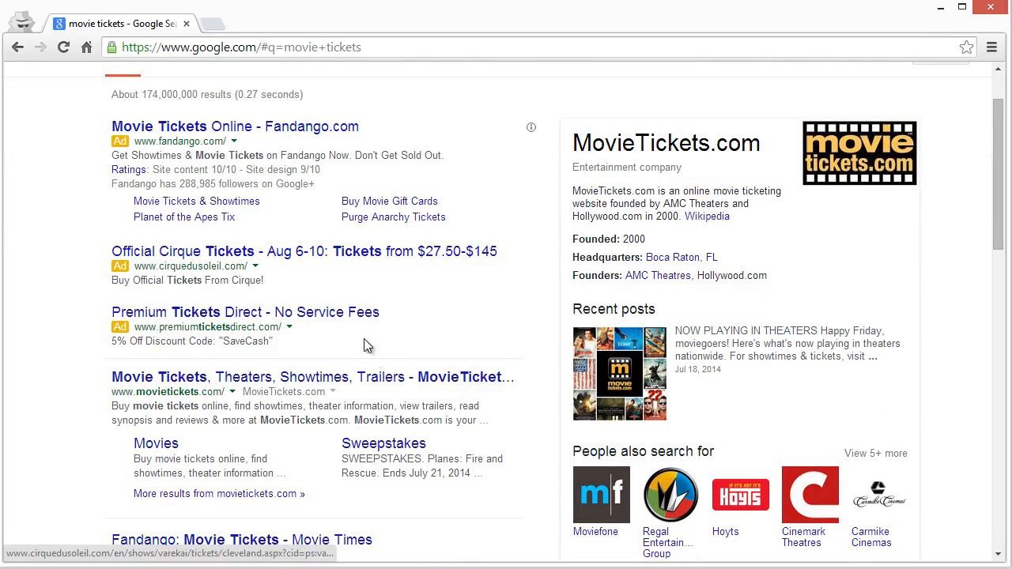
scroll(575, 339, down, 10)
scroll(608, 340, up, 5)
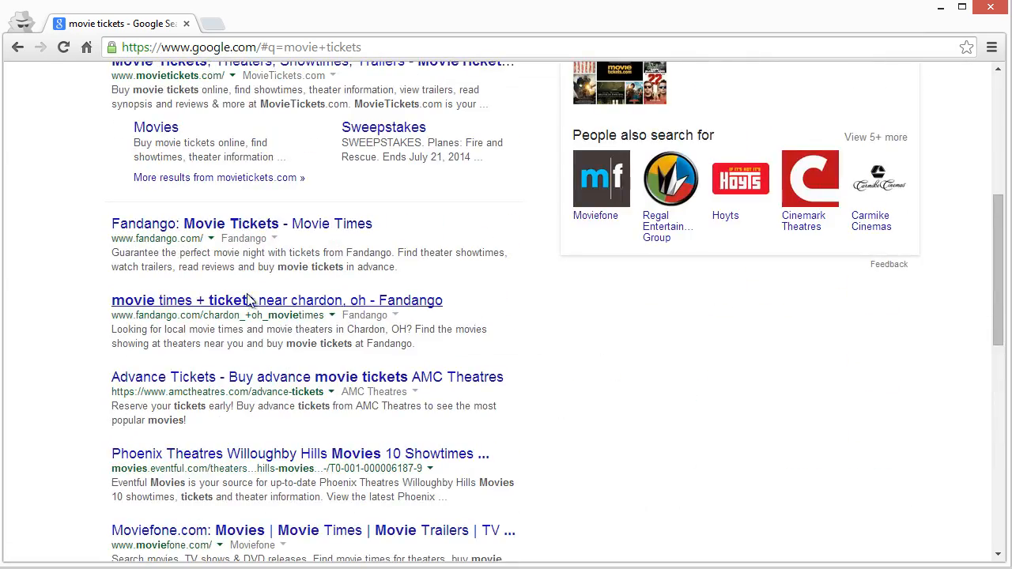
- Open the AMC Theatres advance tickets result, return to the search, and look through page two of the results
click(204, 378)
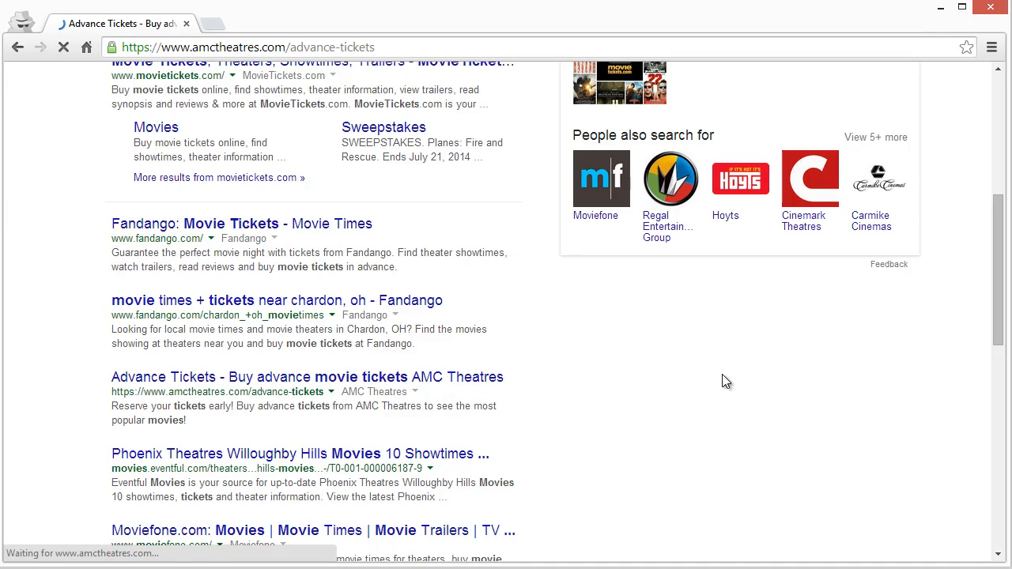
click(17, 48)
scroll(565, 309, down, 15)
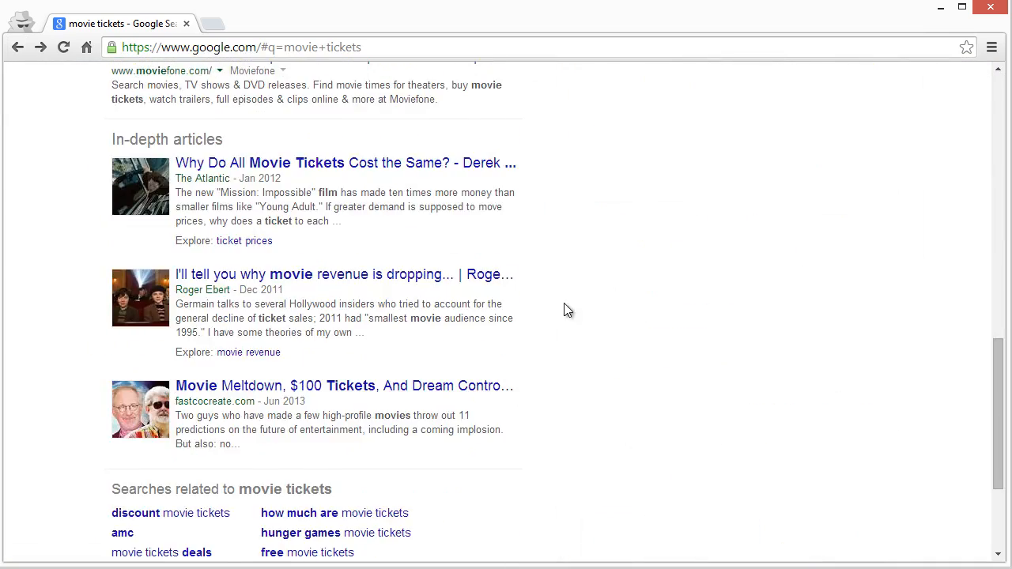
click(241, 439)
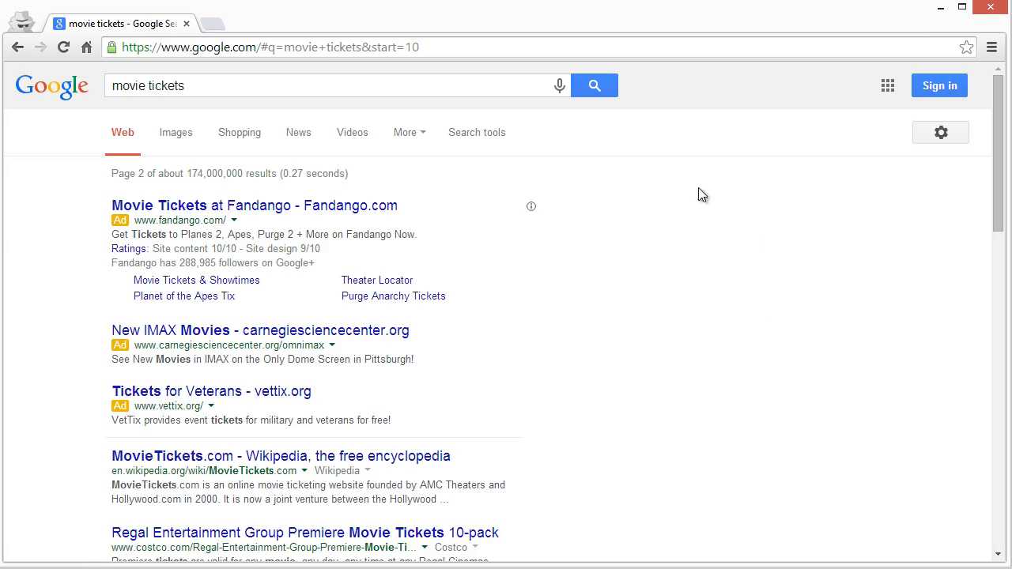
scroll(744, 294, down, 8)
scroll(255, 174, up, 8)
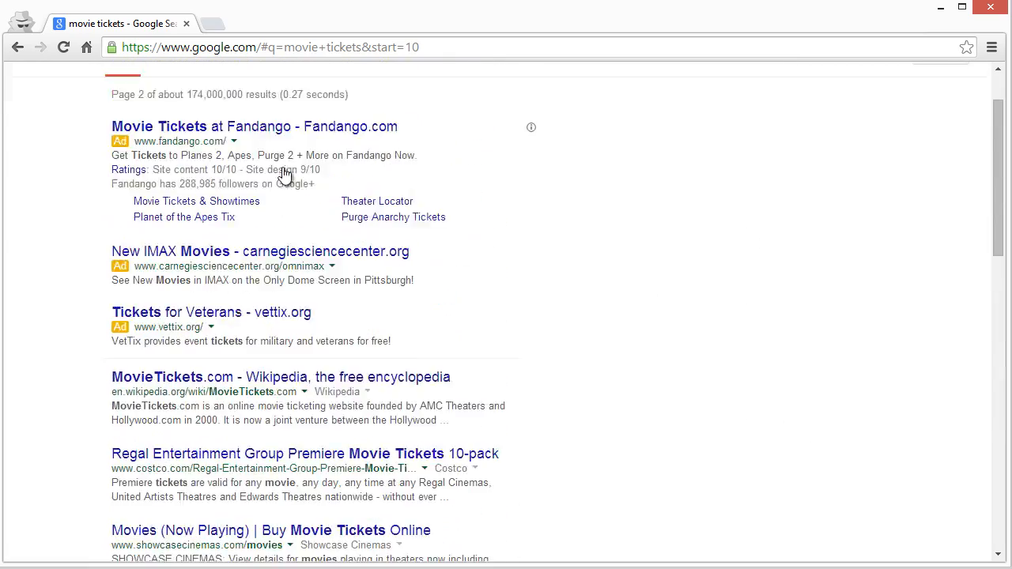
- Return to the first results page and open the Official Cirque Tickets and Premium Tickets Direct ads in new tabs
click(18, 49)
scroll(456, 255, up, 3)
scroll(453, 250, up, 12)
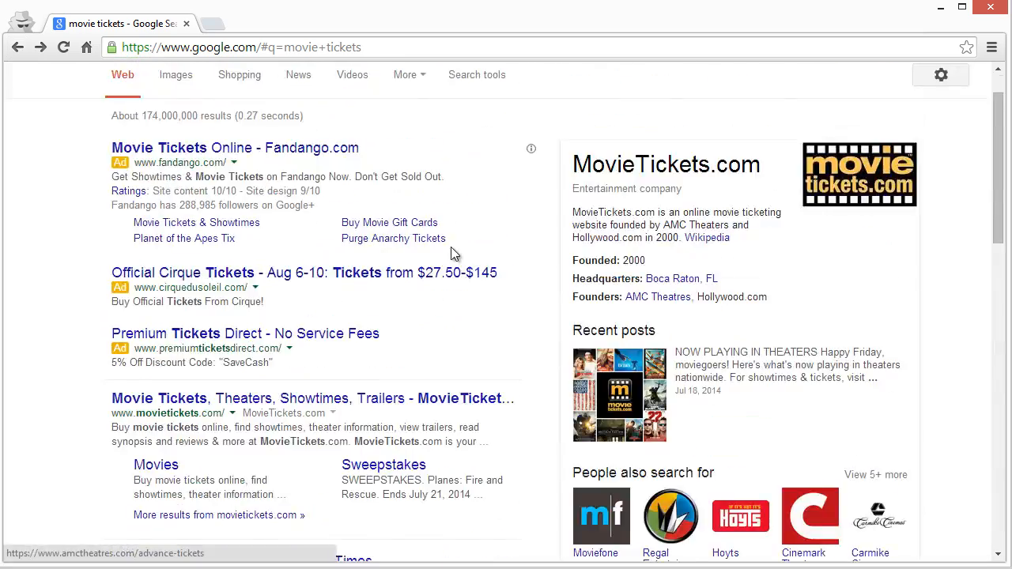
scroll(237, 233, down, 1)
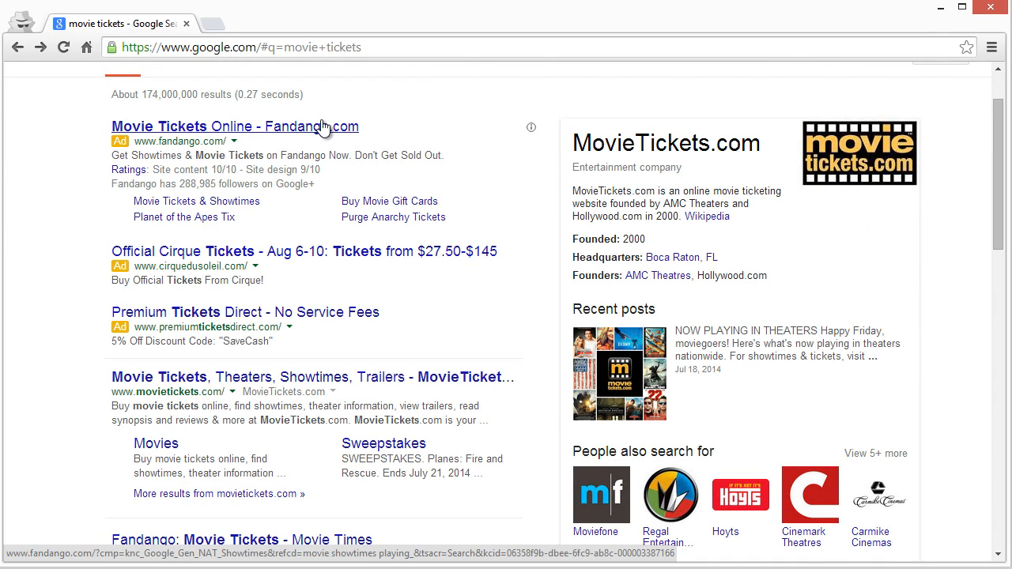
right_click(286, 253)
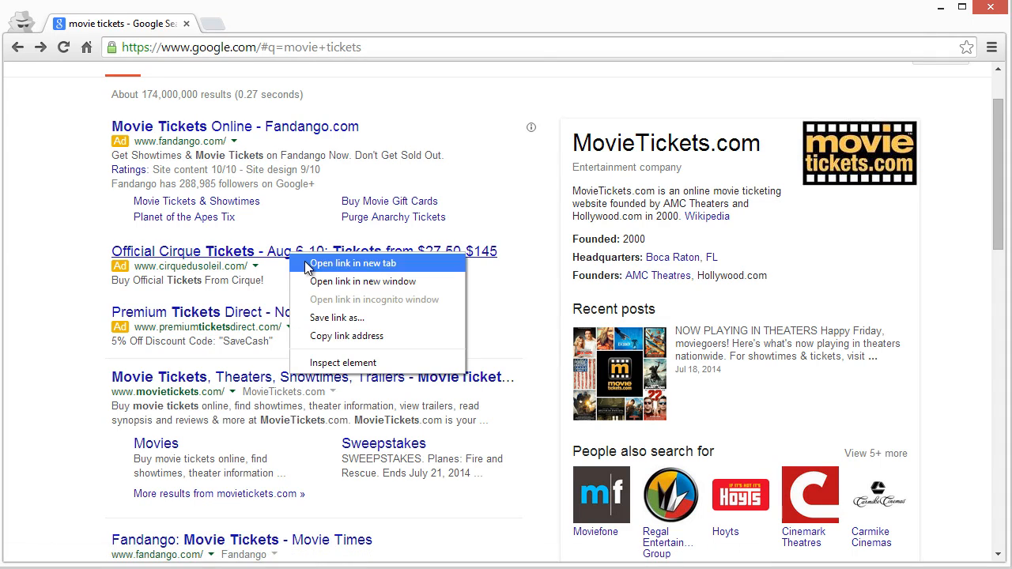
click(313, 261)
right_click(250, 313)
click(277, 321)
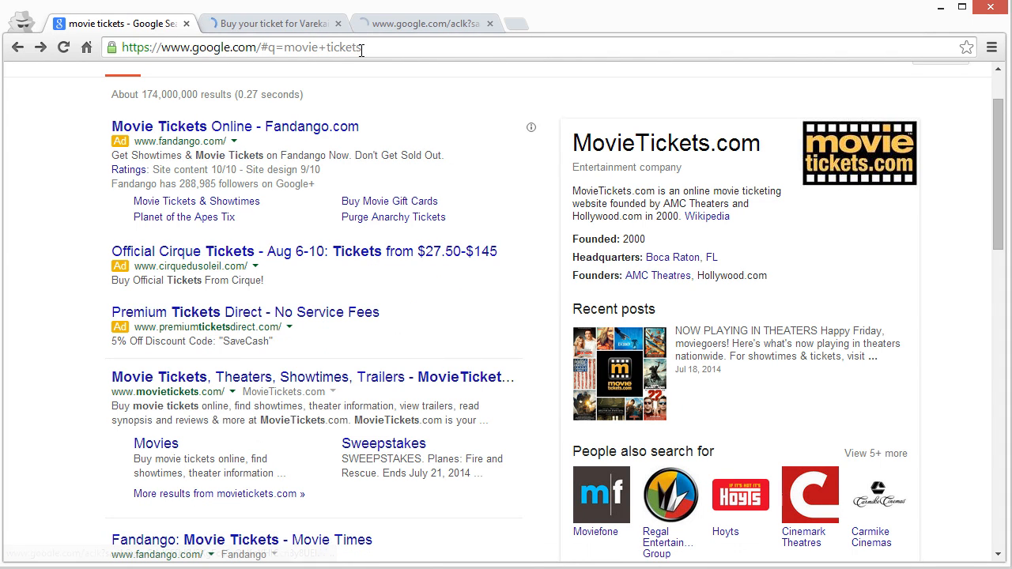
- Look at the Varekai ticket page from Cirque du Soleil, and go to the company's home page
click(294, 23)
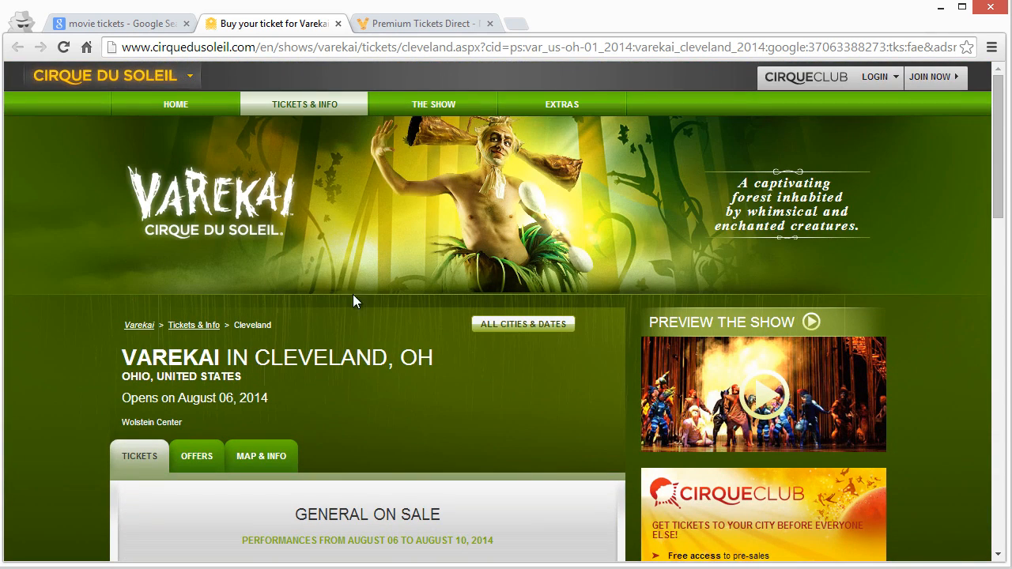
click(120, 79)
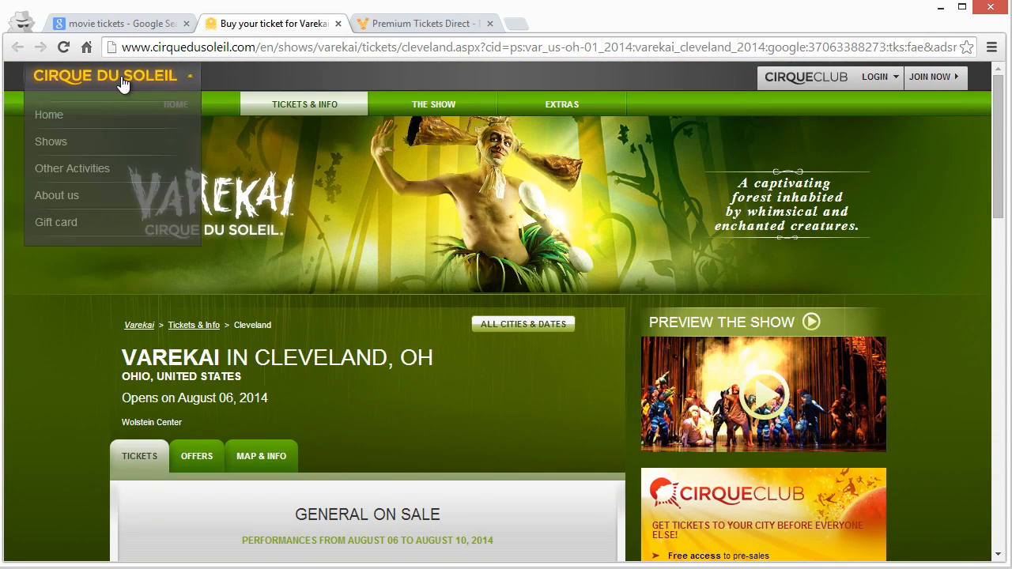
click(40, 116)
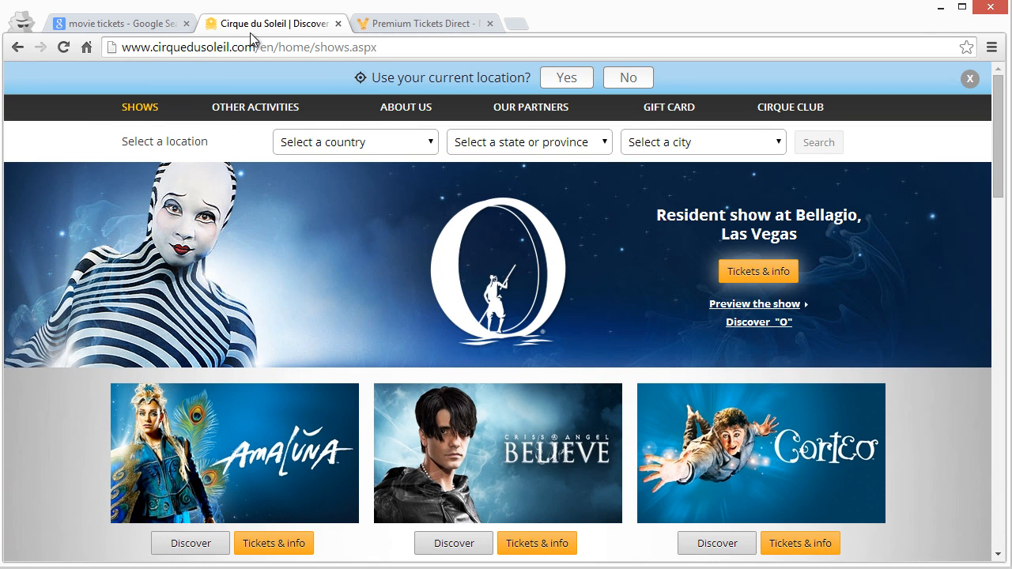
- Bring up the Premium Tickets Direct site and copy a screenshot of its home page
click(423, 24)
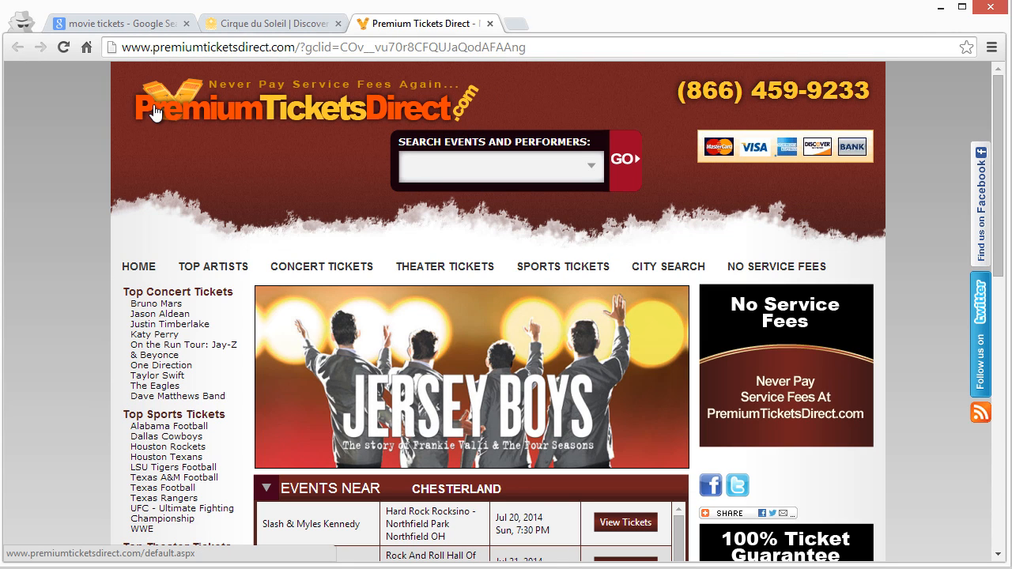
right_click(240, 111)
click(182, 161)
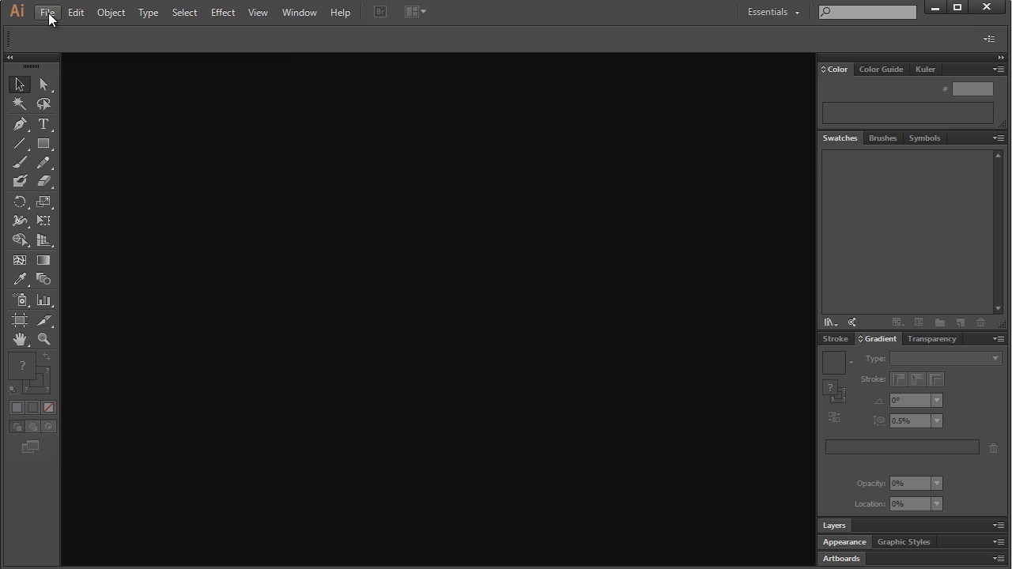
- Switch to Illustrator and create a new RGB document 860 pt wide and 600 pt high
click(51, 14)
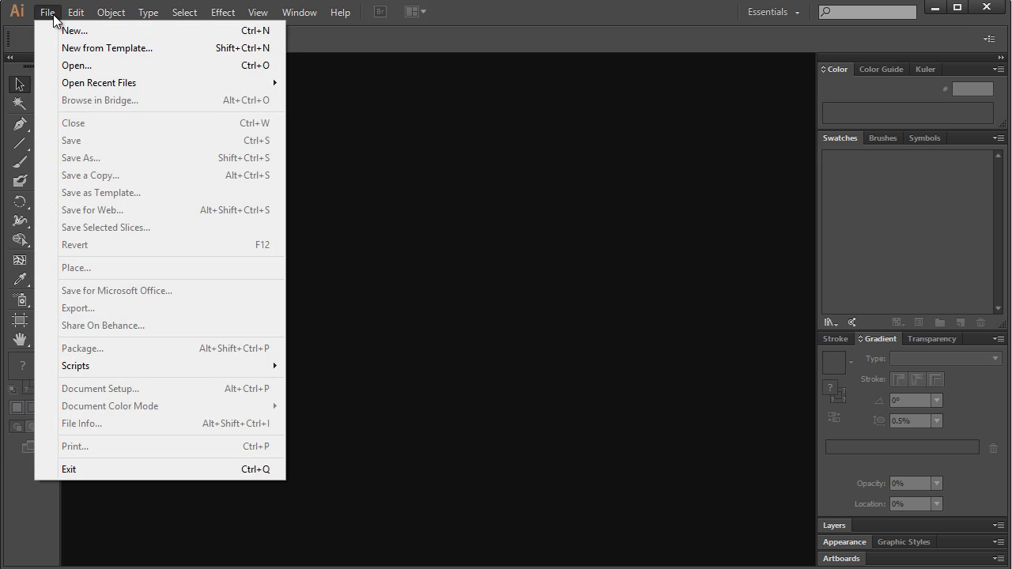
click(63, 31)
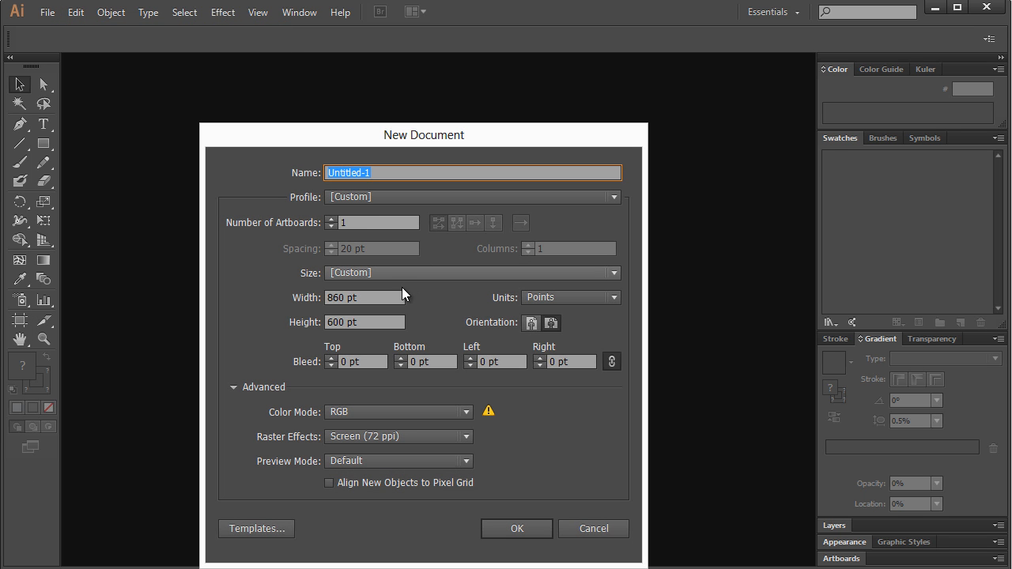
click(345, 299)
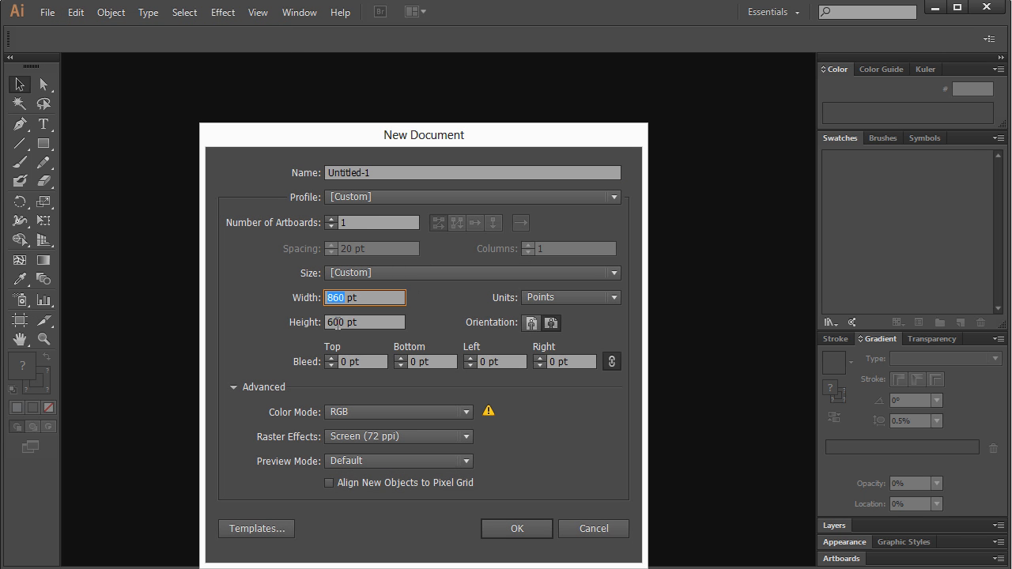
click(337, 323)
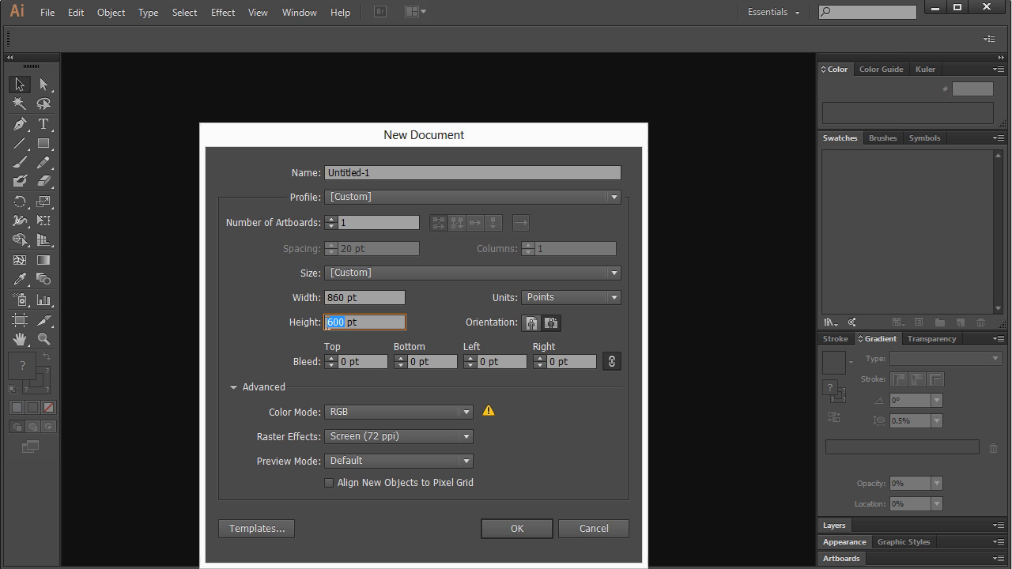
click(504, 524)
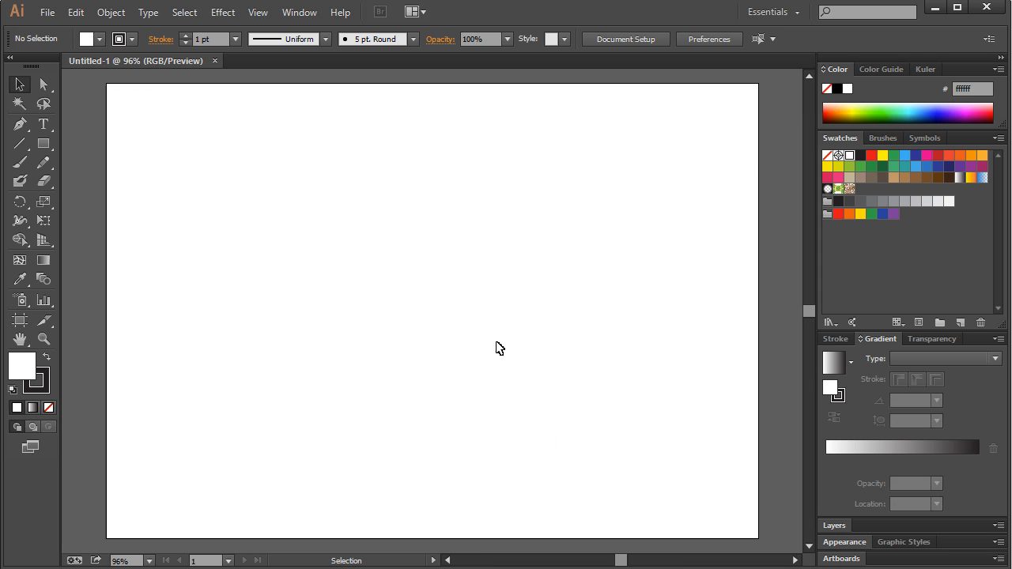
- Paste the copied website screenshot into the blank document and undo the paste
key(ctrl+v)
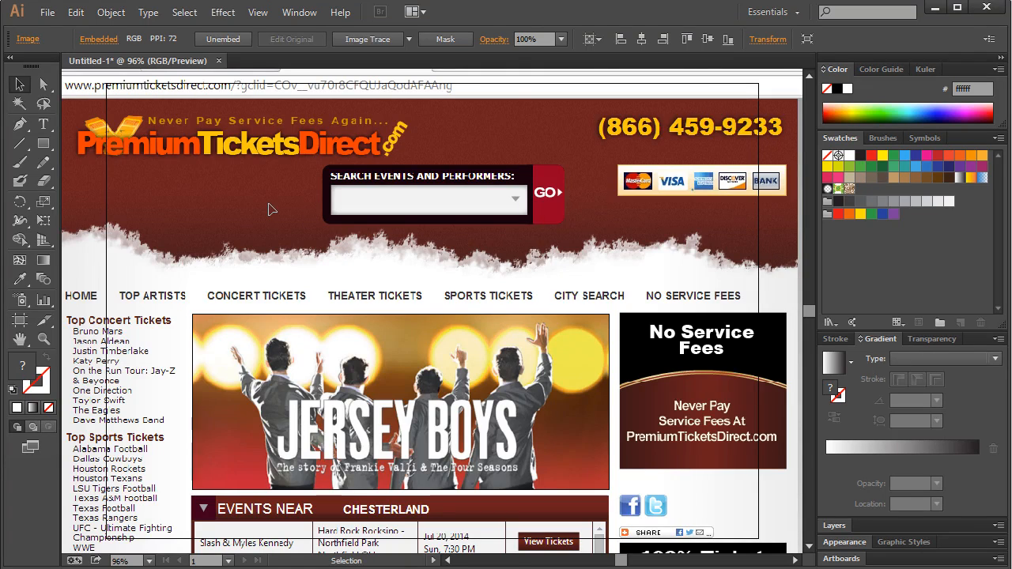
key(ctrl+z)
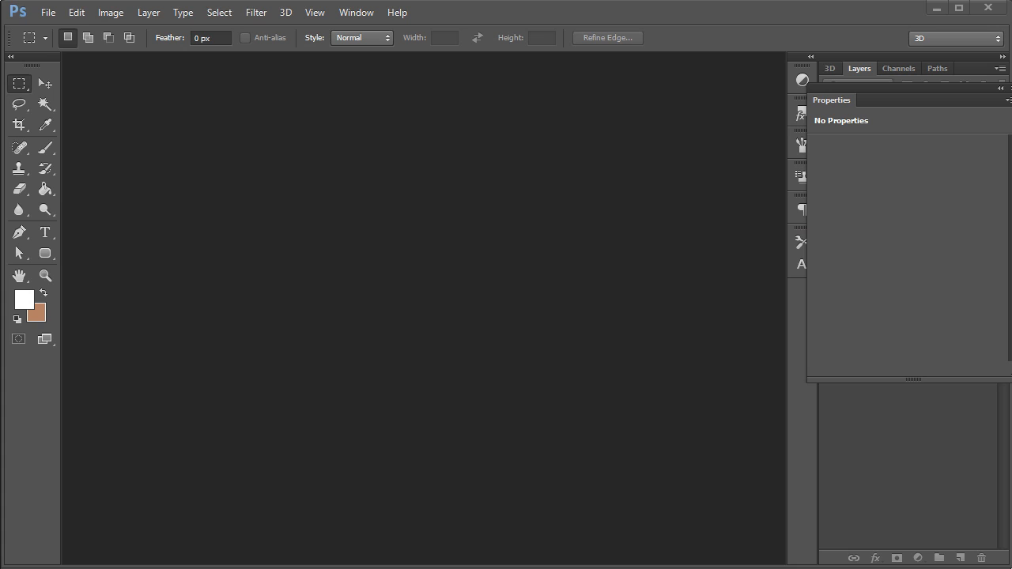
- Create a new Photoshop document from the Clipboard preset, 1282 x 721 pixels, and paste the website screenshot into it
click(48, 11)
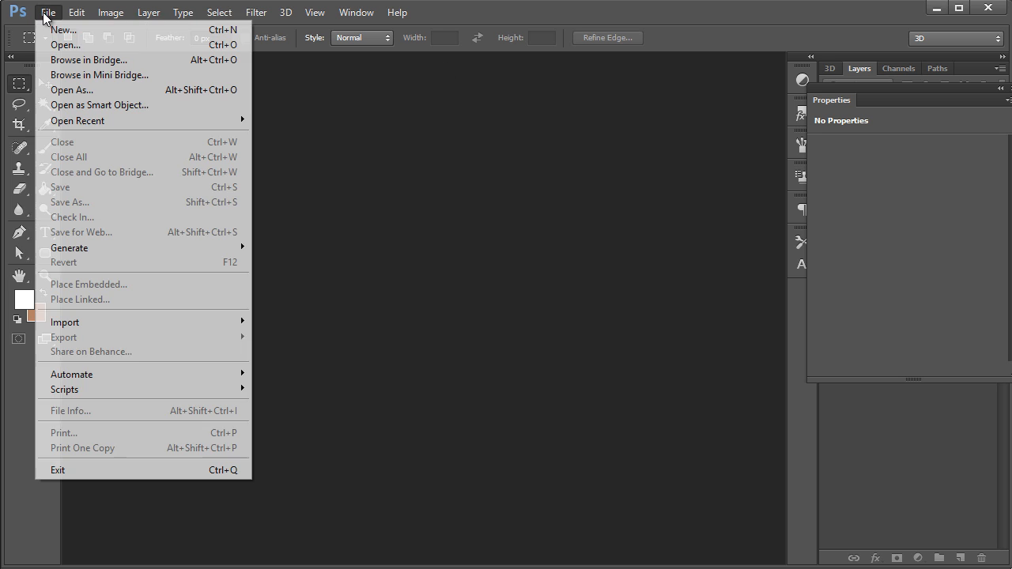
click(72, 29)
drag(238, 32, 477, 84)
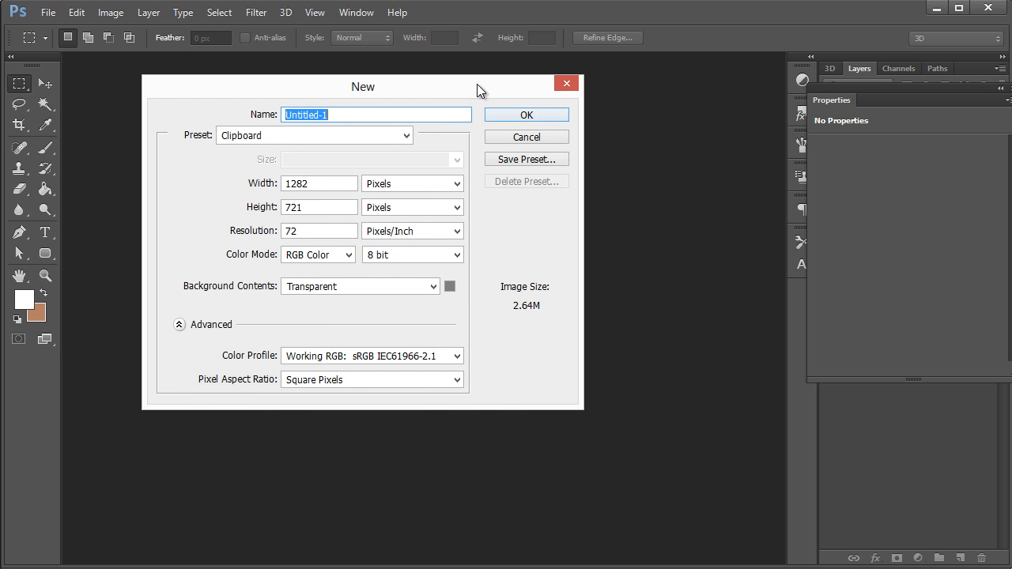
click(505, 114)
key(ctrl+v)
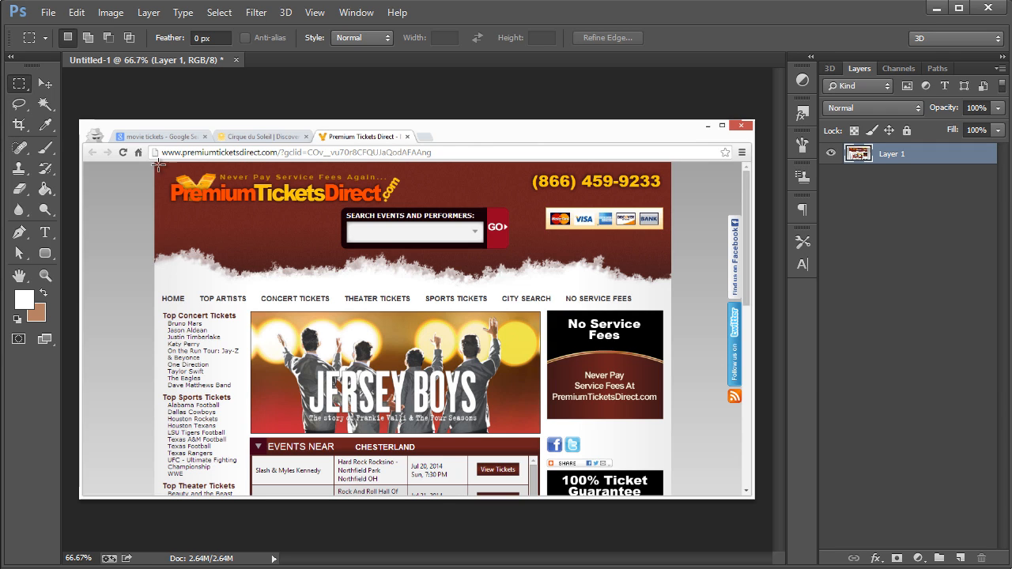
- Copy just the logo area of the screenshot, paste it into the Illustrator document, and place it near the artboard's upper edge
drag(155, 162, 418, 206)
click(448, 167)
click(934, 14)
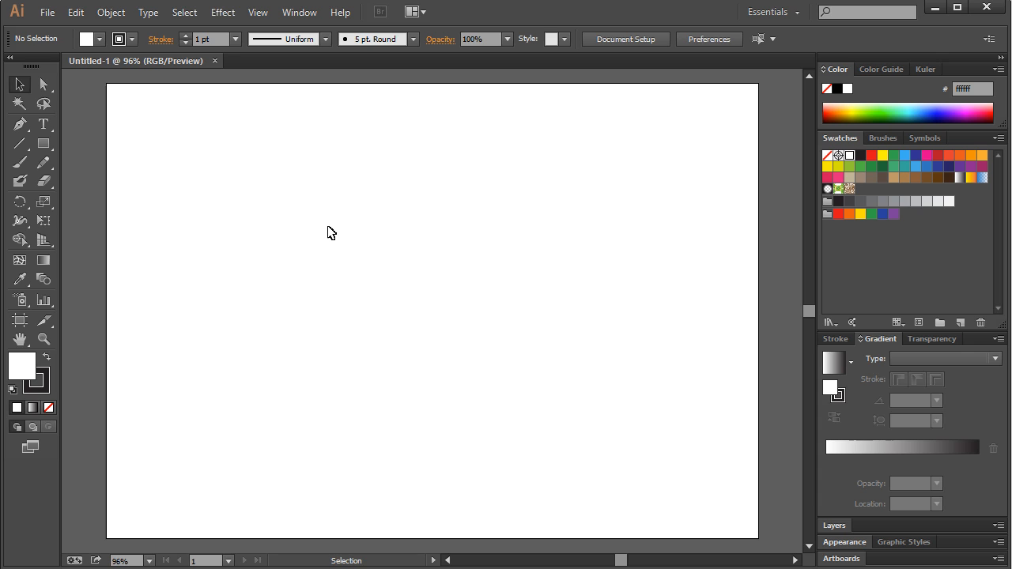
key(ctrl+v)
drag(398, 311, 395, 151)
click(445, 285)
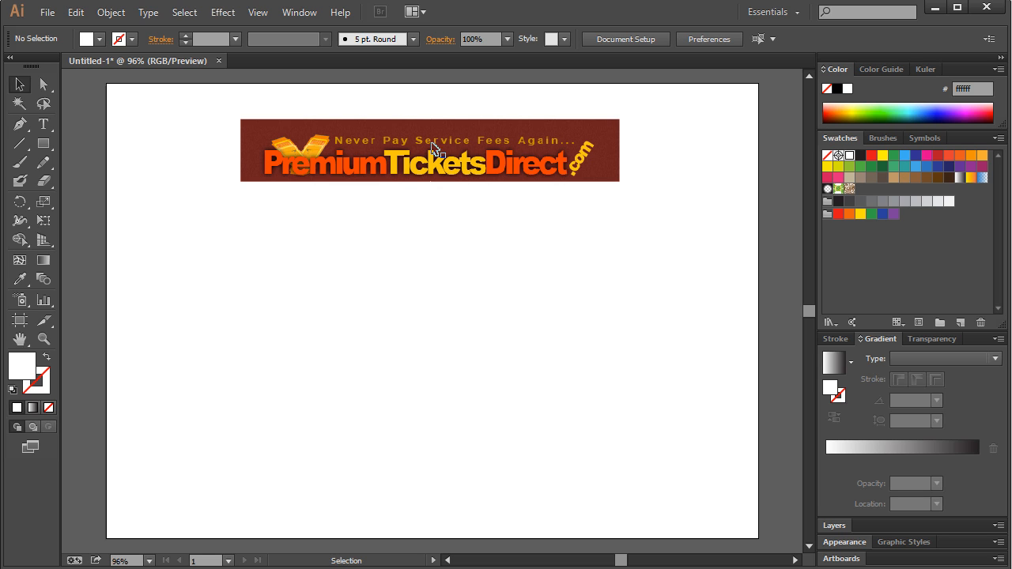
- Add the text "PremiumTicketsDirect" below the logo and scale it up to about 56 pt, roughly matching the logo banner's width
drag(382, 231, 408, 250)
click(43, 124)
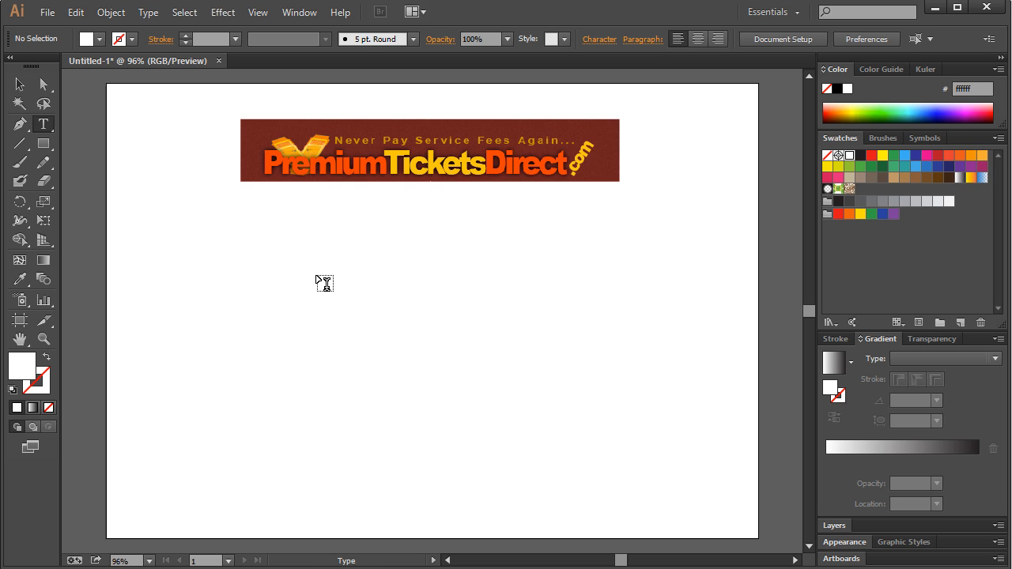
click(280, 295)
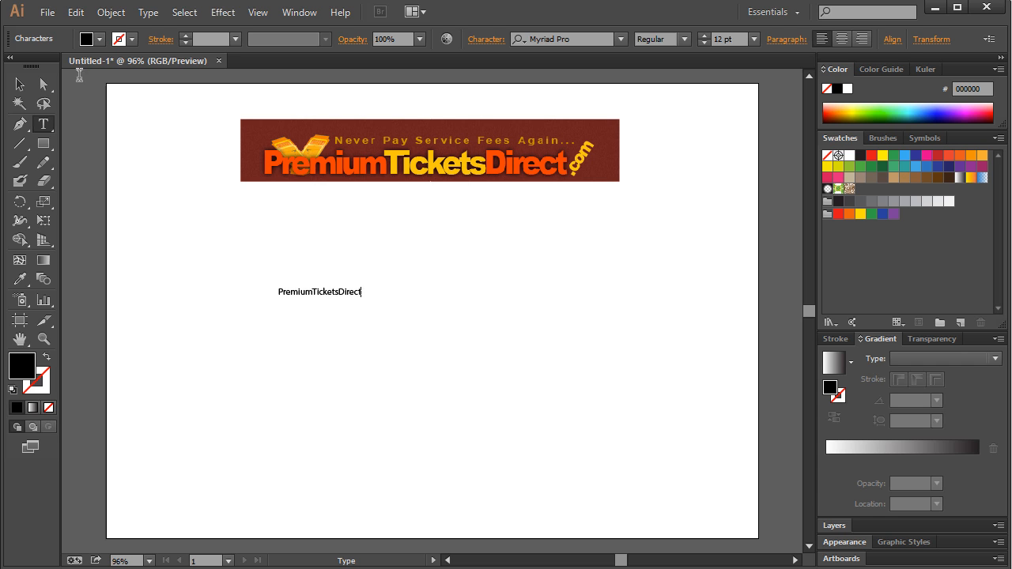
click(20, 84)
drag(361, 302, 667, 423)
drag(555, 330, 494, 315)
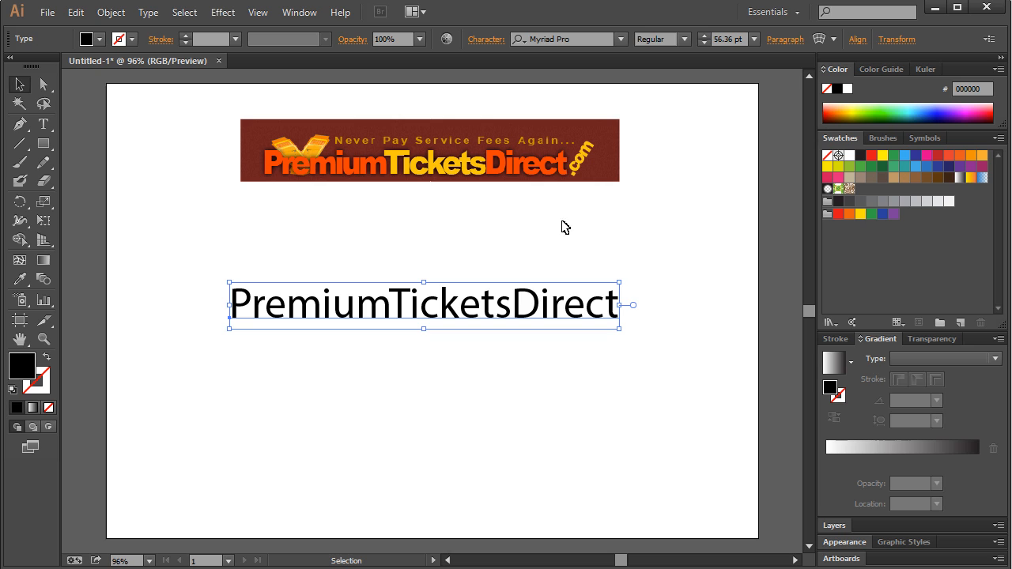
click(381, 273)
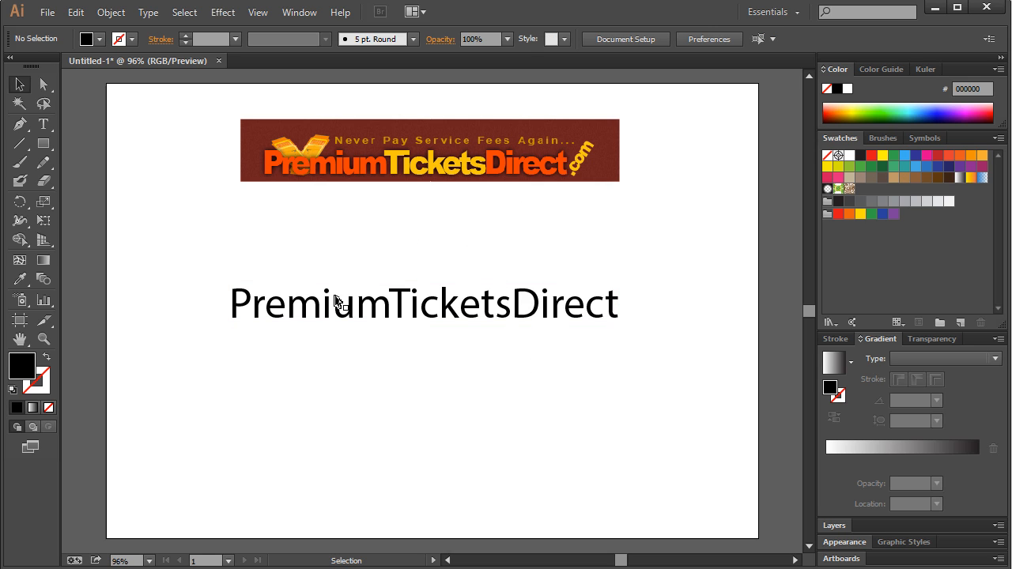
- Nudge the PremiumTicketsDirect text down, set its font style to Bold and its tracking to -50
click(498, 313)
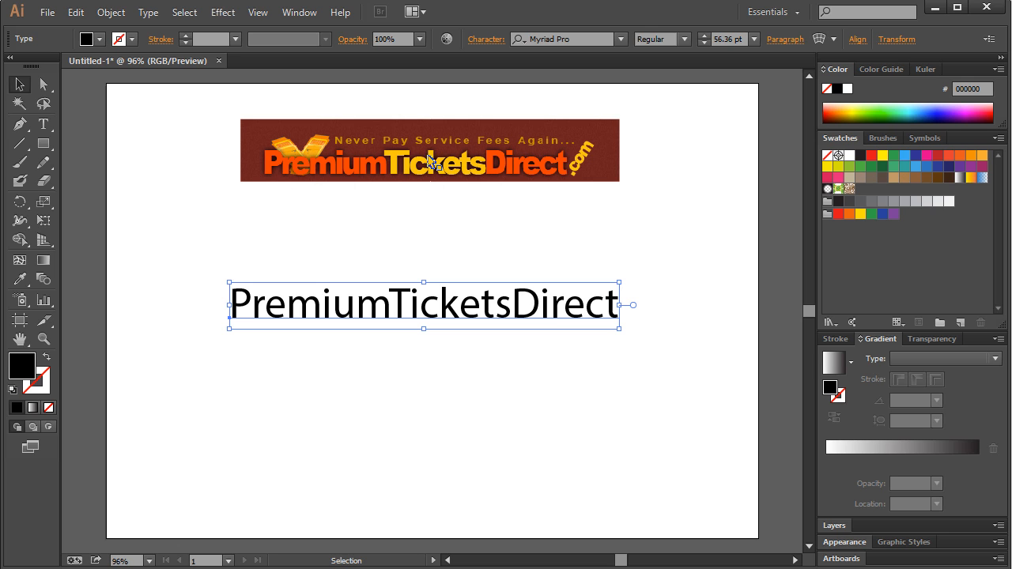
drag(467, 291, 470, 307)
click(685, 40)
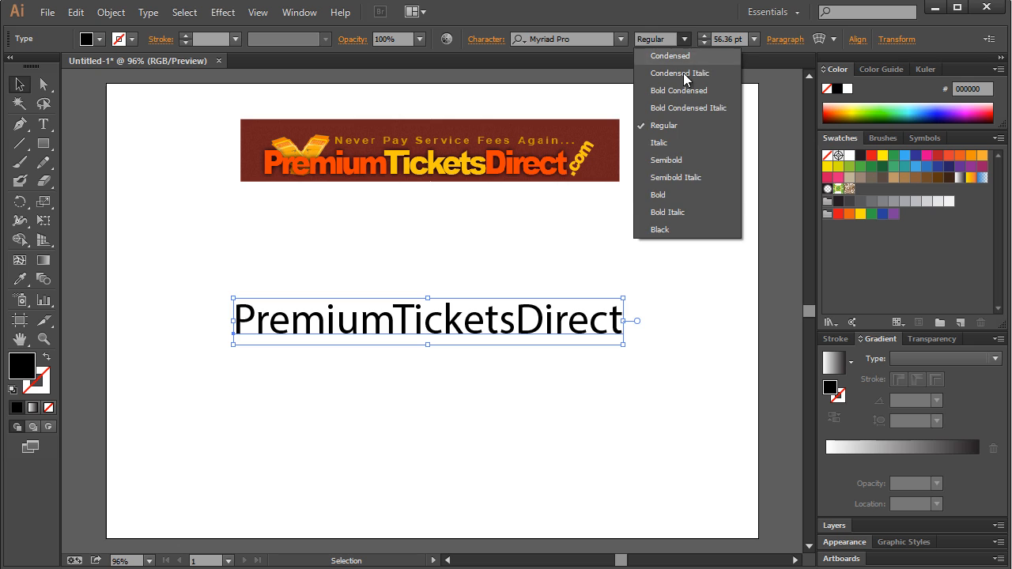
click(665, 194)
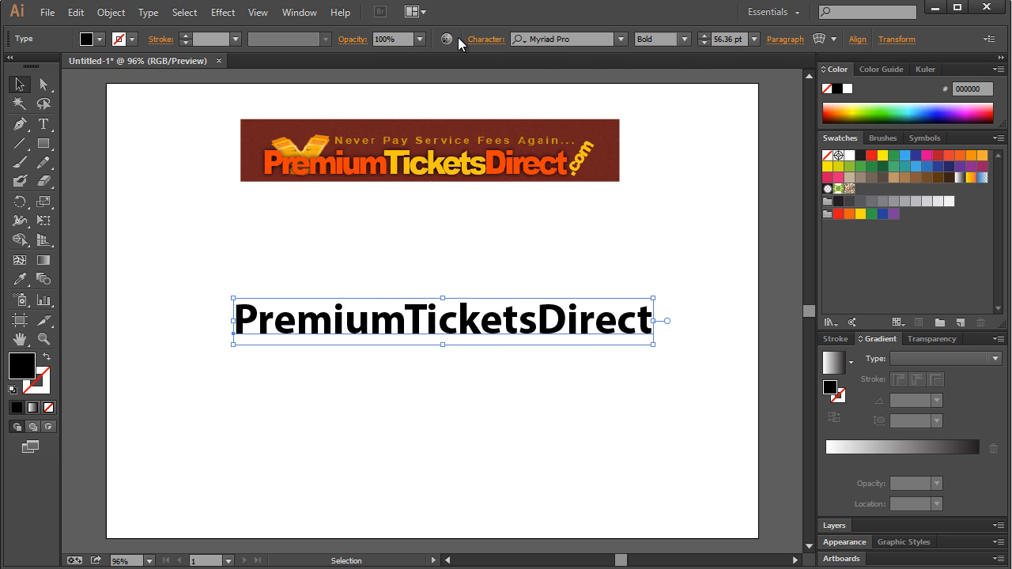
click(487, 39)
click(490, 157)
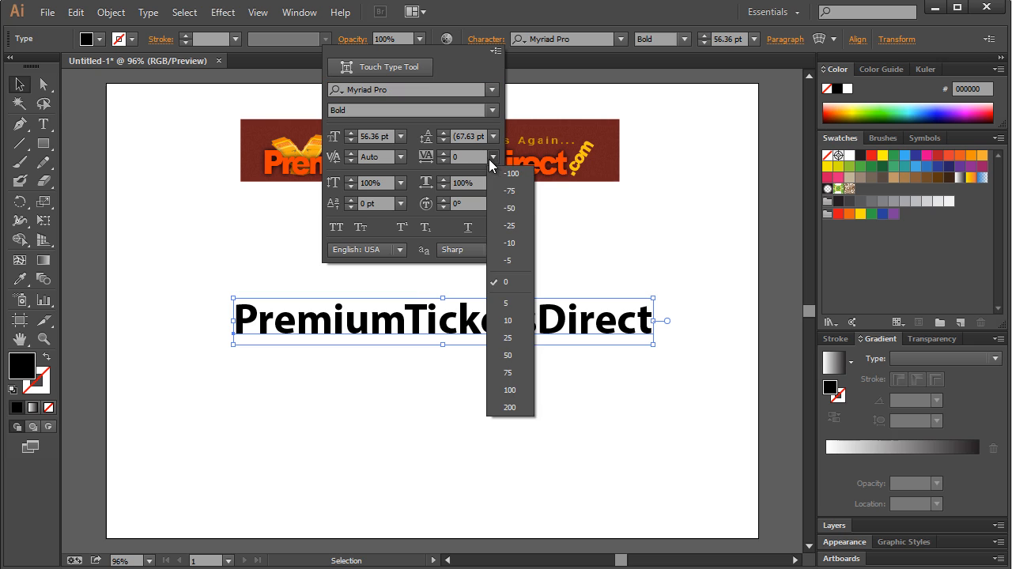
click(507, 185)
click(541, 266)
click(590, 269)
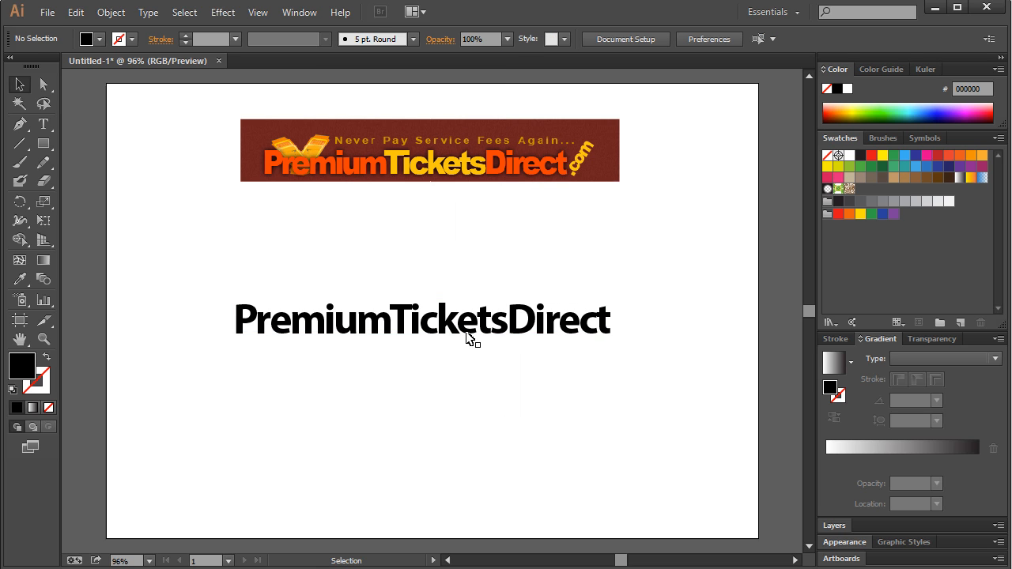
- Reposition the PremiumTicketsDirect text beneath the logo and set its Myriad Pro font style to Black
drag(432, 330, 455, 338)
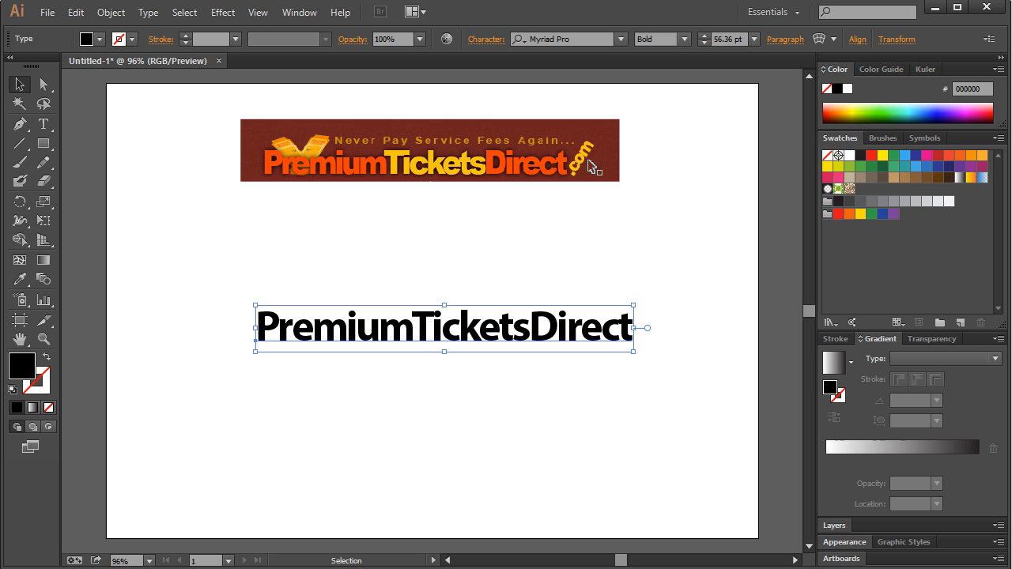
drag(549, 333, 528, 325)
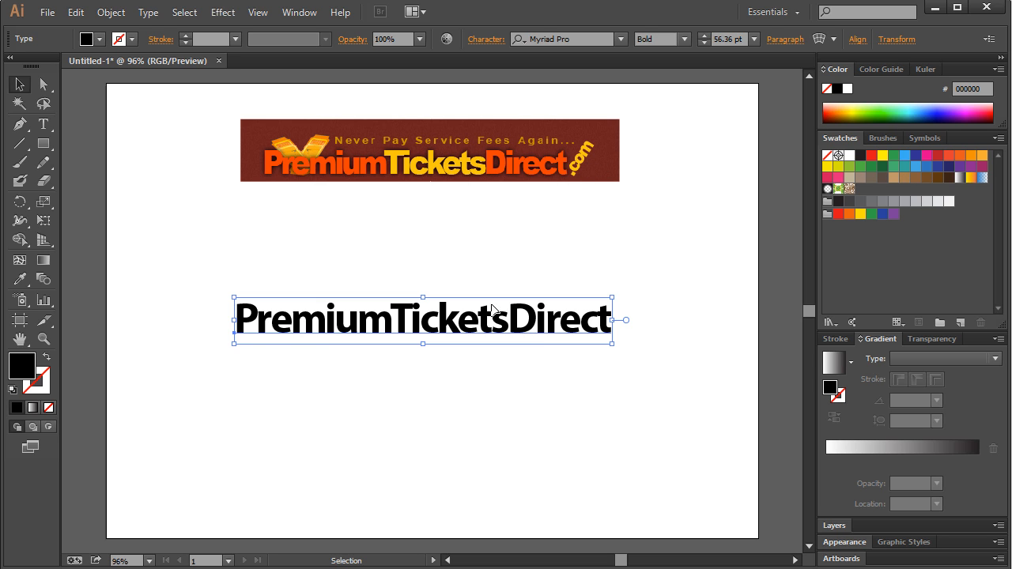
click(462, 245)
click(455, 326)
click(685, 39)
click(660, 229)
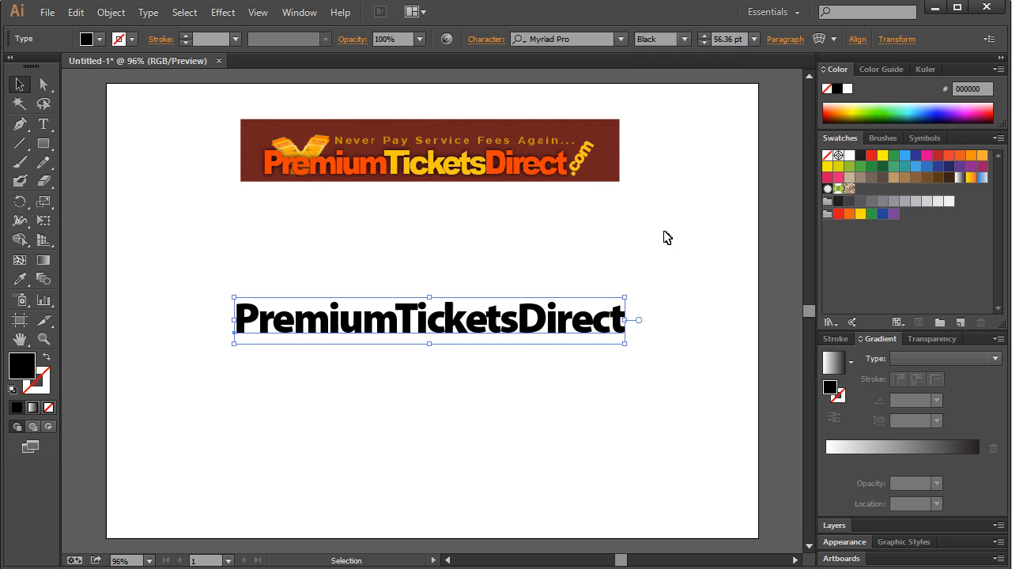
click(509, 213)
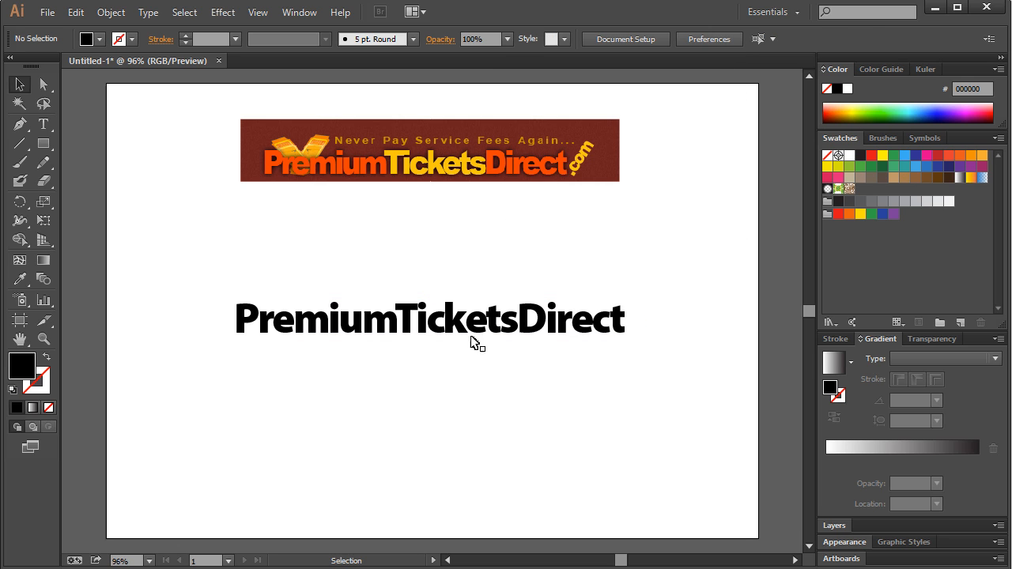
- Set the tracking of the PremiumTicketsDirect text to -20
click(479, 327)
click(479, 44)
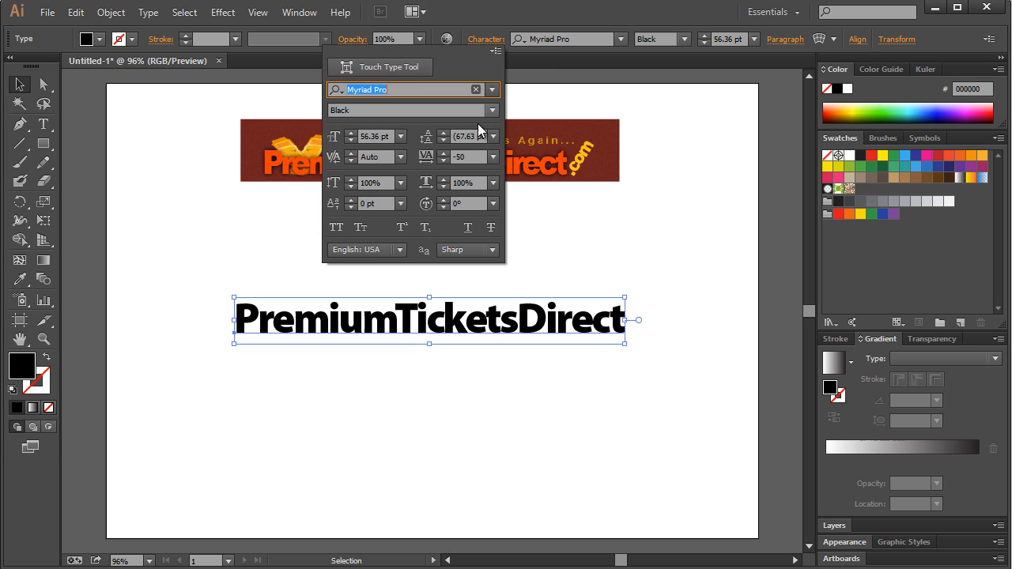
click(461, 156)
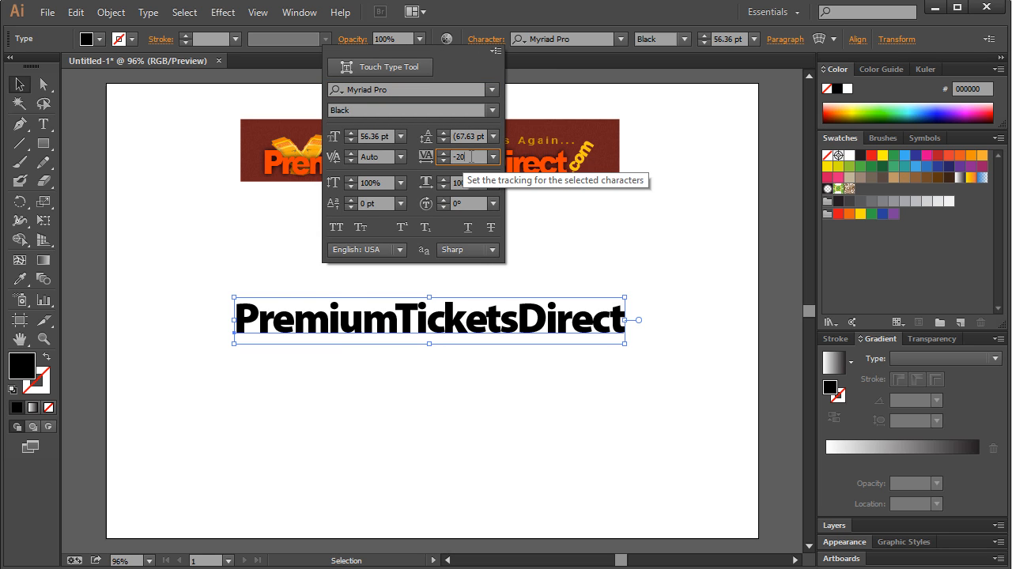
text(-20)
key(Return)
click(452, 287)
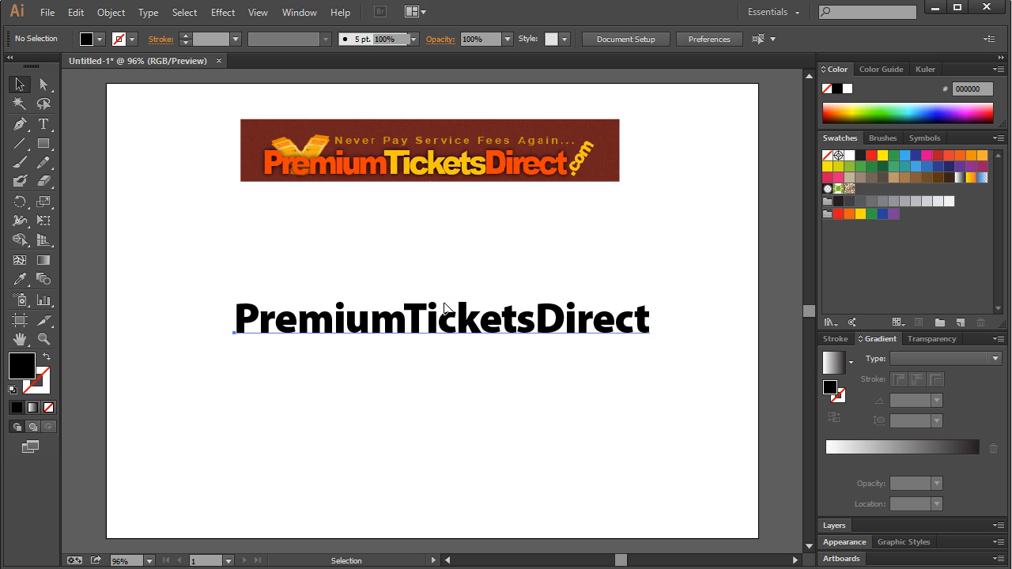
- Scale the PremiumTicketsDirect text down to about 45 pt and align it horizontally beneath the logo's wordmark
click(446, 308)
drag(649, 344, 565, 336)
click(501, 397)
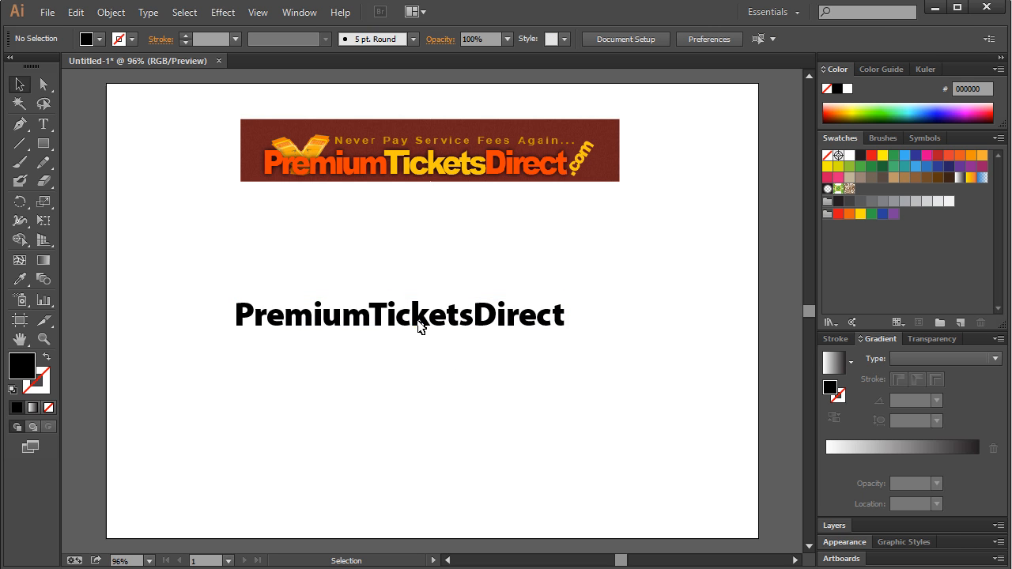
drag(424, 318, 474, 318)
click(475, 279)
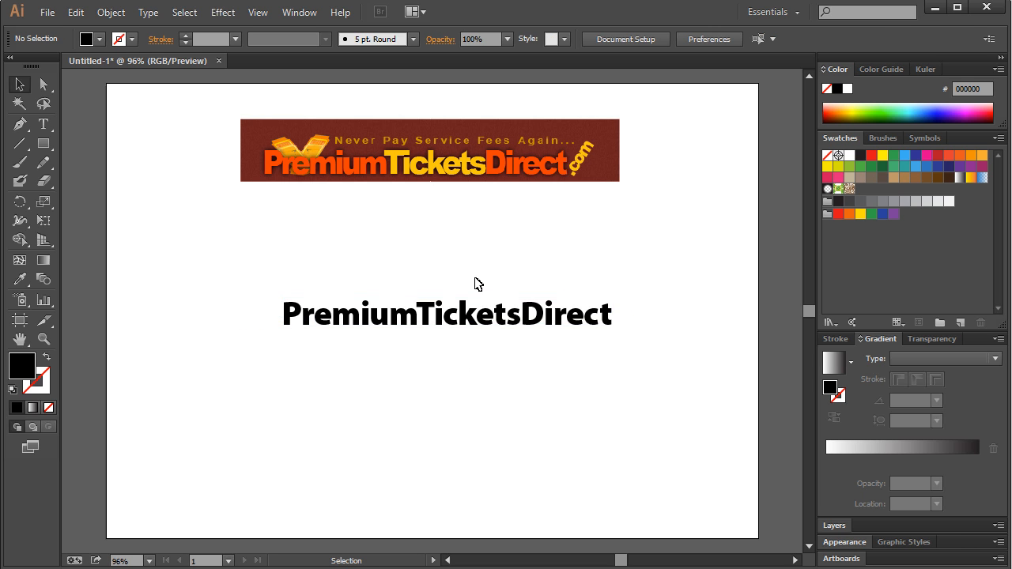
click(454, 316)
click(424, 255)
click(419, 320)
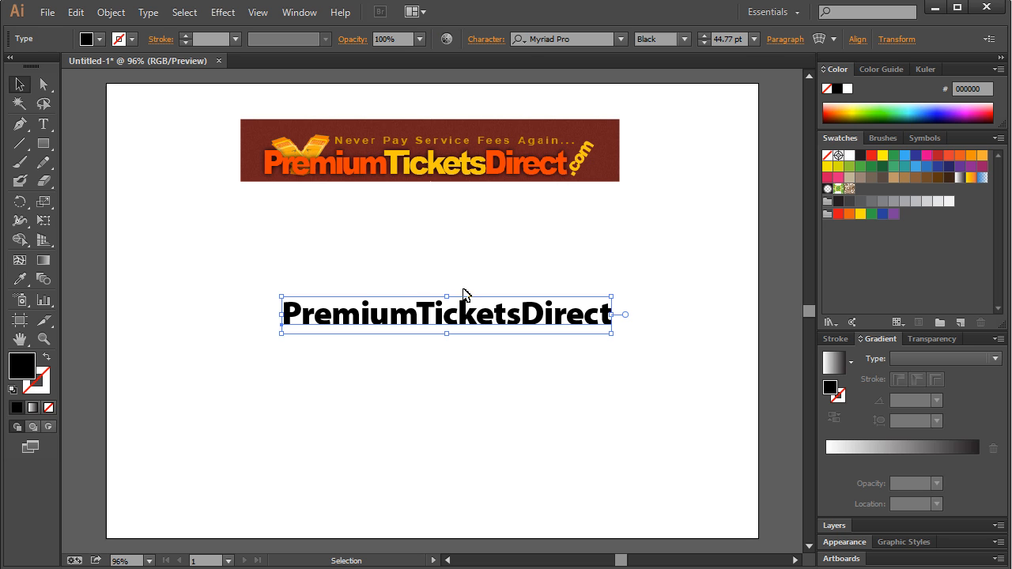
drag(426, 320, 403, 328)
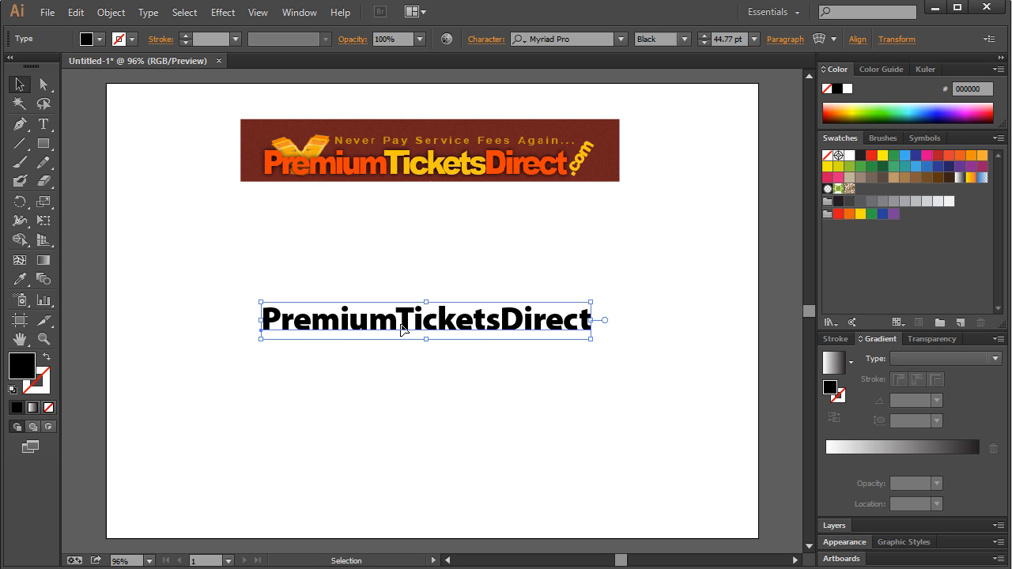
- Recolor the word "Premium" with the orange sampled from the logo, and save that orange as a swatch
double_click(401, 329)
double_click(396, 319)
click(397, 321)
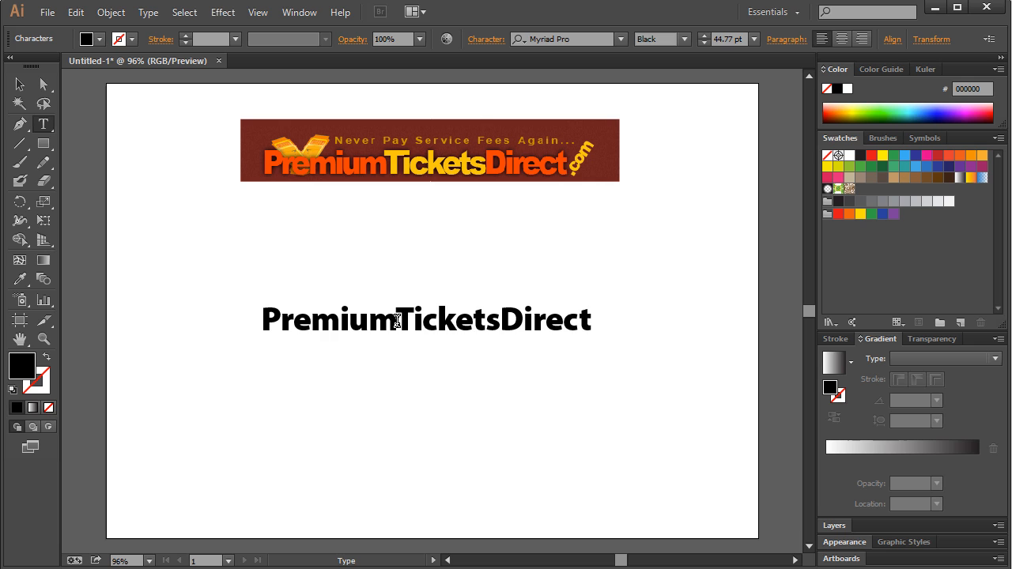
drag(403, 322, 261, 333)
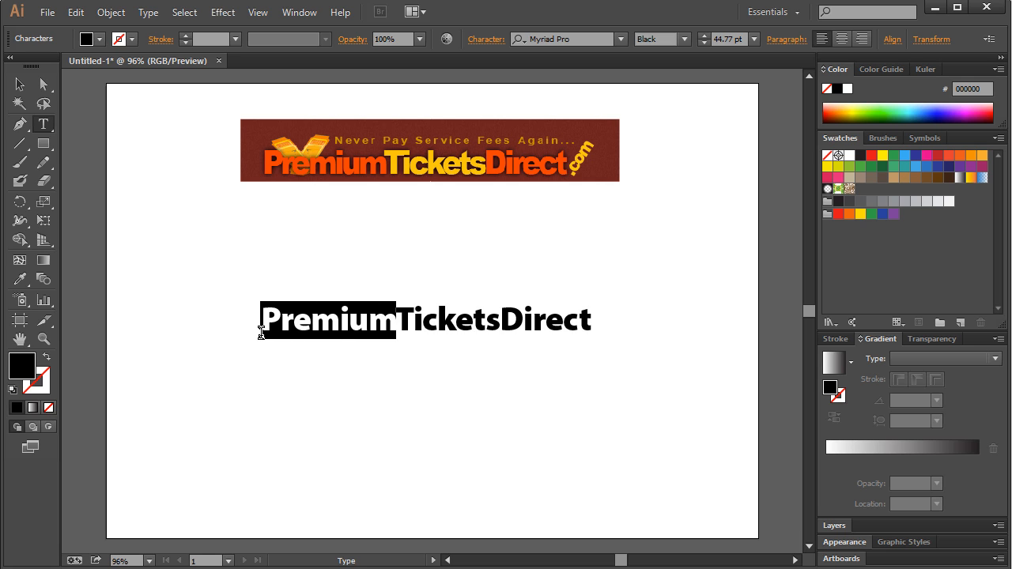
click(20, 279)
click(280, 153)
click(20, 84)
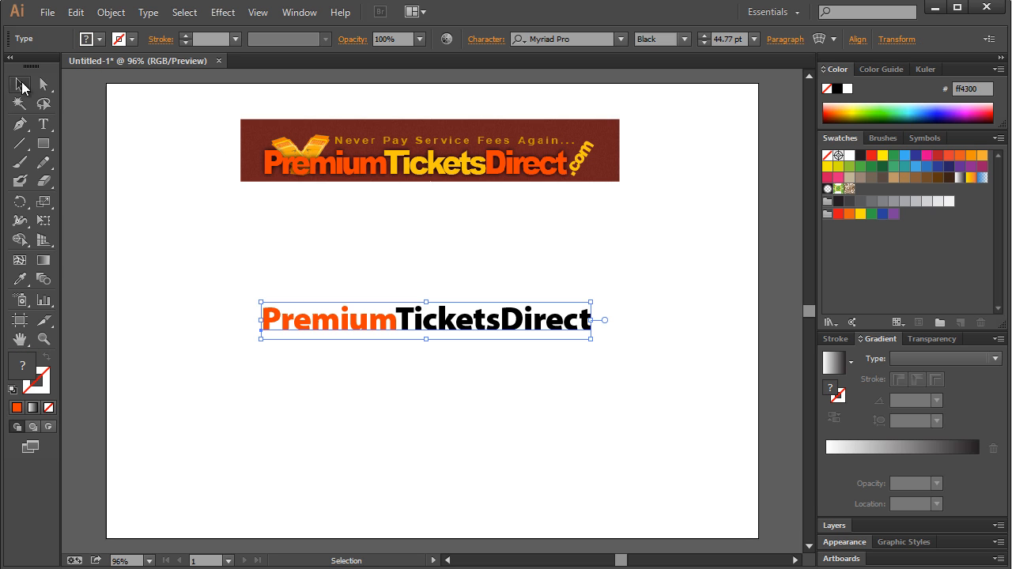
click(239, 285)
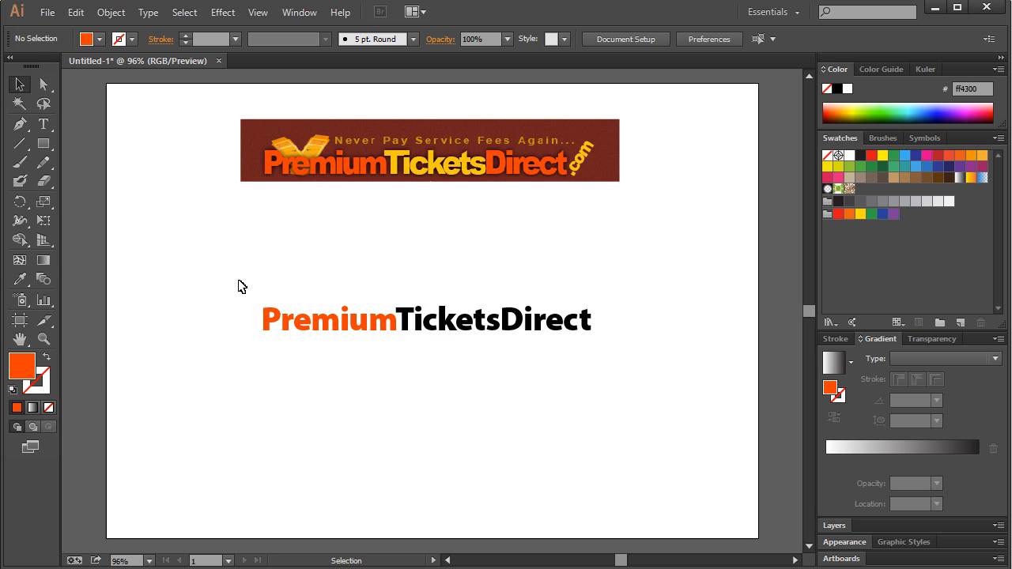
drag(24, 370, 867, 188)
- Recolor the word "Tickets" with the yellow sampled from the logo's matching word
click(470, 329)
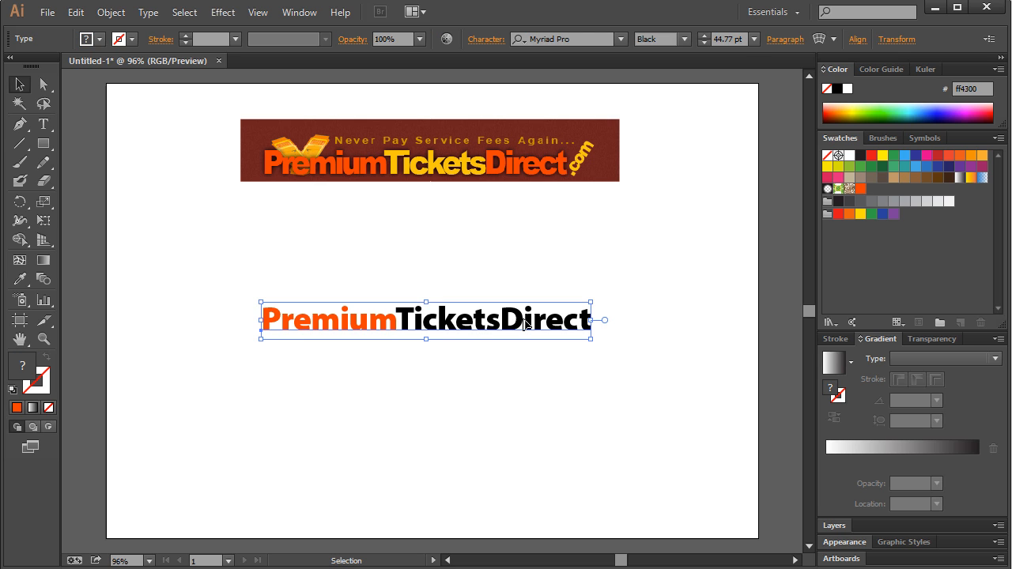
double_click(475, 327)
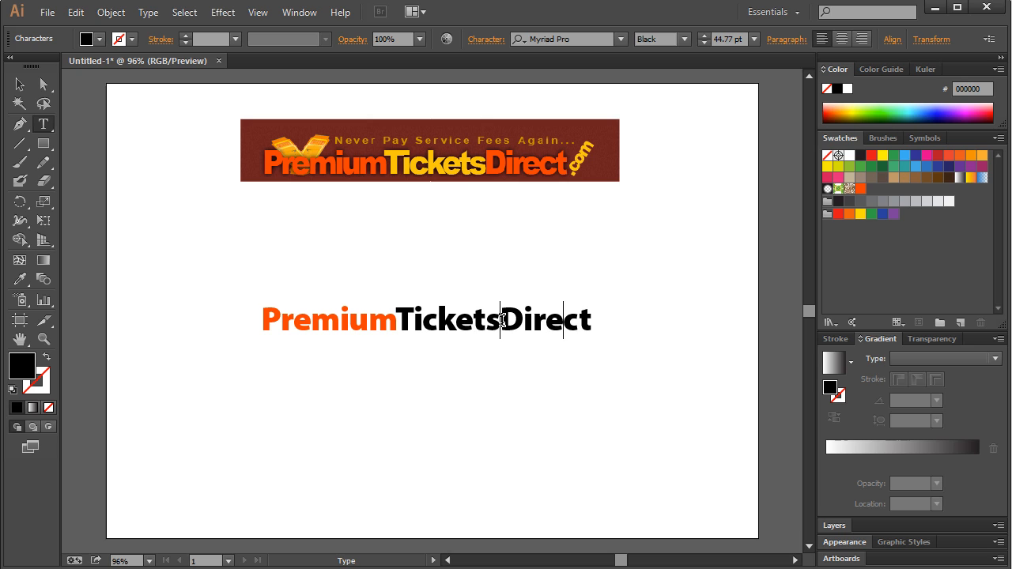
drag(503, 320, 608, 318)
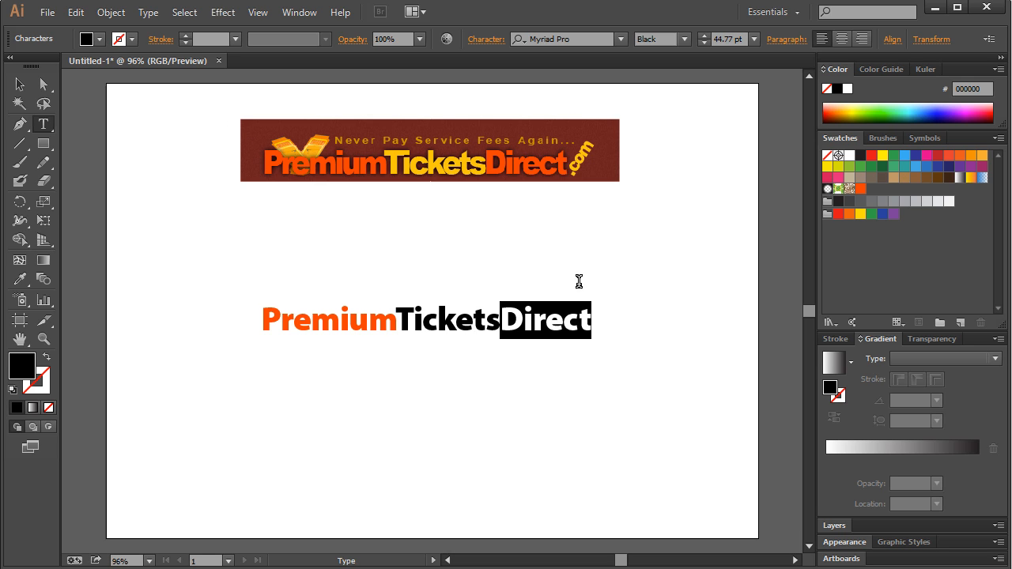
click(444, 313)
drag(401, 319, 509, 312)
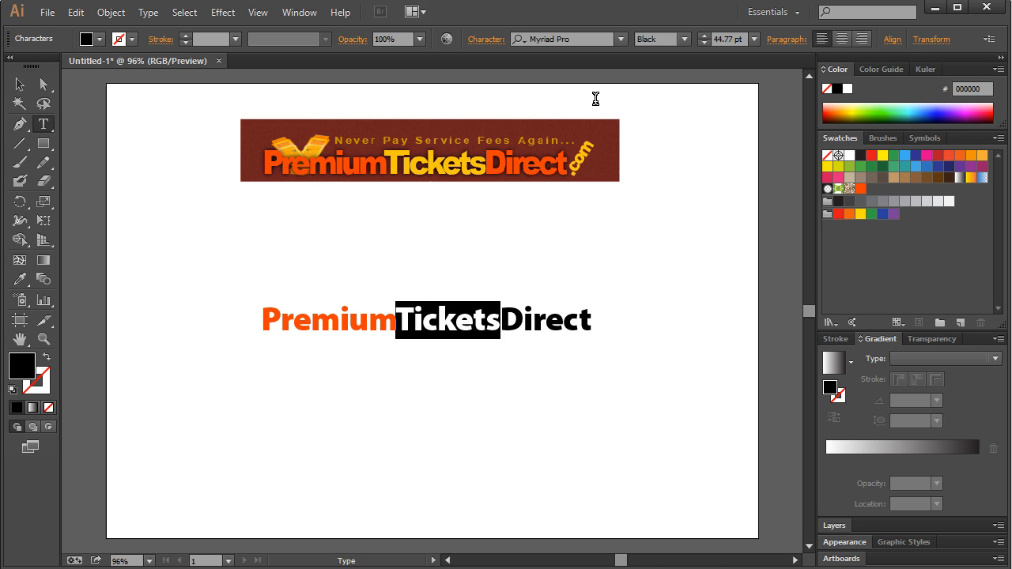
click(19, 280)
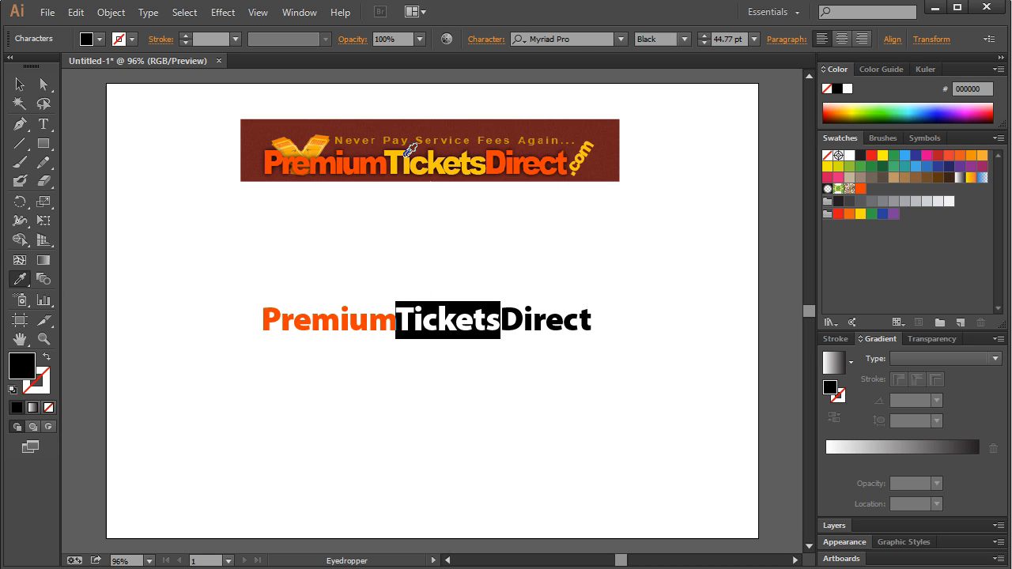
click(399, 156)
click(20, 84)
click(288, 260)
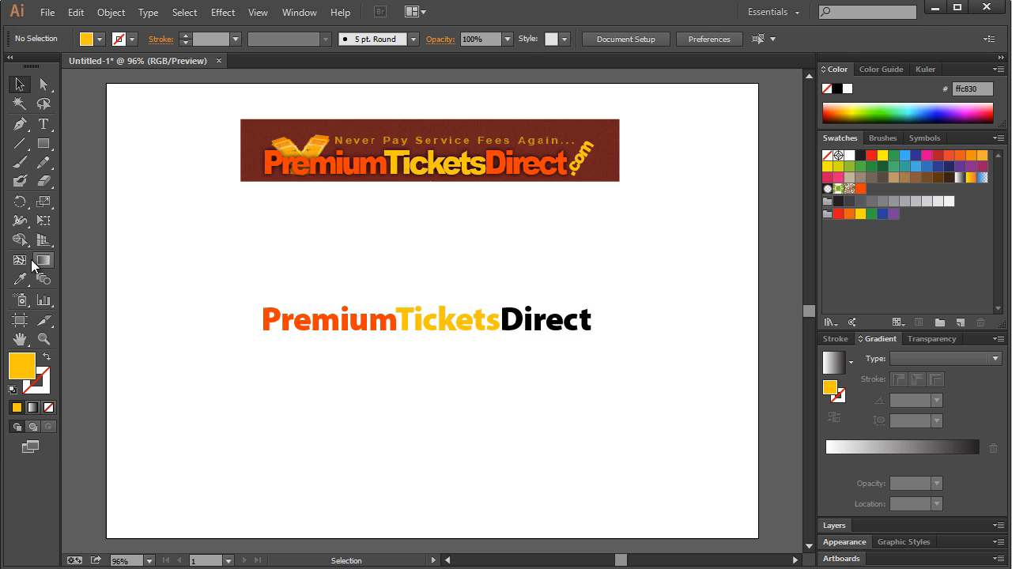
- Recolor the word "Direct" in the recreated text with the saved orange swatch
click(43, 124)
drag(499, 319, 593, 320)
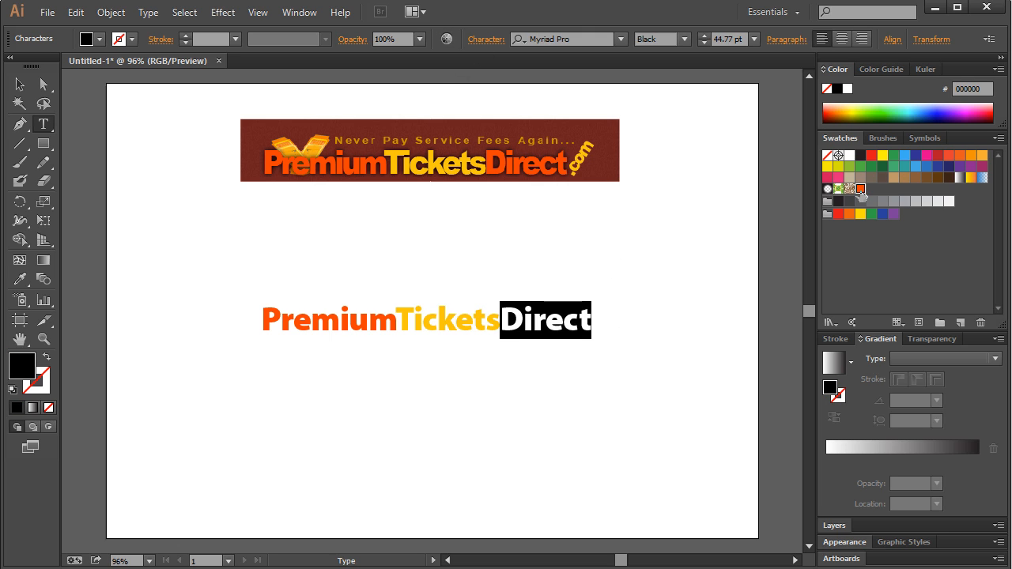
click(861, 189)
click(20, 84)
click(368, 197)
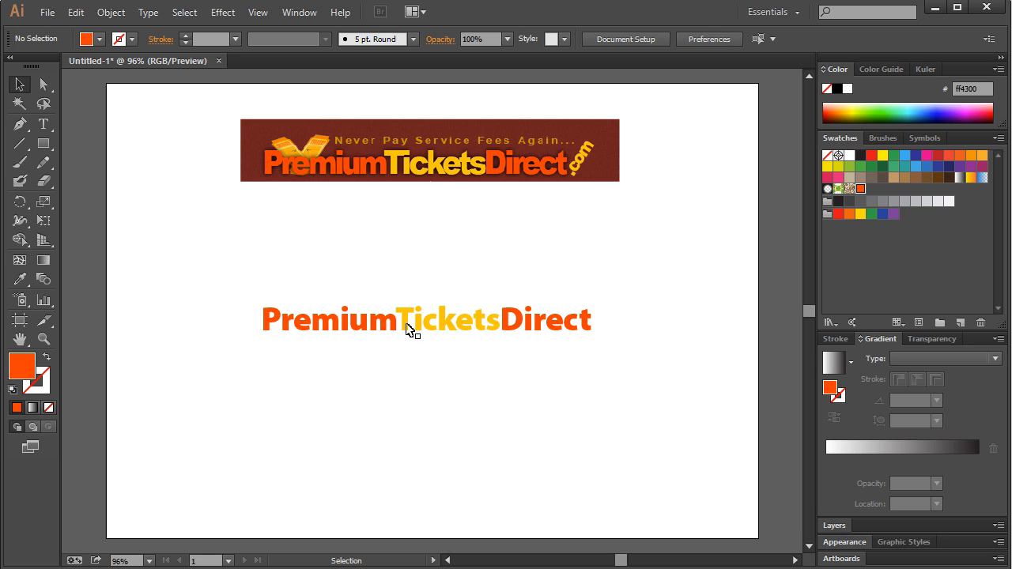
- Recolor the word "Tickets" in the recreated text black
double_click(483, 324)
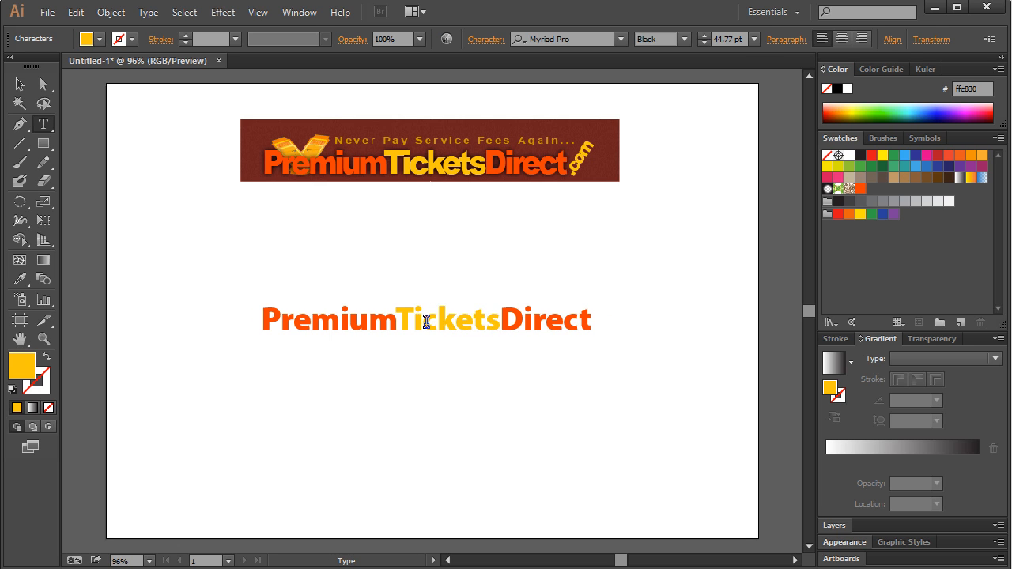
double_click(426, 322)
click(440, 320)
drag(399, 320, 499, 320)
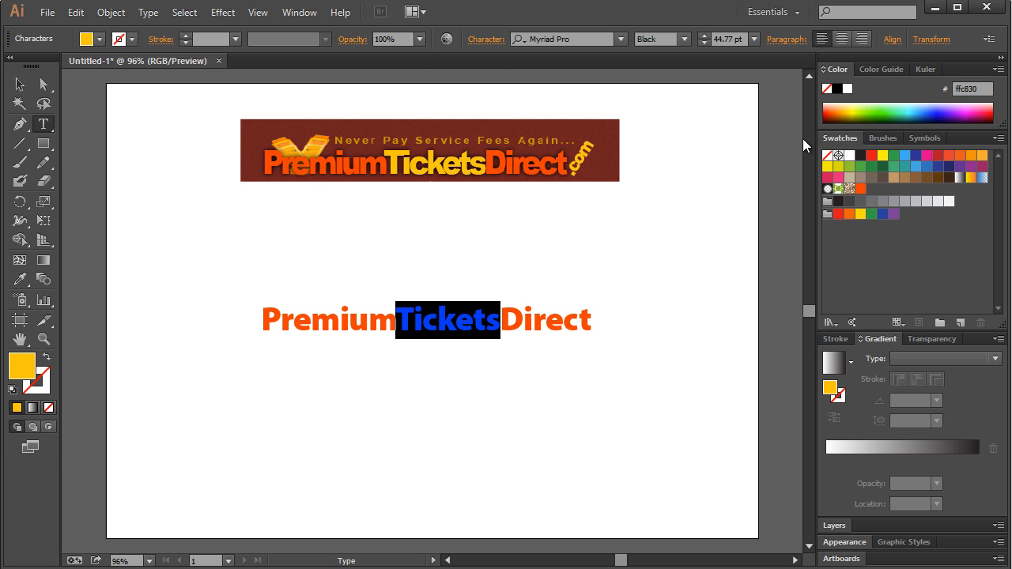
click(860, 120)
click(19, 83)
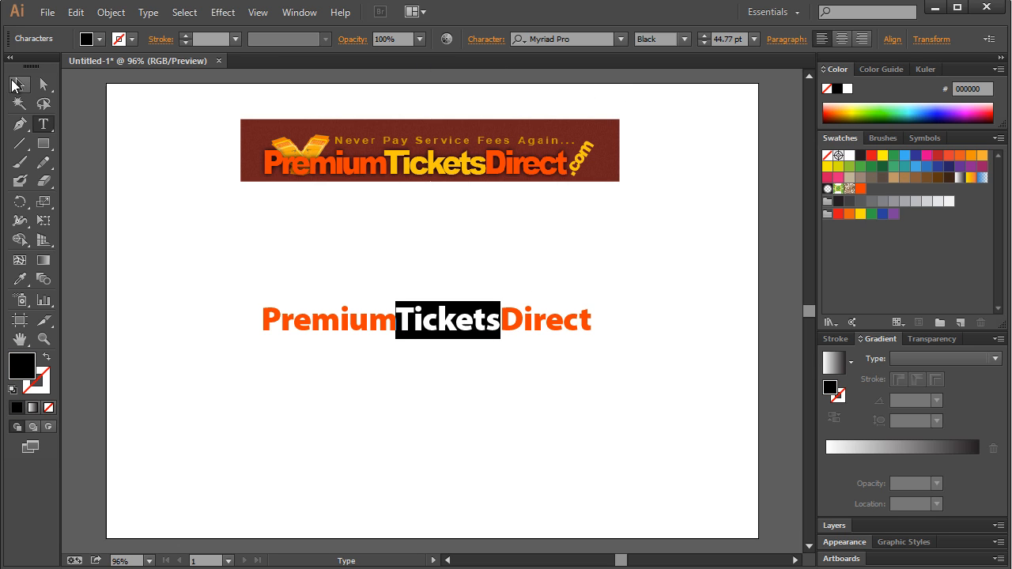
click(276, 237)
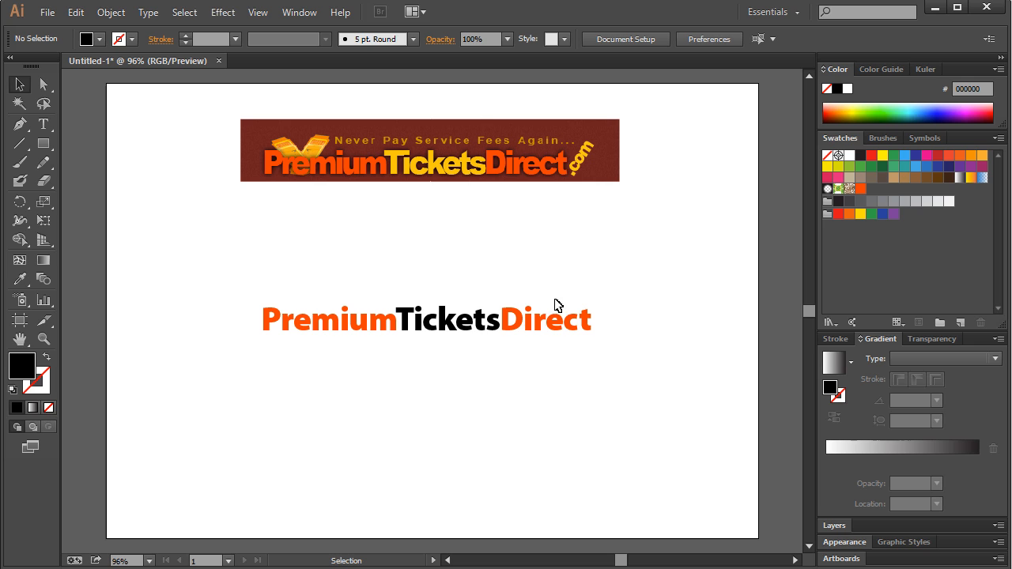
- Duplicate the PremiumTicketsDirect text directly below the original and replace the copy's wording with ".com"
click(493, 322)
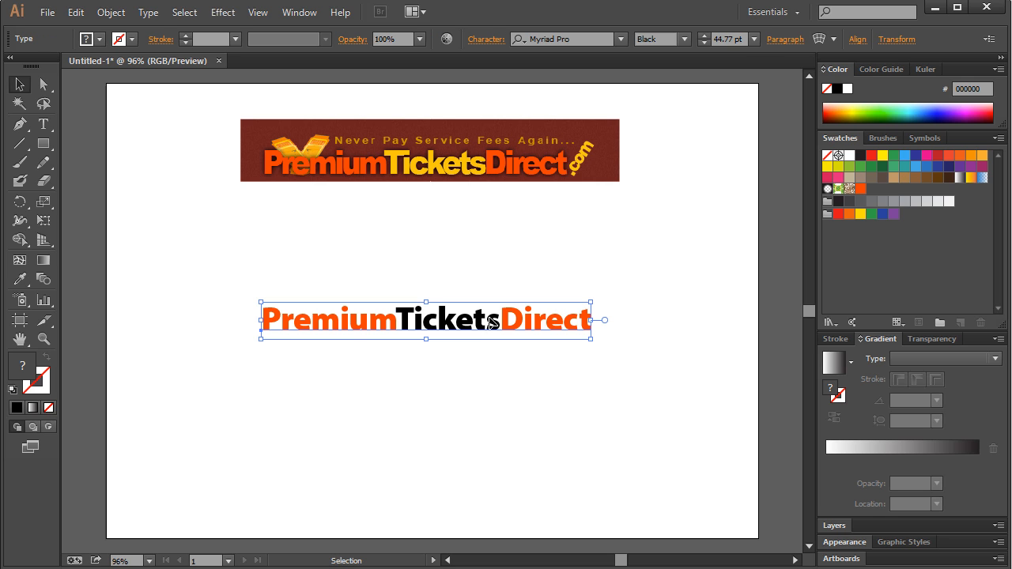
drag(480, 327, 482, 354)
double_click(514, 358)
key(ctrl+a)
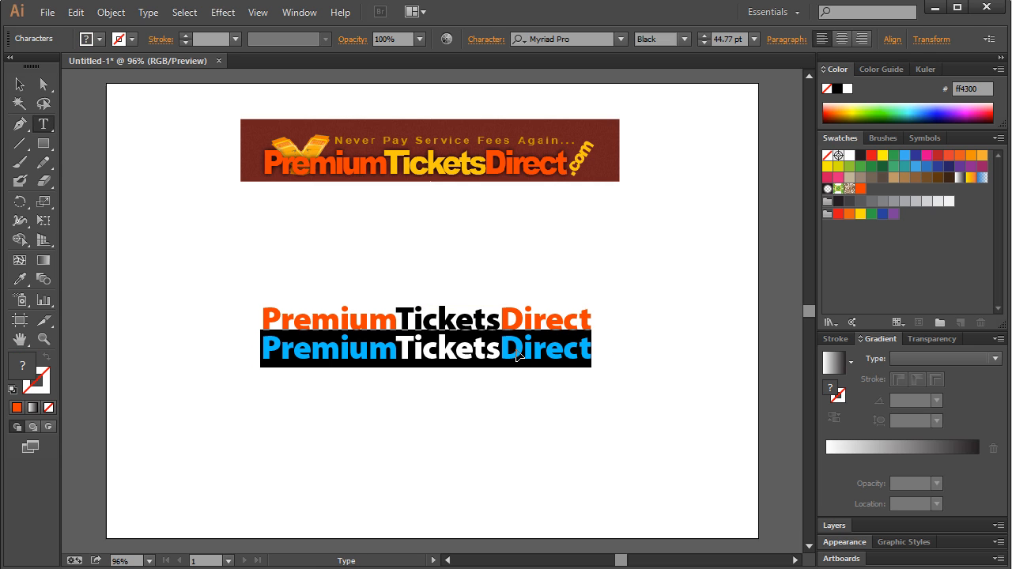
text(.com)
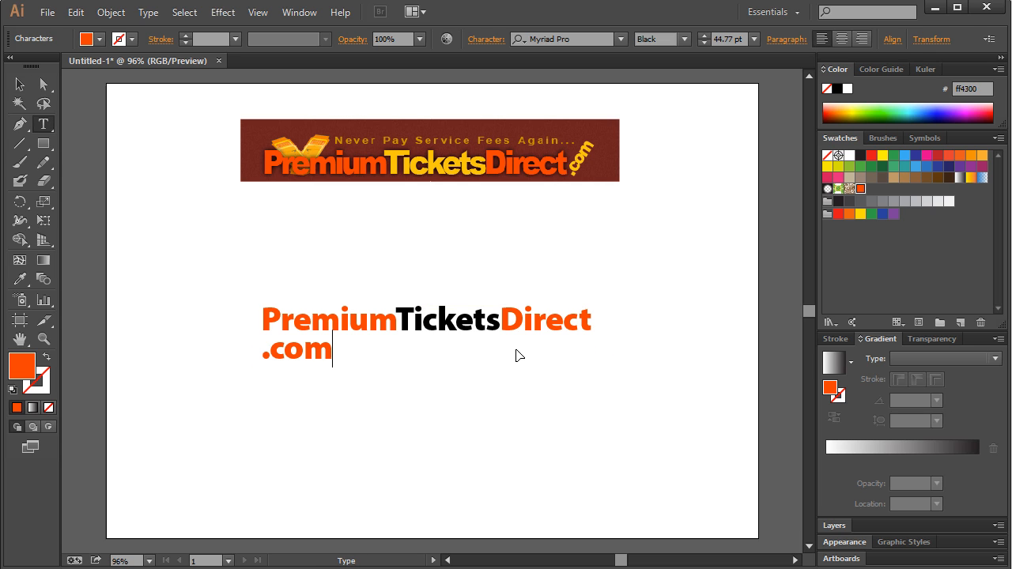
- Scale the ".com" text down to about 22 pt and place it beneath the end of "Direct"
click(19, 84)
drag(261, 367, 569, 340)
click(662, 341)
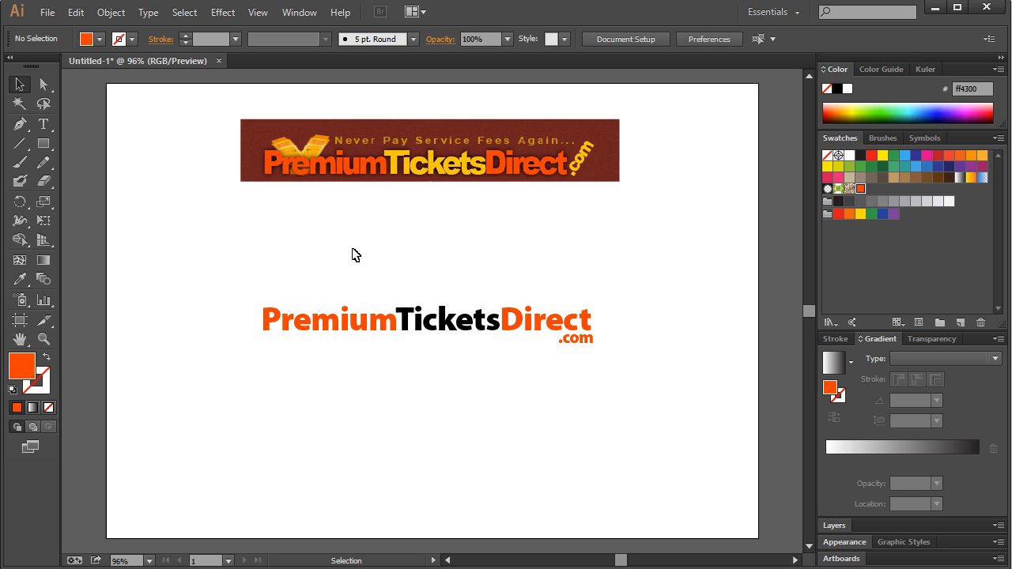
- Add the tagline "Never Pay Service Fees Again..." beneath "Premium" and set its font style to Regular
click(44, 124)
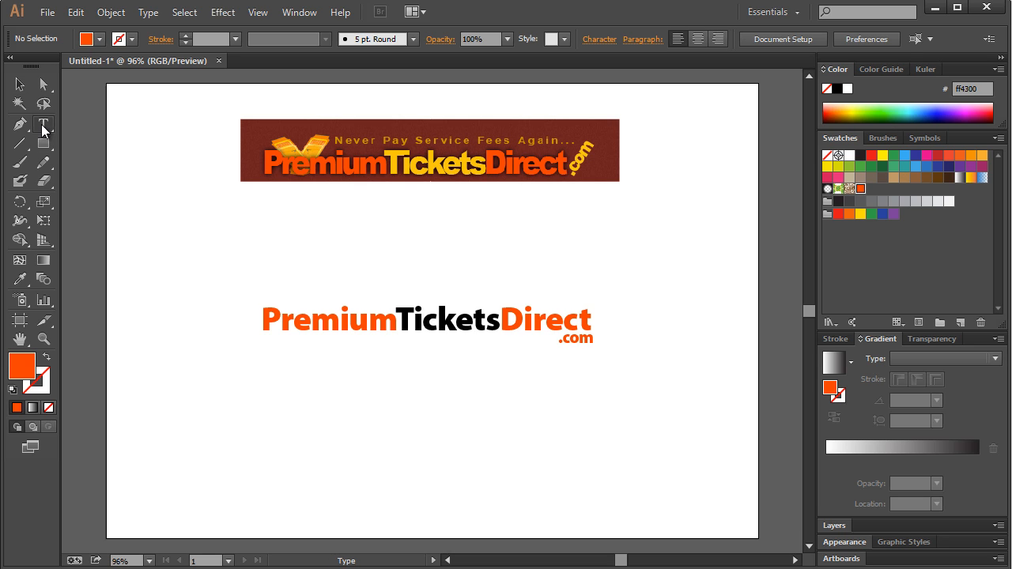
click(272, 354)
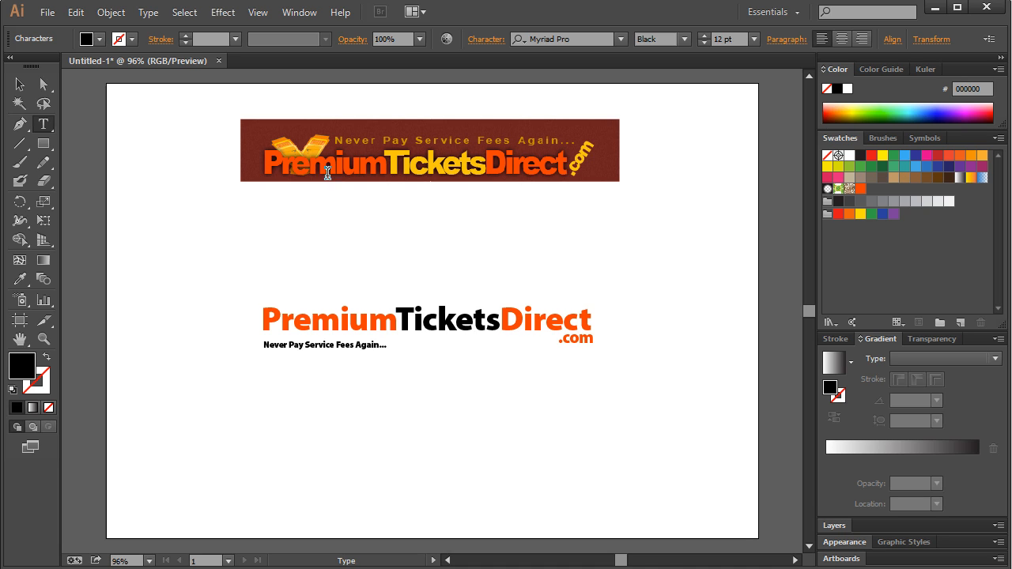
click(19, 84)
click(43, 125)
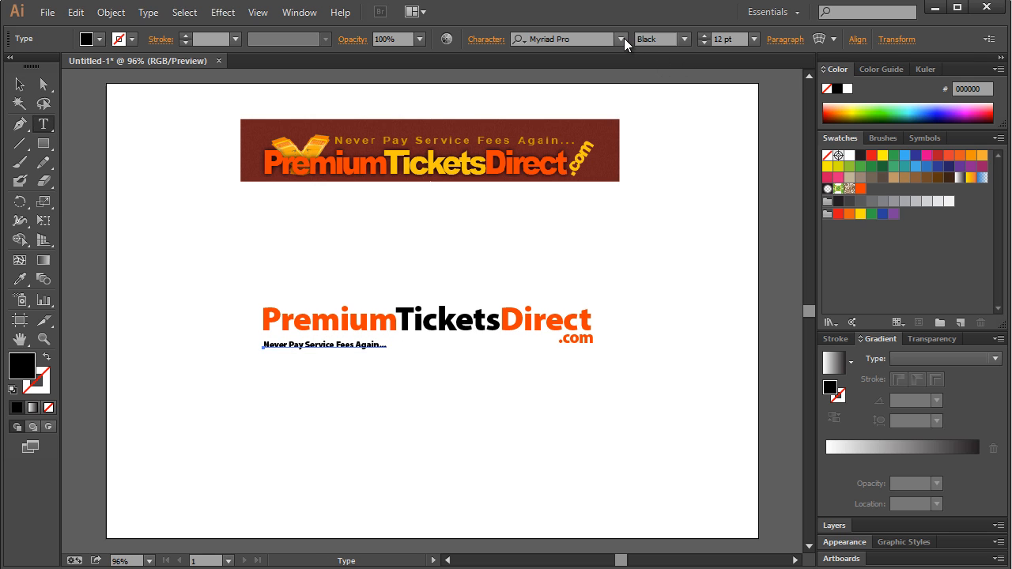
click(685, 39)
click(683, 122)
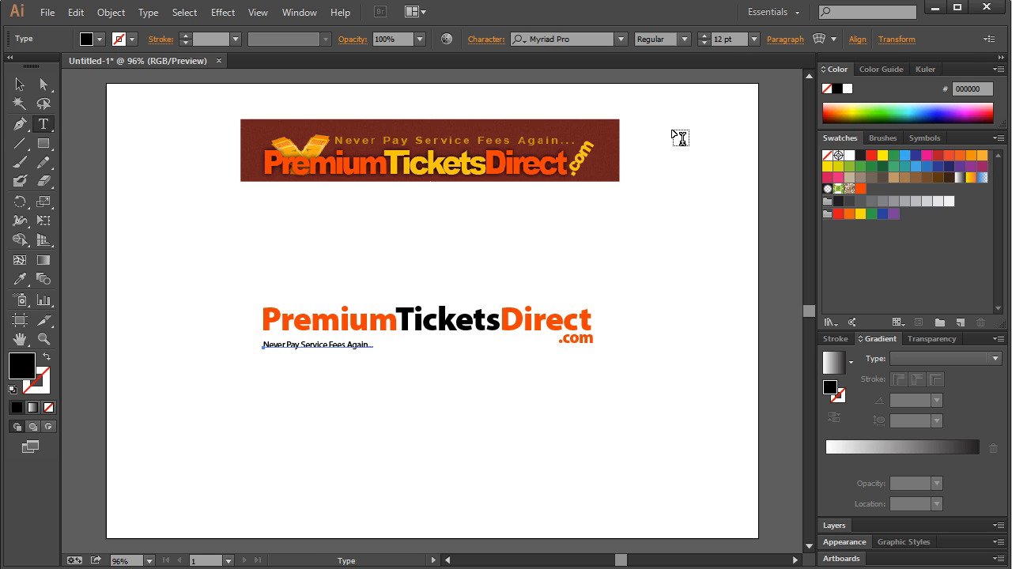
- Scale the tagline up to about 20 pt, keeping it beneath the start of the wordmark
click(19, 84)
click(332, 345)
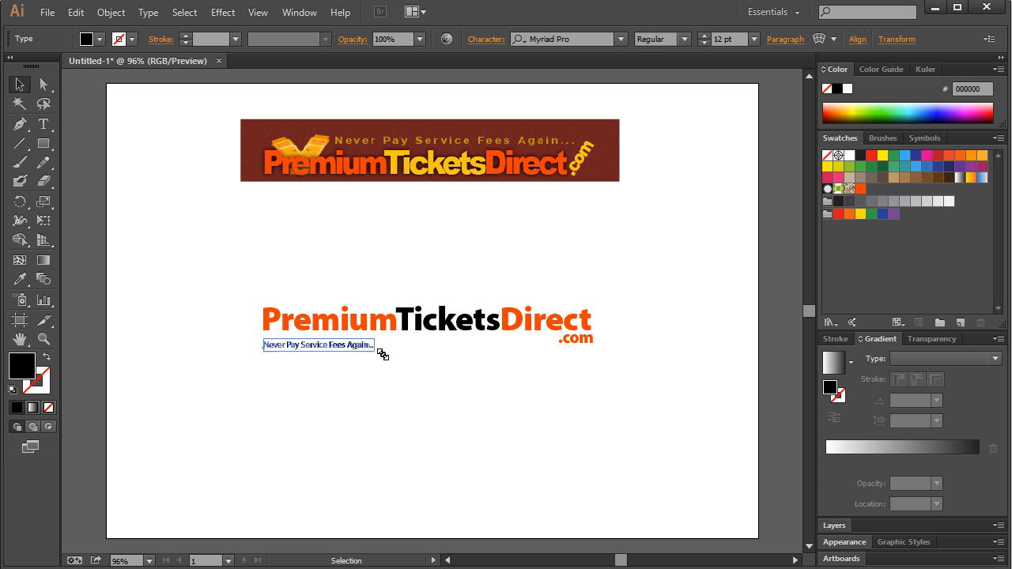
drag(383, 355, 452, 373)
click(413, 373)
click(406, 346)
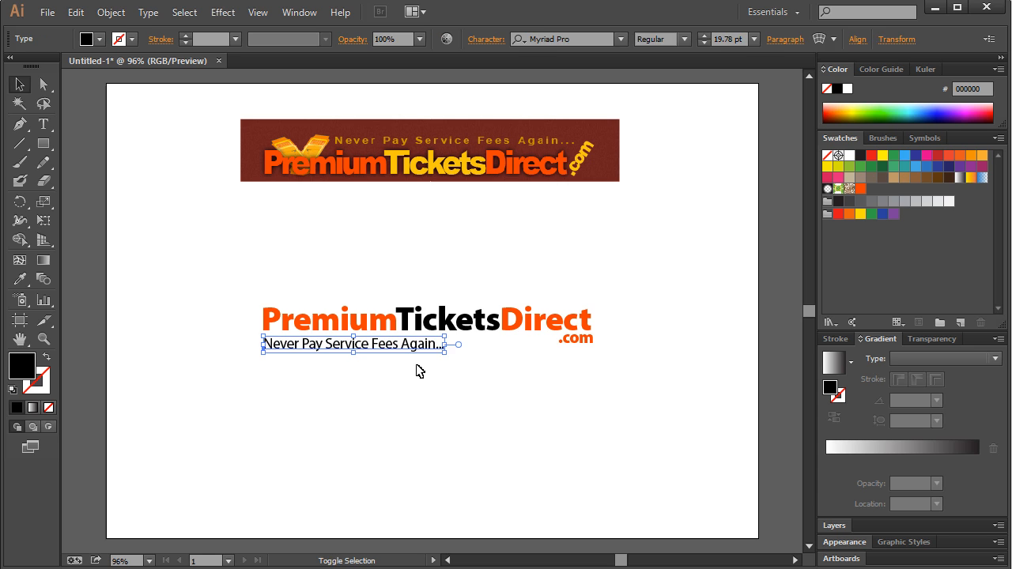
click(419, 371)
- Fine-tune the vertical positions of ".com" and the tagline so both sit evenly beneath the wordmark
click(575, 342)
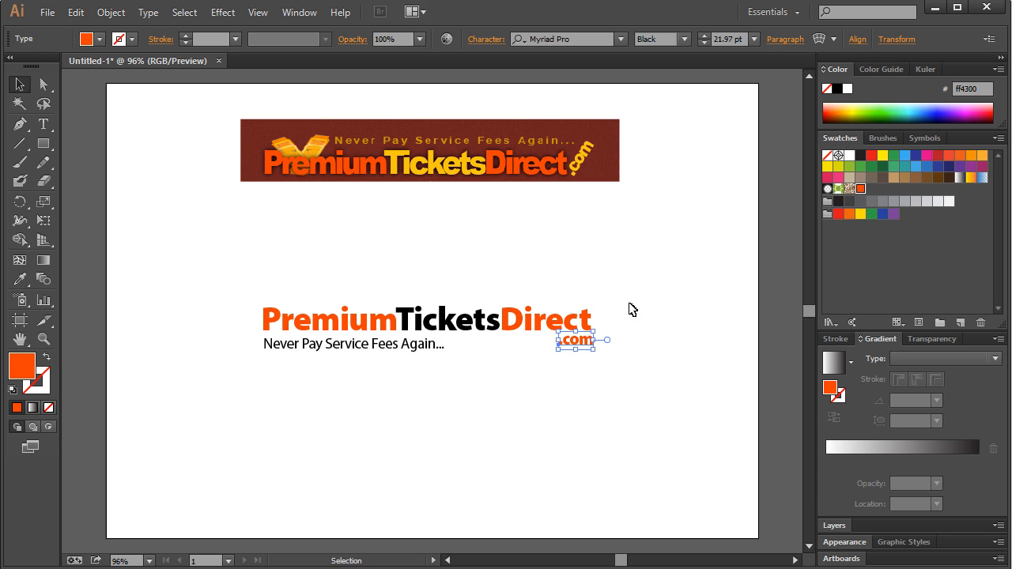
click(629, 311)
click(433, 351)
click(478, 372)
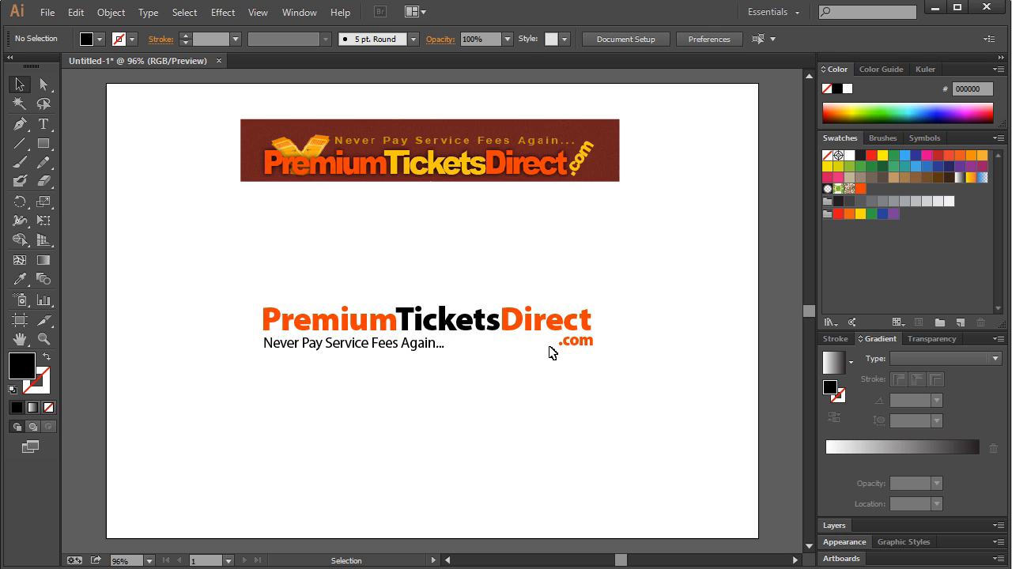
click(568, 341)
click(639, 317)
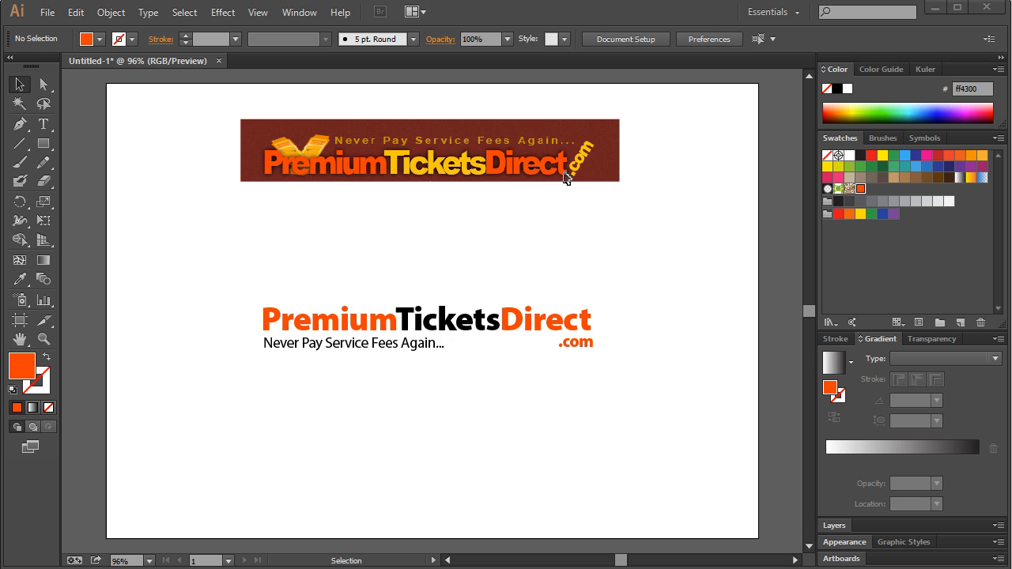
click(315, 350)
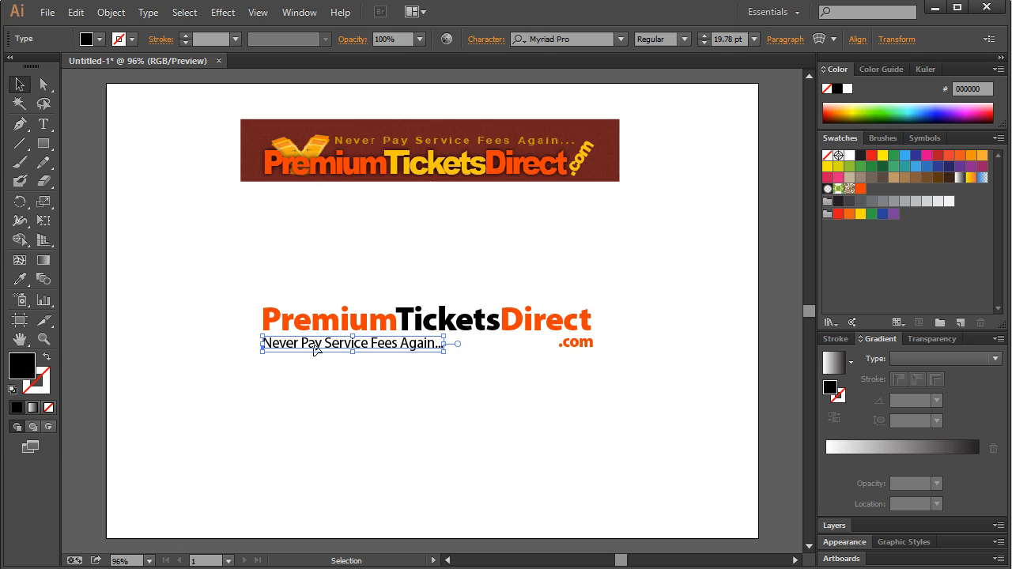
click(497, 374)
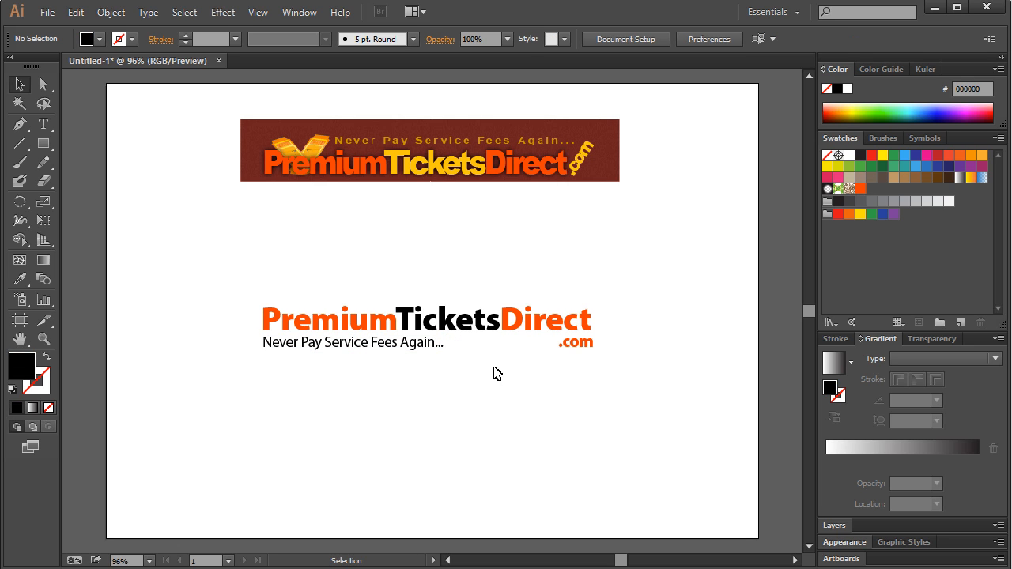
click(579, 344)
click(583, 363)
click(581, 345)
click(627, 359)
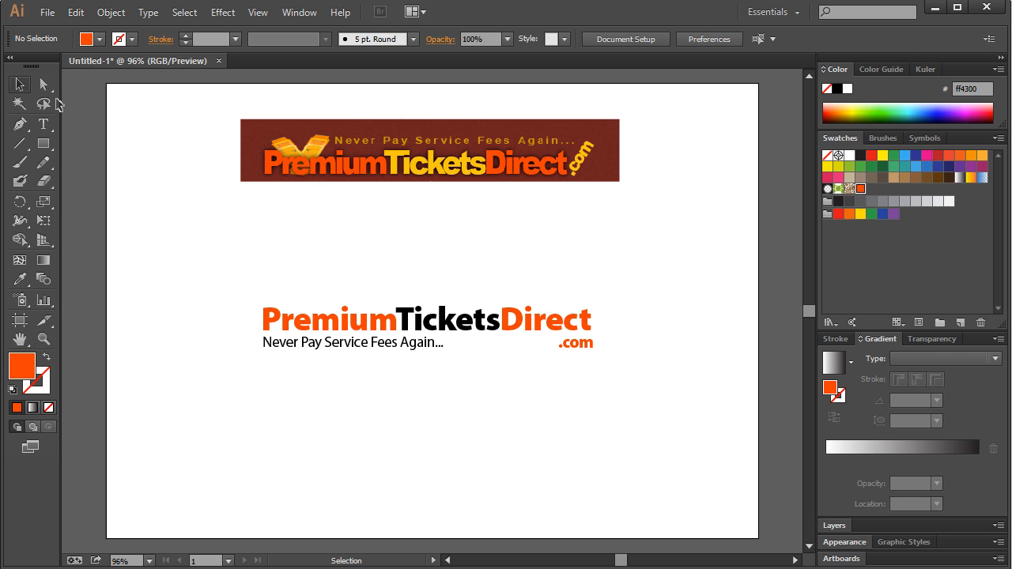
- Move the original logo image down so it sits closer above the recreated wordmark
click(408, 155)
drag(407, 155, 410, 215)
click(417, 147)
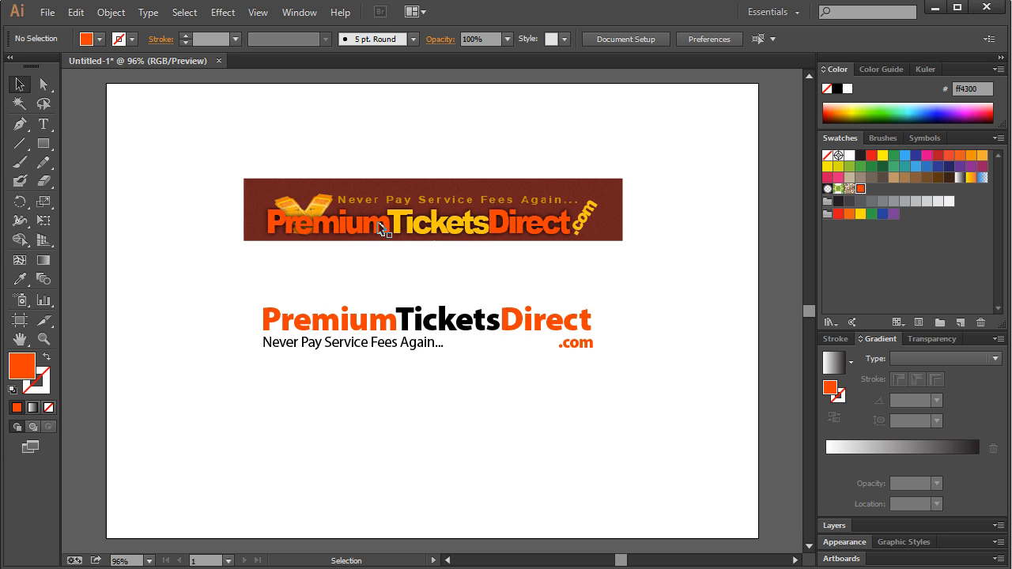
drag(382, 229, 378, 205)
click(391, 255)
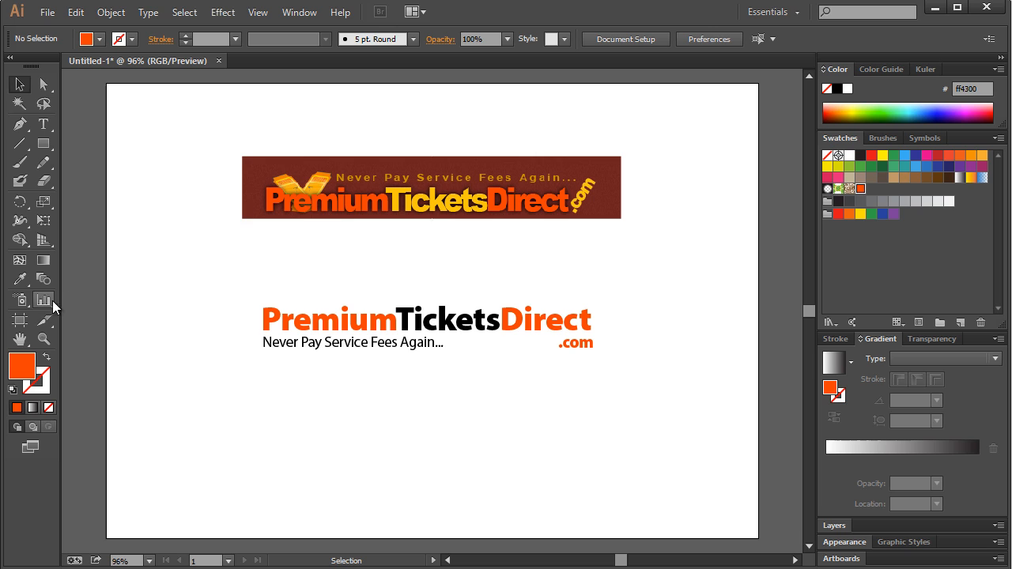
click(417, 168)
drag(389, 193, 388, 229)
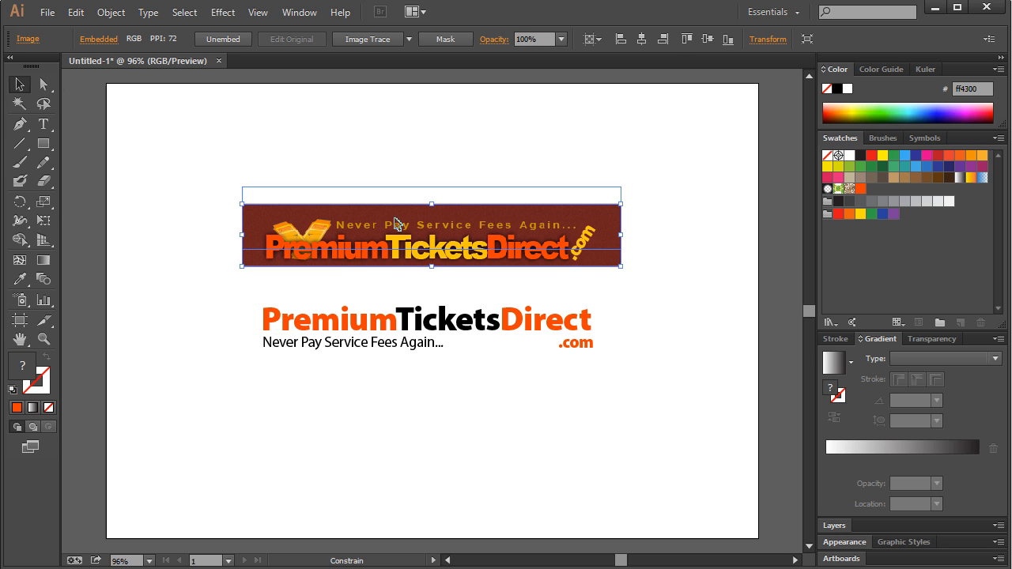
click(108, 247)
- Start a new orange-filled Pen path with an anchor point just above the "r" of "Premium"
click(43, 339)
drag(164, 186, 476, 405)
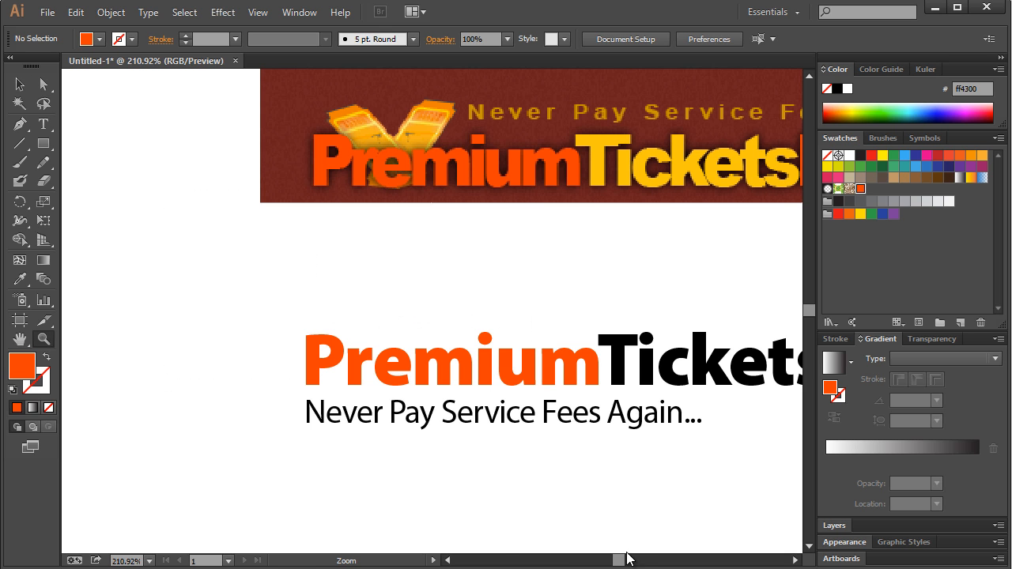
drag(620, 562, 624, 564)
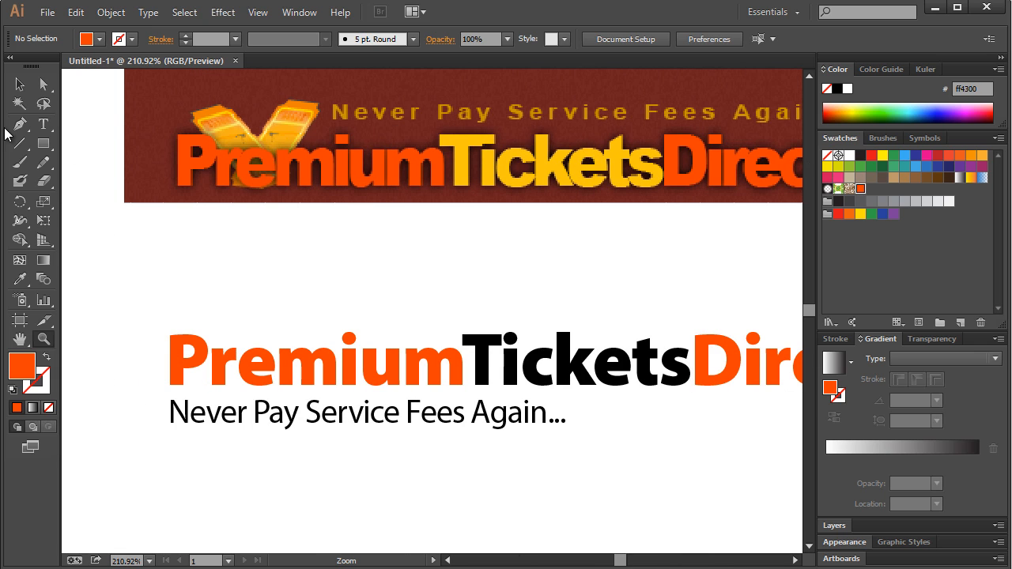
click(20, 125)
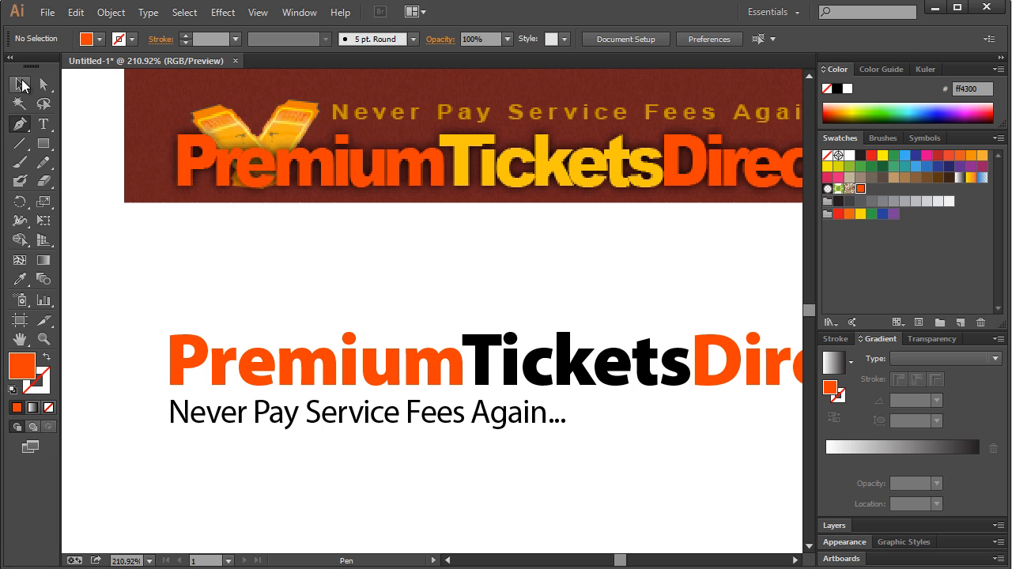
click(43, 339)
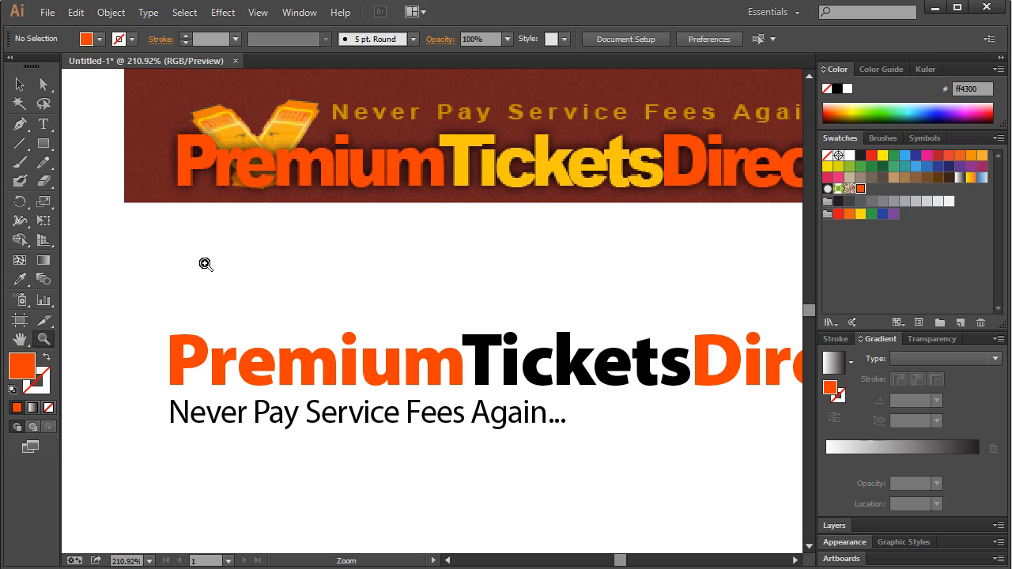
drag(92, 176, 566, 493)
click(20, 125)
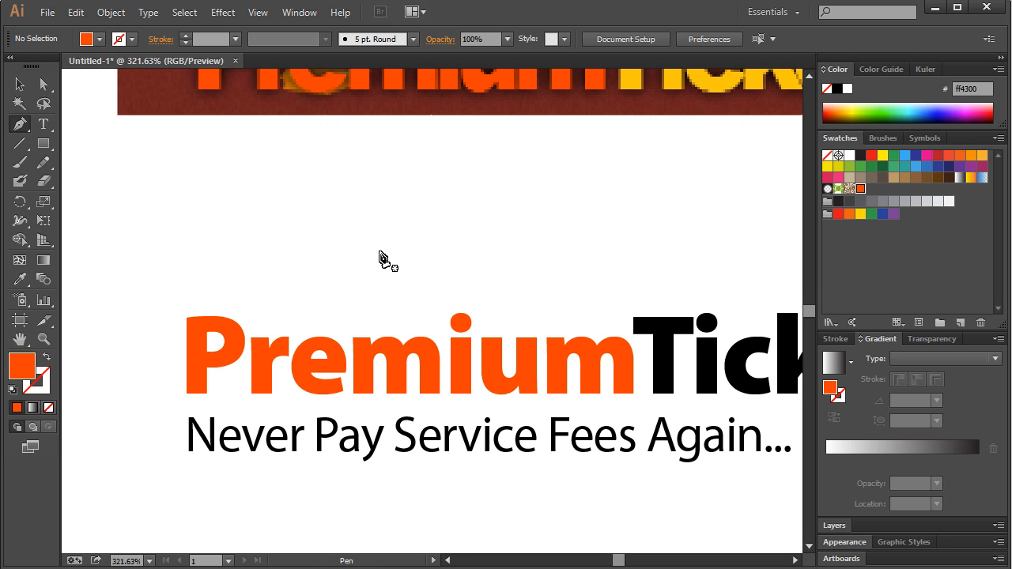
click(280, 312)
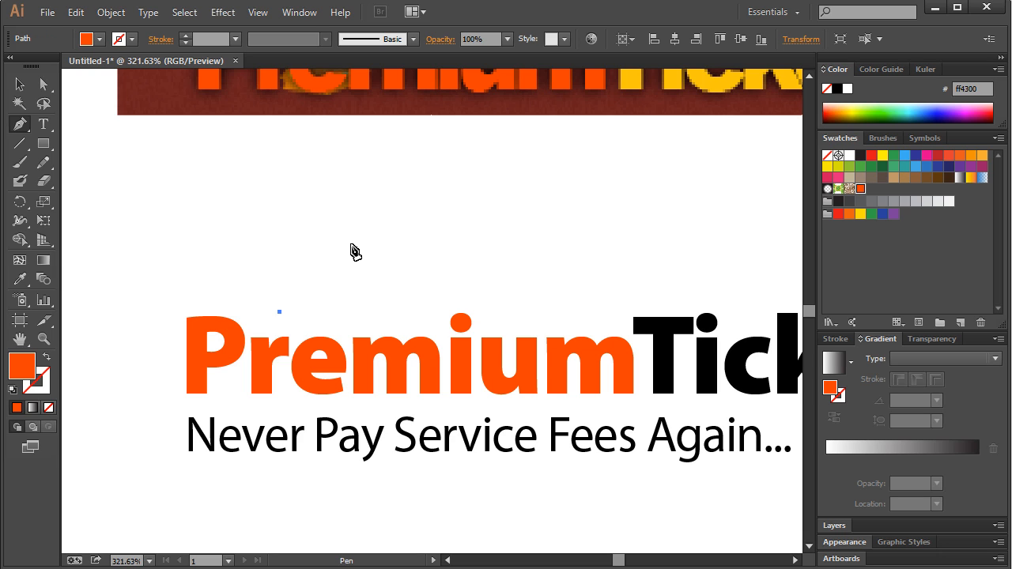
drag(353, 246, 403, 227)
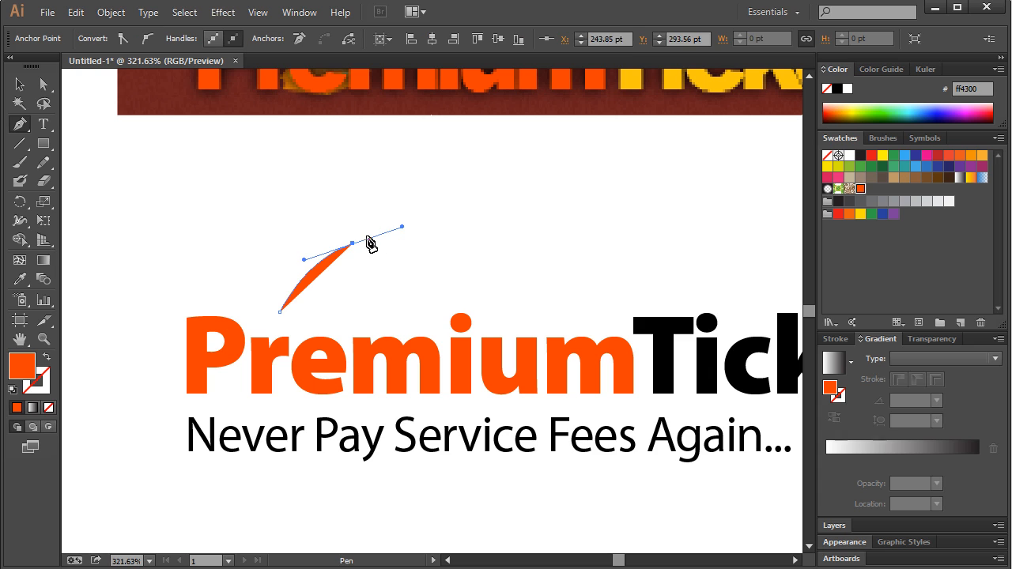
click(352, 245)
key(ctrl+z)
key(ctrl+z)
- Continue the orange Pen path with a curved outer edge rising from above the "r" and a small notch at its peak
scroll(423, 268, up, 7)
scroll(423, 268, down, 3)
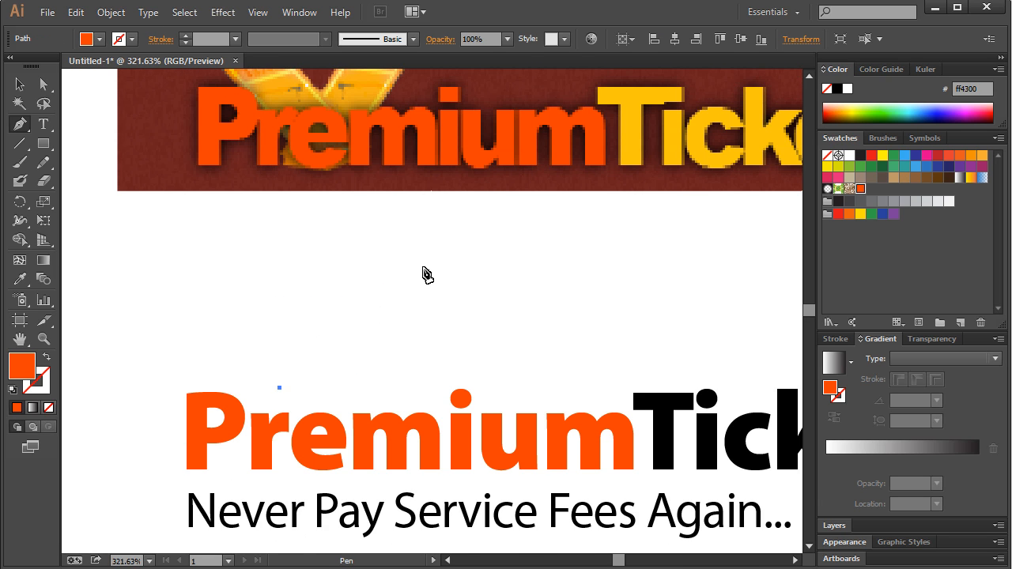
scroll(425, 274, up, 2)
scroll(407, 278, down, 5)
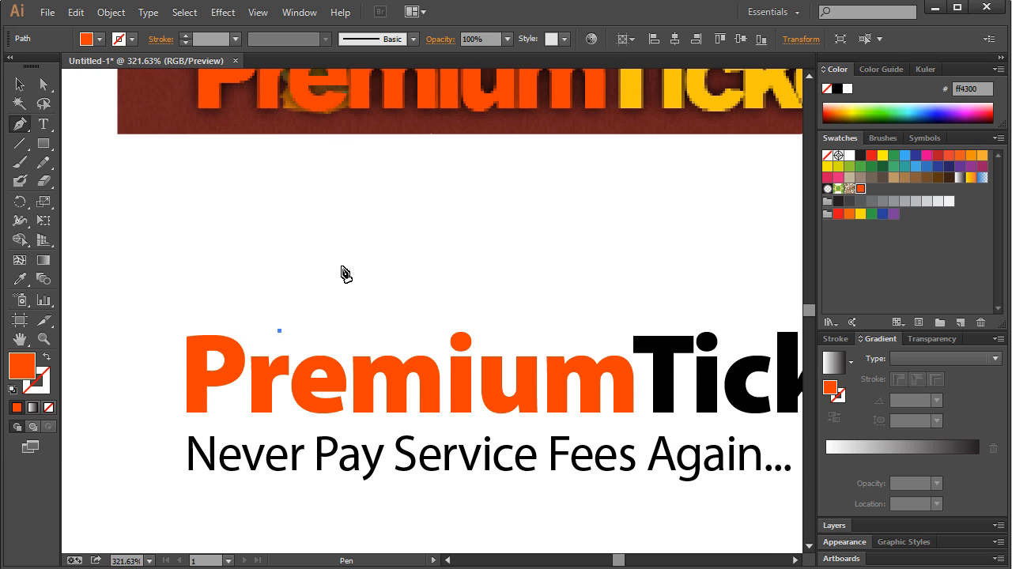
drag(341, 266, 373, 267)
click(341, 266)
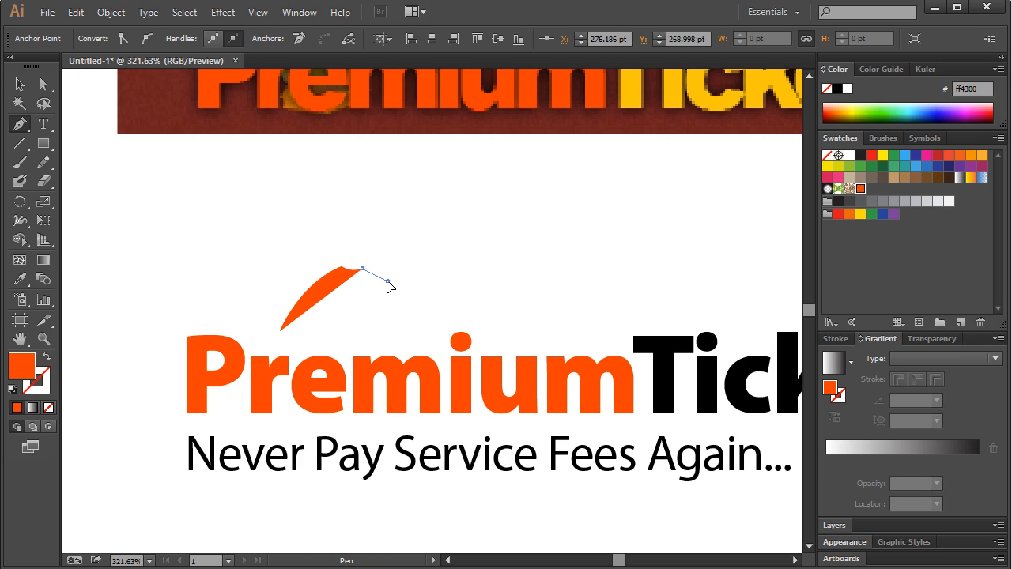
- Extend the path with a sloping top edge, a short end and a curved inner edge down to above the "e"
click(387, 281)
drag(389, 294, 386, 300)
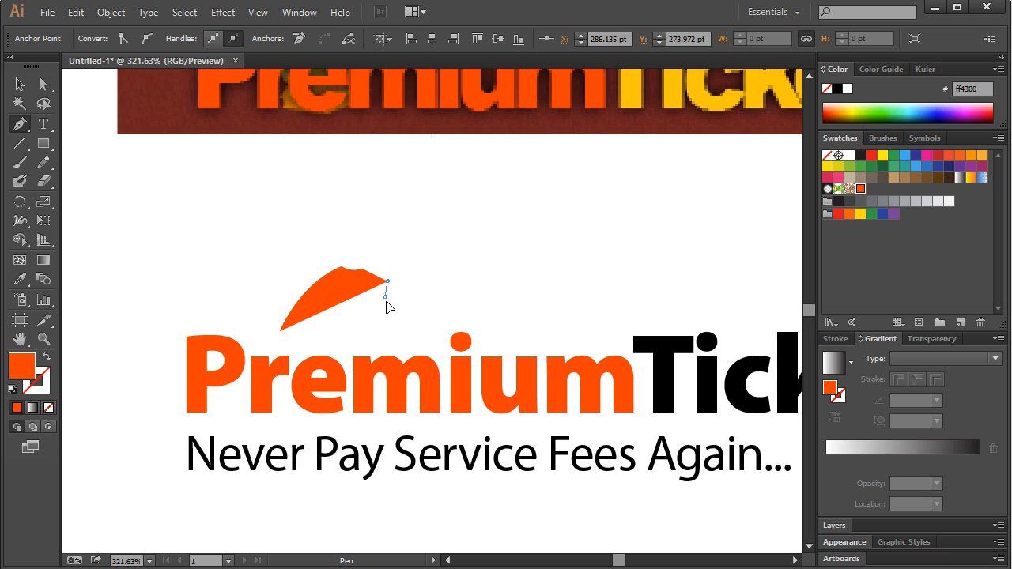
click(385, 294)
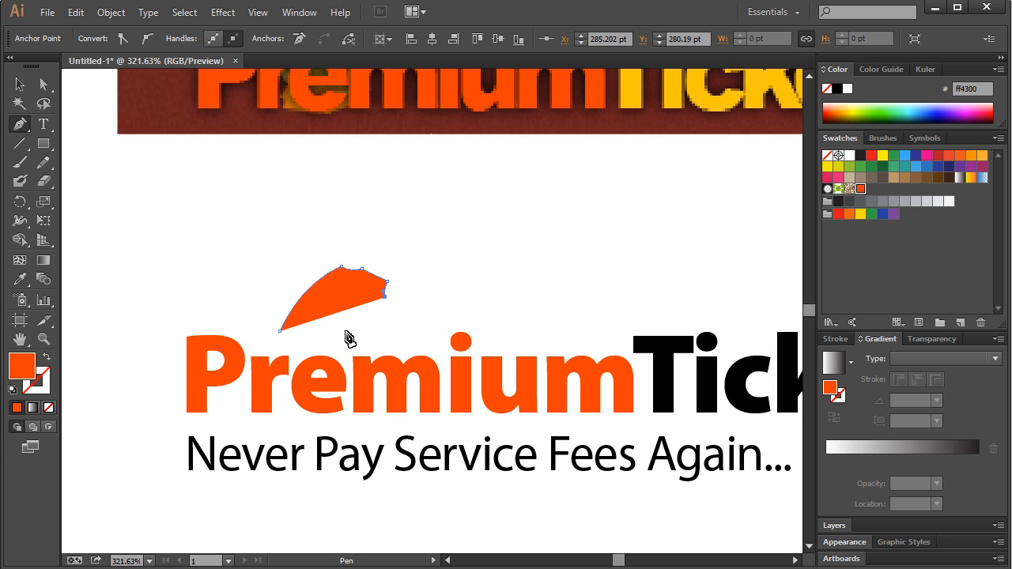
drag(342, 342, 325, 377)
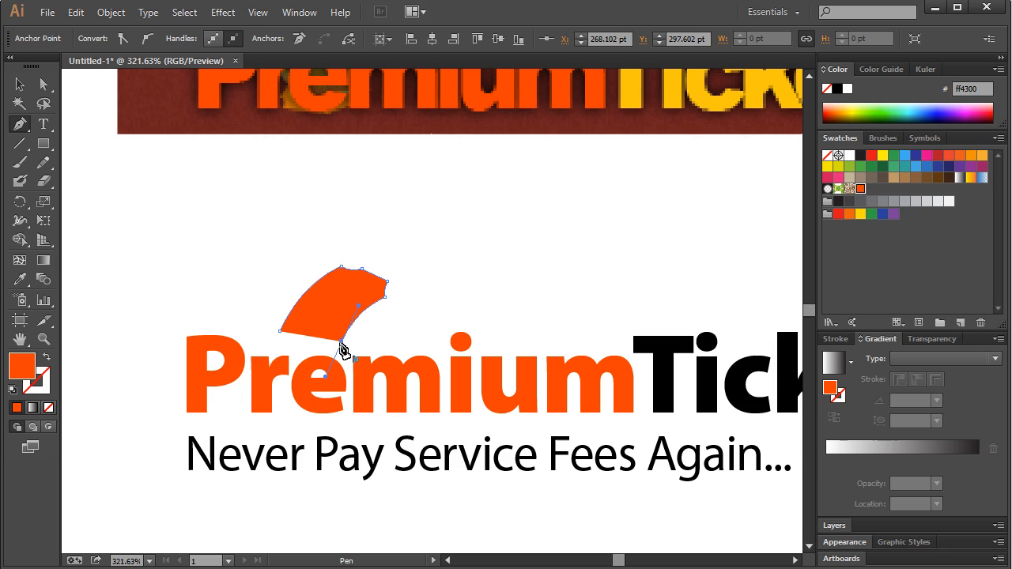
- Move the anchor points at the orange shape's short upper end slightly outward with Direct Selection
click(44, 84)
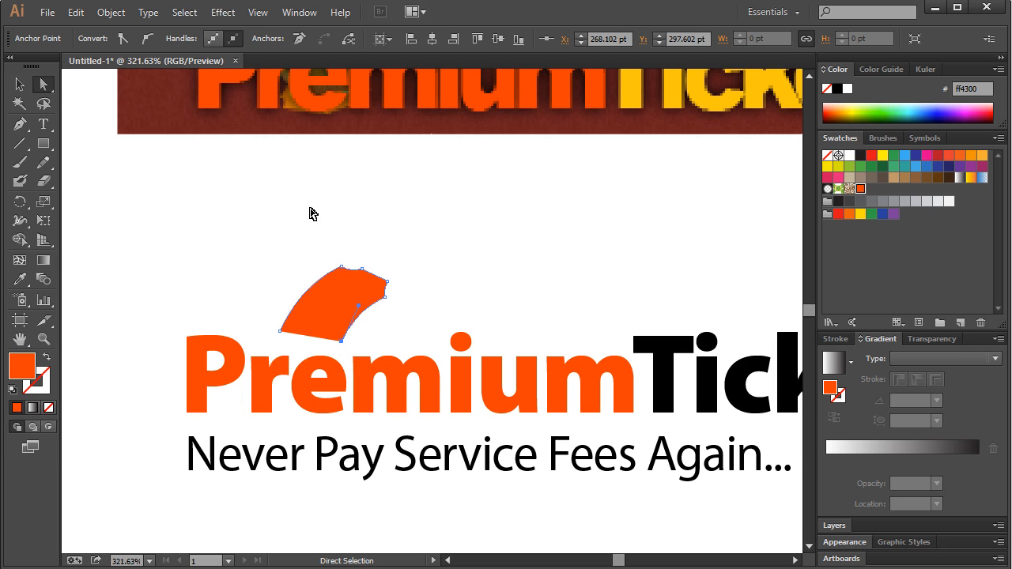
drag(384, 297, 388, 291)
click(407, 282)
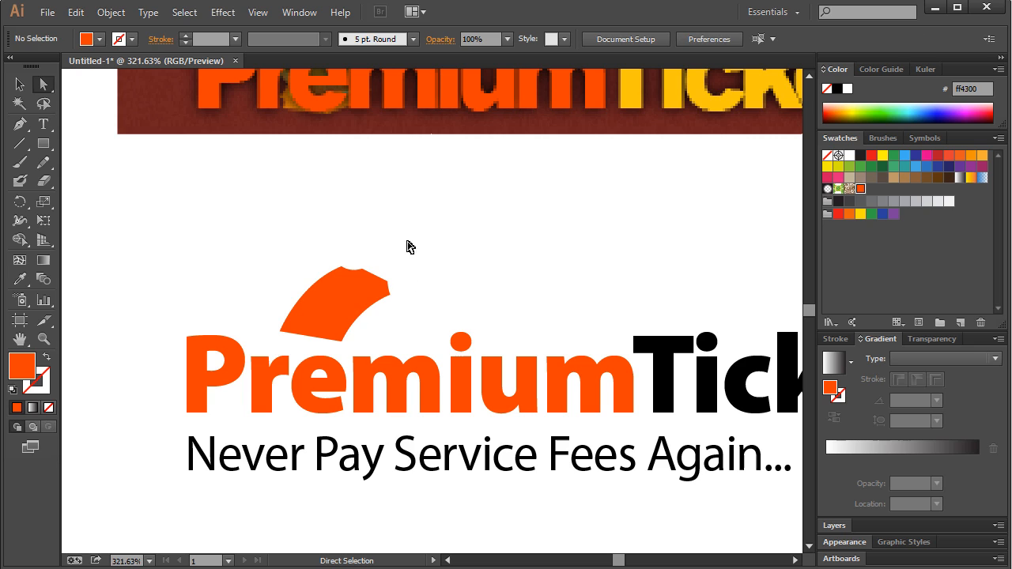
click(389, 290)
drag(409, 274, 378, 304)
key(Right)
key(Right)
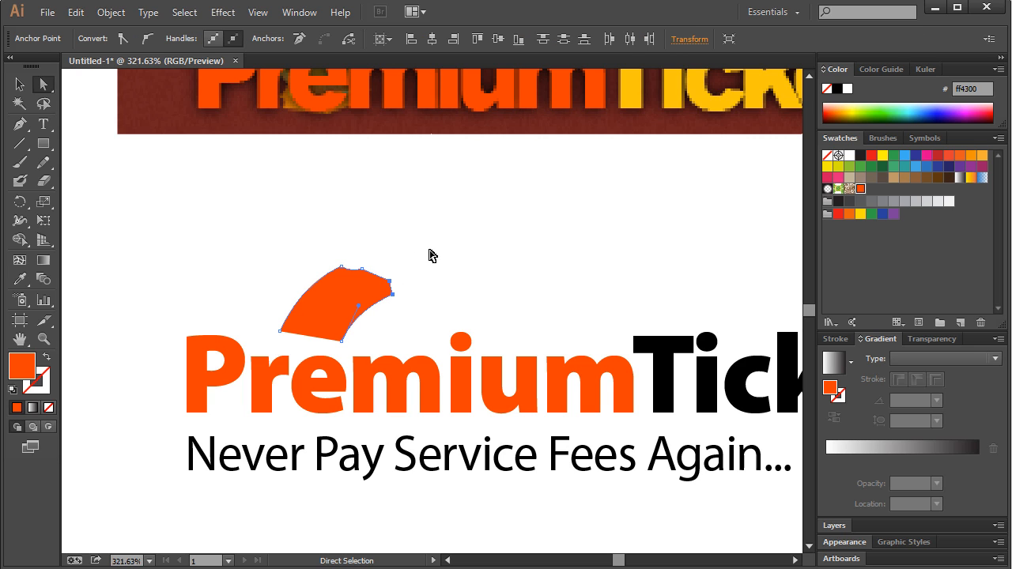
key(Left)
- Lower the two anchor points at the peak of the orange shape slightly
click(42, 93)
click(375, 269)
drag(330, 255, 378, 294)
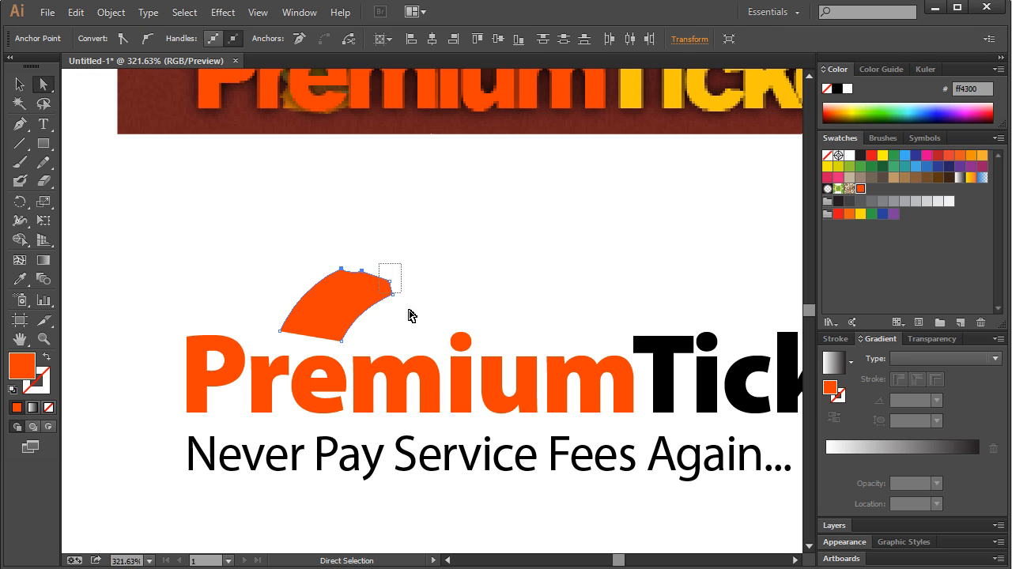
click(409, 261)
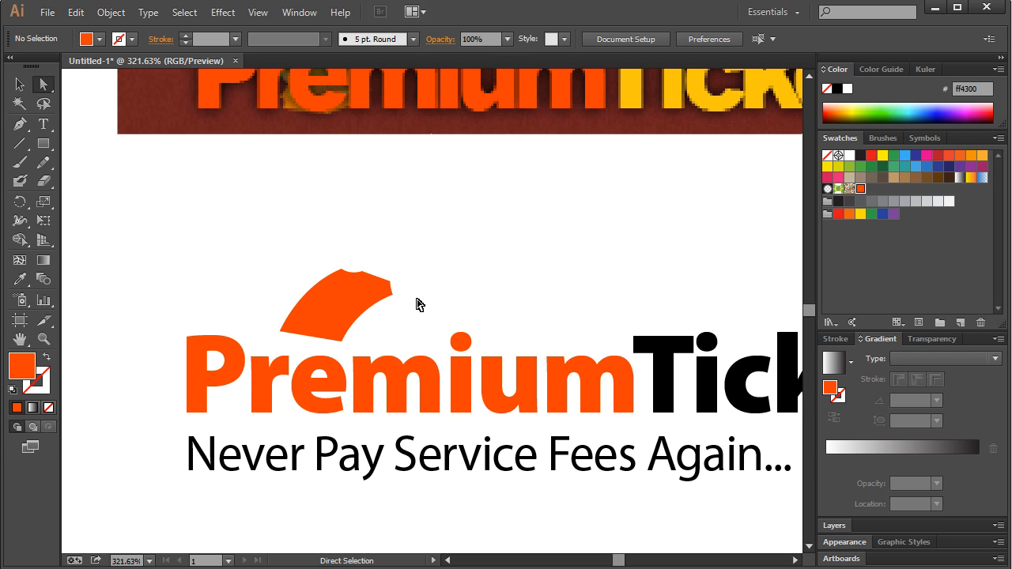
- Realign the displaced wordmark with the start of the tagline and lock its item in Layer 1
drag(352, 349, 396, 383)
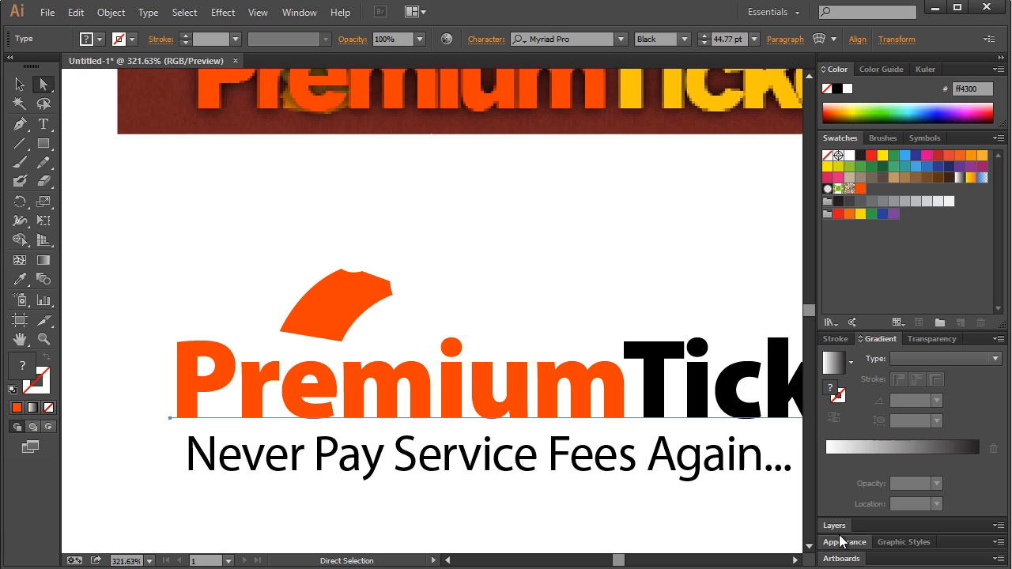
click(837, 526)
click(867, 425)
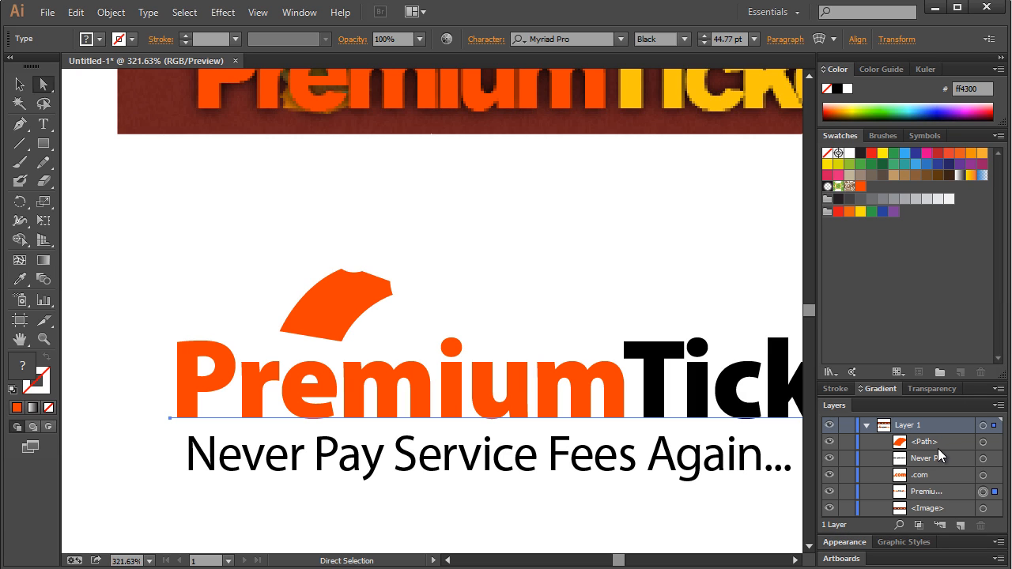
click(19, 84)
mouse_move(319, 383)
mouse_down()
mouse_move(332, 391)
mouse_move(330, 382)
mouse_up()
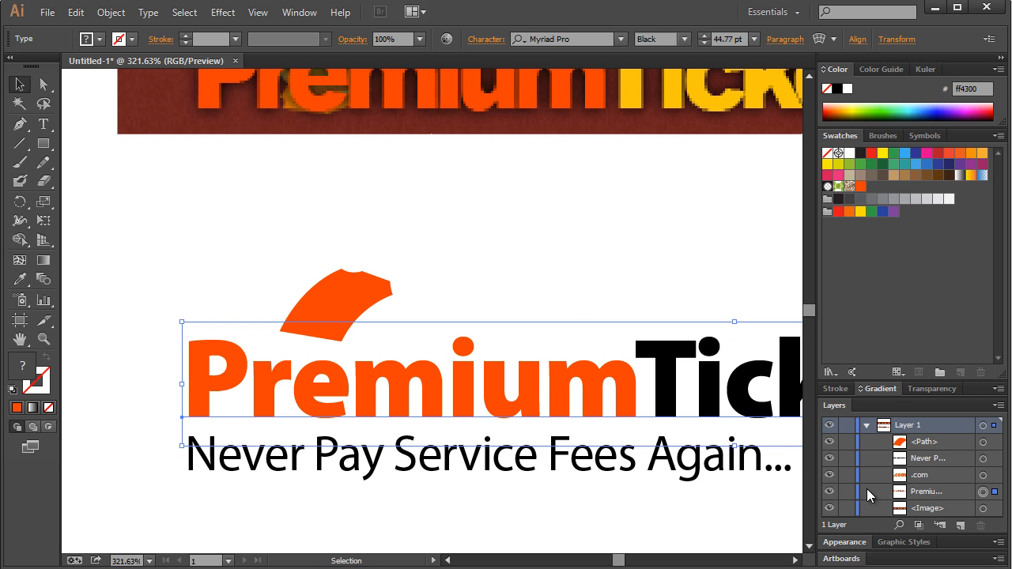
click(843, 492)
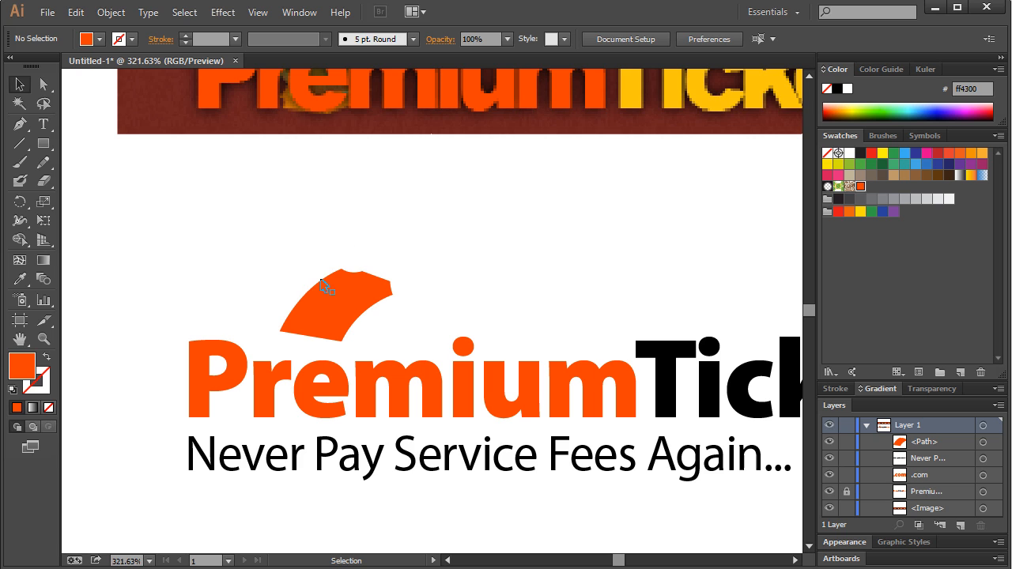
- Nudge the orange shape up and to the right, and reshape its upper end by shifting those anchor points up and left
drag(325, 285, 327, 281)
click(486, 227)
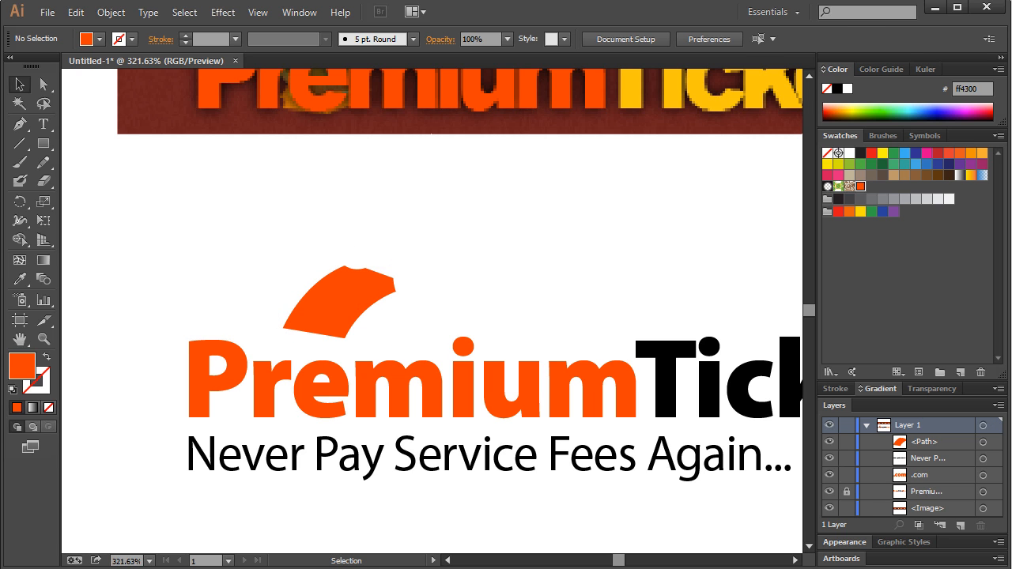
scroll(808, 84, up, 5)
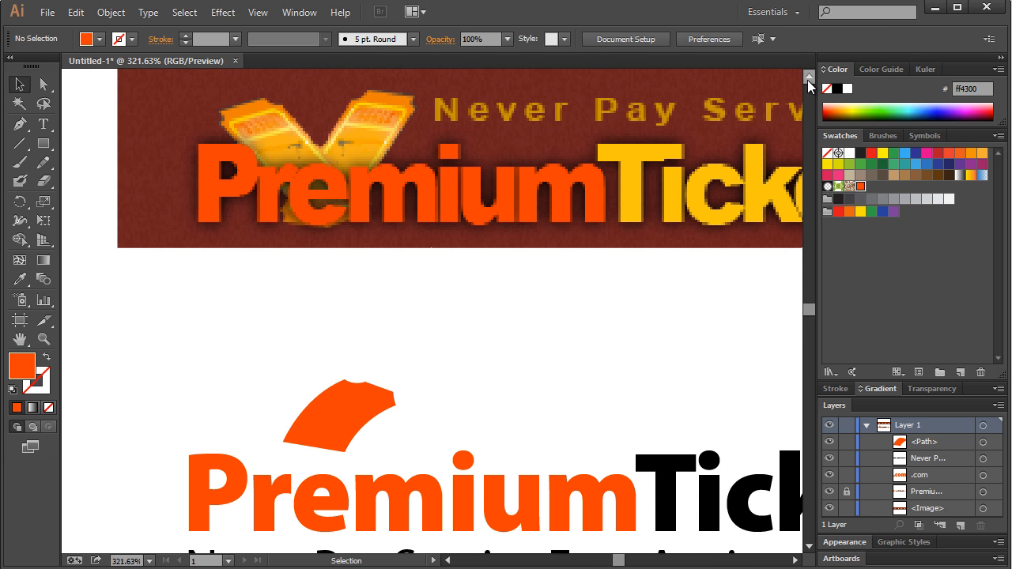
click(377, 406)
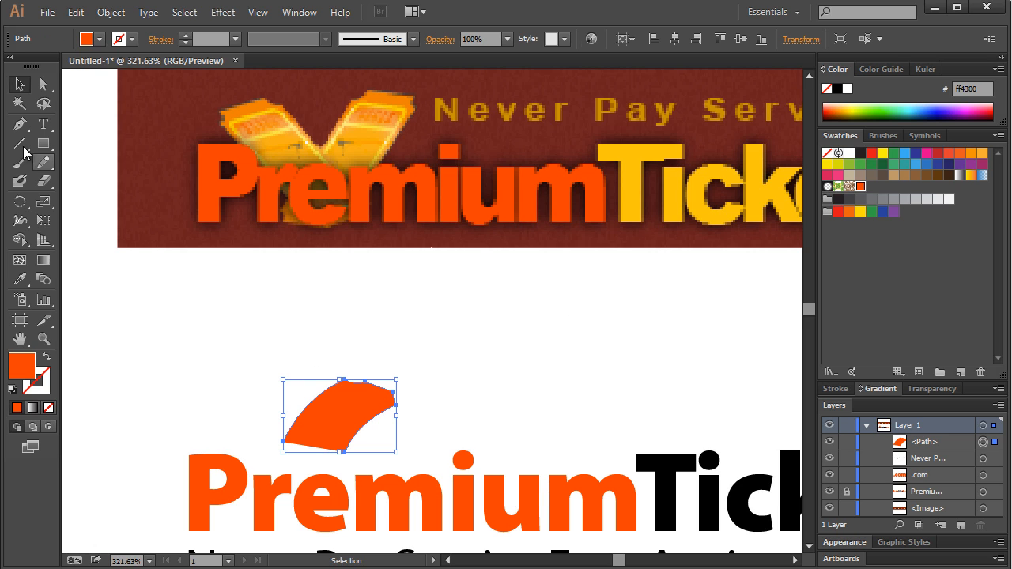
click(43, 84)
drag(308, 343, 457, 417)
drag(393, 392, 355, 369)
click(411, 380)
click(411, 394)
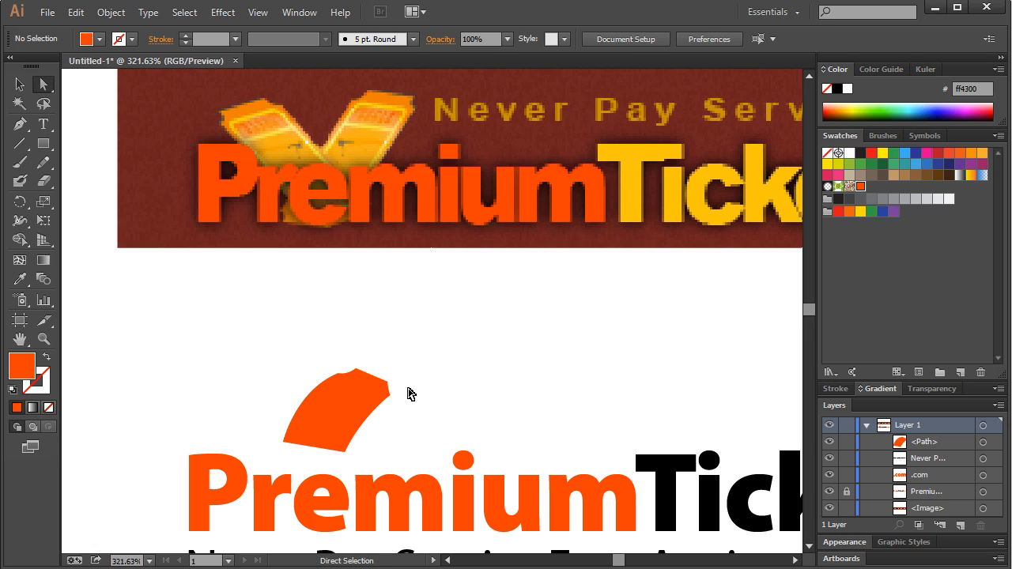
- Pull the short end's anchor points outward and smooth the orange shape's inner curve
click(388, 384)
drag(389, 386, 397, 395)
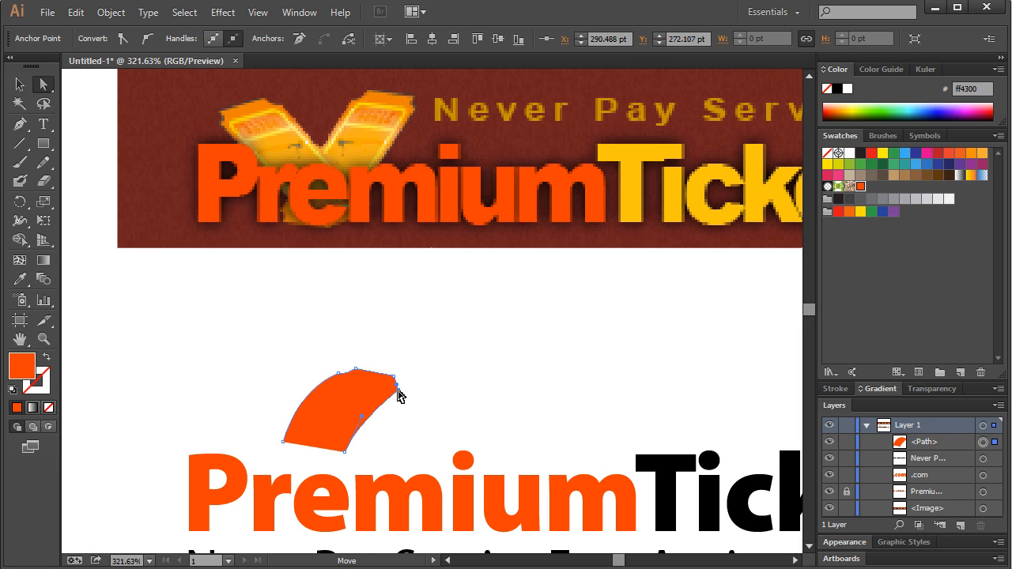
click(363, 413)
click(427, 423)
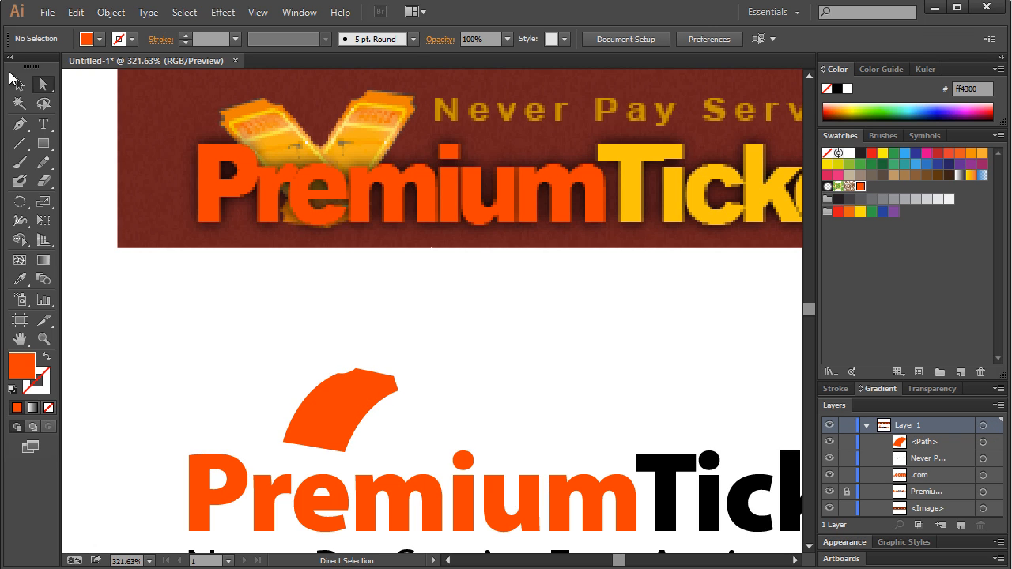
- Move the whole orange shape slightly right and down, closer to the wordmark
click(19, 84)
drag(351, 425, 353, 426)
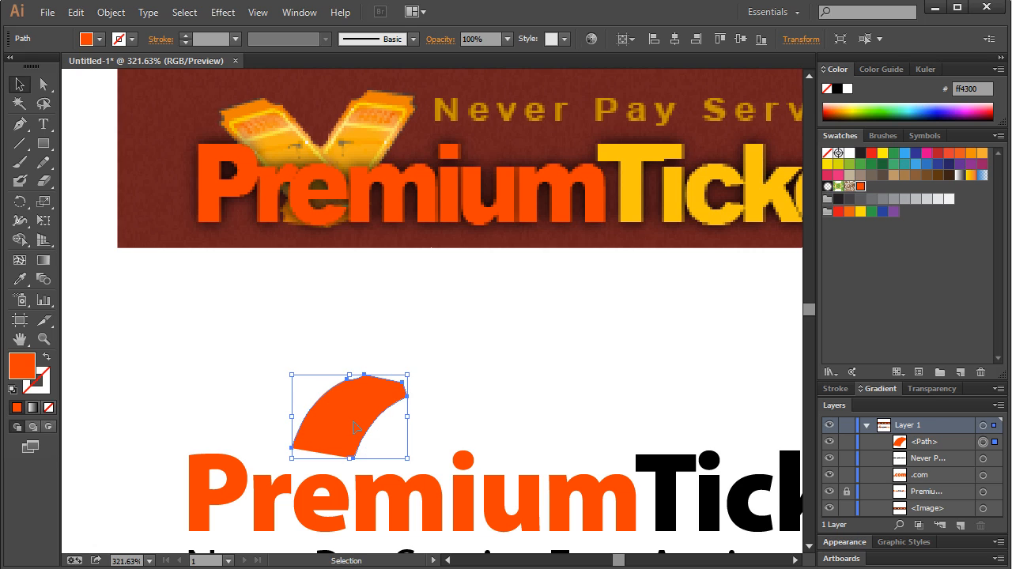
click(412, 326)
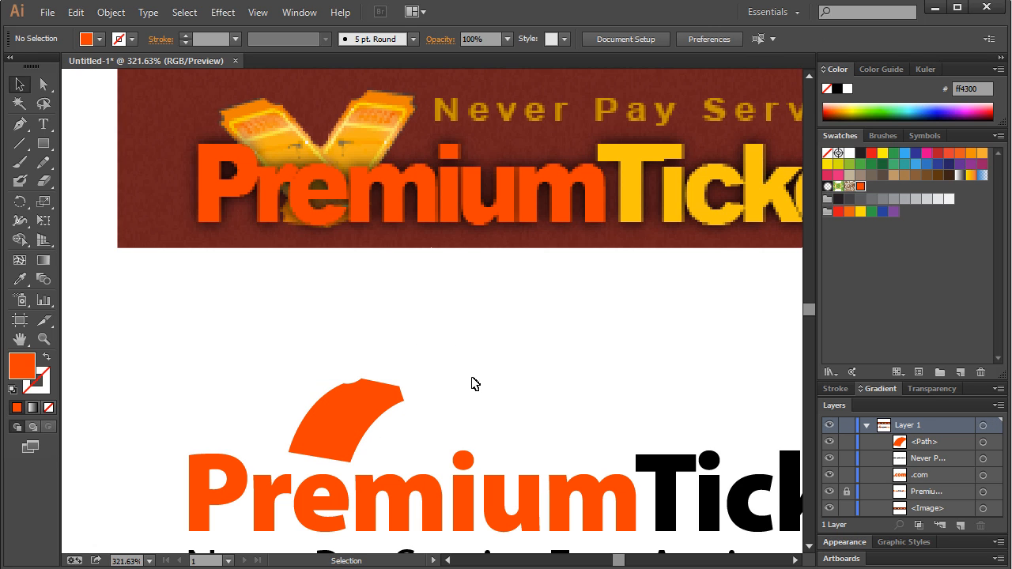
click(399, 398)
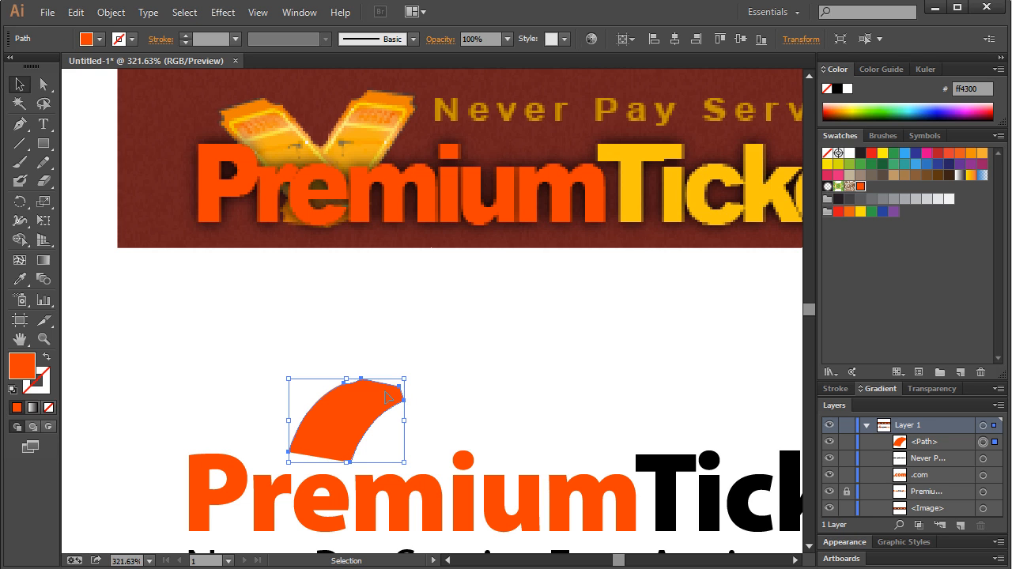
double_click(401, 395)
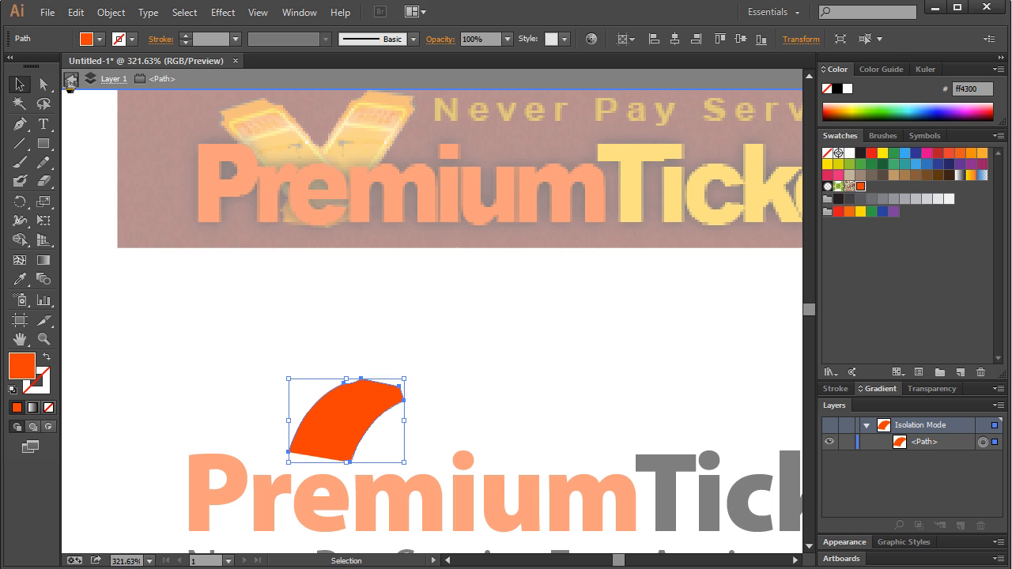
click(70, 80)
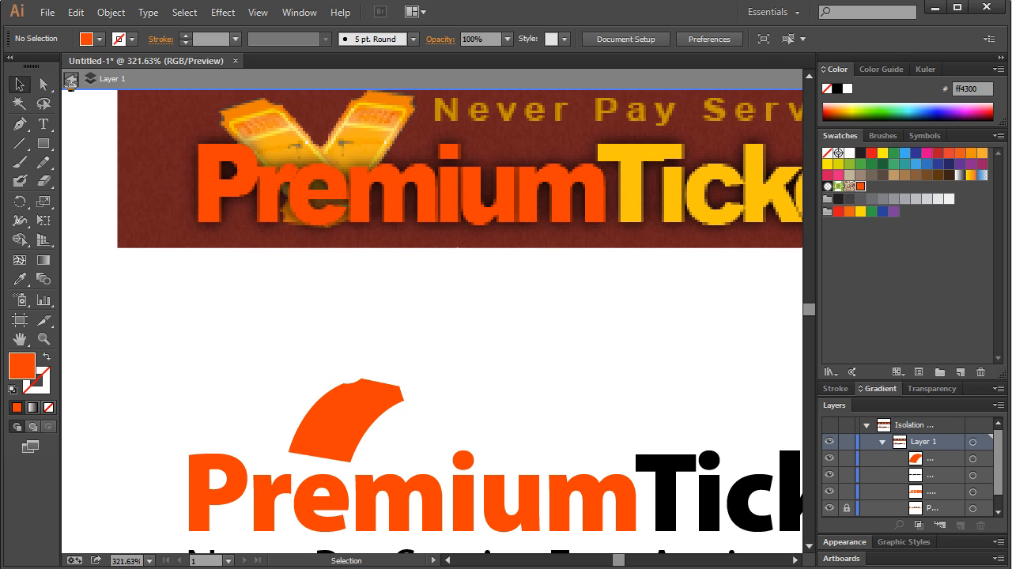
- Bend the orange shape's short upper end inward so it forms a small ticket-like notch
click(402, 394)
key(a)
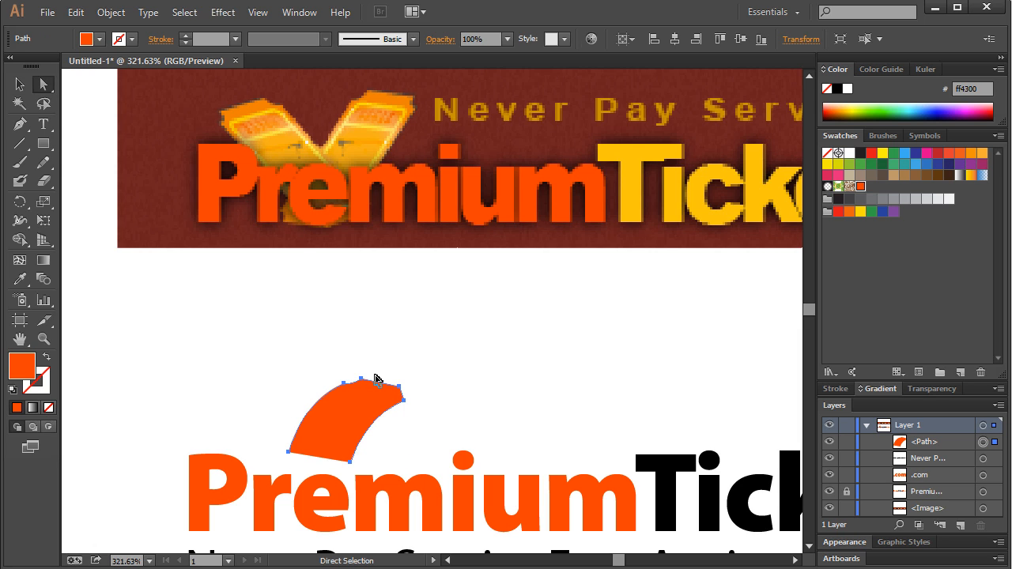
click(402, 389)
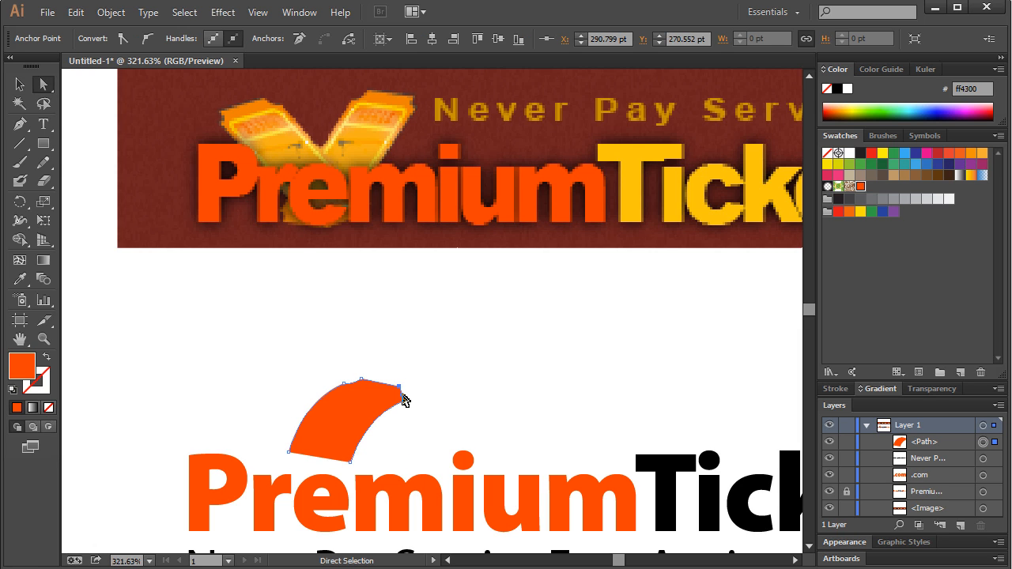
drag(403, 399, 398, 403)
click(469, 364)
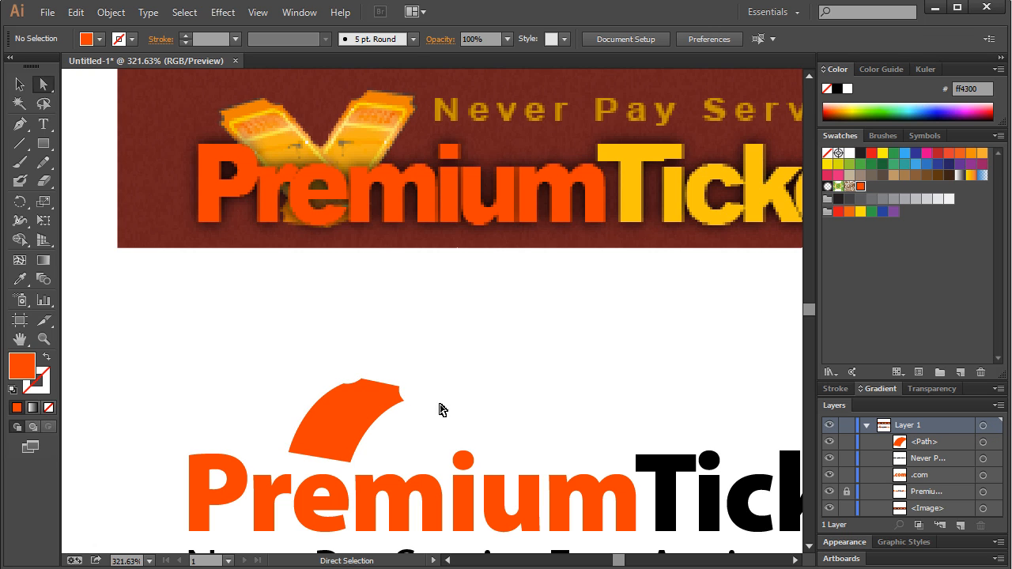
- Raise the orange shape's lower inner corner so its base is nearly horizontal, and adjust the inner curve's handle
click(20, 85)
click(44, 338)
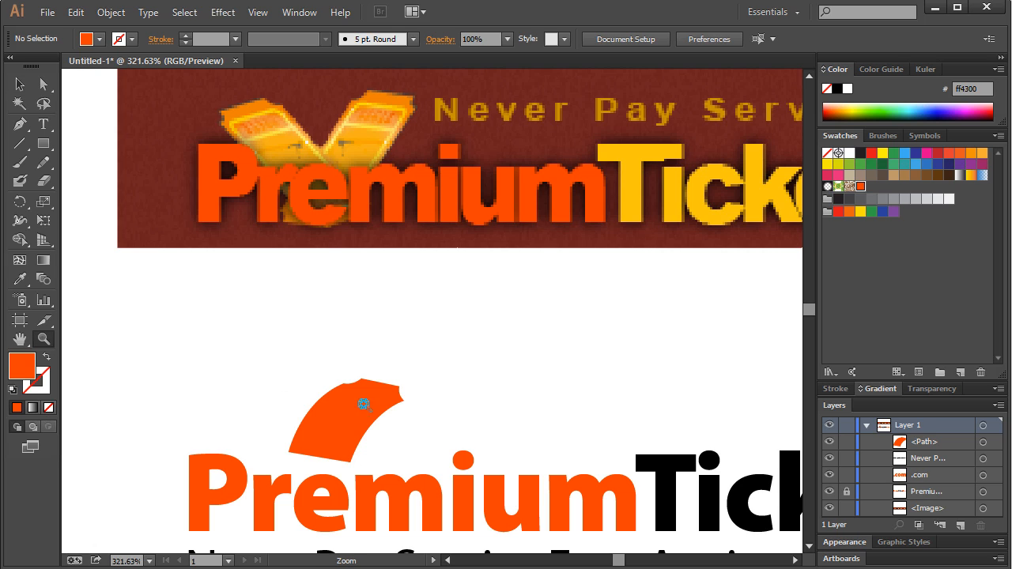
click(44, 85)
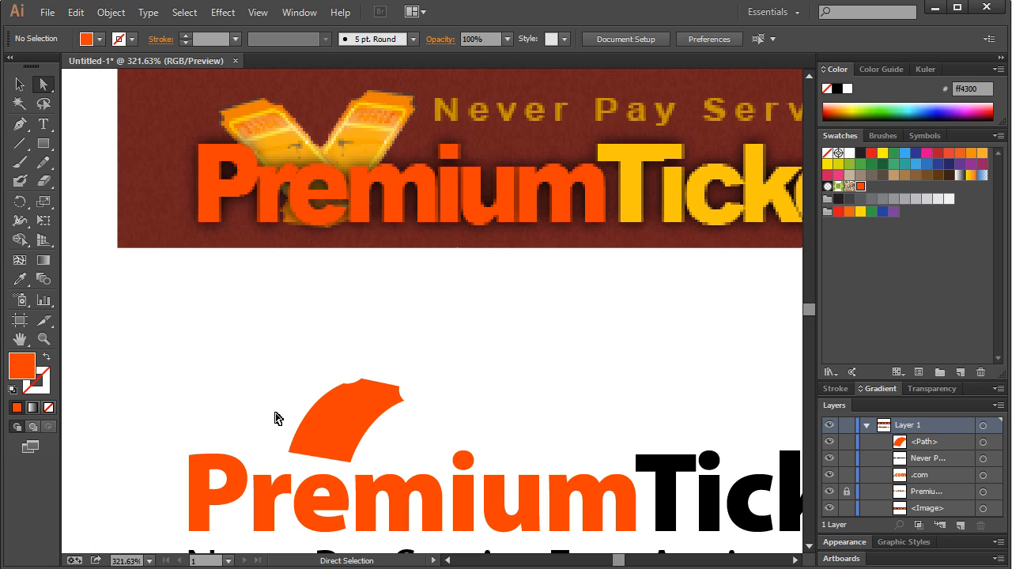
click(350, 462)
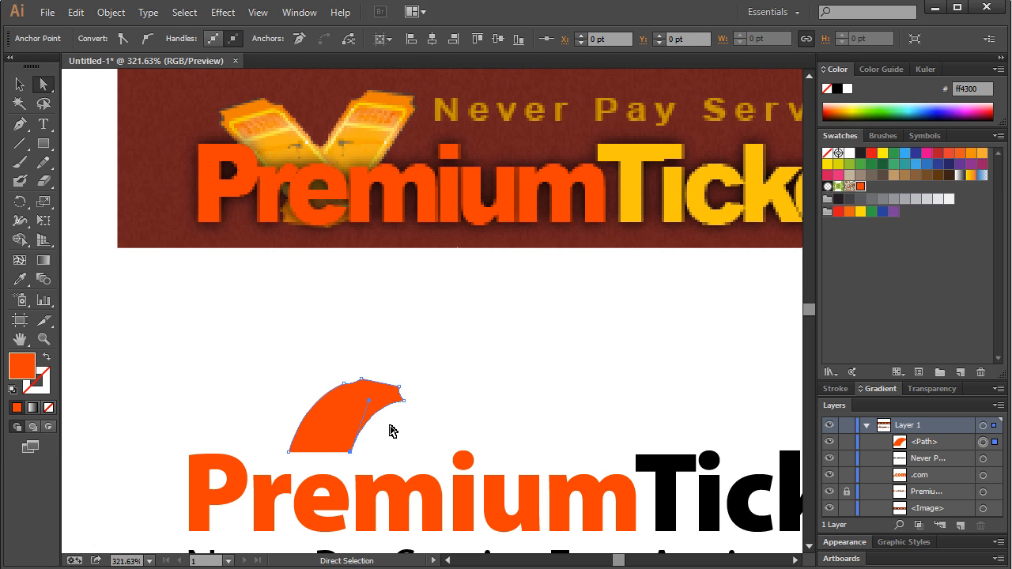
drag(368, 403, 377, 407)
click(473, 363)
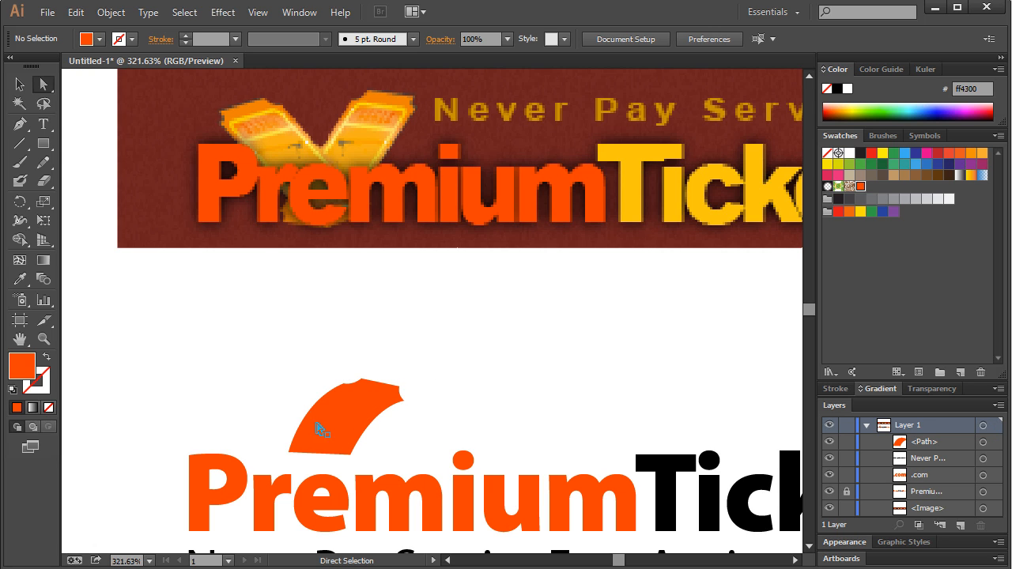
click(19, 84)
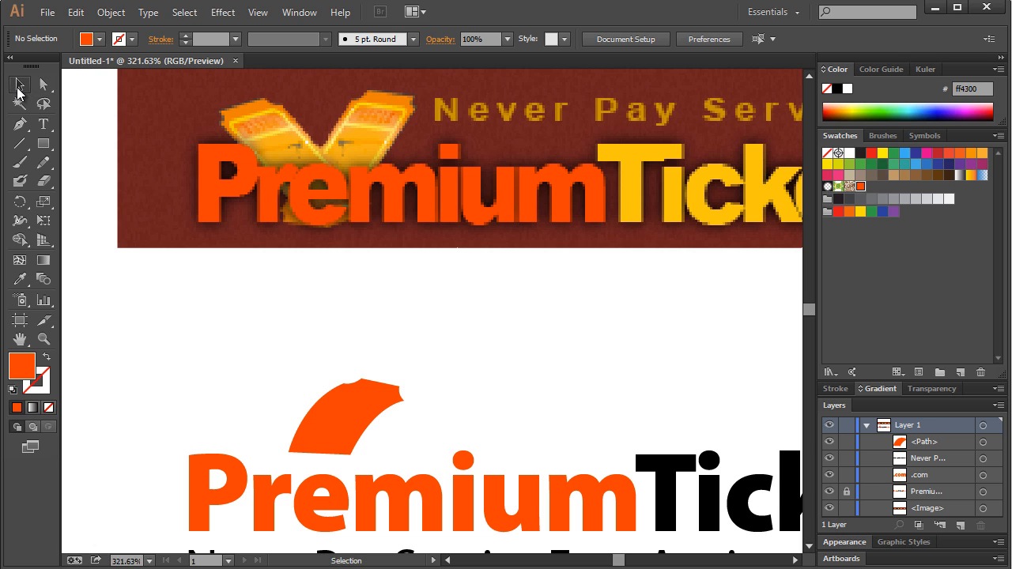
click(44, 338)
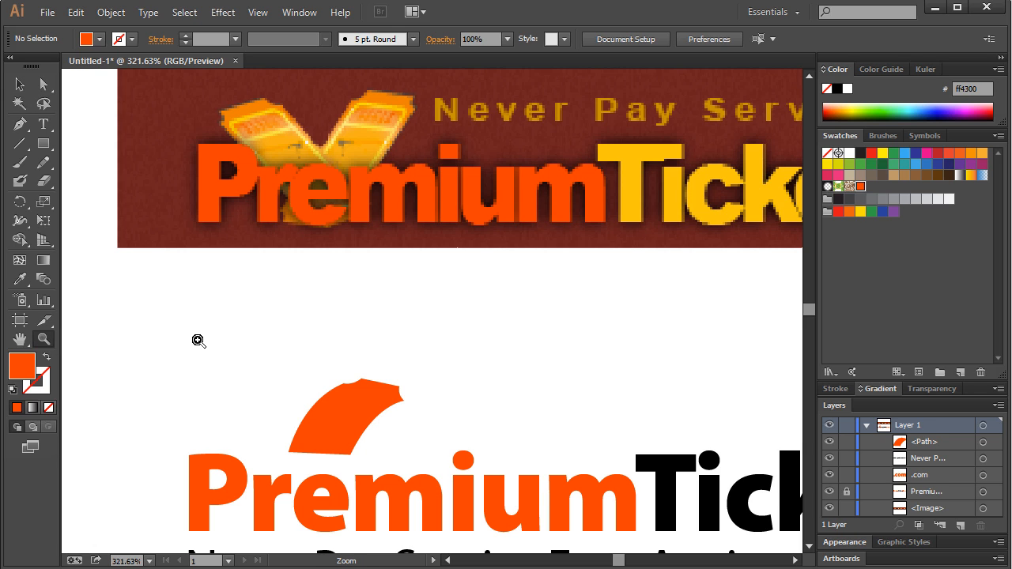
- Nudge the lower anchor point of the orange ticket shape's short end slightly upward
drag(177, 328, 536, 526)
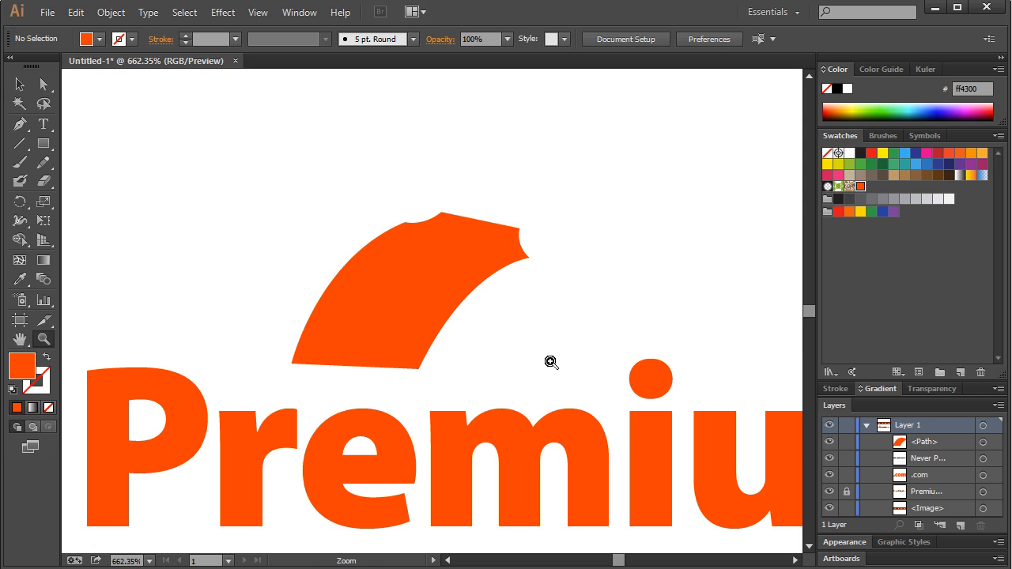
key(ctrl+1)
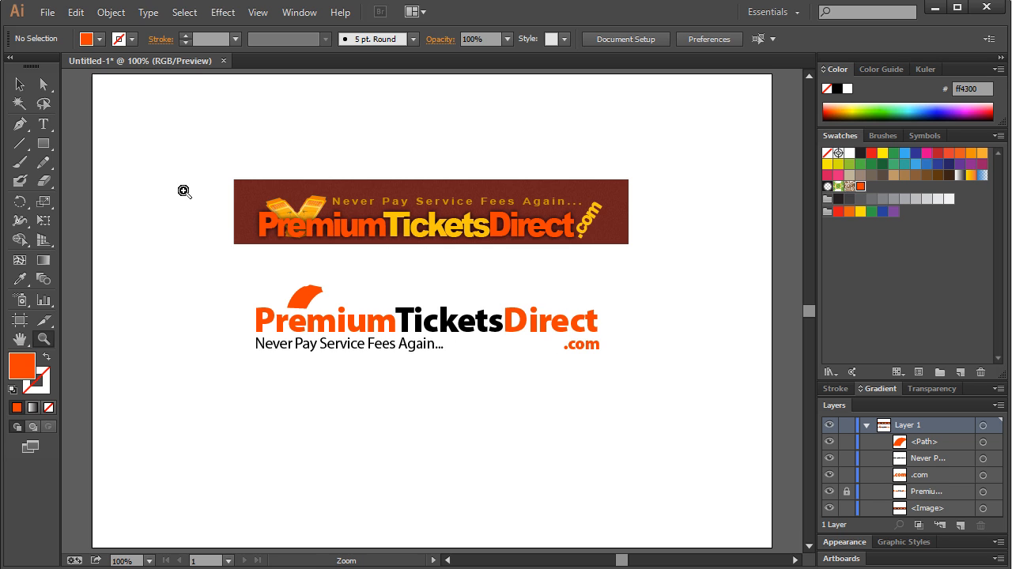
click(44, 85)
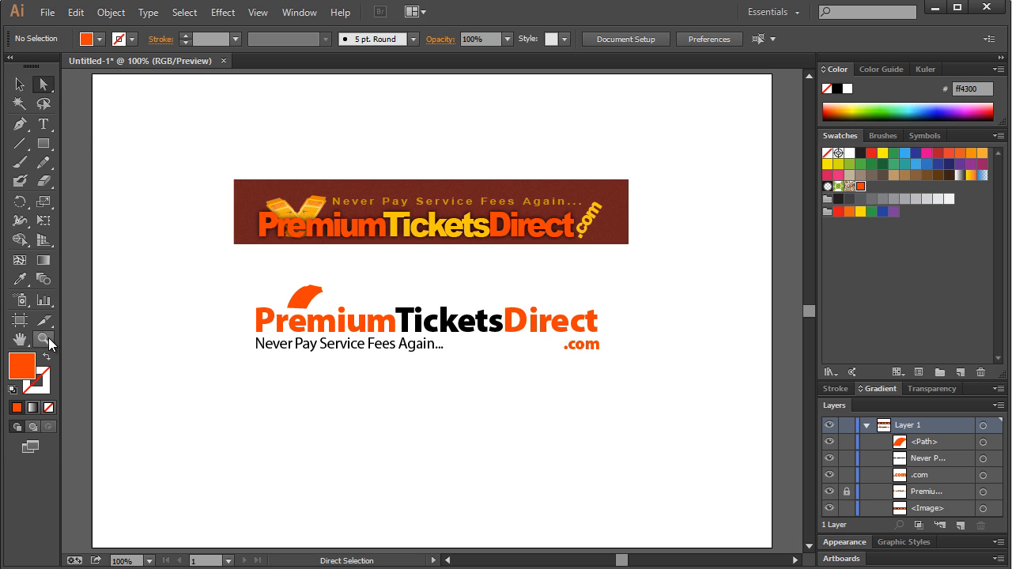
click(44, 339)
drag(210, 236, 425, 366)
click(44, 84)
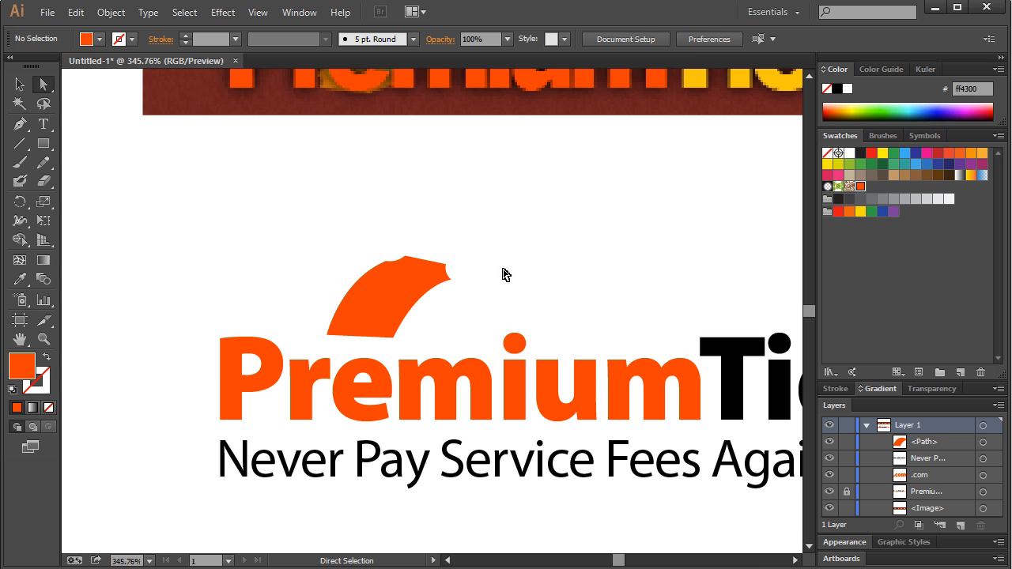
click(446, 273)
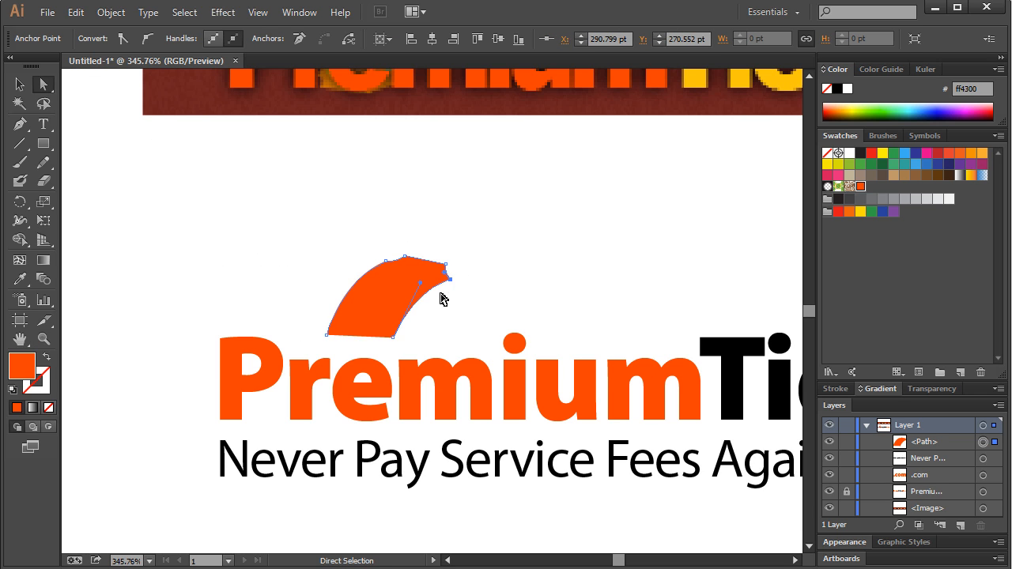
key(Up)
click(456, 252)
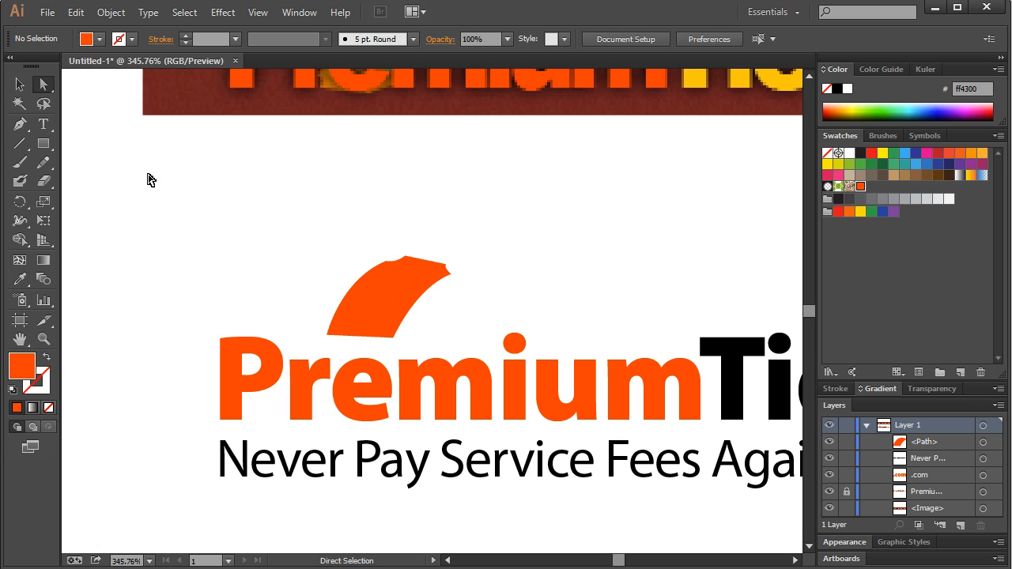
- Sample white from the blank canvas as the fill colour for a new Pen tool path
click(20, 125)
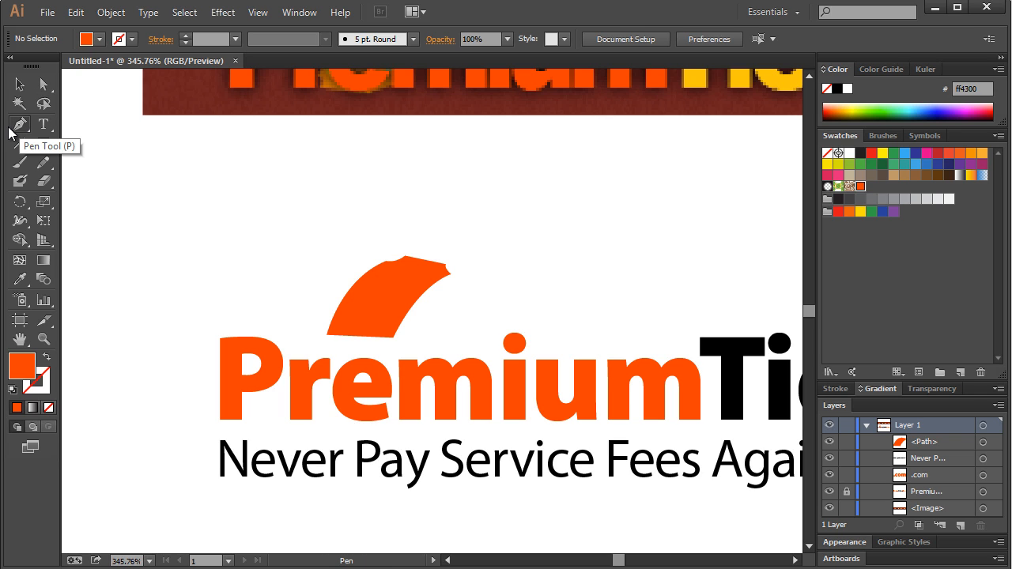
click(20, 279)
click(166, 211)
click(19, 125)
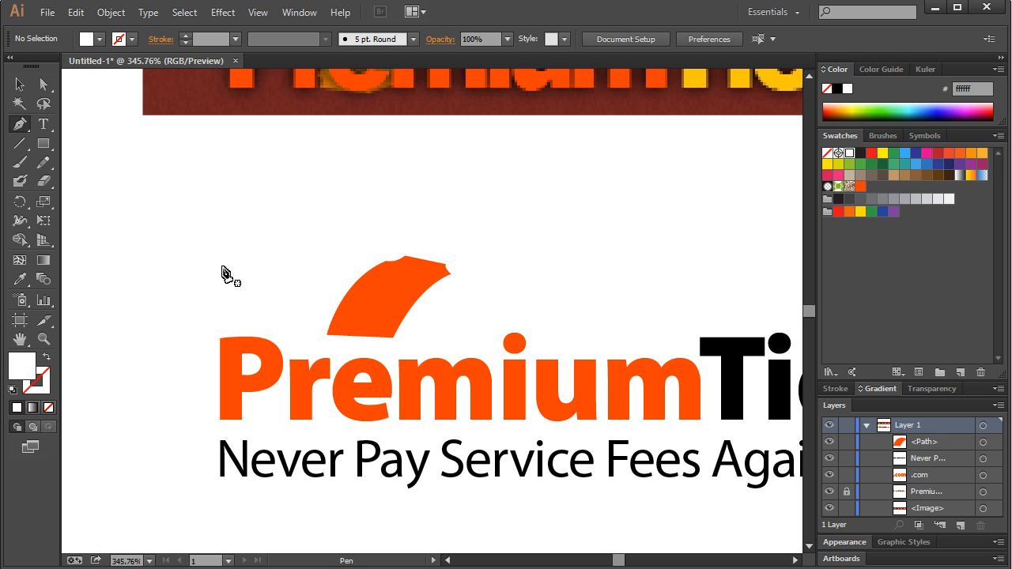
- Start a Pen tool path at the ticket's base, running just inside its long outer curve and the upper notch
click(43, 339)
scroll(340, 276, up, 4)
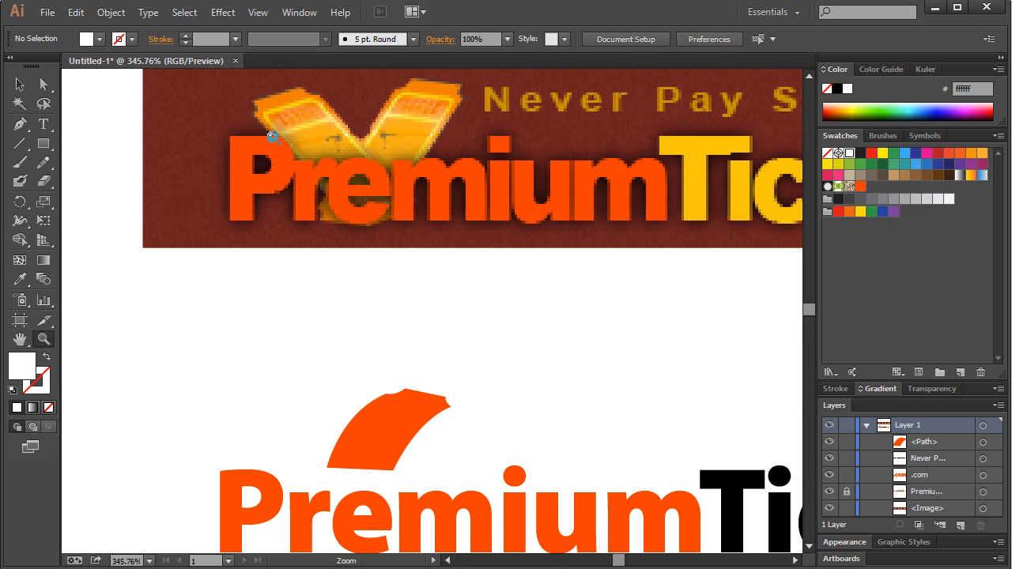
scroll(450, 332, down, 4)
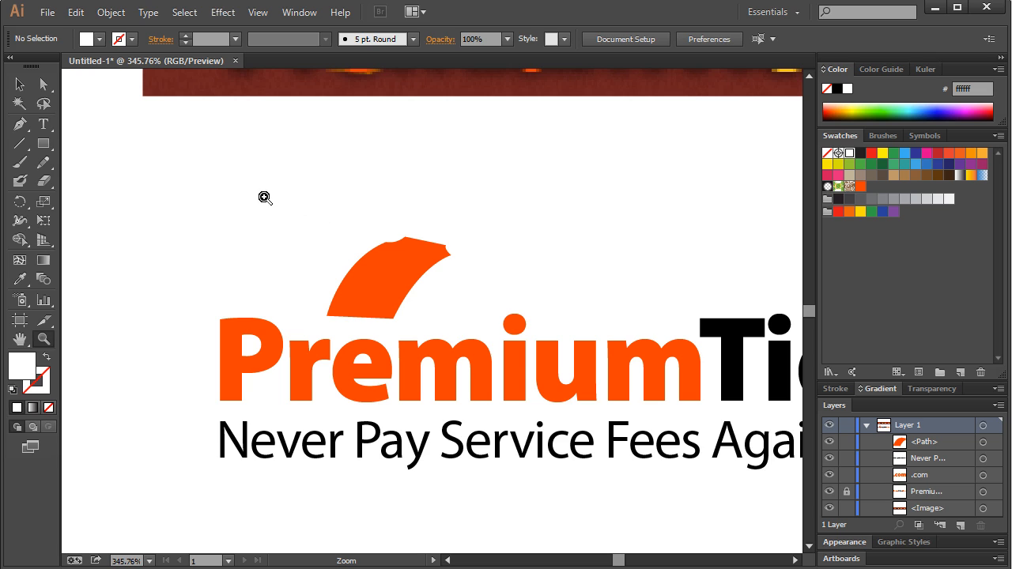
drag(264, 197, 529, 367)
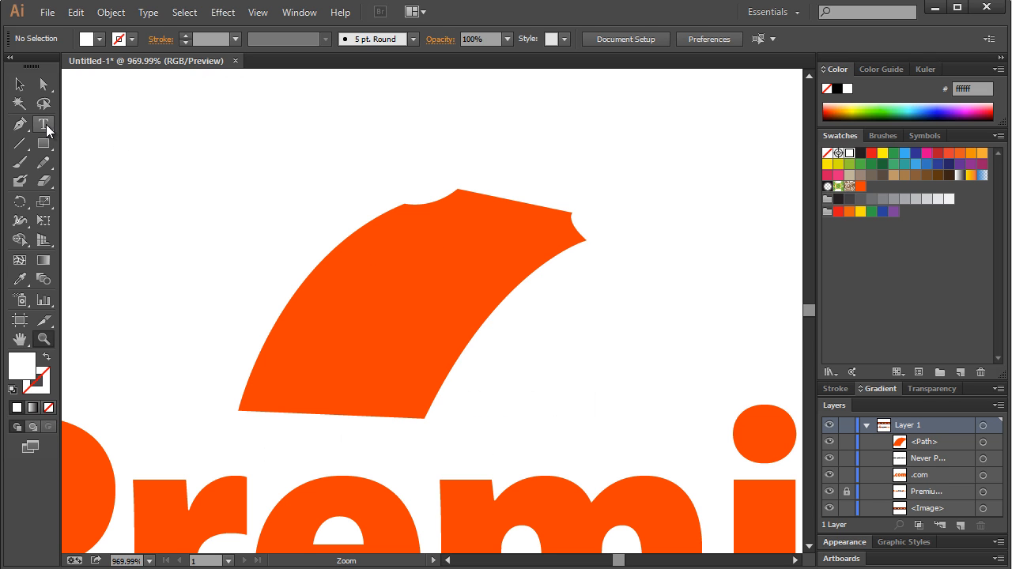
click(20, 124)
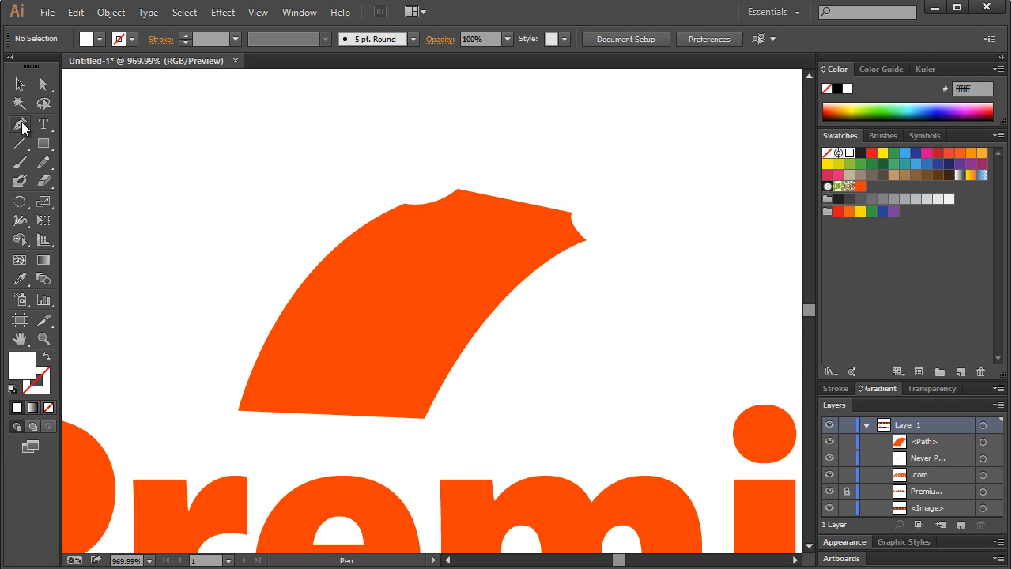
click(259, 414)
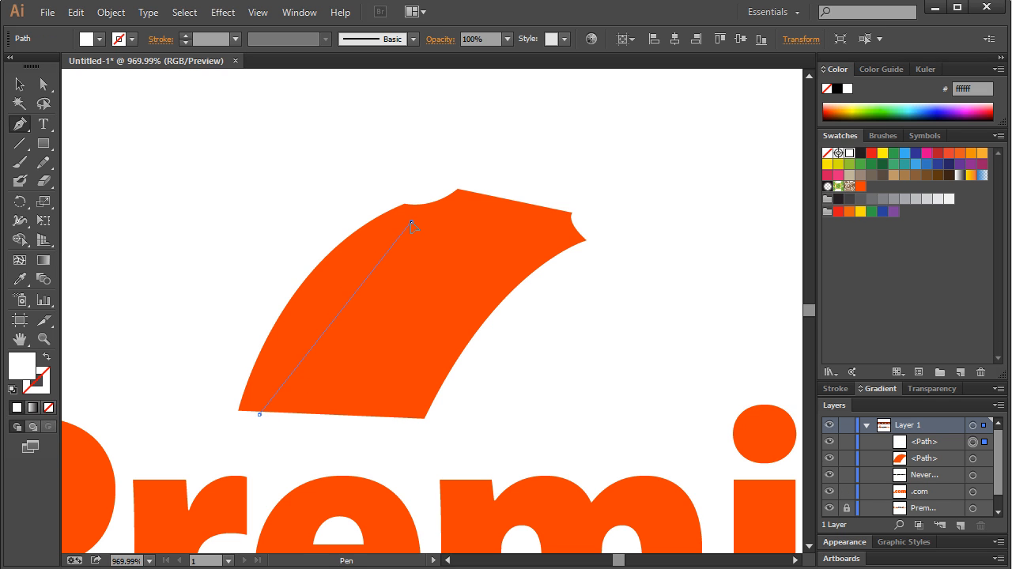
drag(411, 224, 527, 181)
click(411, 222)
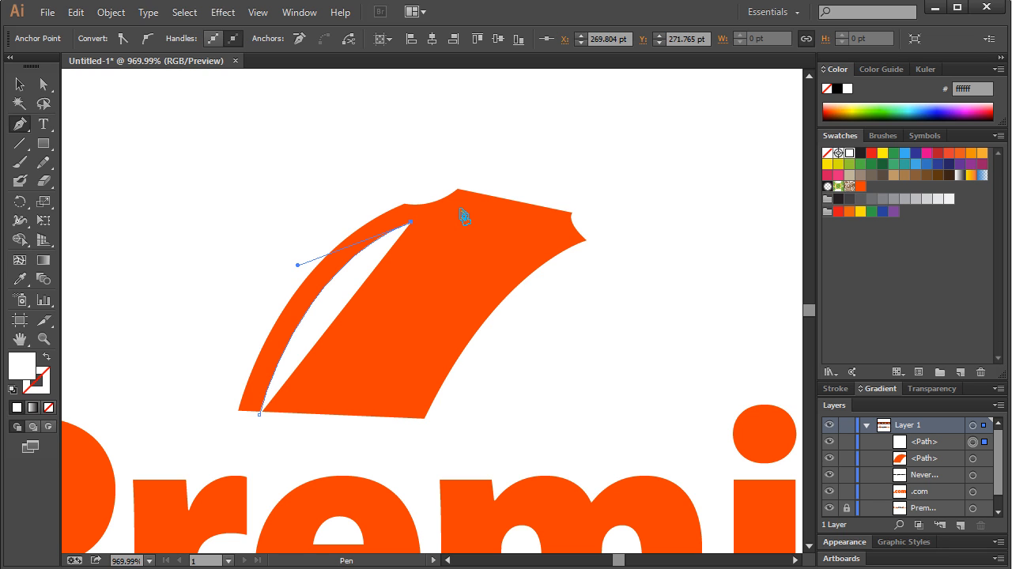
drag(460, 207, 475, 193)
click(460, 208)
click(546, 225)
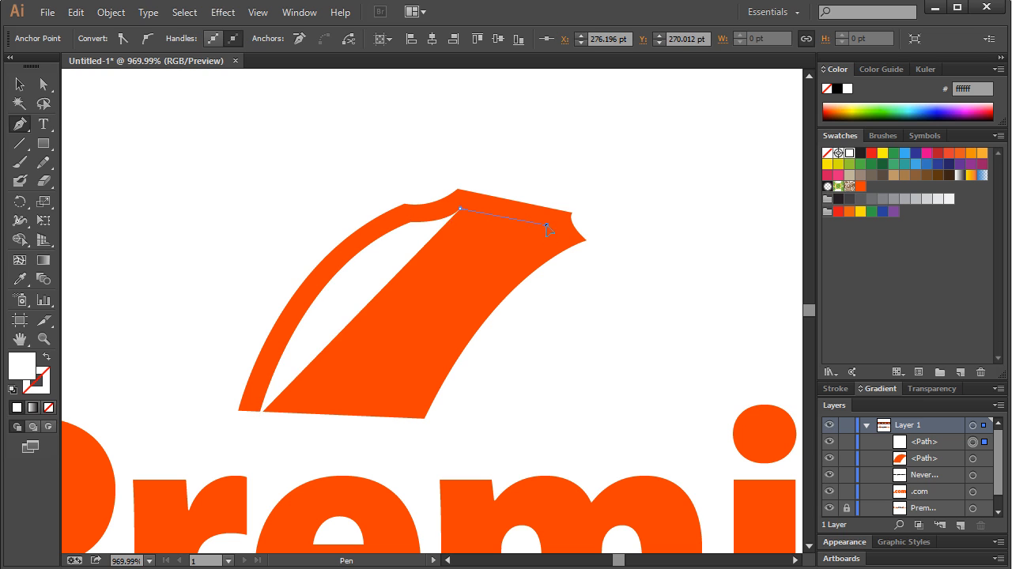
key(ctrl+z)
key(ctrl+z)
- Continue the white path inside the ticket's top edge and small end notch, and down the inner curve to the base, leaving it open
click(541, 226)
drag(545, 242, 549, 254)
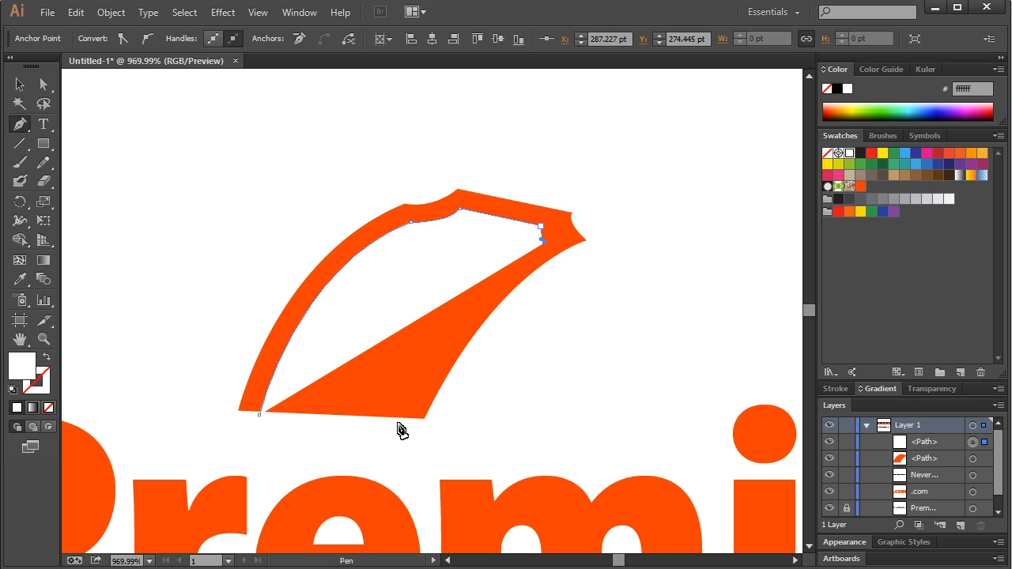
drag(398, 422, 335, 414)
scroll(516, 336, up, 2)
key(alt)
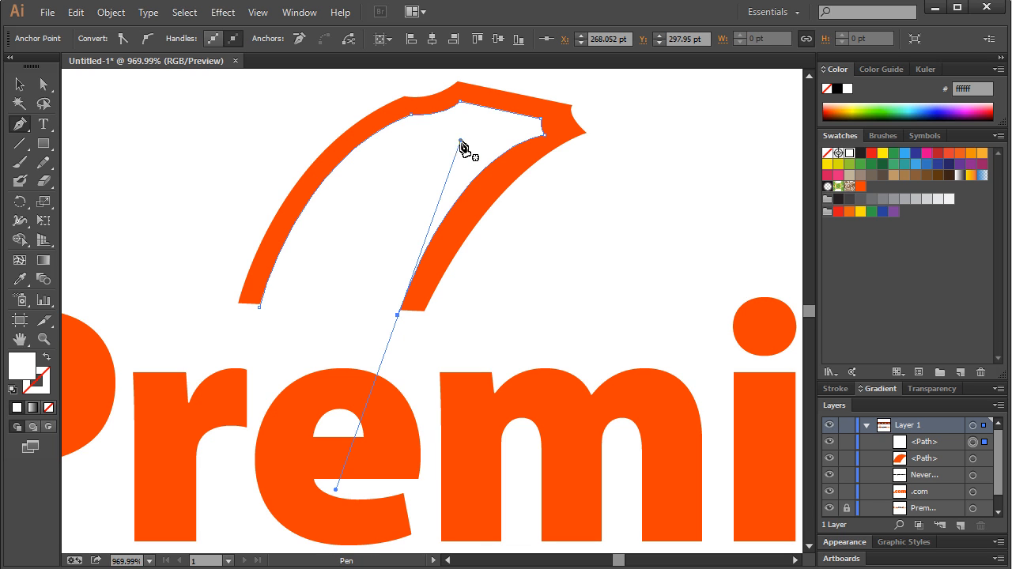
drag(462, 143, 458, 157)
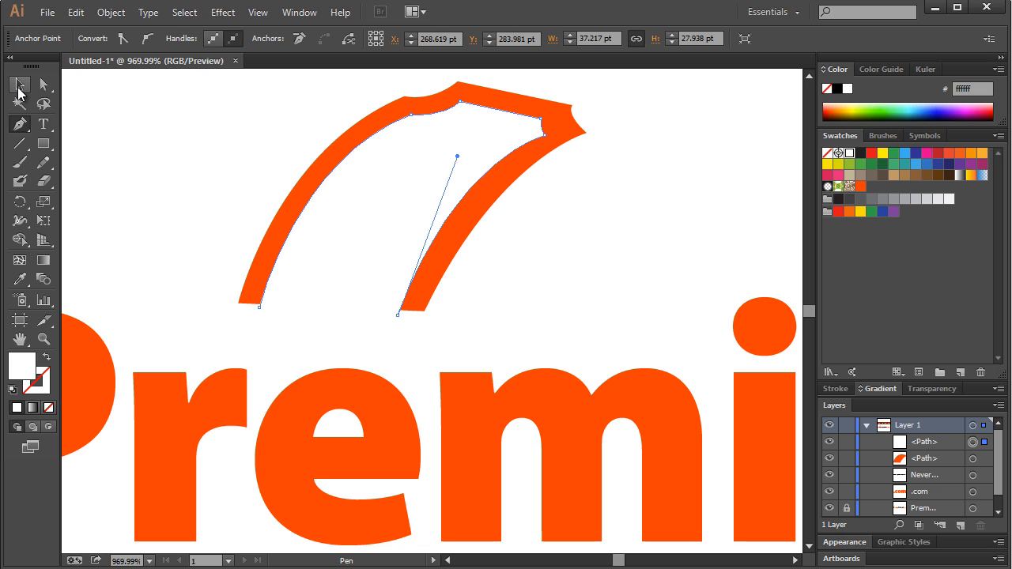
click(19, 86)
click(639, 296)
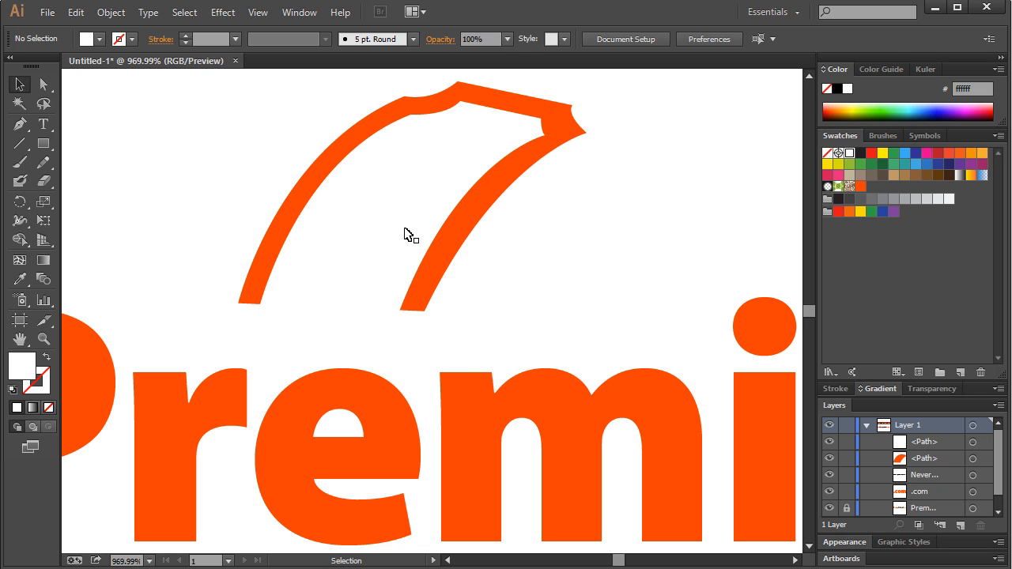
- Remove the fill from the white path drawn inside the ticket shape
click(383, 205)
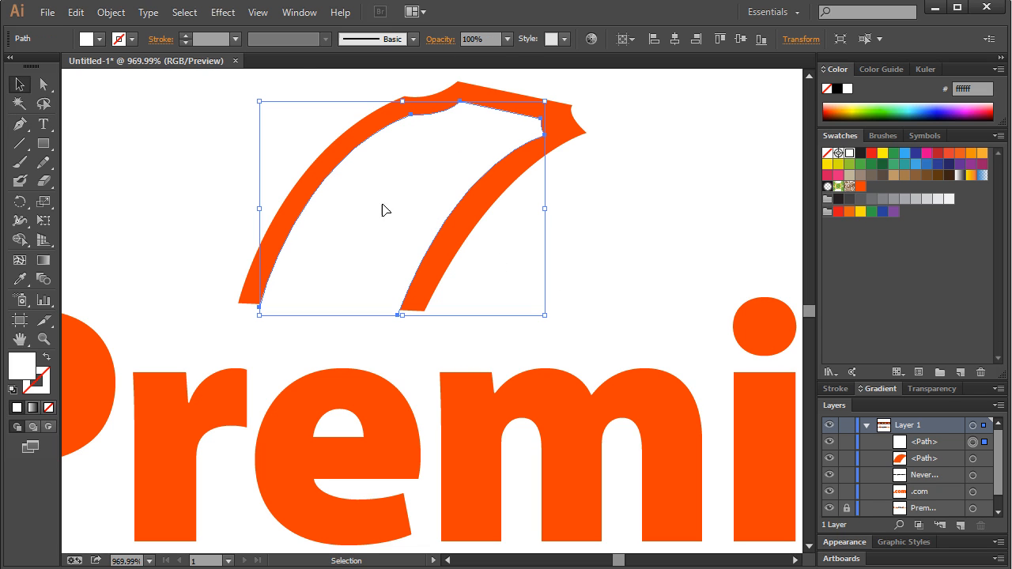
click(160, 39)
click(43, 83)
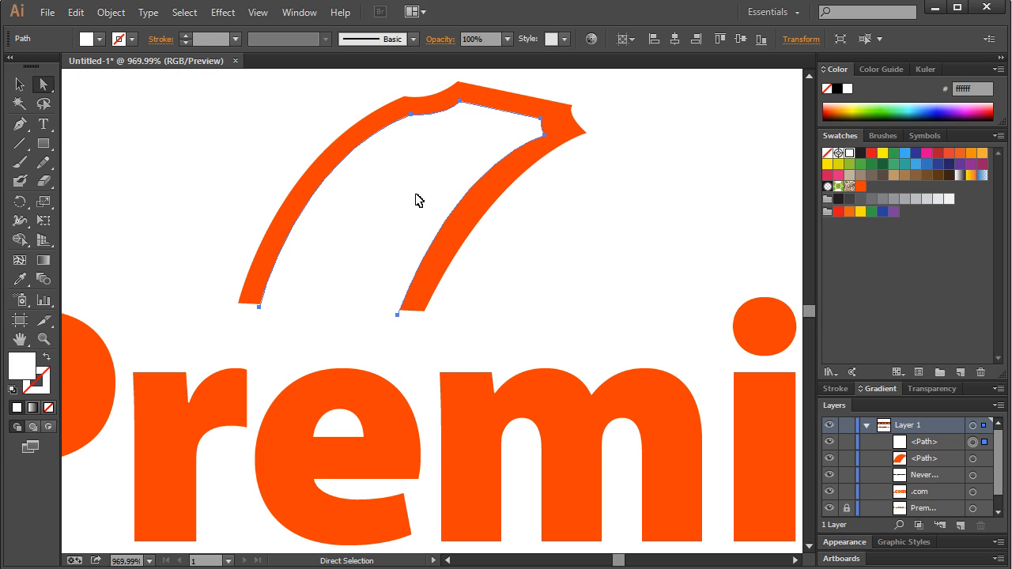
click(100, 39)
click(102, 40)
click(102, 41)
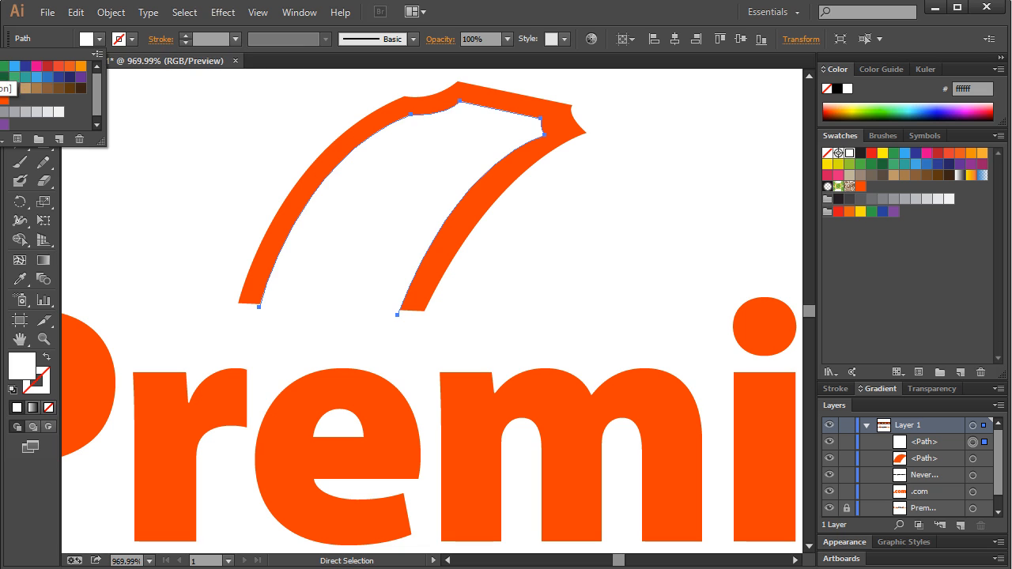
click(0, 66)
- Give the path inside the ticket a white 2 pt stroke
click(130, 41)
click(131, 41)
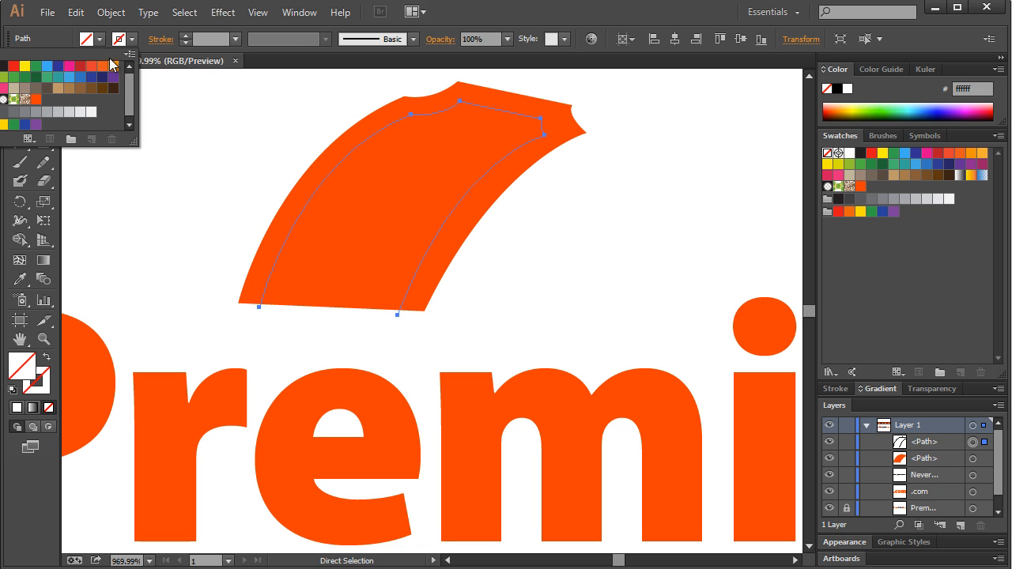
click(0, 66)
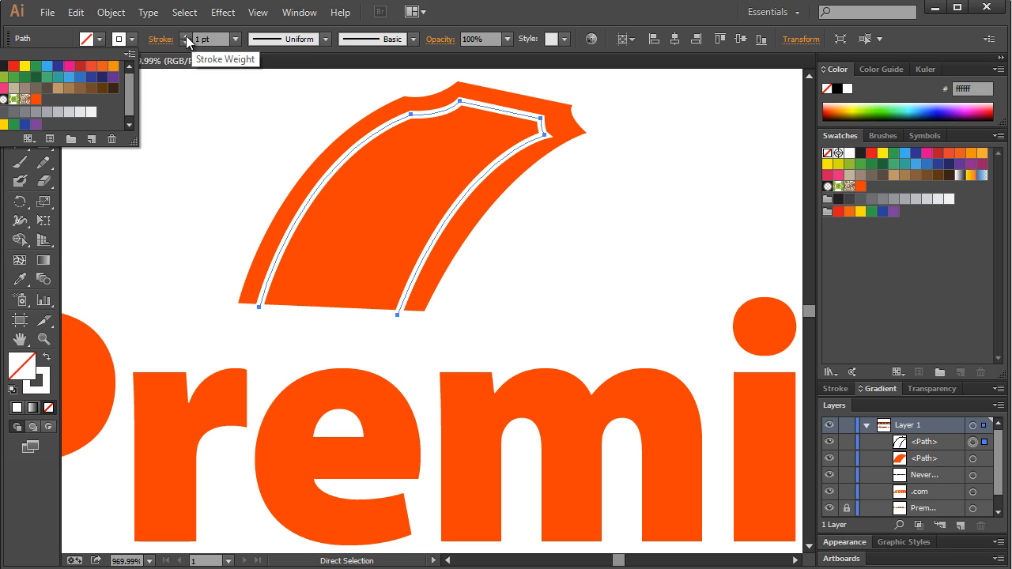
click(185, 38)
click(185, 37)
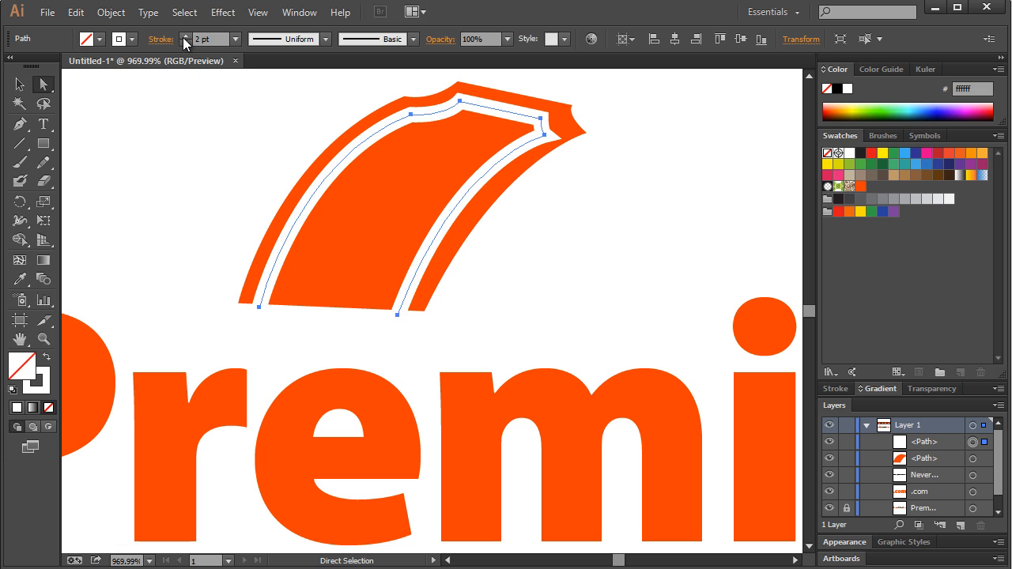
click(605, 209)
key(ctrl+1)
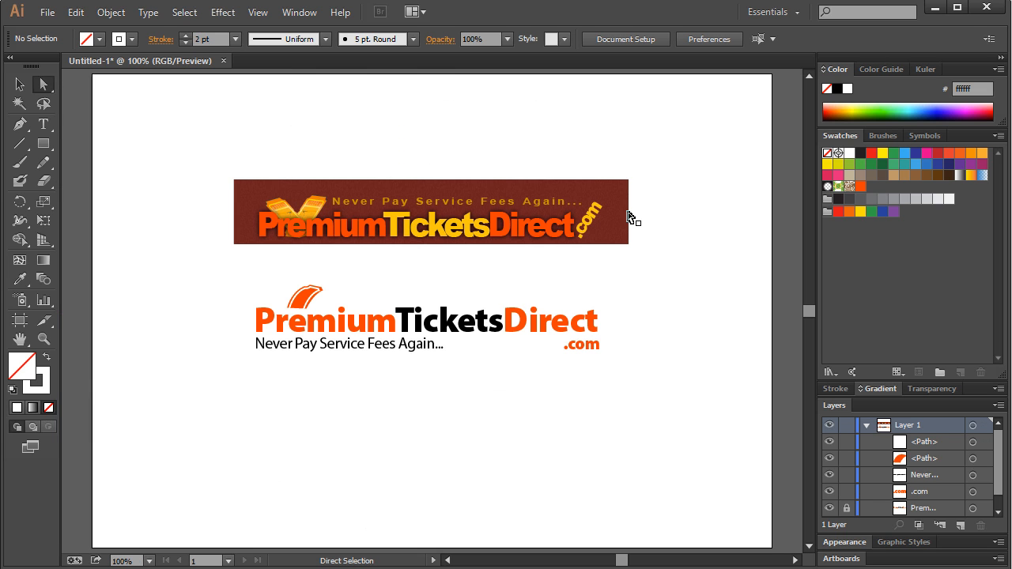
- Scale the orange ticket shape and its white inner line up together slightly, keeping their proportions
click(41, 344)
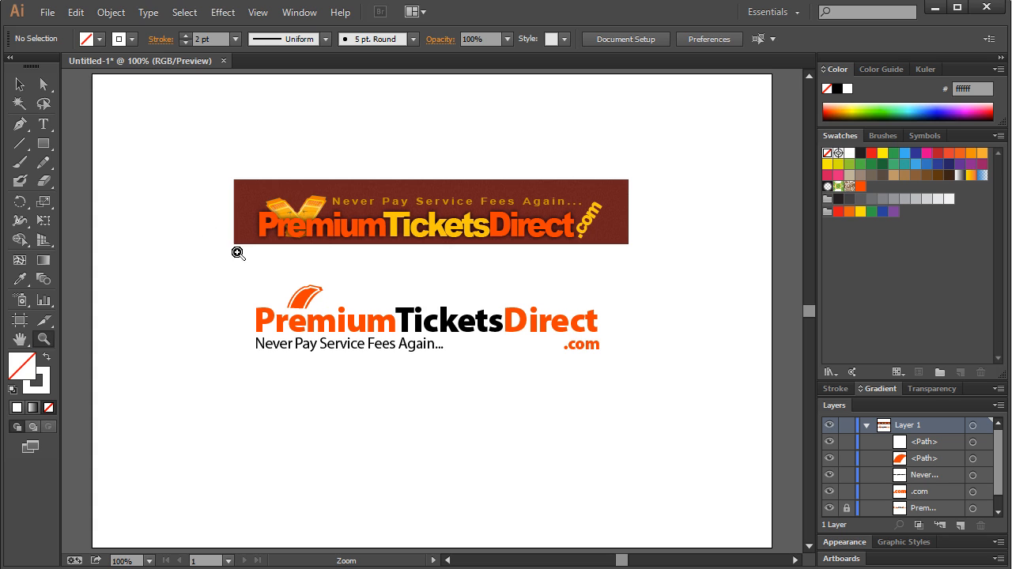
click(20, 84)
click(293, 305)
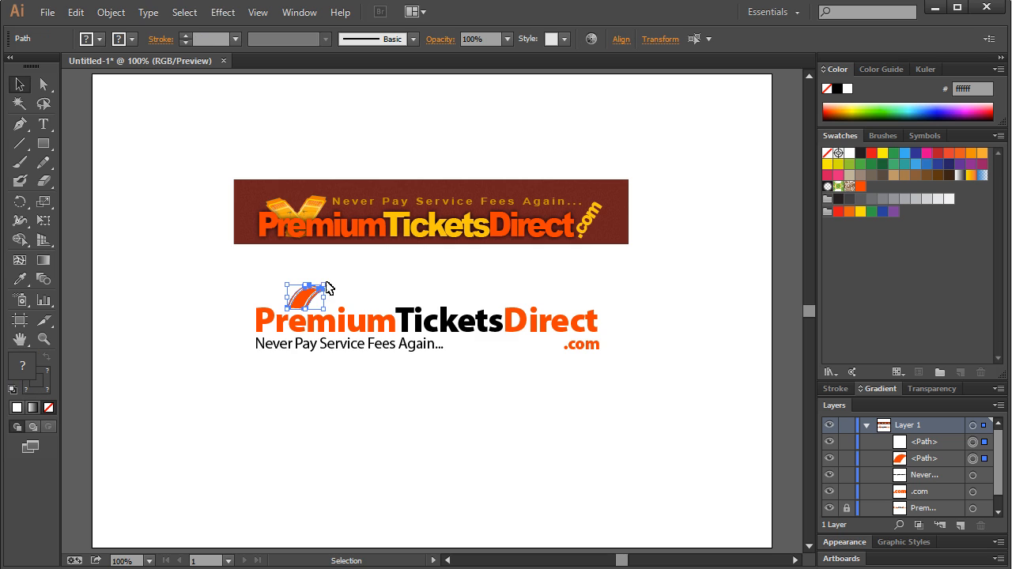
shift+click(324, 287)
click(362, 281)
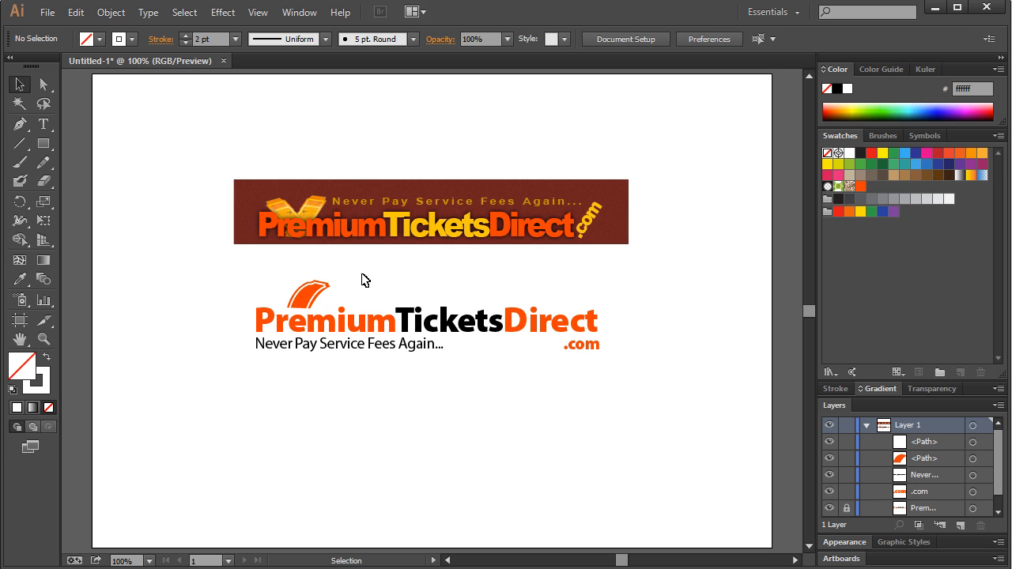
- Nudge the white inner line's anchor point near the ticket's pointed upper end up by 1 pt
click(43, 339)
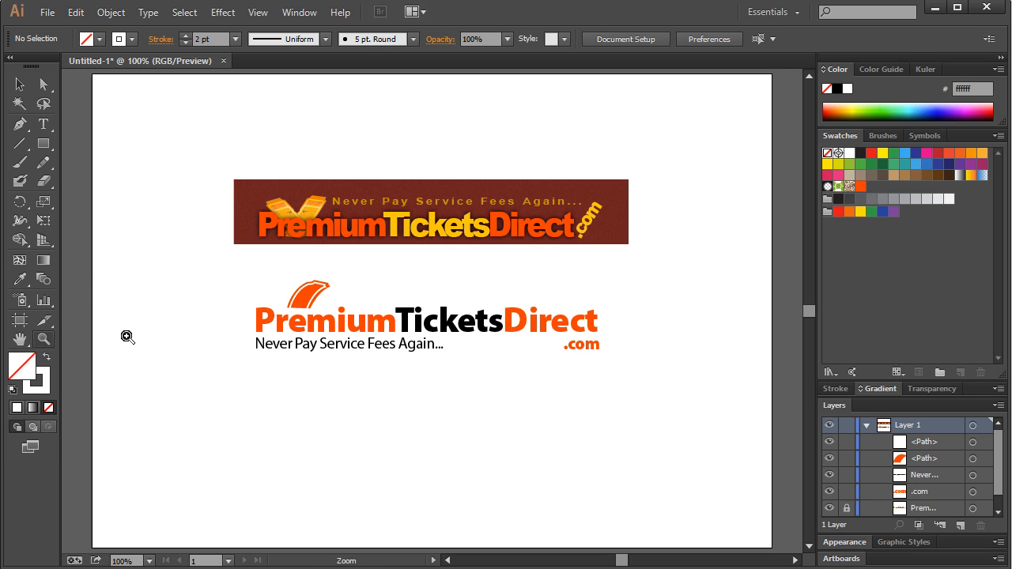
drag(243, 253, 376, 340)
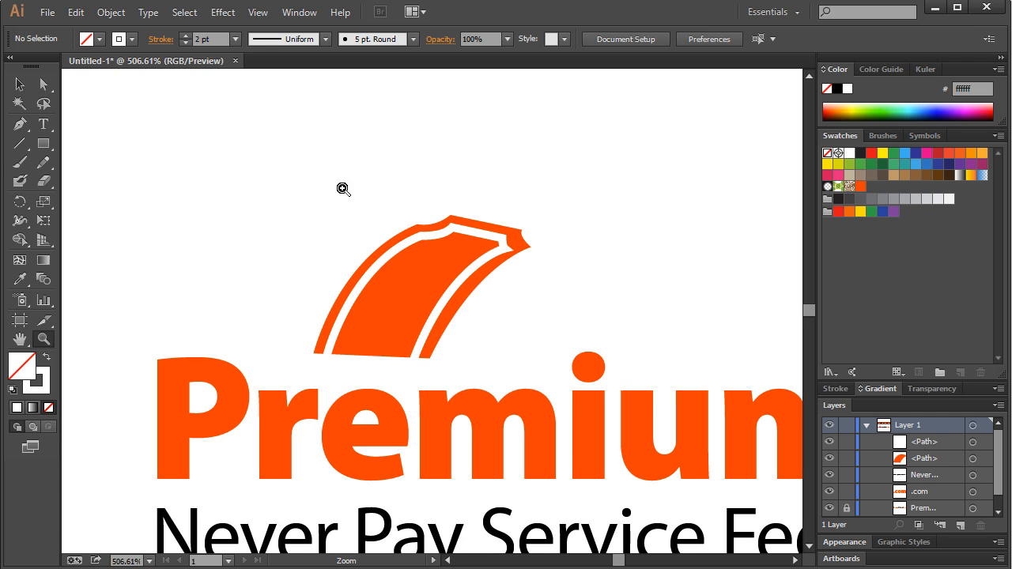
drag(182, 144, 638, 407)
click(48, 83)
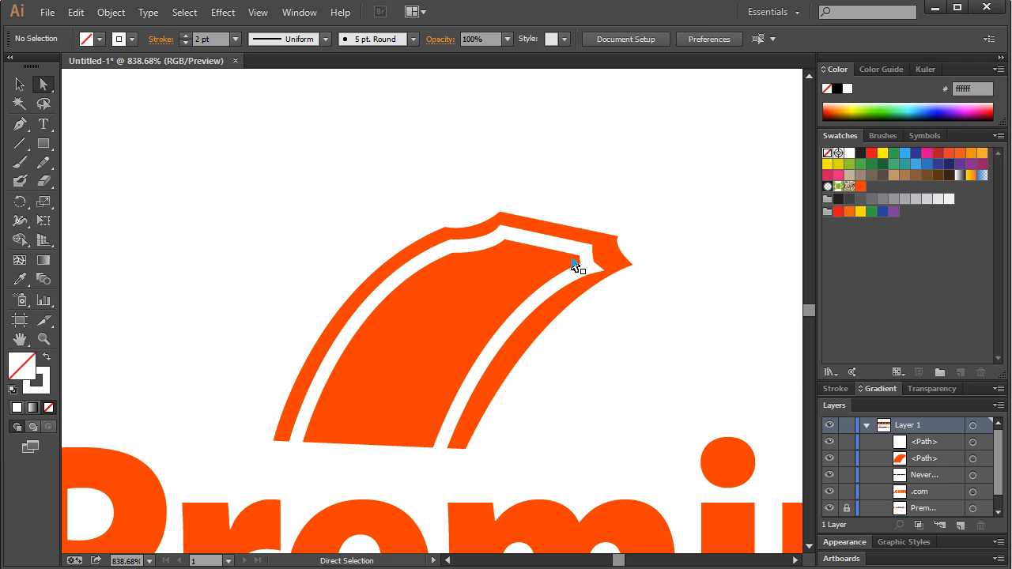
click(590, 268)
click(591, 269)
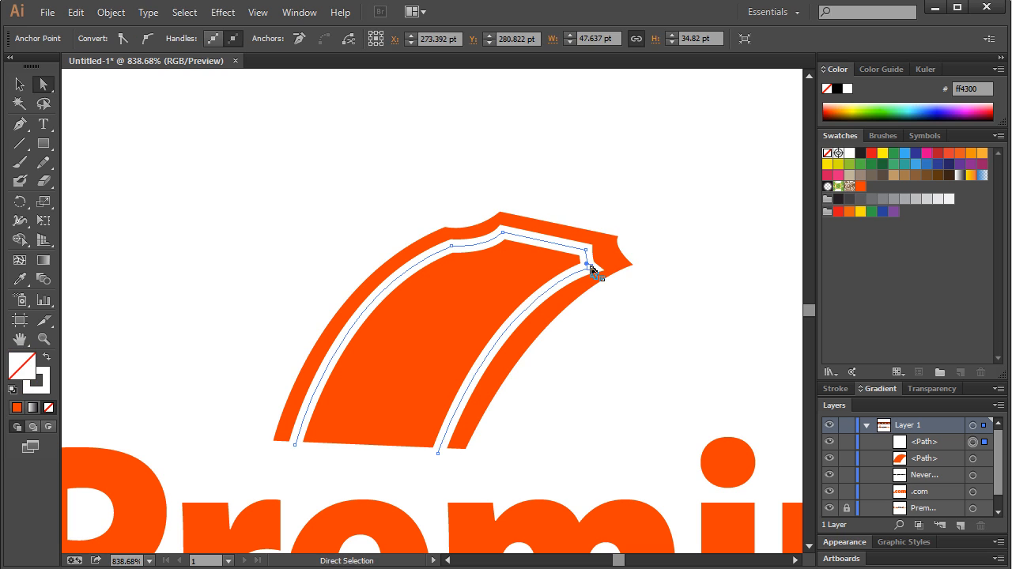
click(592, 270)
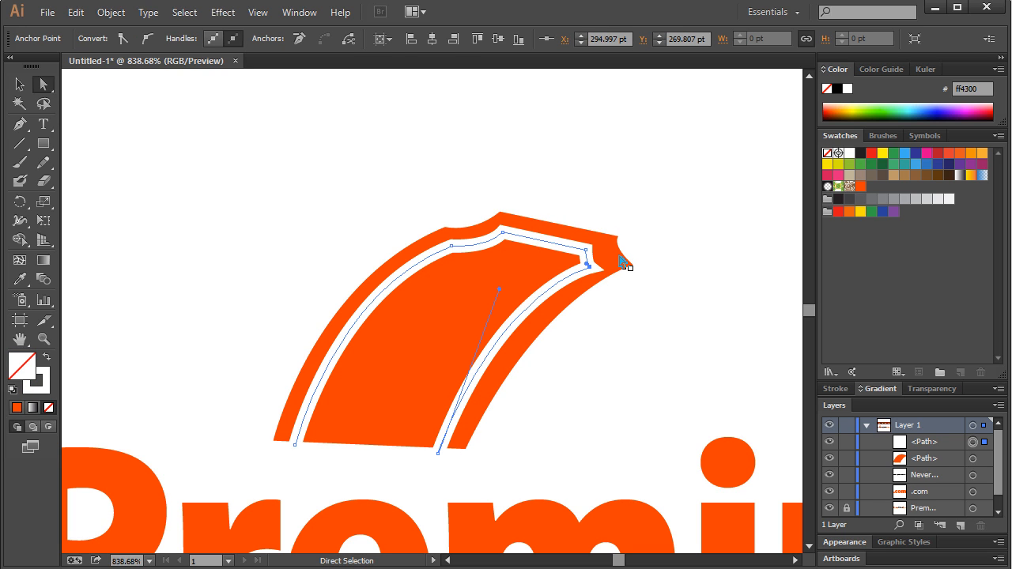
key(Up)
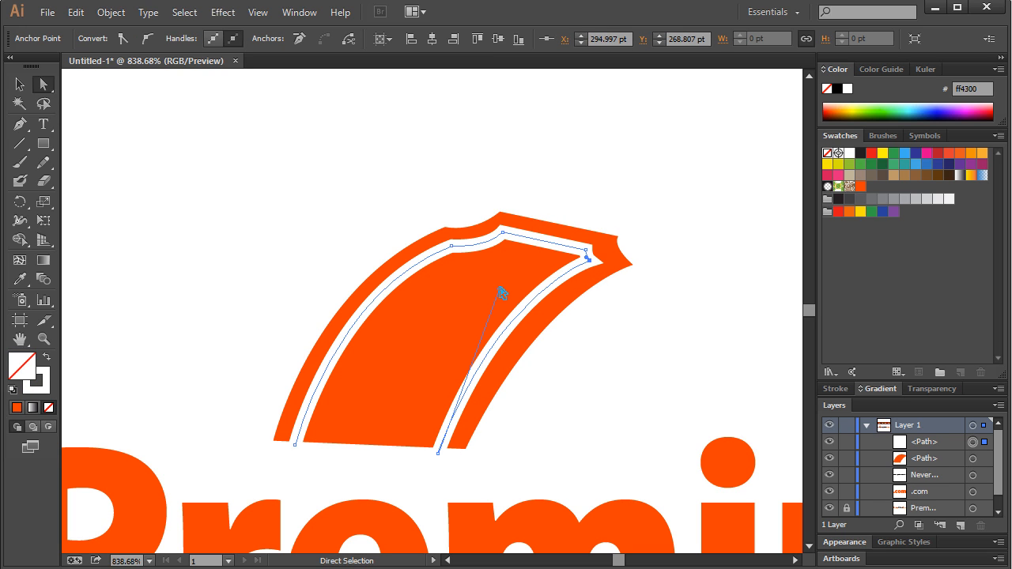
- Refine the white inner line's lower curve by adjusting the direction handles of its anchor near the ticket's pointed upper end
click(678, 222)
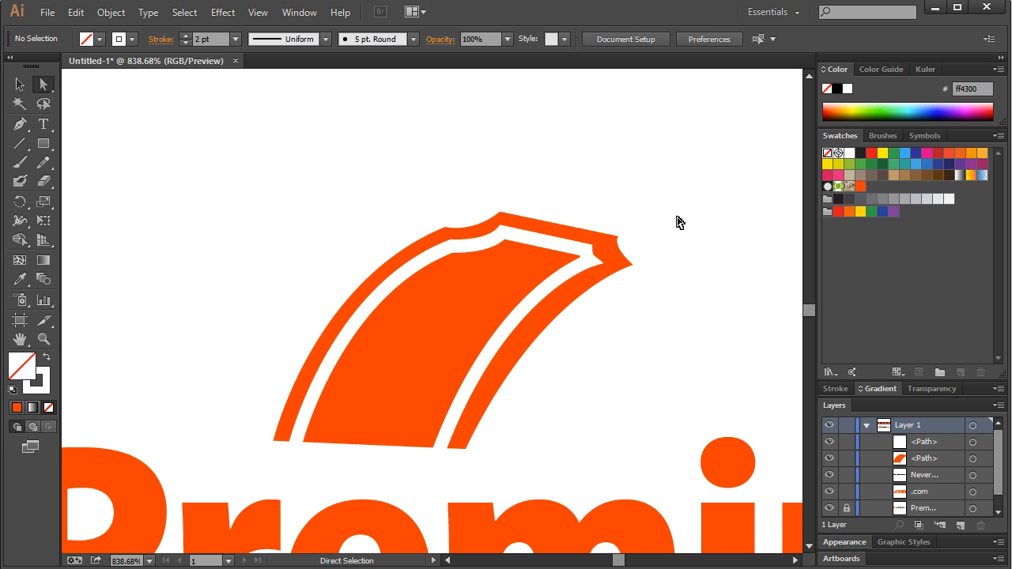
click(592, 261)
click(587, 259)
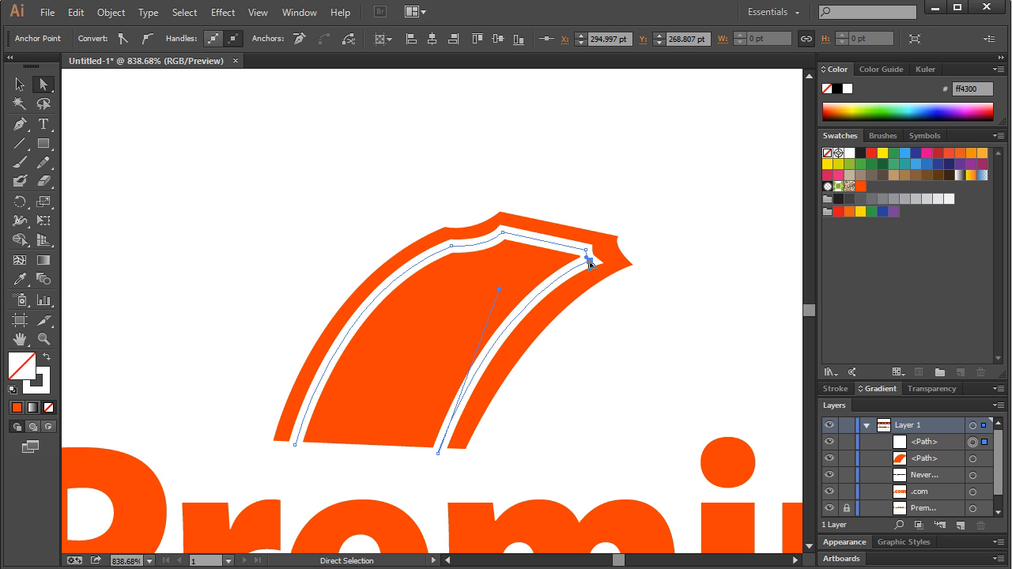
drag(500, 294, 500, 301)
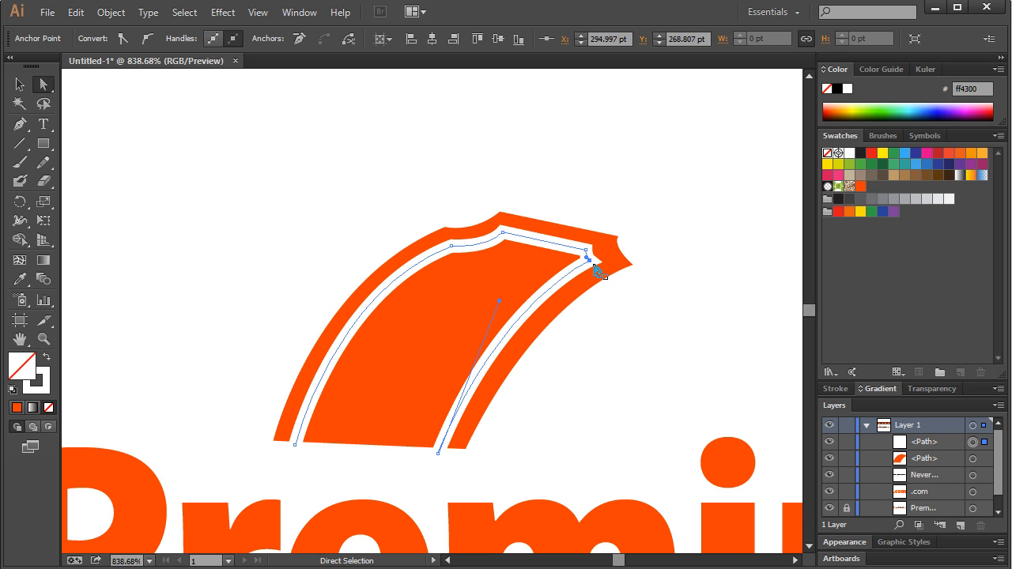
drag(591, 264, 592, 253)
click(673, 197)
click(674, 201)
key(ctrl+1)
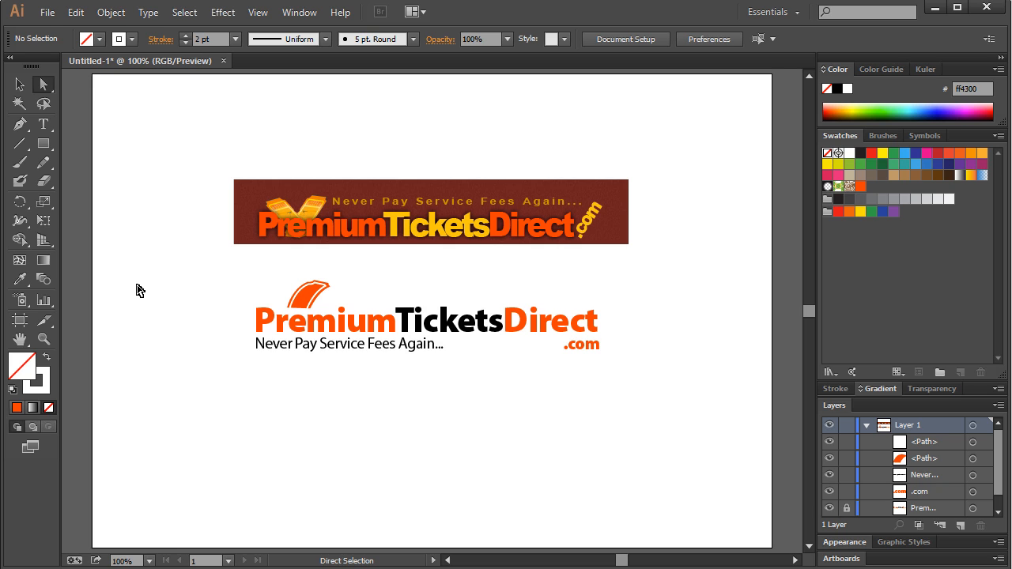
click(43, 338)
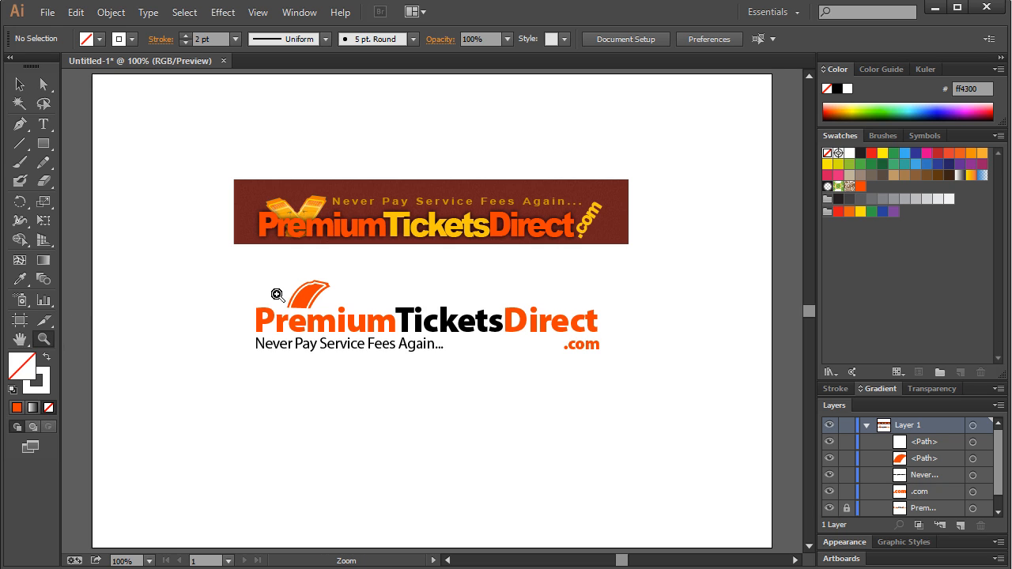
drag(232, 245, 391, 345)
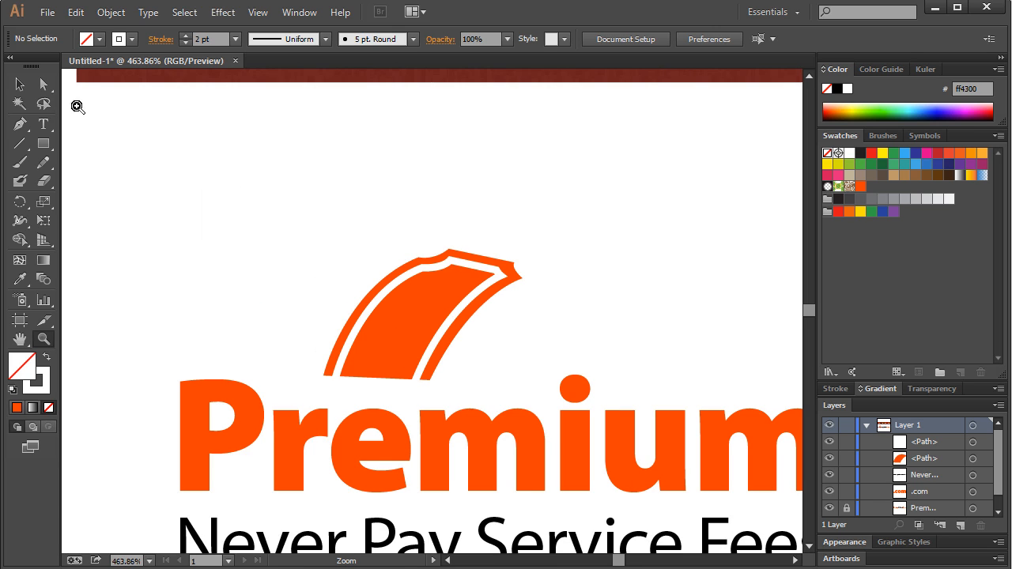
click(19, 84)
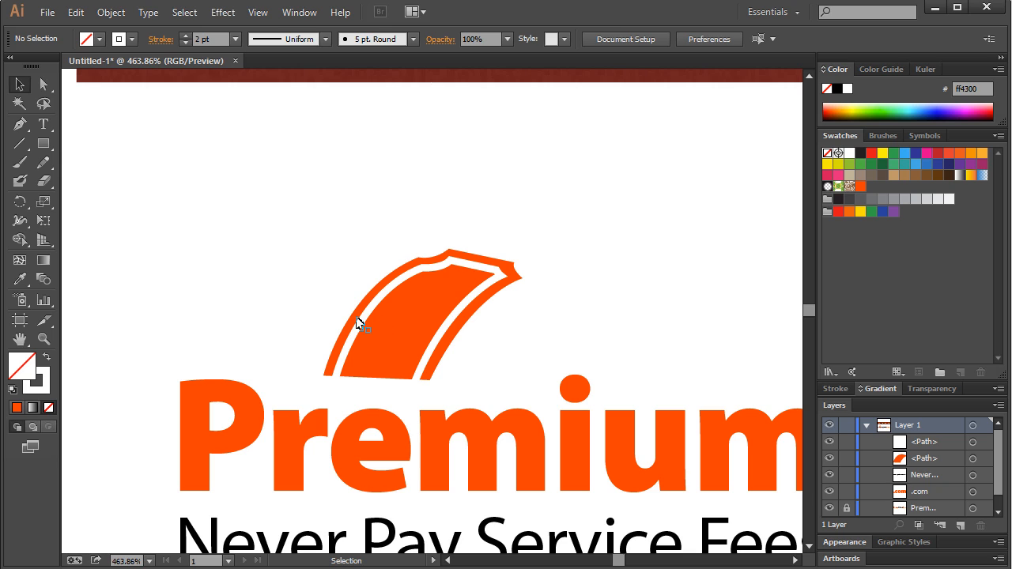
click(20, 124)
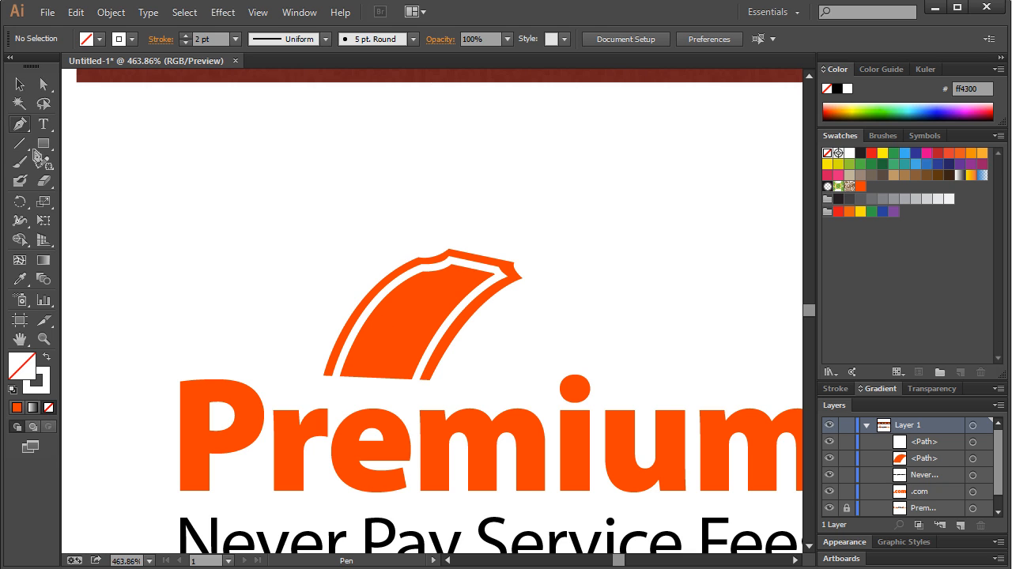
click(370, 336)
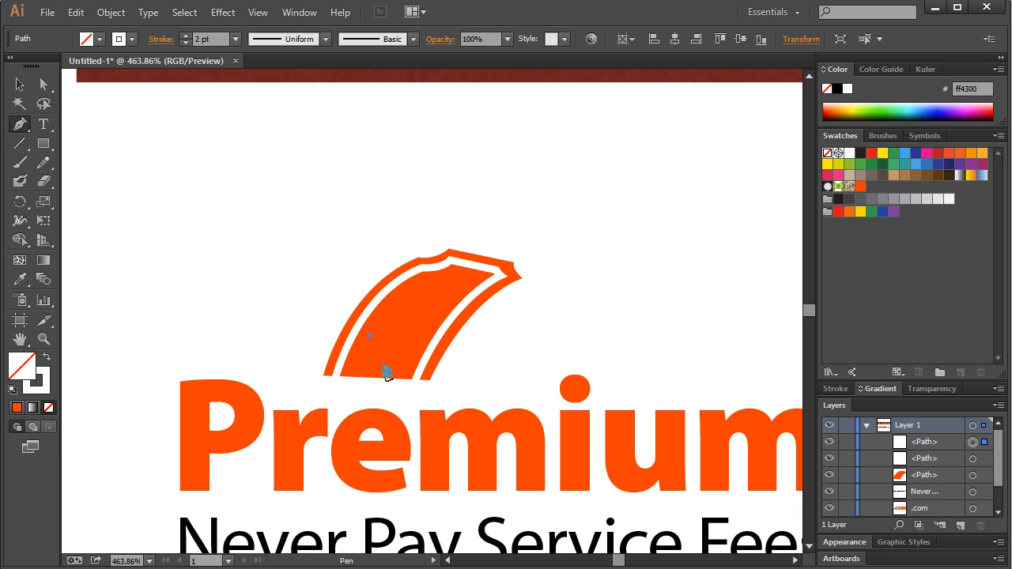
click(383, 366)
key(ctrl+z)
key(ctrl+z)
click(44, 86)
click(21, 85)
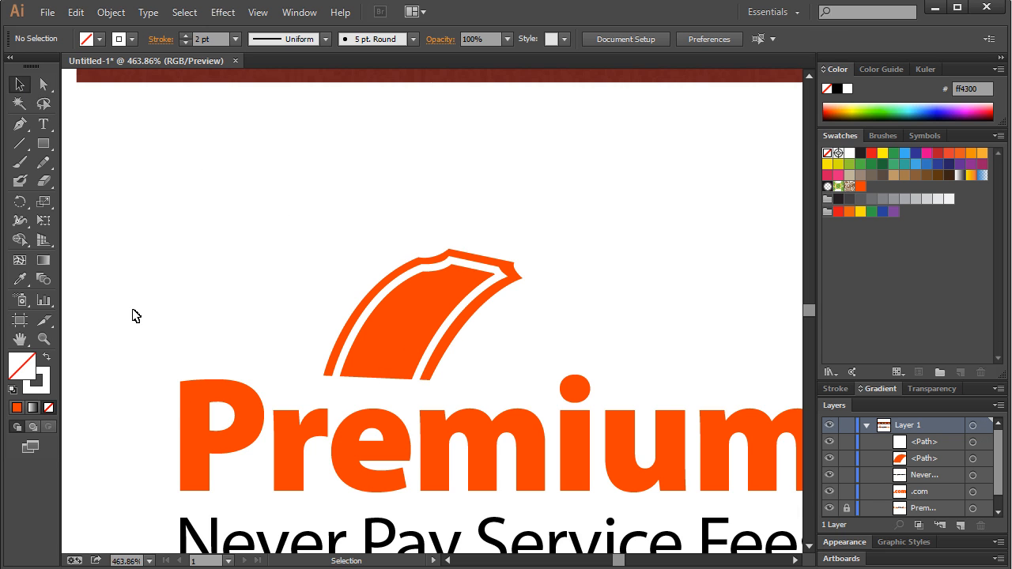
- Draw a small downward-pointing triangle with white fill and no stroke near the ticket's lower edge, using the Pen tool
click(286, 541)
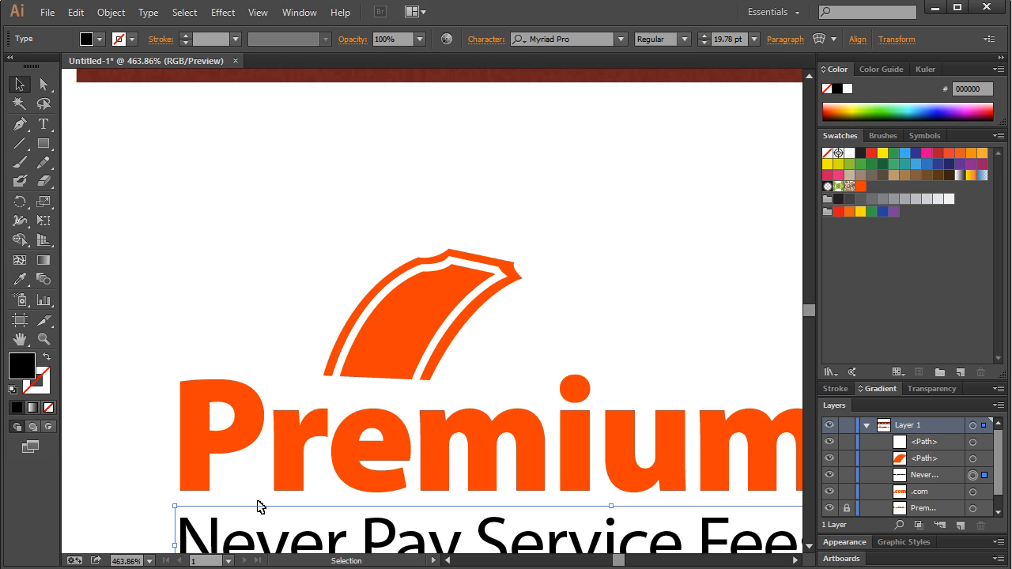
click(360, 288)
click(850, 153)
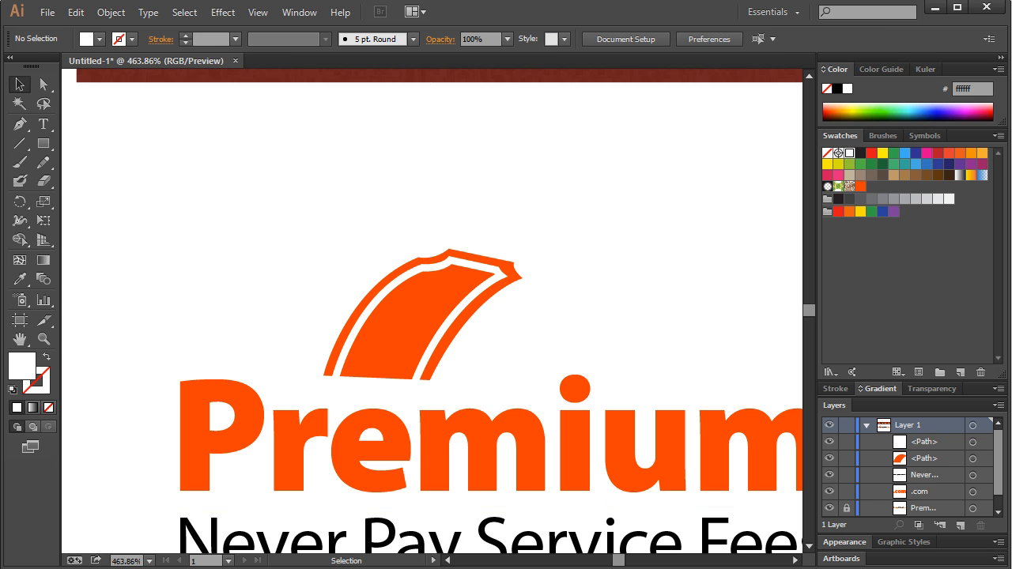
click(20, 124)
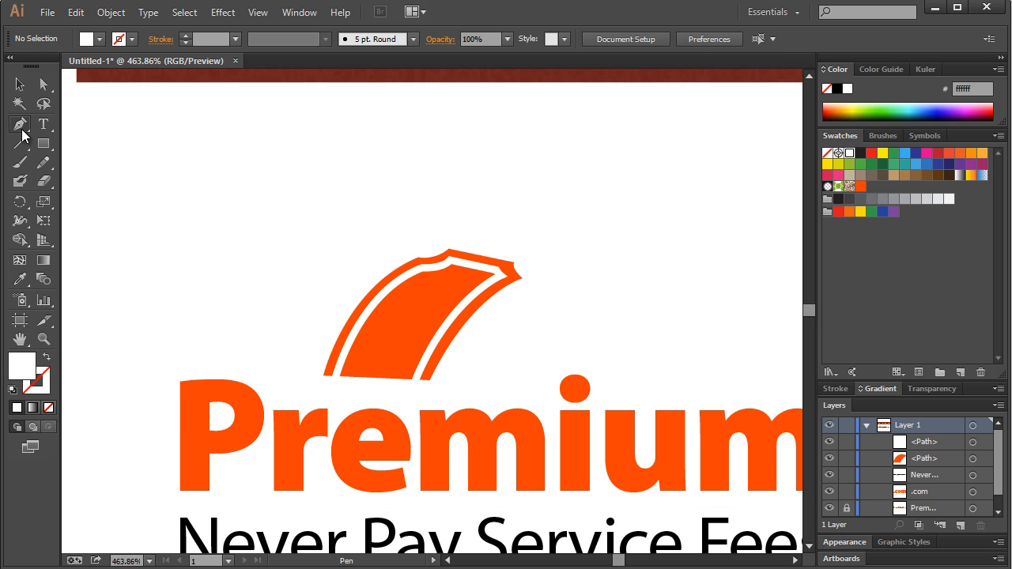
click(367, 340)
click(379, 368)
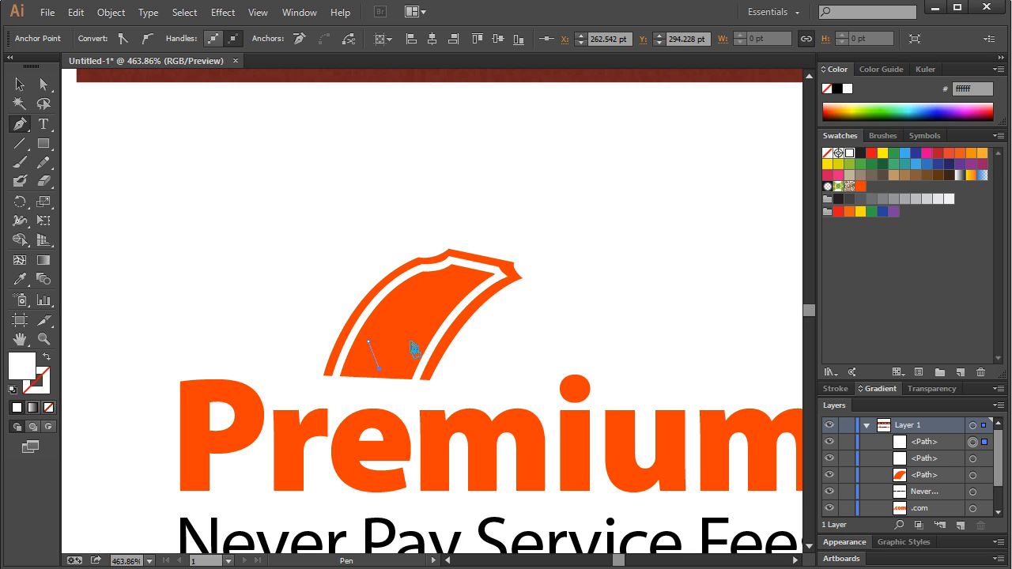
click(411, 348)
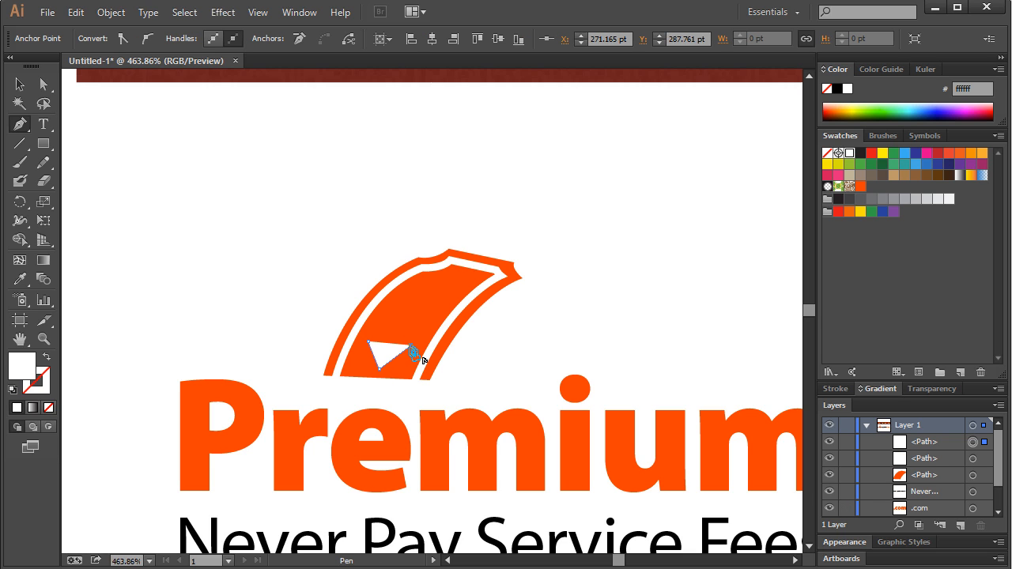
click(368, 341)
click(19, 84)
click(162, 211)
key(ctrl+1)
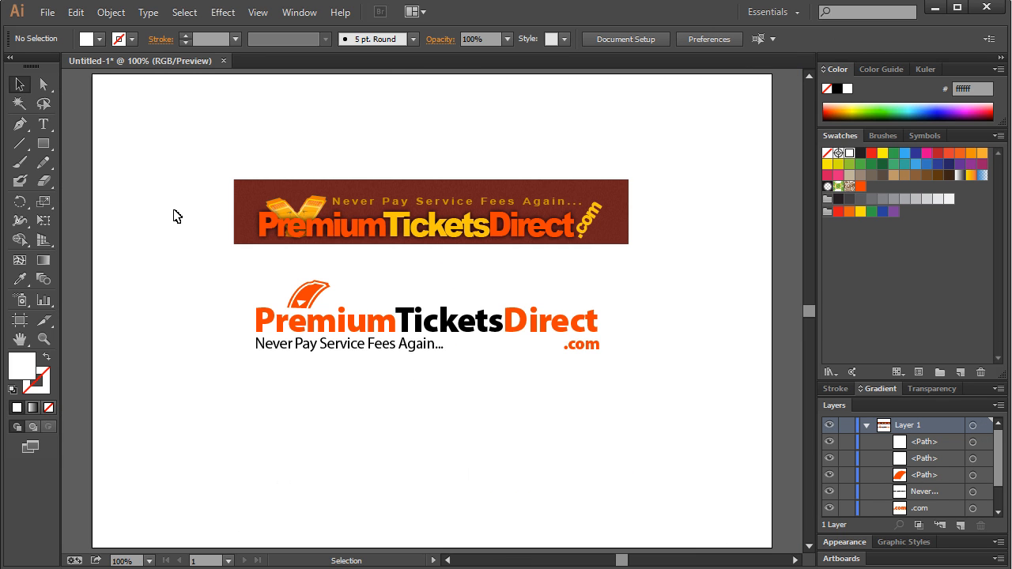
- Draw a white curved, tapering arrow tail with the Pen tool from the triangle's upper edge to near the ticket's upper end
click(44, 340)
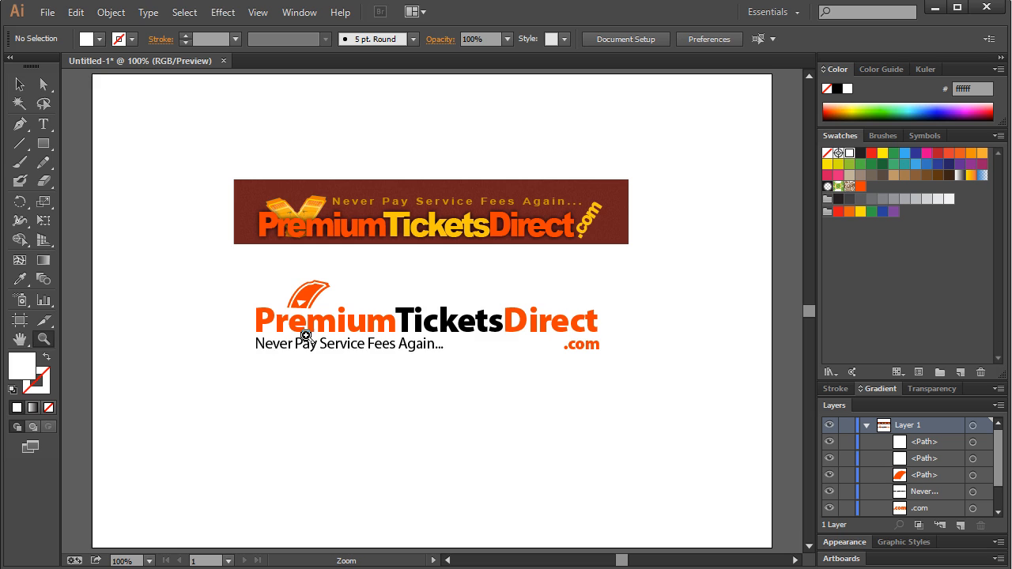
drag(254, 259, 360, 339)
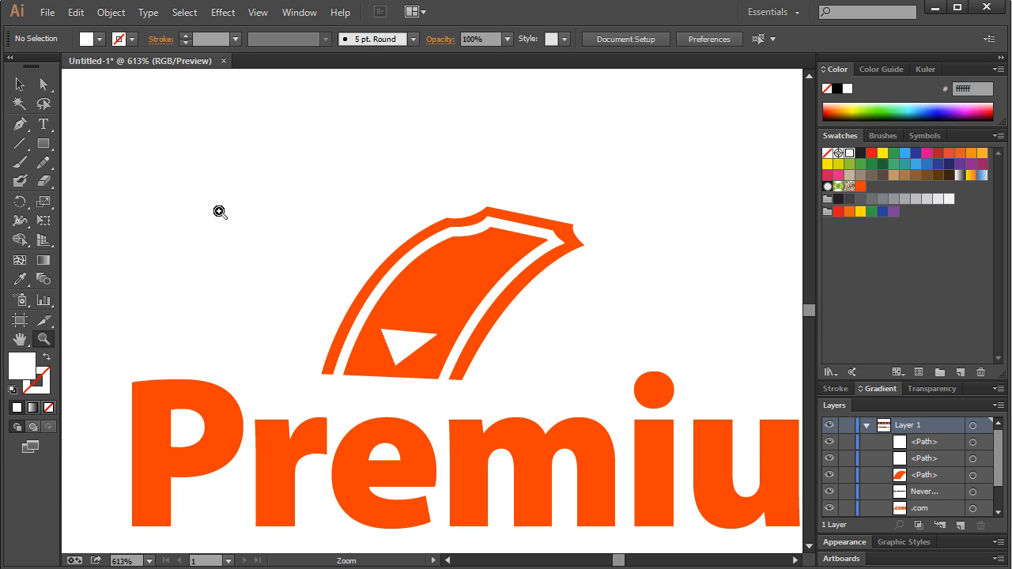
click(19, 124)
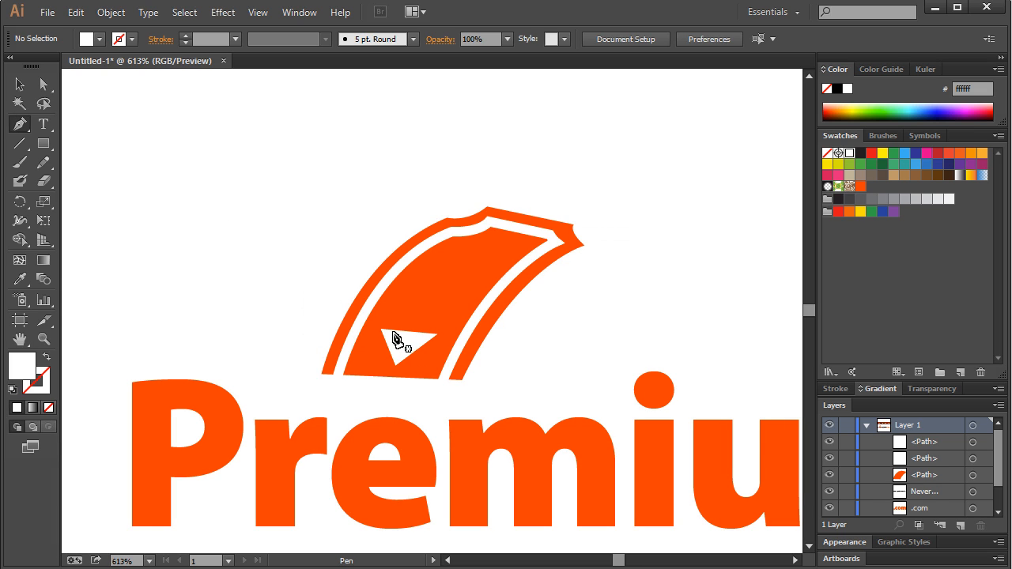
click(394, 332)
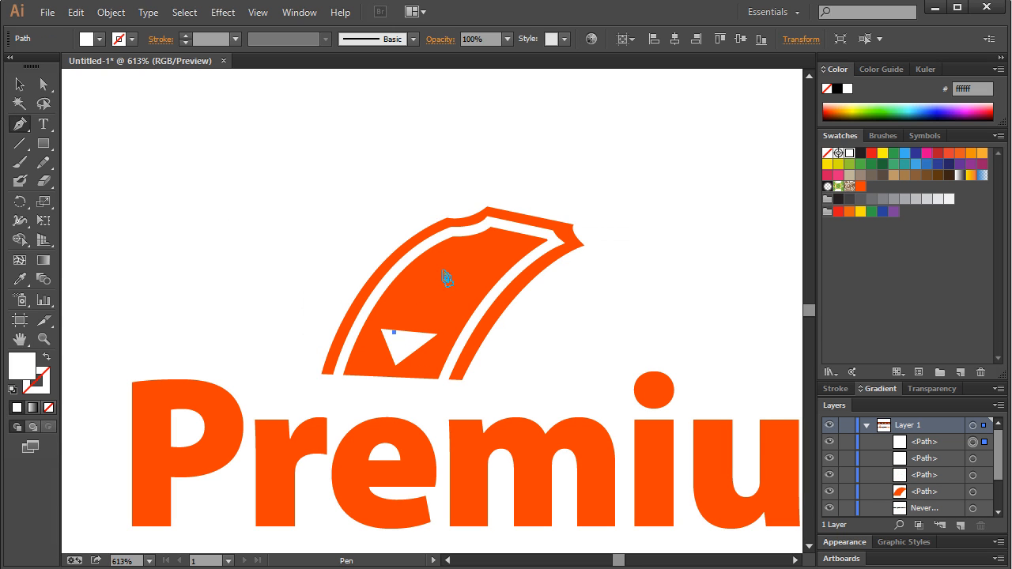
drag(489, 246, 567, 209)
click(490, 247)
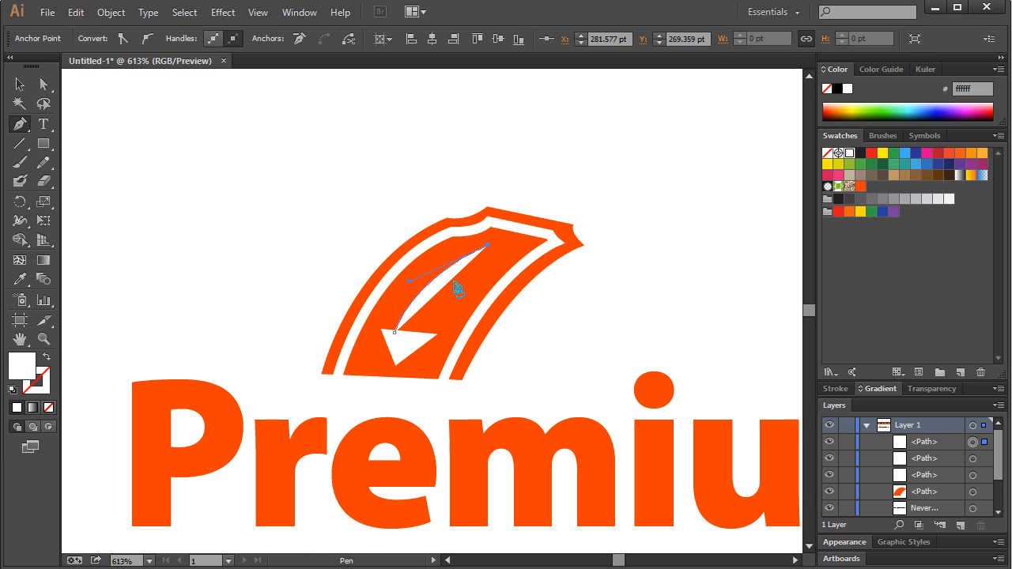
drag(414, 337, 394, 393)
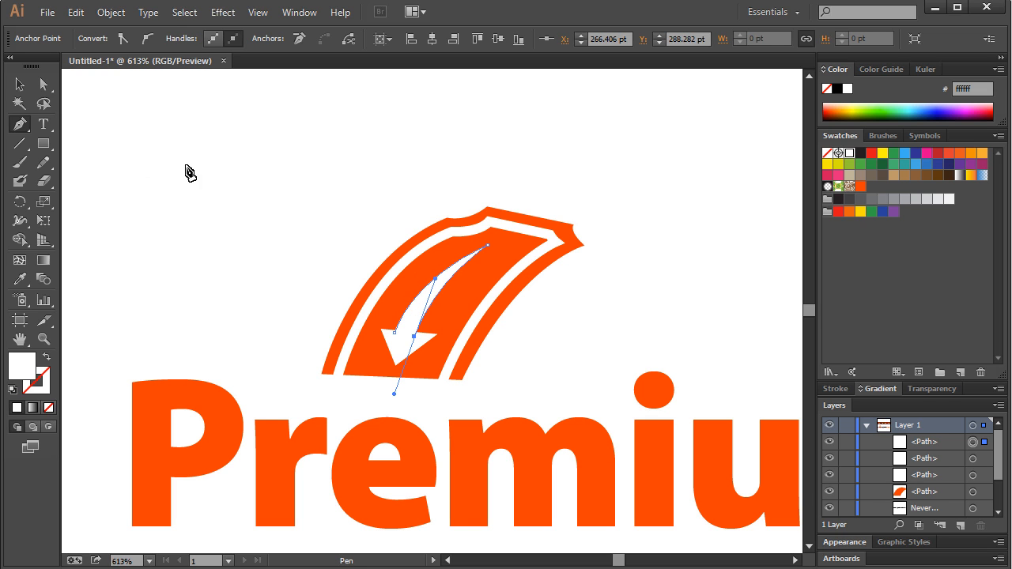
click(19, 83)
click(211, 223)
key(ctrl+1)
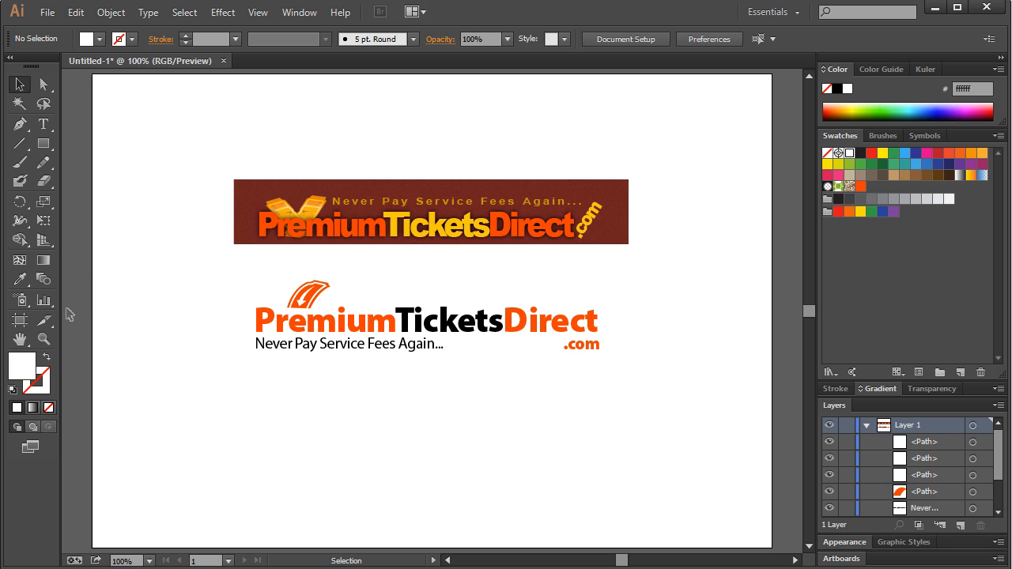
- Nudge the arrow tail's tip 2 pt to the right and adjust its direction handle to make the tail's curve fuller
click(42, 338)
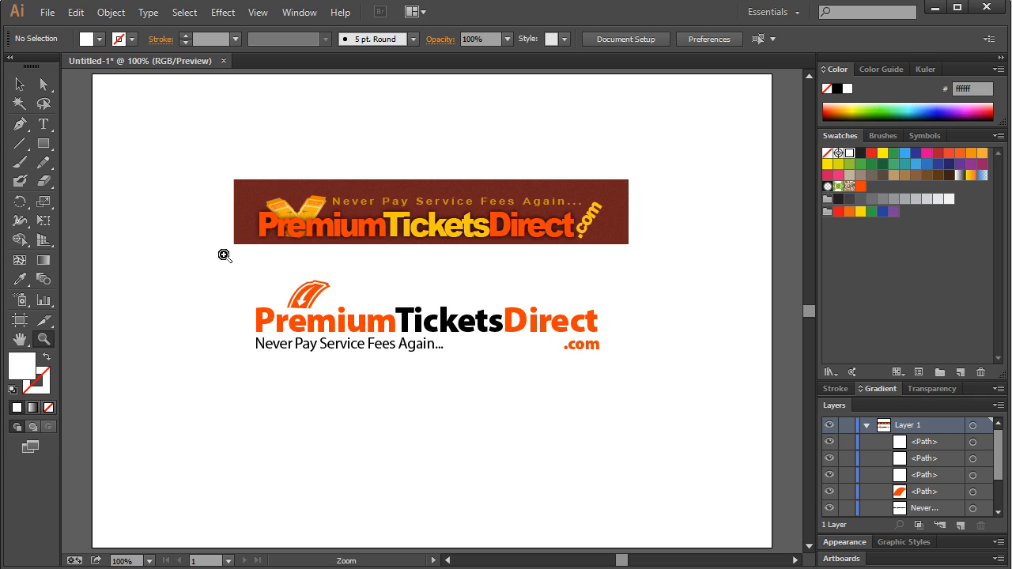
drag(231, 248, 372, 340)
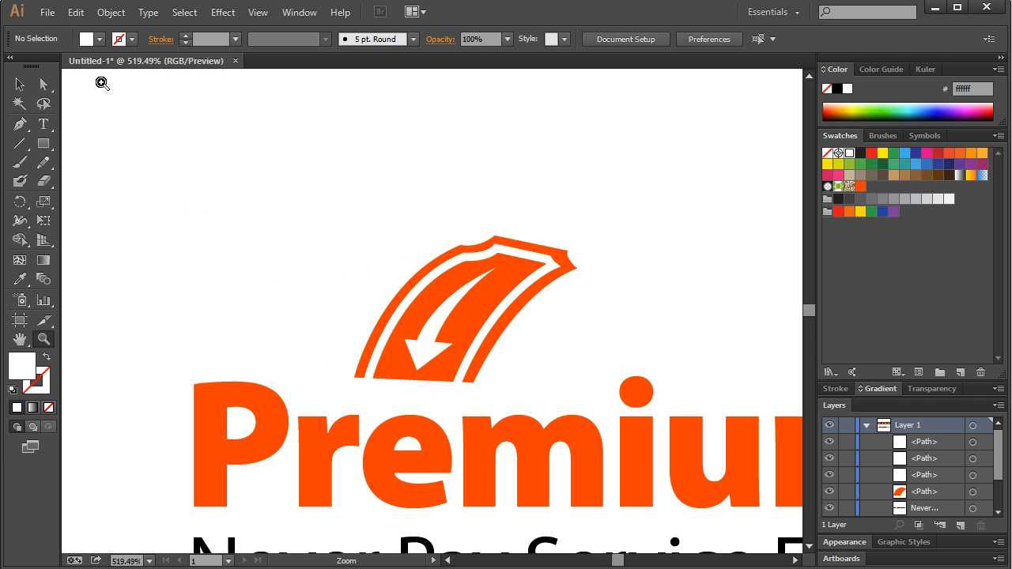
click(43, 84)
click(502, 271)
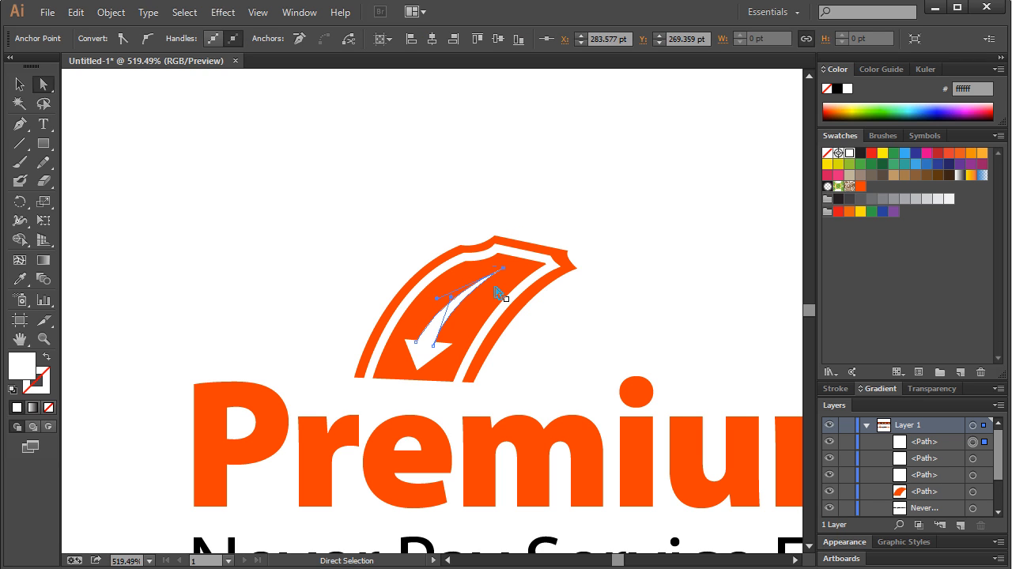
drag(438, 309, 428, 293)
click(483, 305)
click(594, 210)
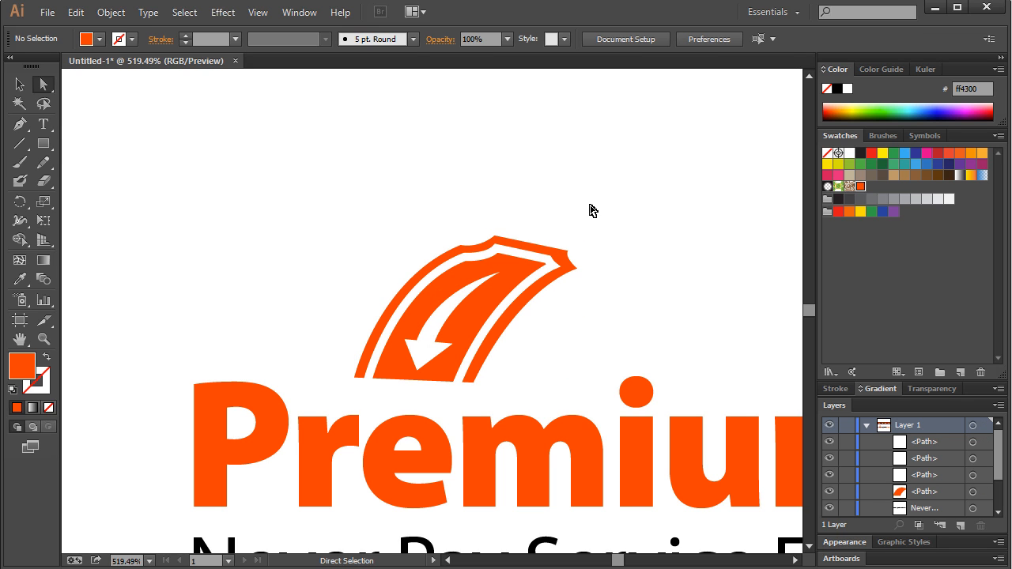
key(ctrl+1)
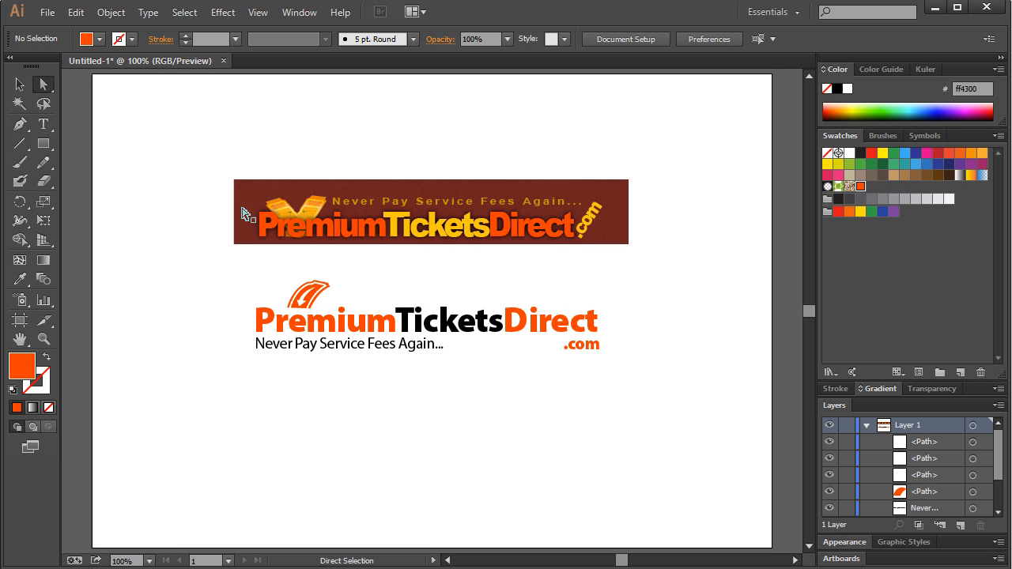
- Duplicate the complete ticket graphic with its white line and arrow, placing the copy level with the original to its left
click(19, 83)
click(44, 338)
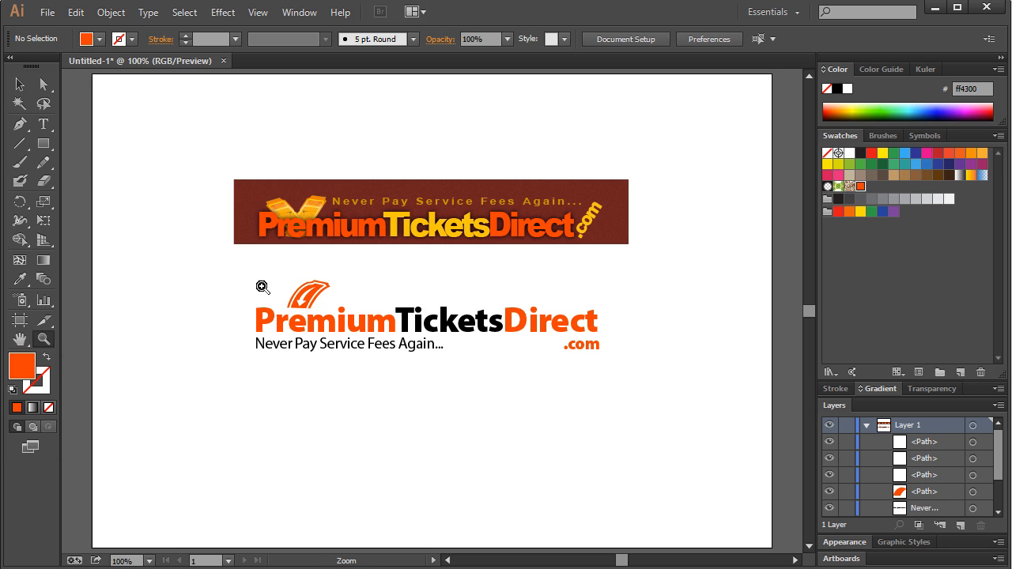
drag(184, 230, 431, 393)
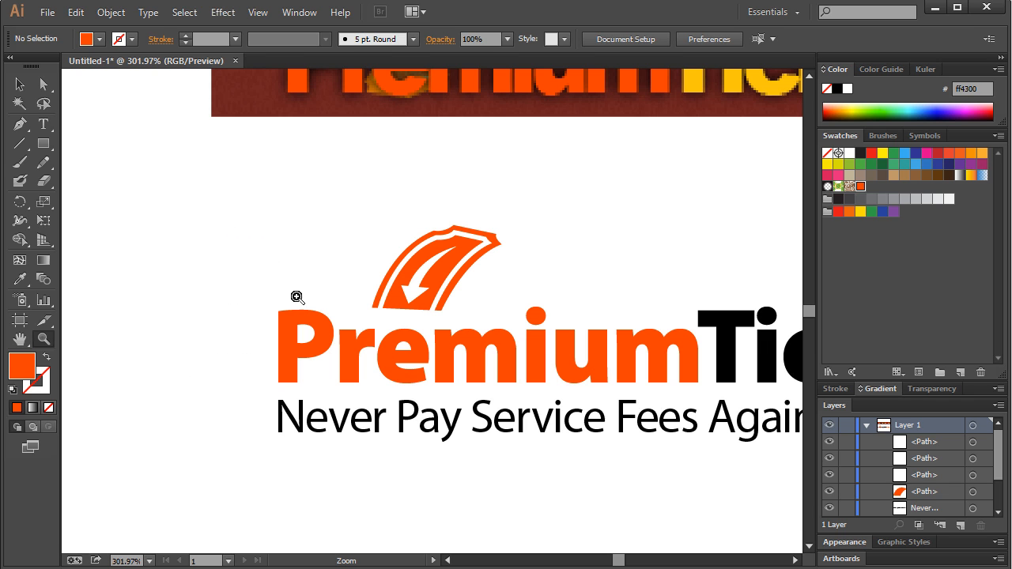
click(19, 84)
scroll(290, 212, up, 4)
scroll(420, 229, down, 3)
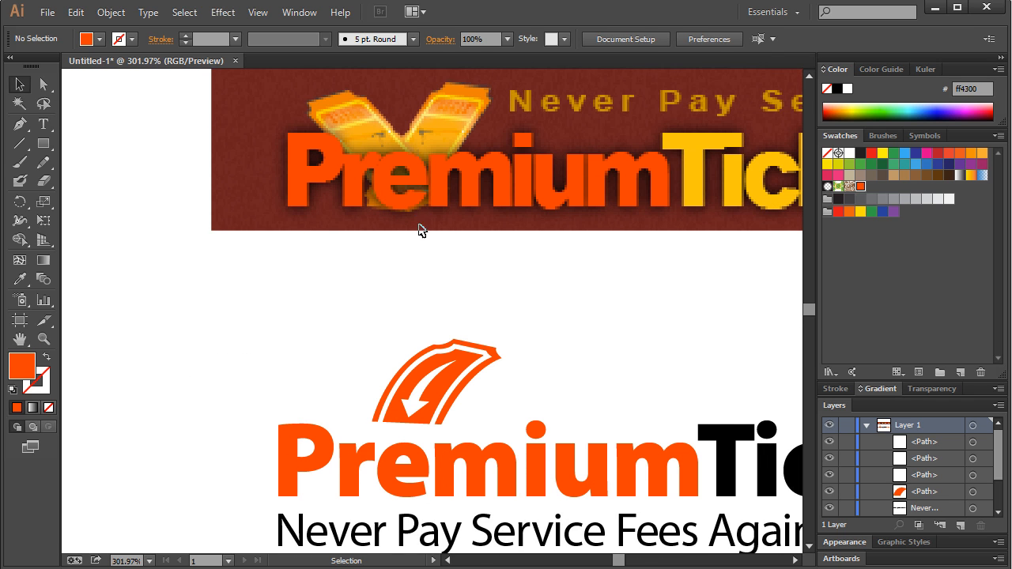
drag(340, 264, 475, 354)
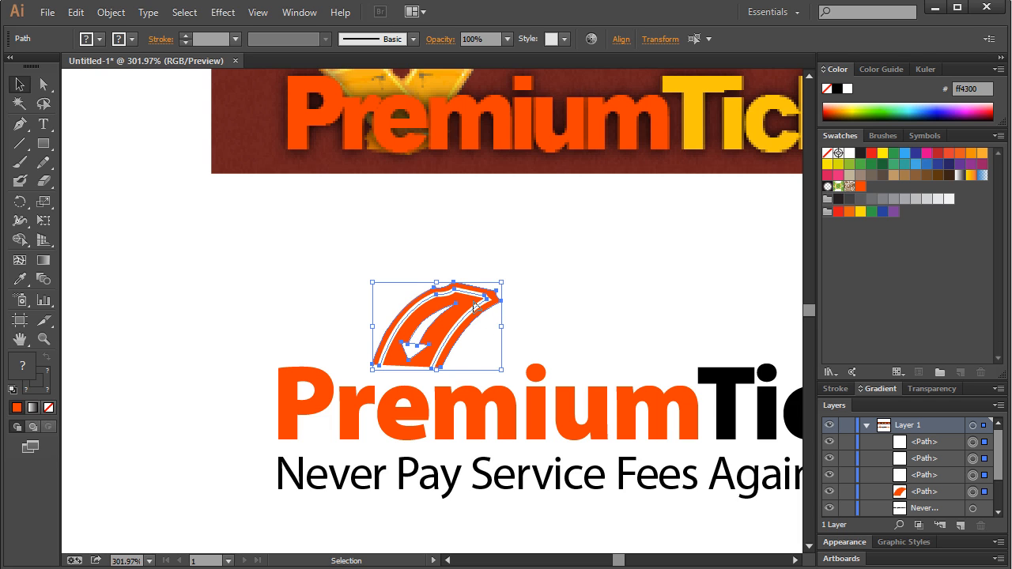
drag(453, 330, 202, 330)
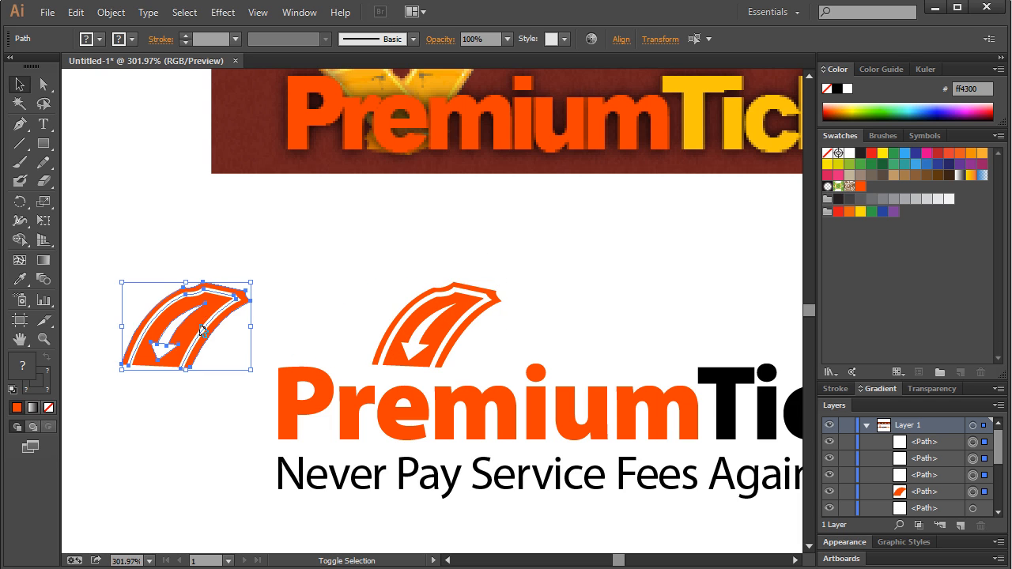
- Reflect the duplicate ticket across the vertical axis and group its paths
click(75, 11)
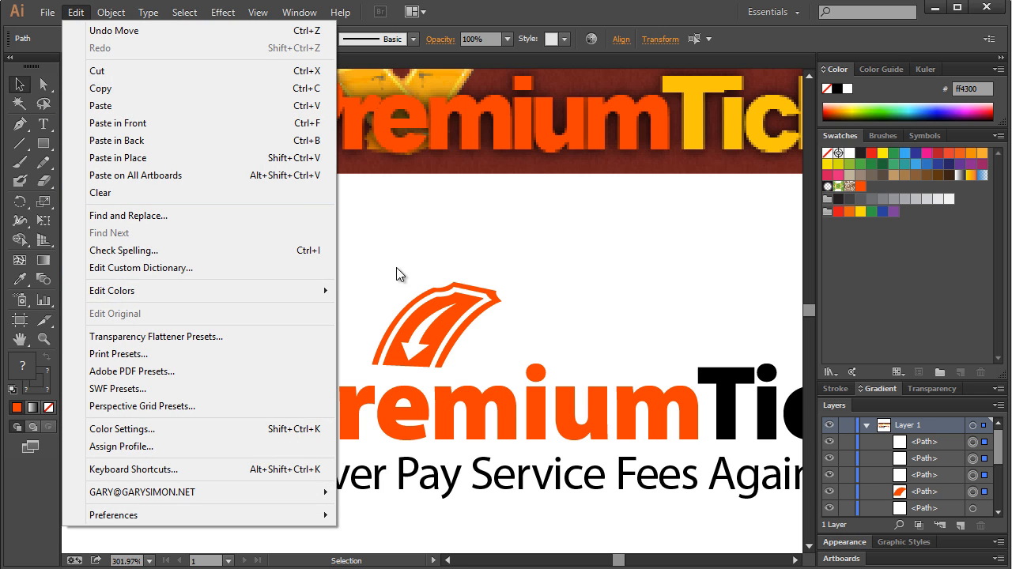
key(Escape)
right_click(174, 313)
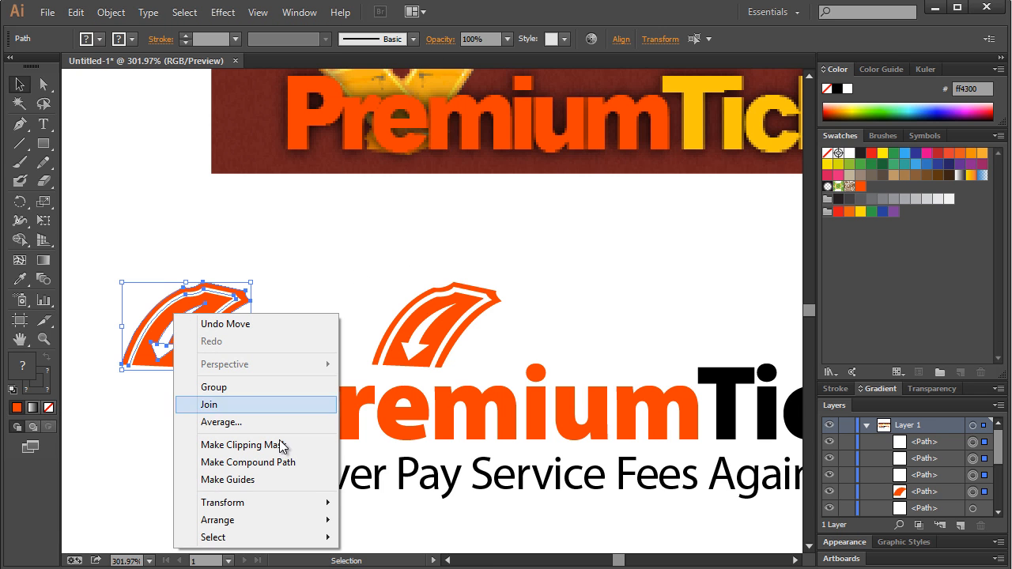
mouse_move(282, 503)
click(376, 560)
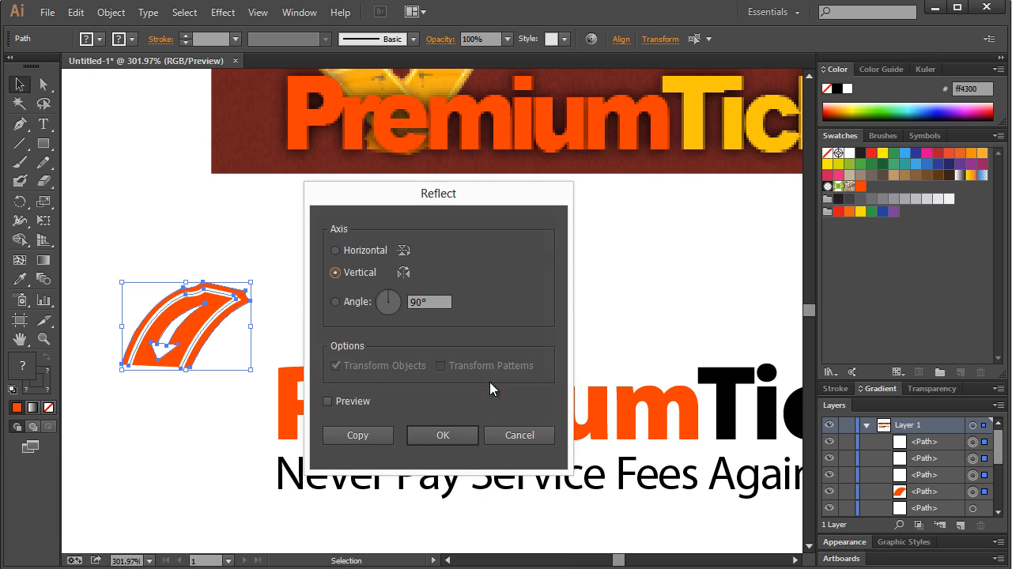
click(441, 435)
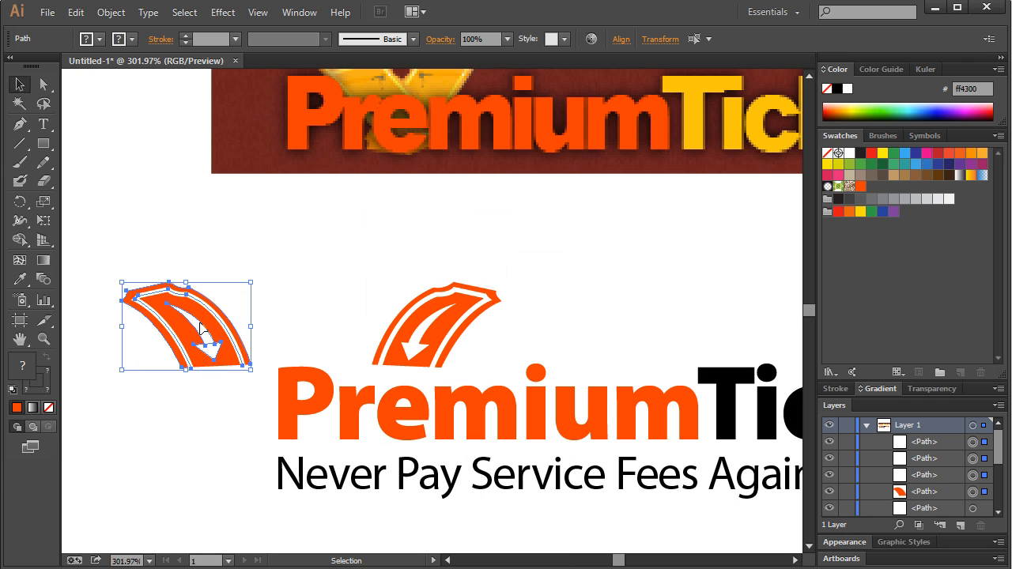
key(ctrl+g)
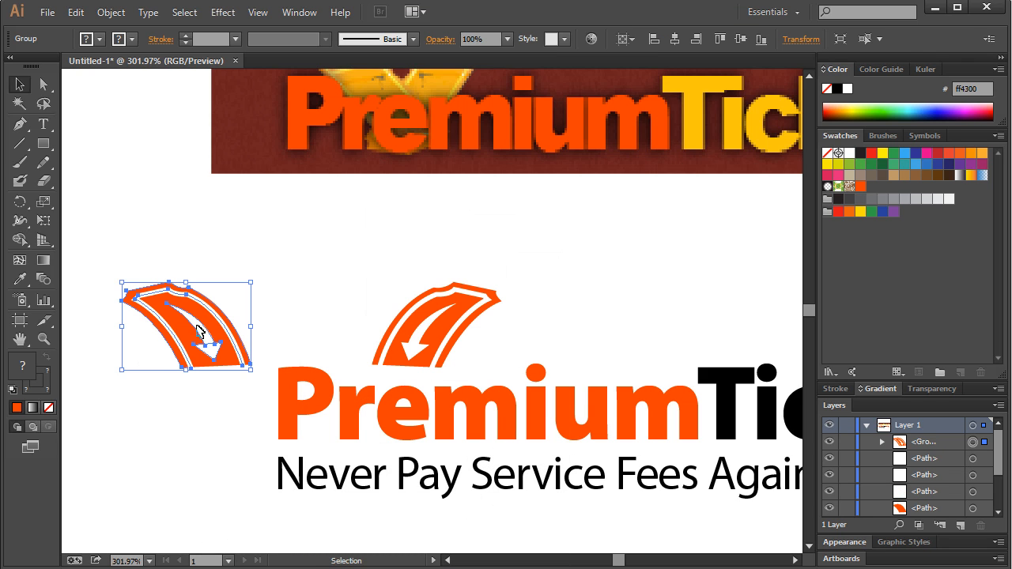
- Move the mirrored ticket group over the start of the Premium text and place it beneath the original ticket in the layer order
drag(198, 331, 356, 313)
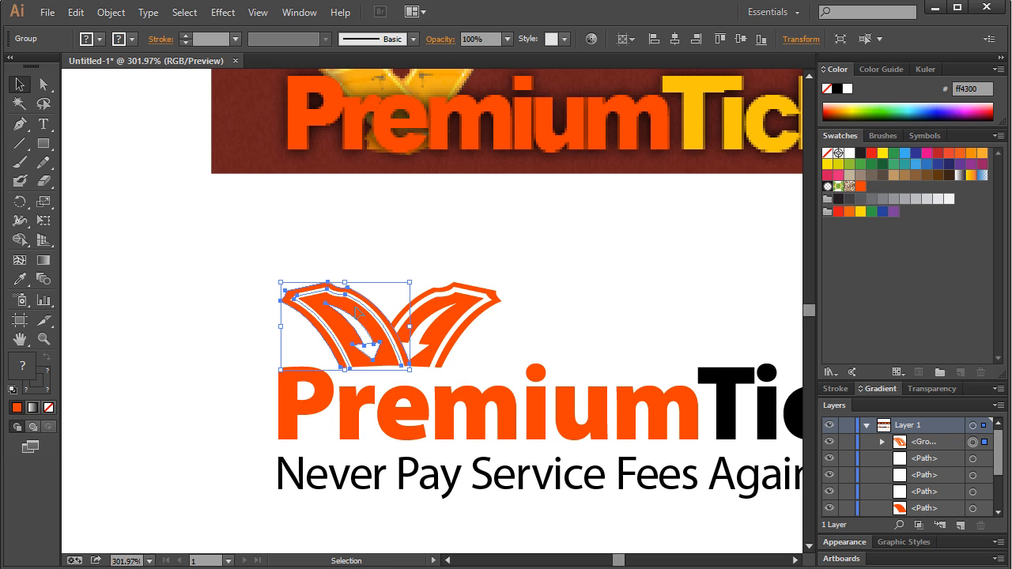
mouse_move(933, 443)
mouse_down()
mouse_move(935, 522)
mouse_move(934, 445)
mouse_up()
- Select all the paths of the right ticket and move it left to overlap the mirrored ticket more
click(440, 323)
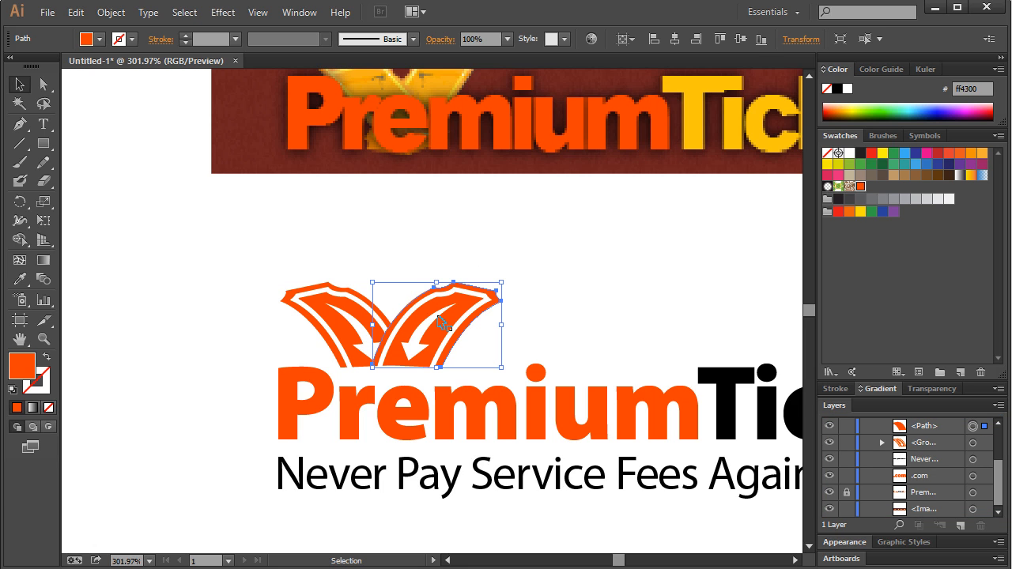
drag(558, 250, 366, 354)
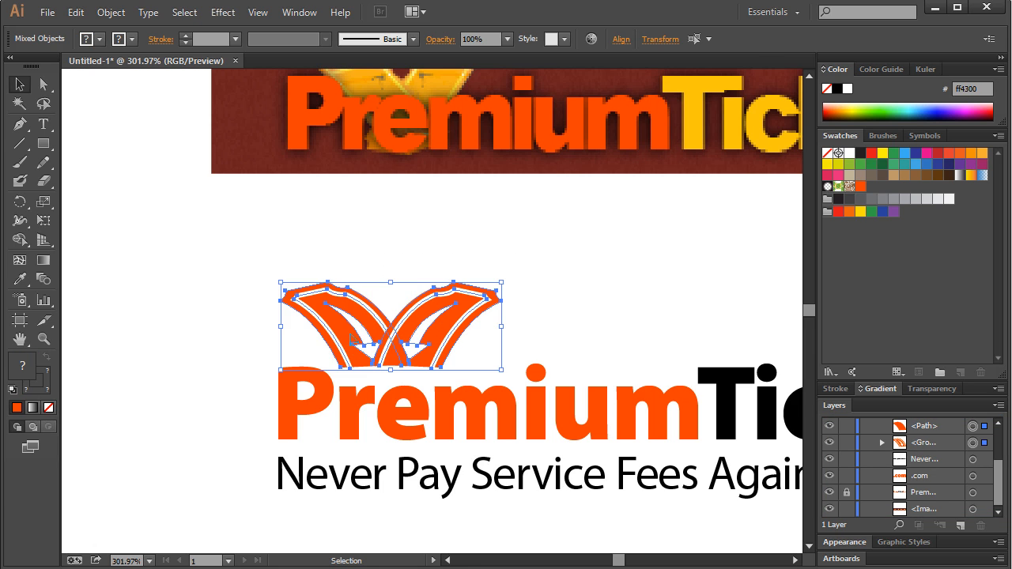
shift+click(344, 327)
drag(440, 323, 419, 326)
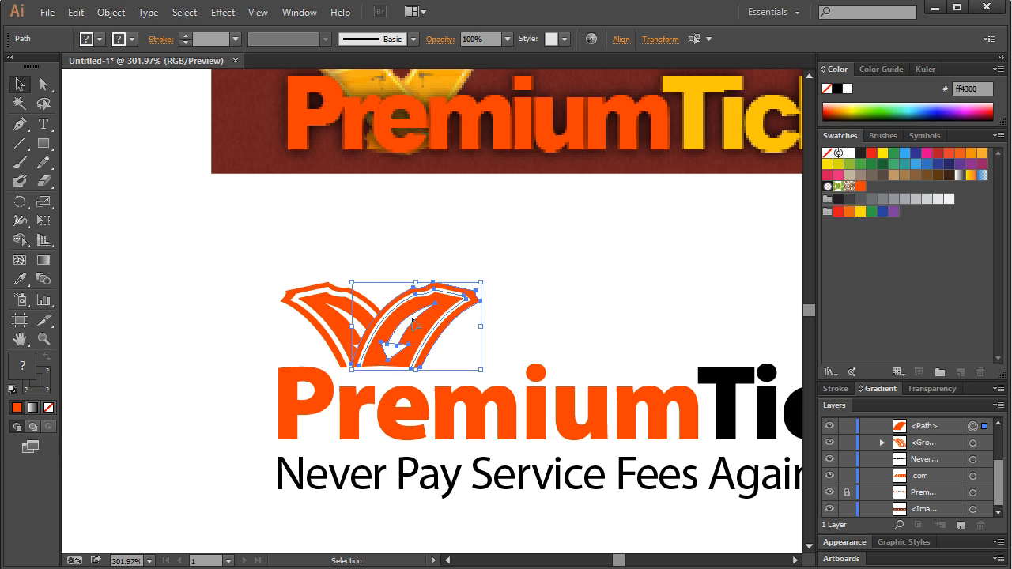
click(382, 272)
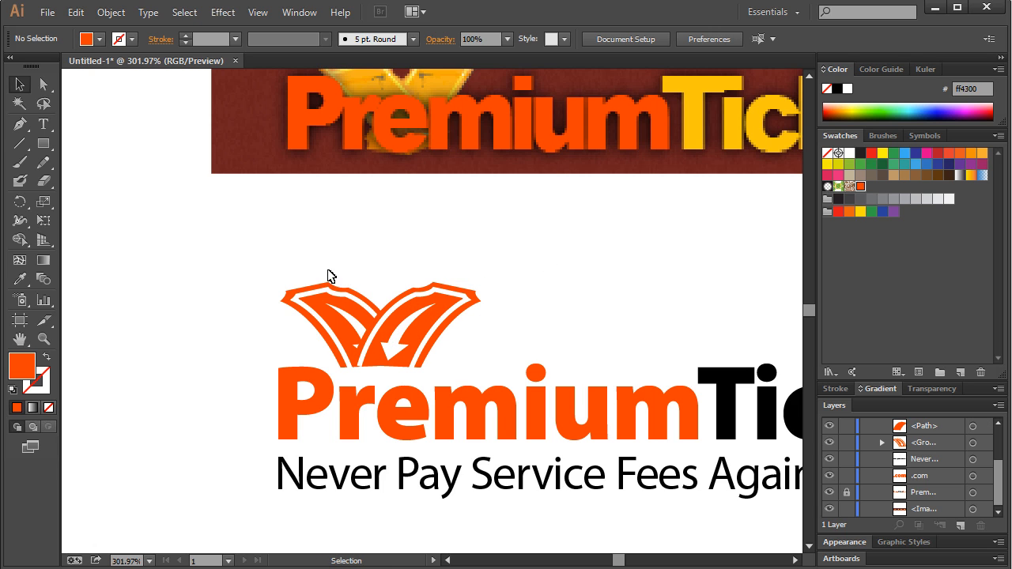
- Reduce the height of the mirrored left ticket from its upper edge with Free Transform, keeping its base in place
click(323, 303)
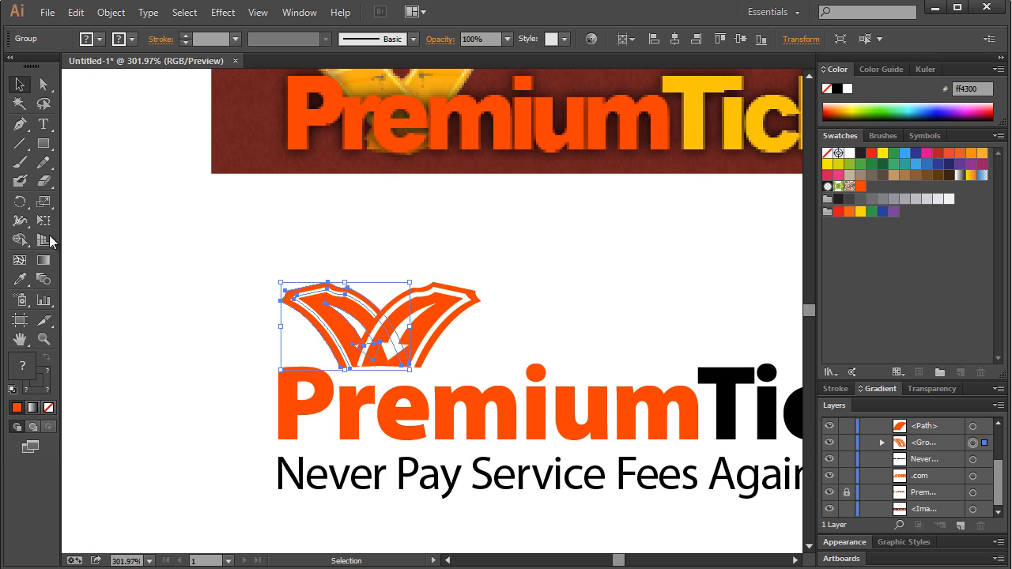
click(44, 221)
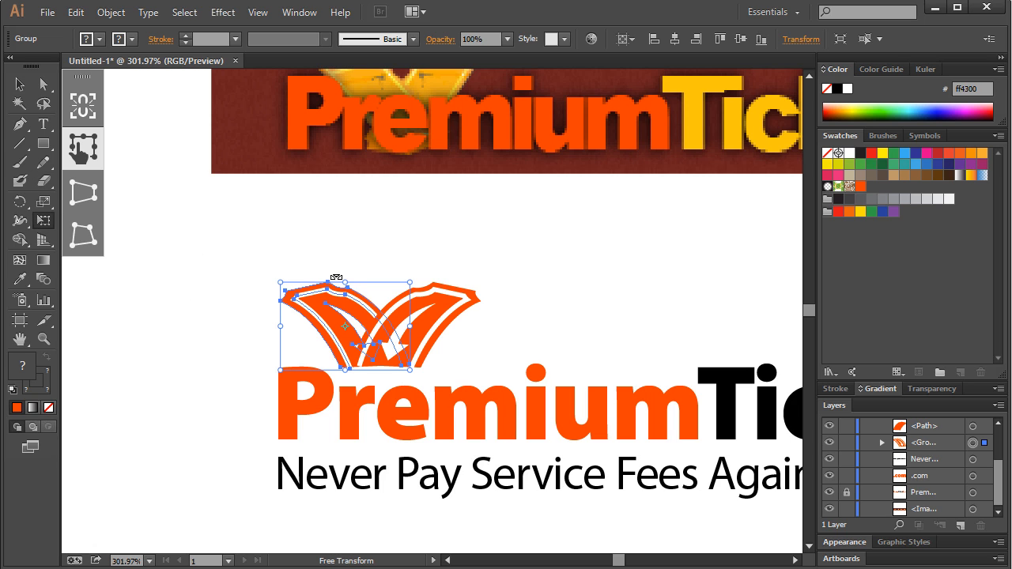
drag(346, 280, 346, 294)
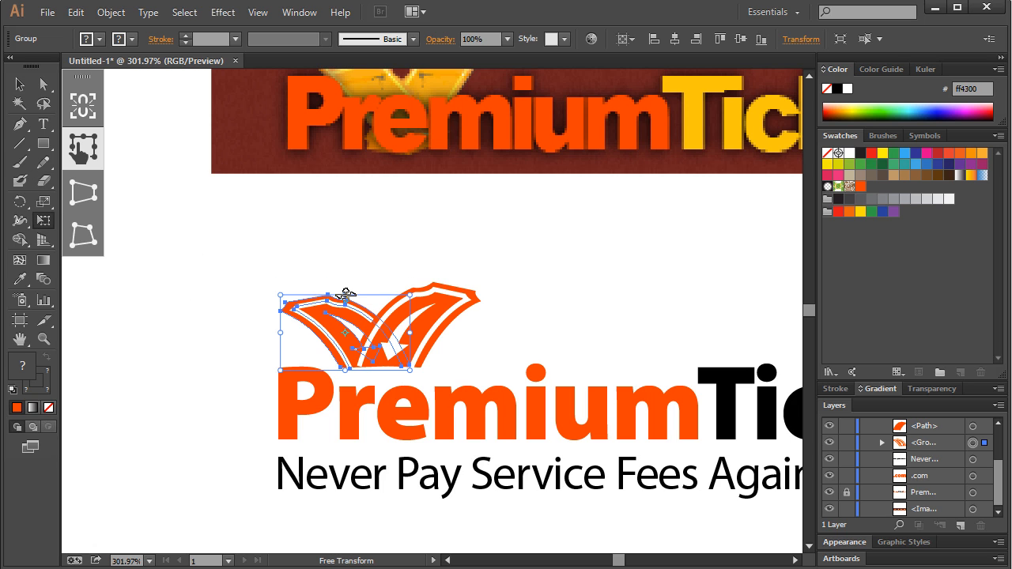
key(v)
click(219, 295)
- Nudge the left ticket slightly right and up to tuck it further behind the right ticket
scroll(219, 296, up, 1)
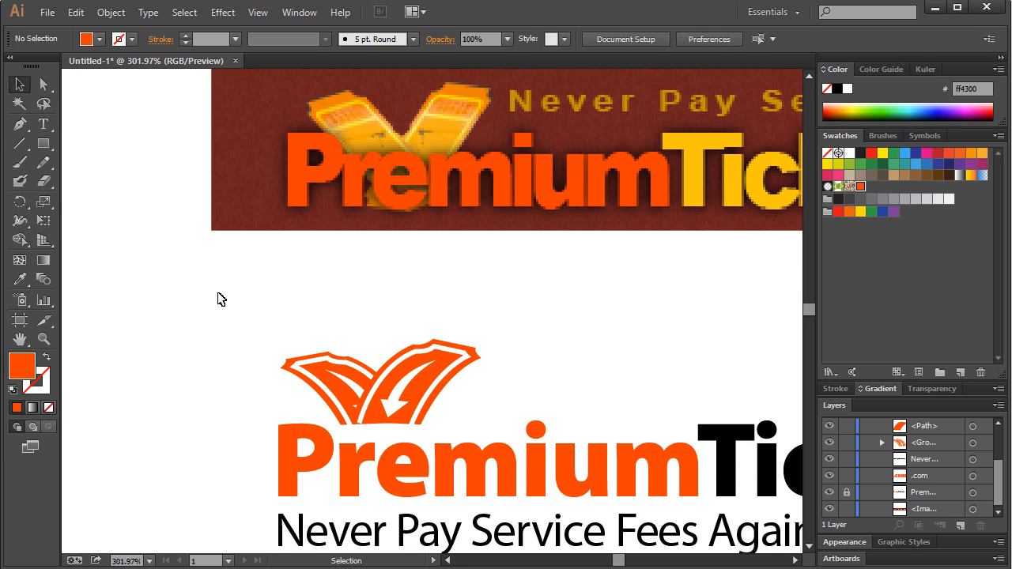
scroll(332, 397, down, 1)
click(348, 349)
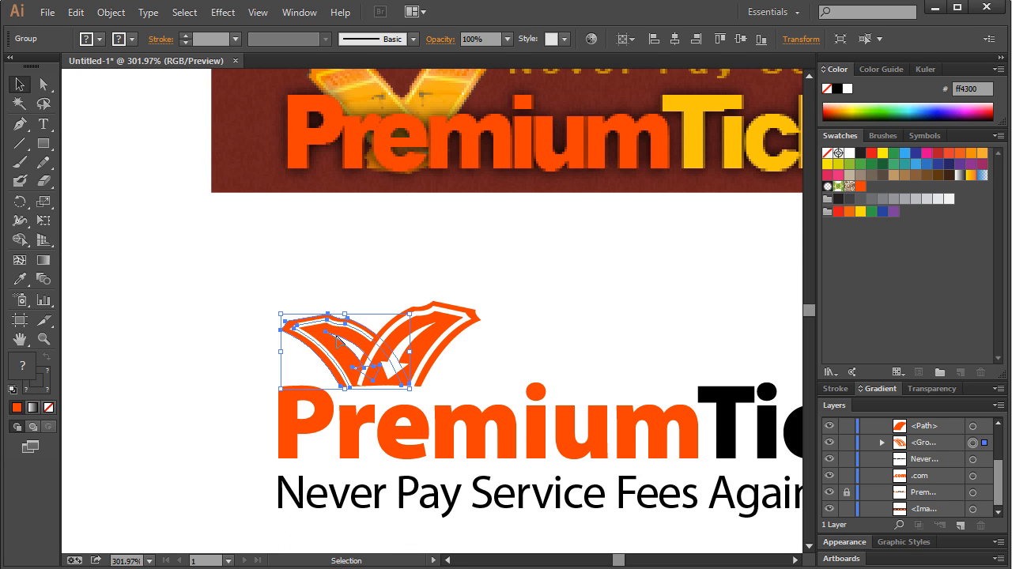
click(344, 274)
click(340, 330)
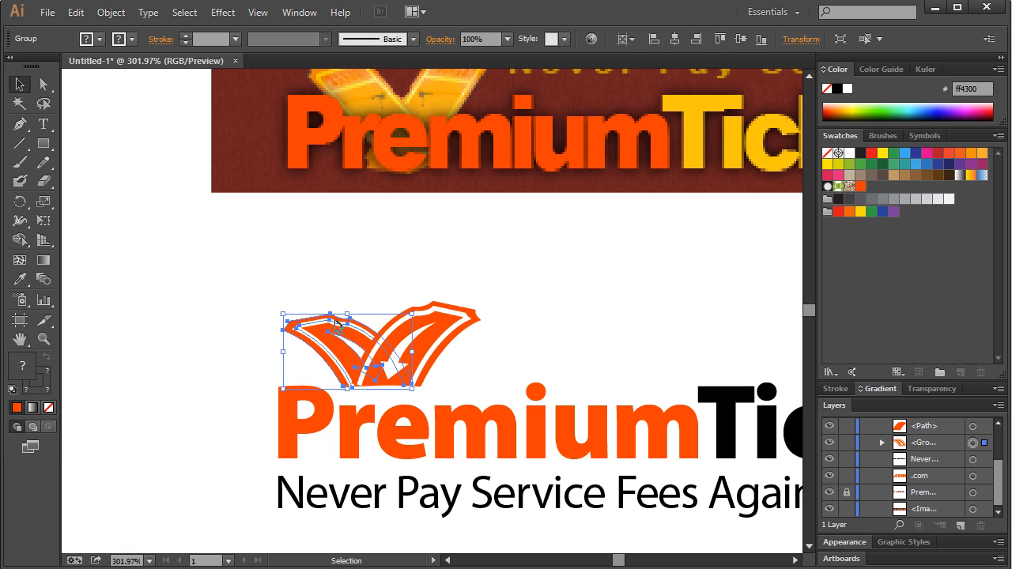
click(342, 283)
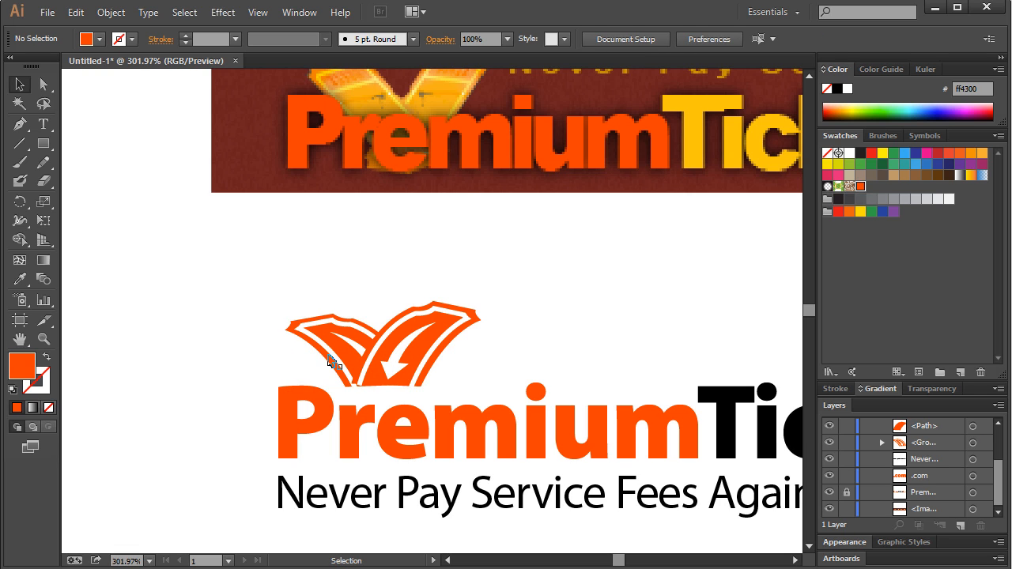
click(44, 339)
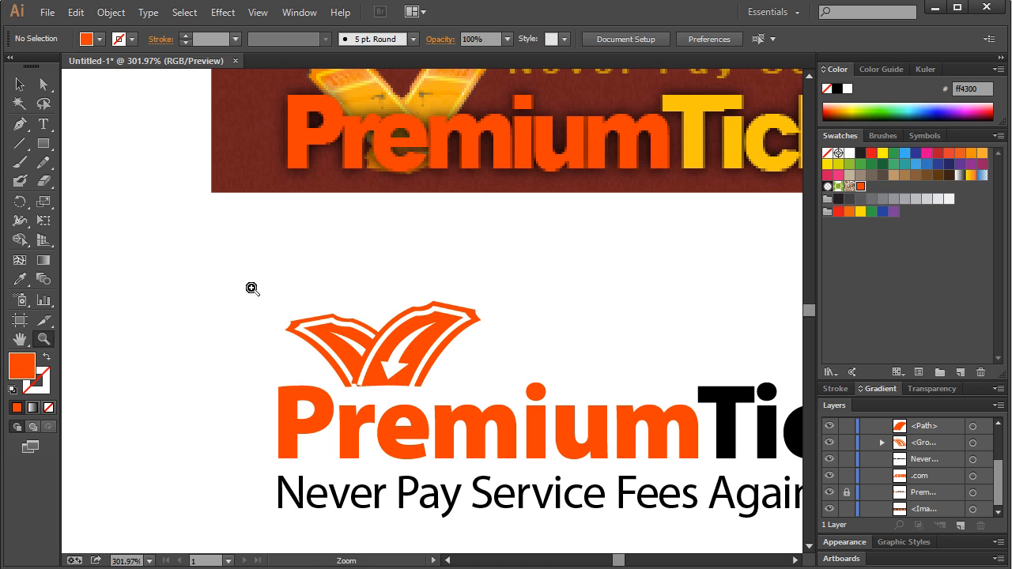
click(19, 83)
click(324, 340)
click(331, 272)
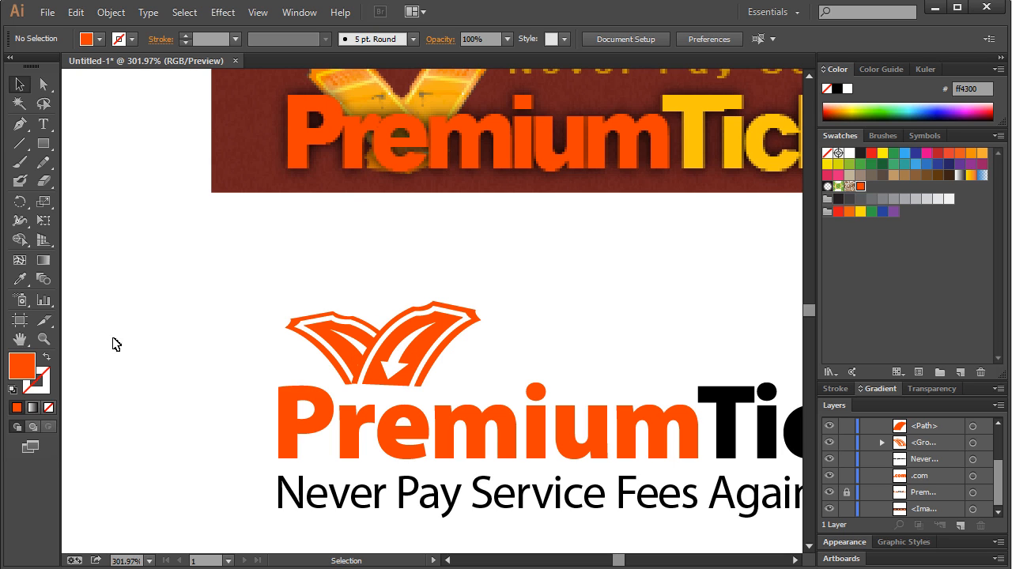
- Fine-tune the left ticket's position so its base lines up with the bottom edge of the right ticket
click(44, 340)
drag(227, 263, 506, 423)
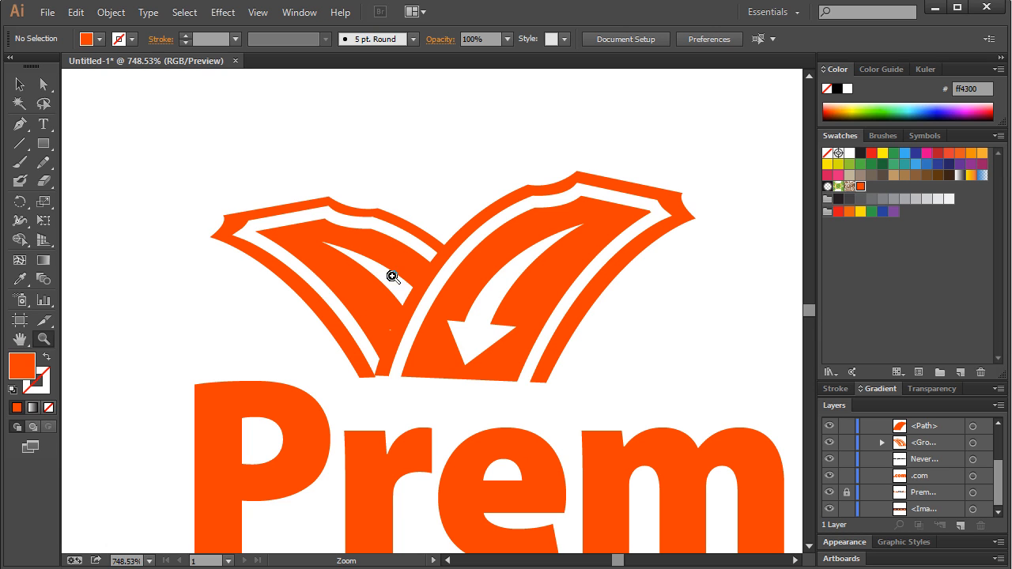
click(19, 126)
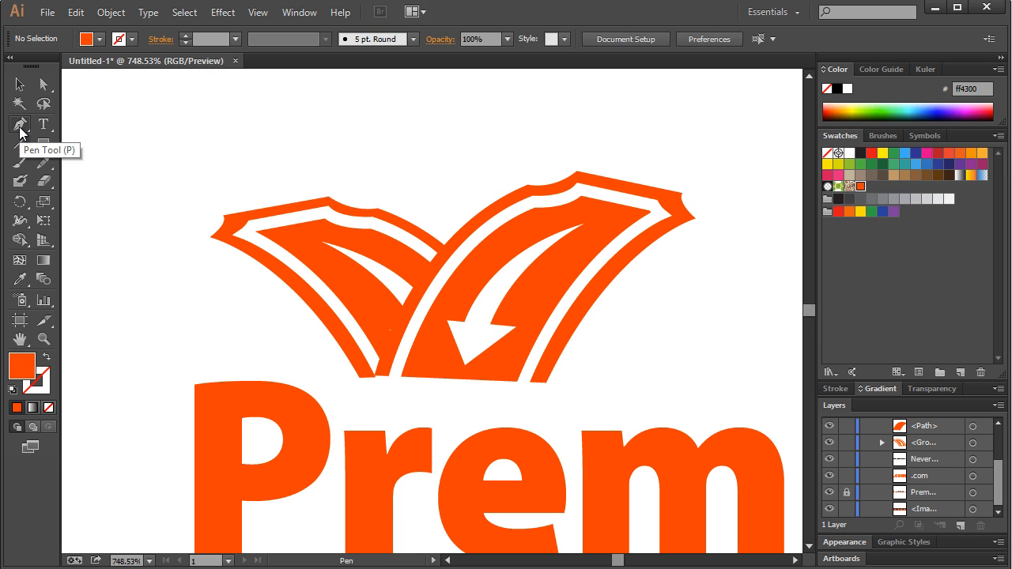
click(20, 84)
click(375, 267)
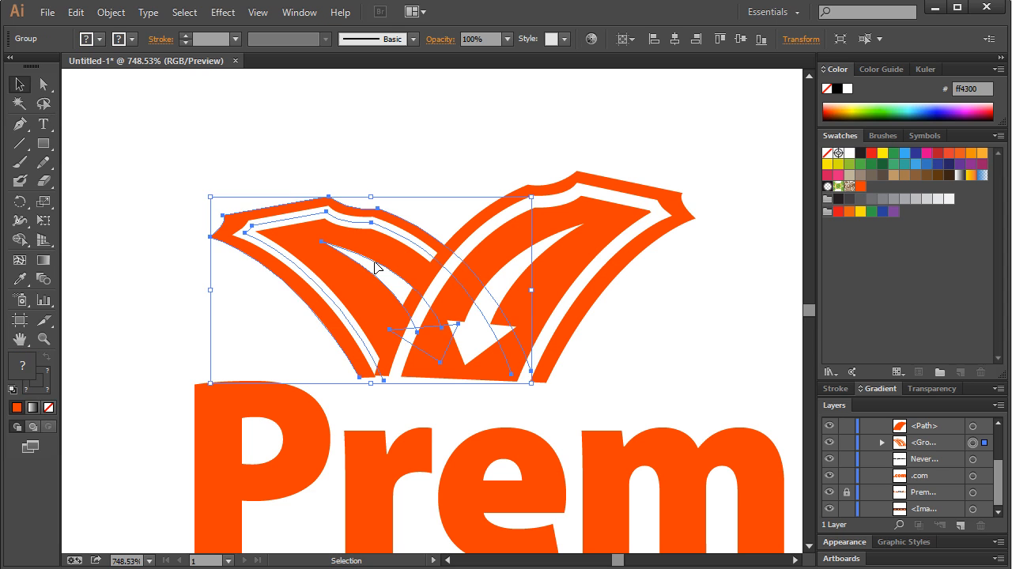
key(Right)
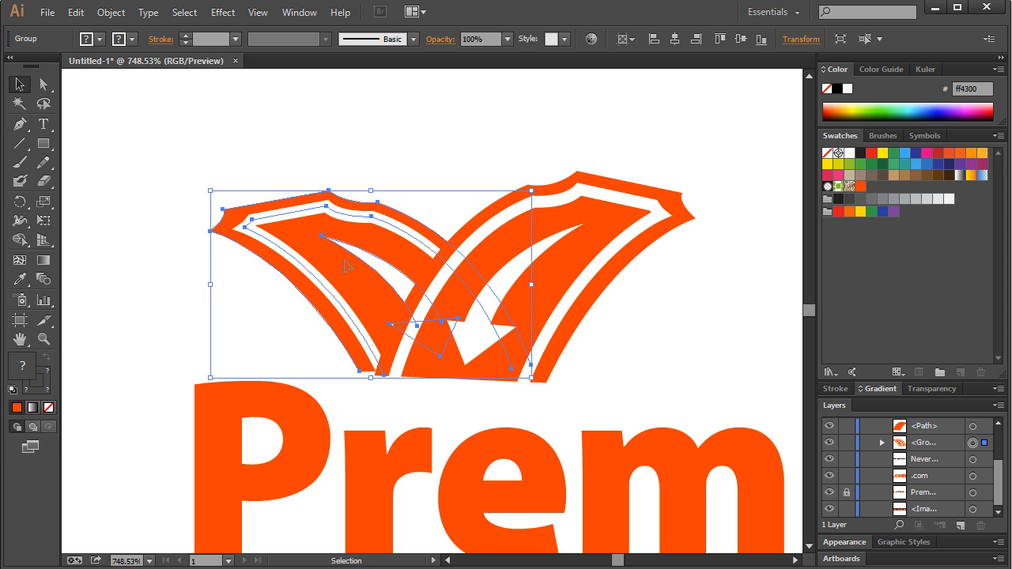
drag(359, 271, 361, 269)
click(252, 180)
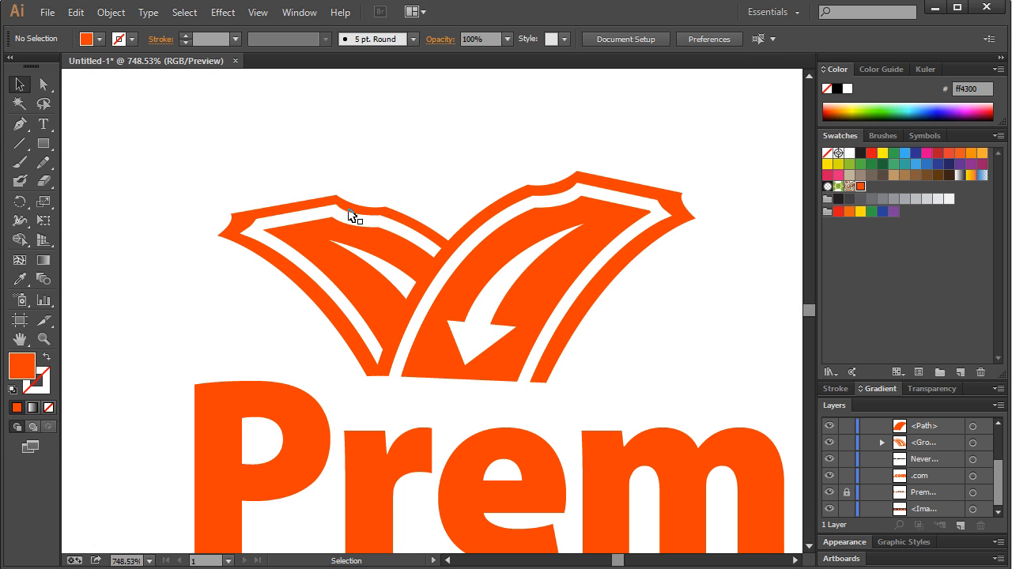
- Draw a closed black curved shadow shape with the Pen tool over the left ticket, along the right ticket's overlapping edge
click(20, 124)
click(860, 153)
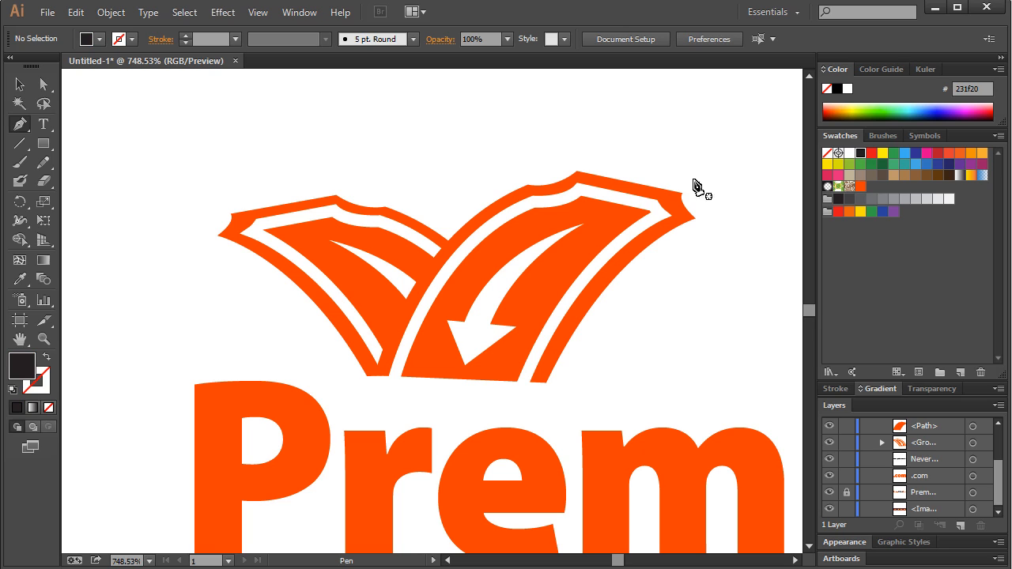
click(363, 370)
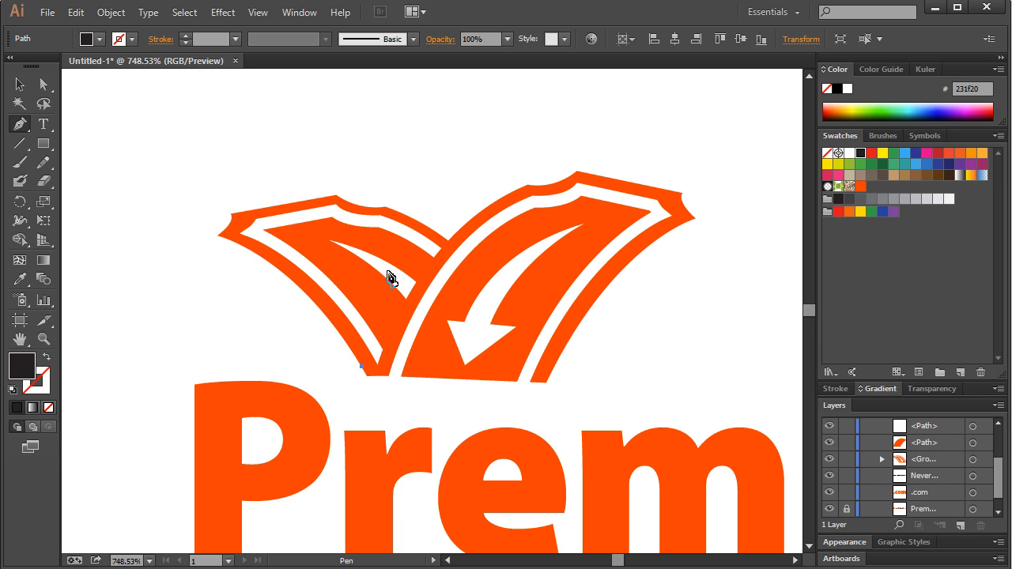
drag(417, 221, 475, 170)
click(417, 222)
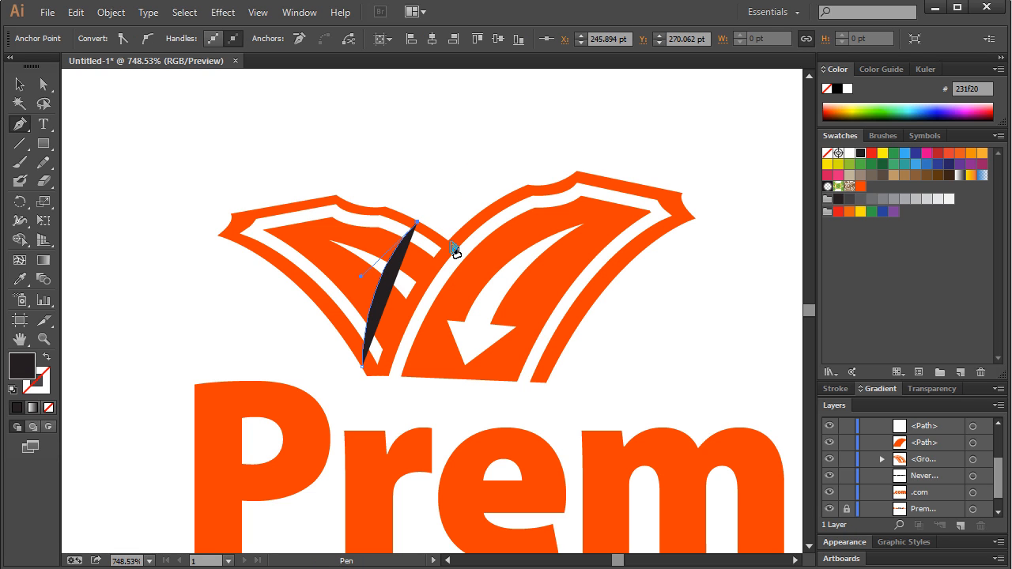
mouse_move(450, 243)
mouse_down()
mouse_move(485, 272)
mouse_move(451, 247)
mouse_up()
click(451, 244)
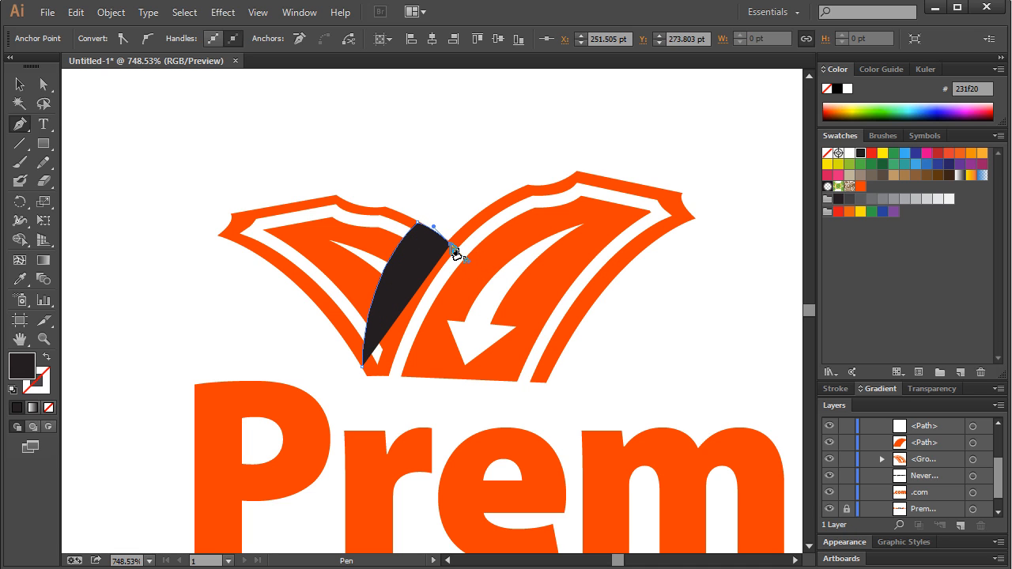
click(383, 377)
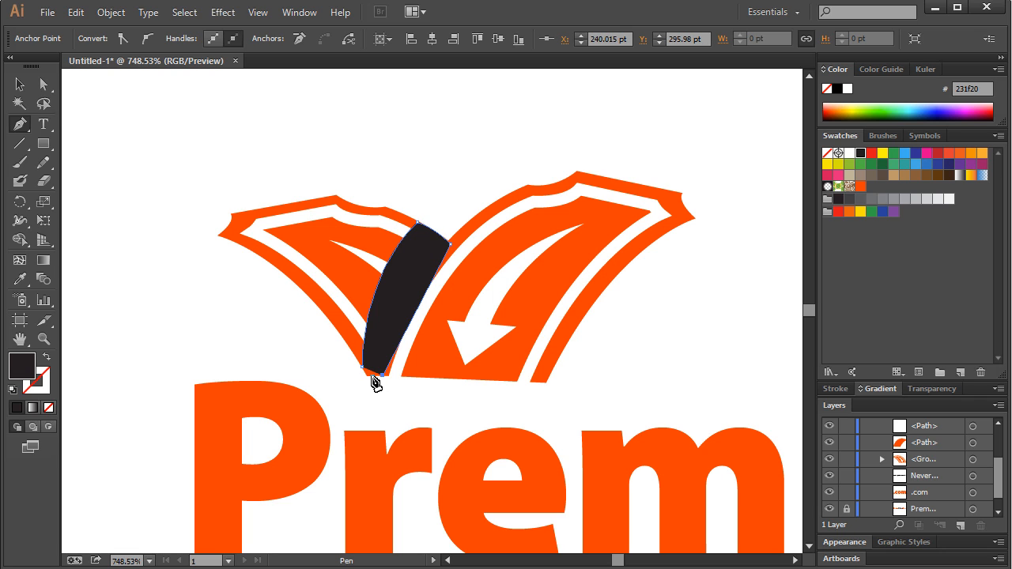
click(373, 378)
- Place the black shadow shape between the two tickets in the layer order and set its opacity to 20%
click(19, 84)
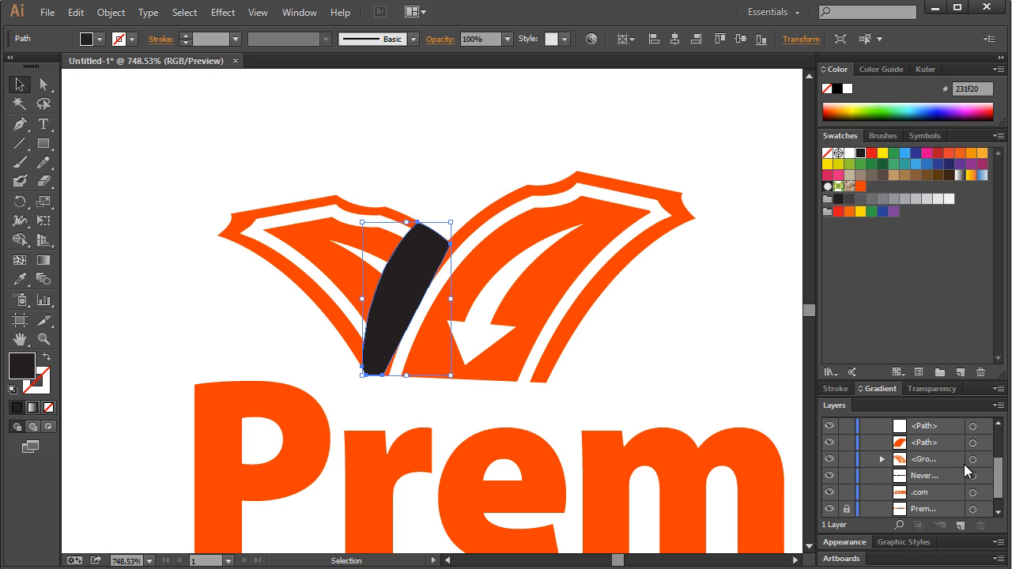
drag(995, 474, 936, 465)
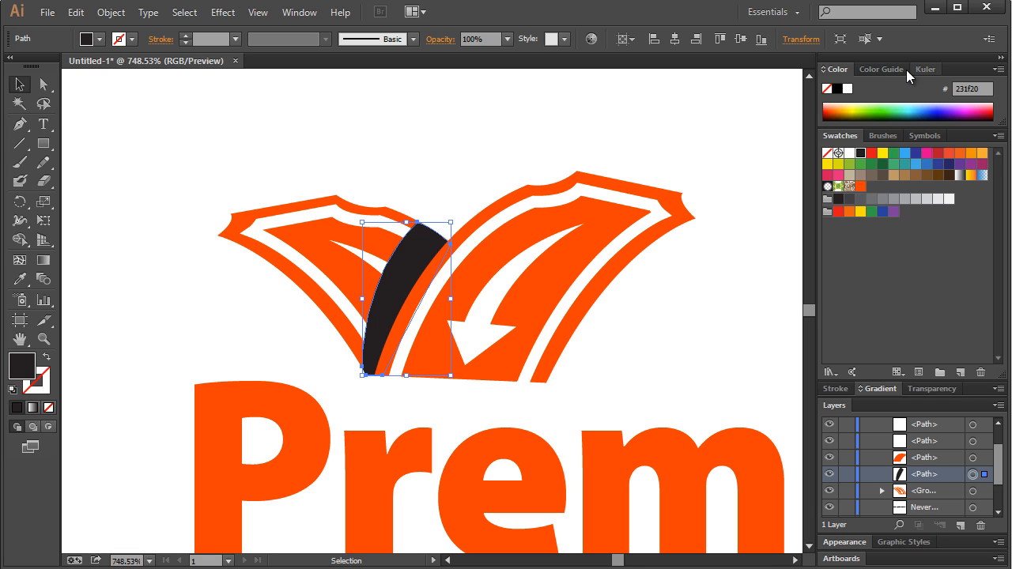
click(941, 389)
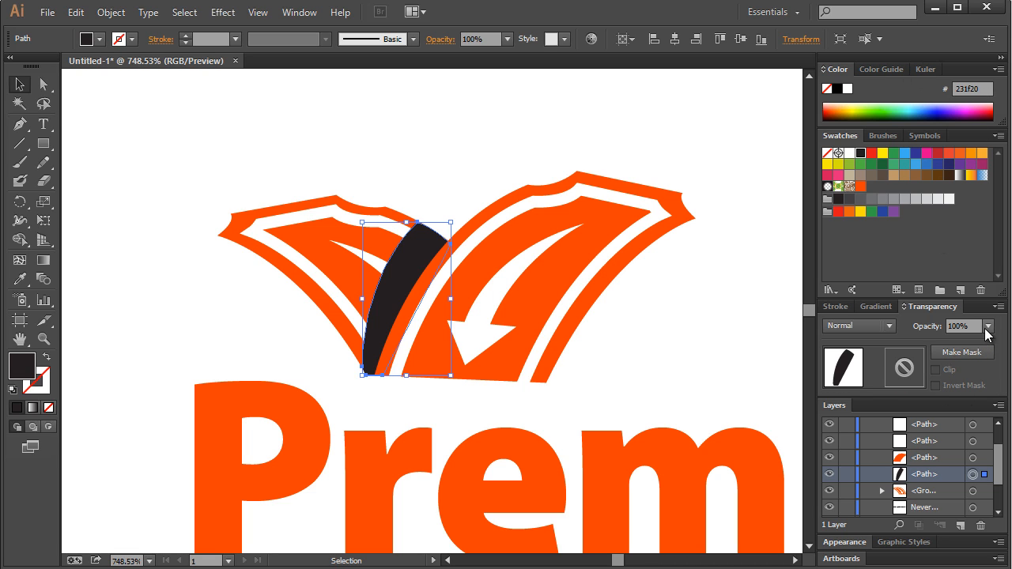
click(988, 326)
click(988, 412)
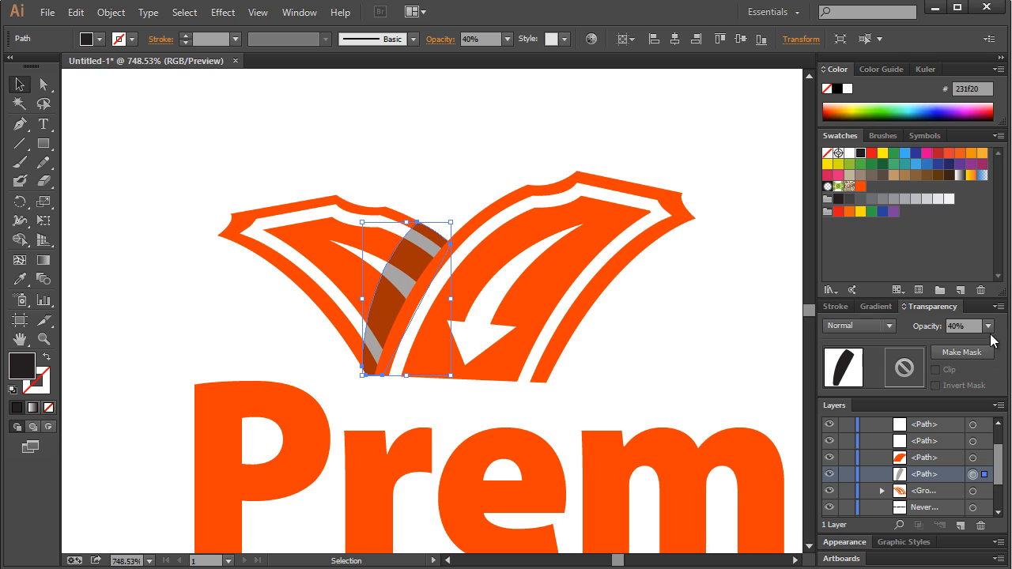
click(989, 325)
click(994, 380)
click(639, 136)
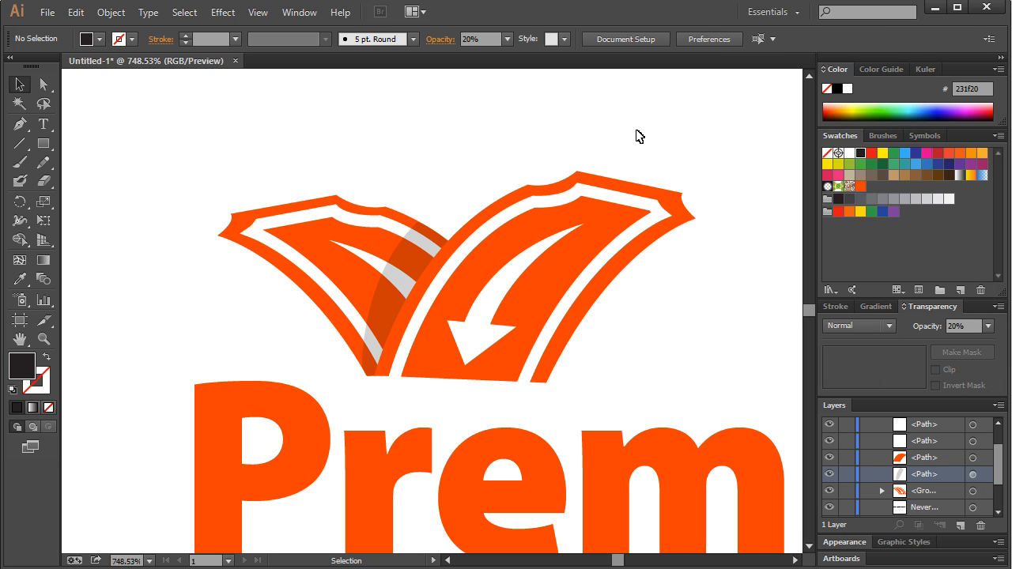
key(ctrl+1)
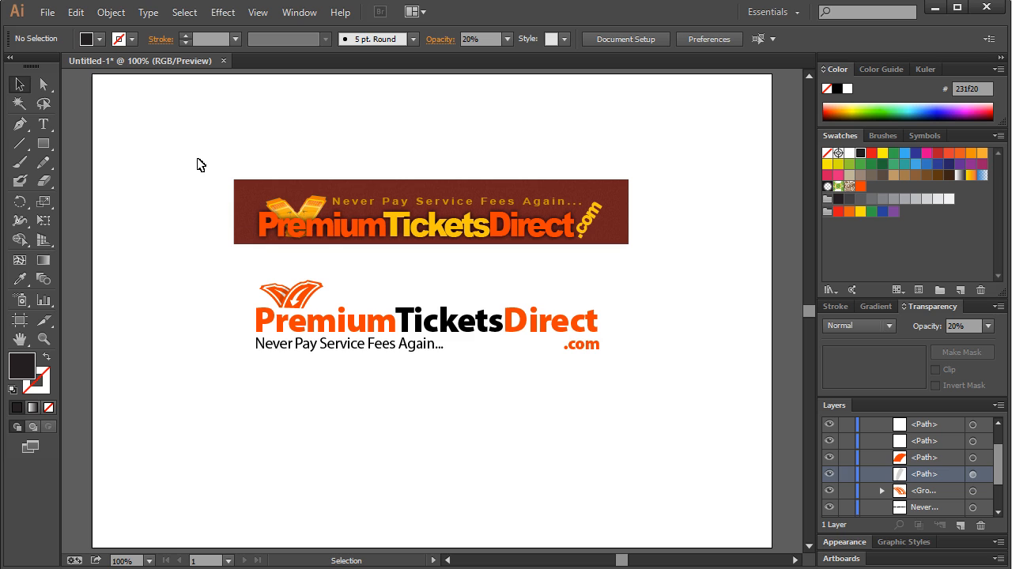
- Group all parts of the two-ticket icon above the logo text into one object
drag(212, 273, 325, 326)
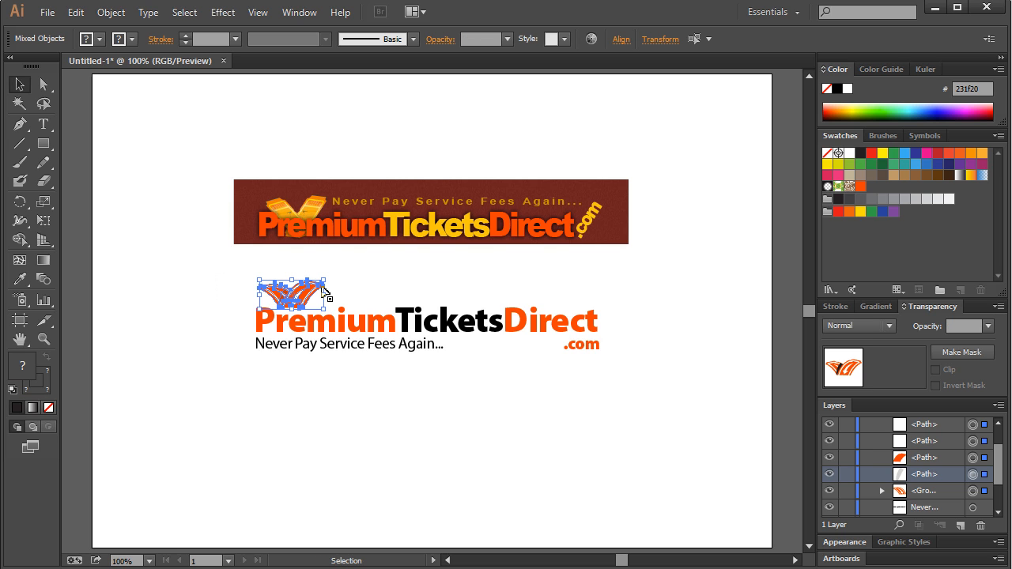
key(ctrl+g)
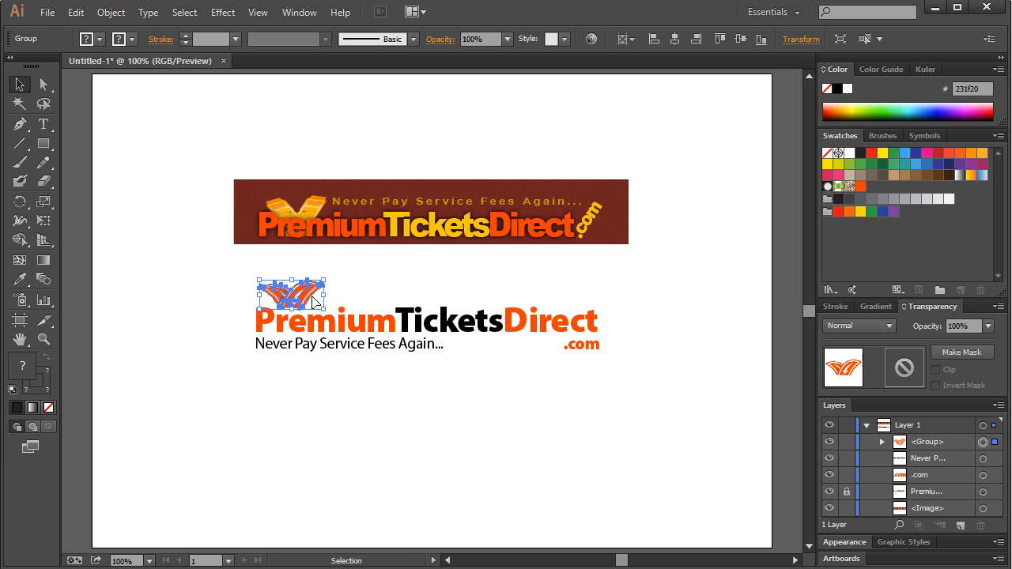
click(364, 277)
click(363, 228)
click(365, 292)
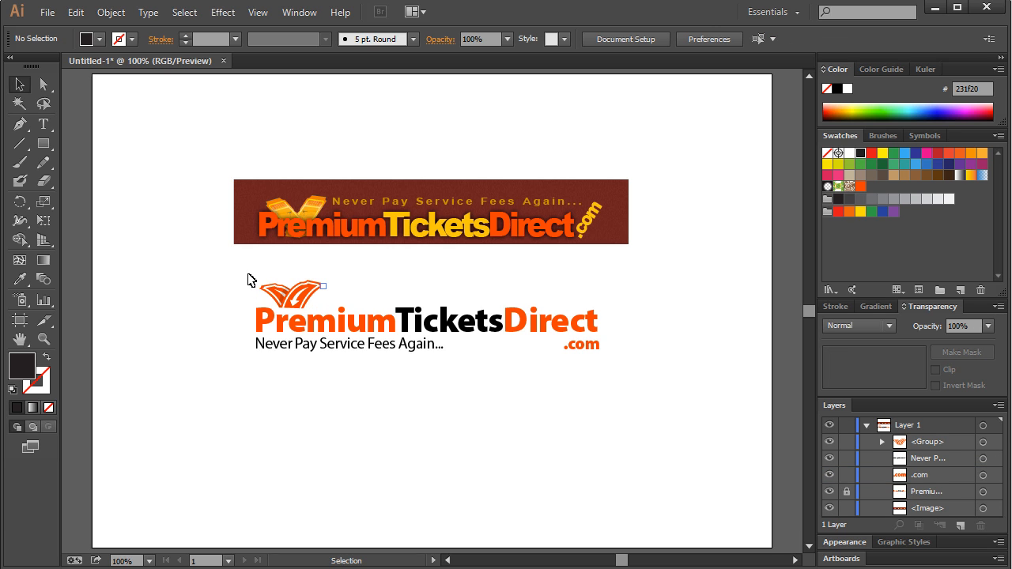
- Duplicate the grouped ticket icon, then place the copy below the tagline and enlarge it to about twice its size
click(295, 301)
key(ctrl+c)
key(ctrl+f)
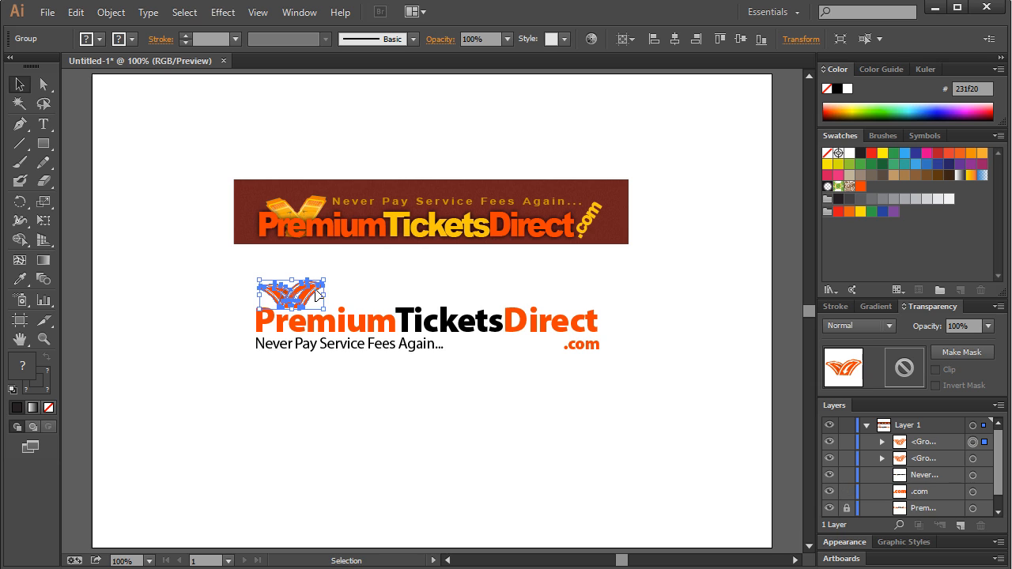
drag(307, 301, 423, 452)
click(498, 425)
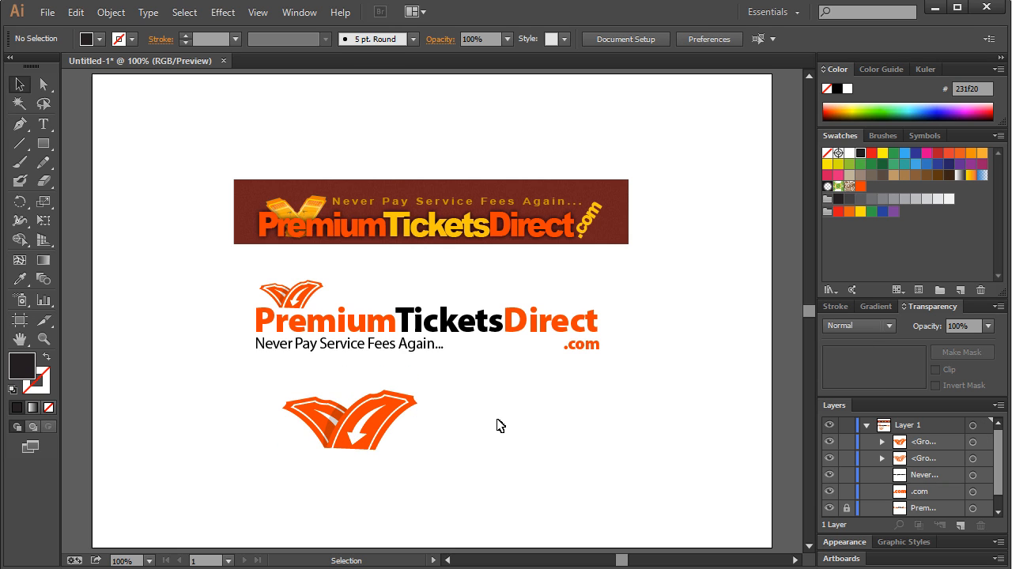
- Undo the enlargement of the lower icon copy and convert its strokes to filled shapes with Outline Stroke
click(386, 400)
key(ctrl+z)
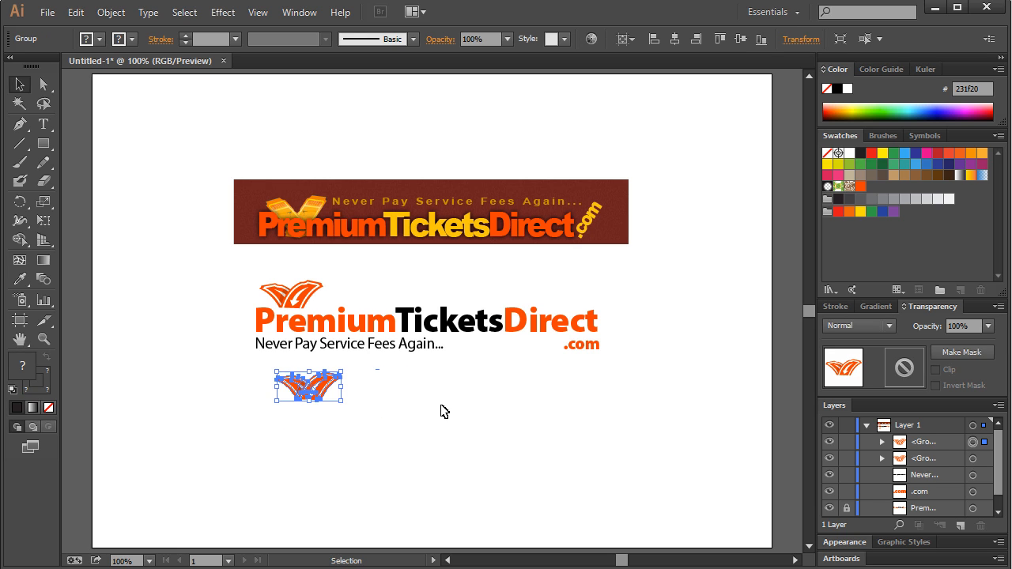
click(443, 411)
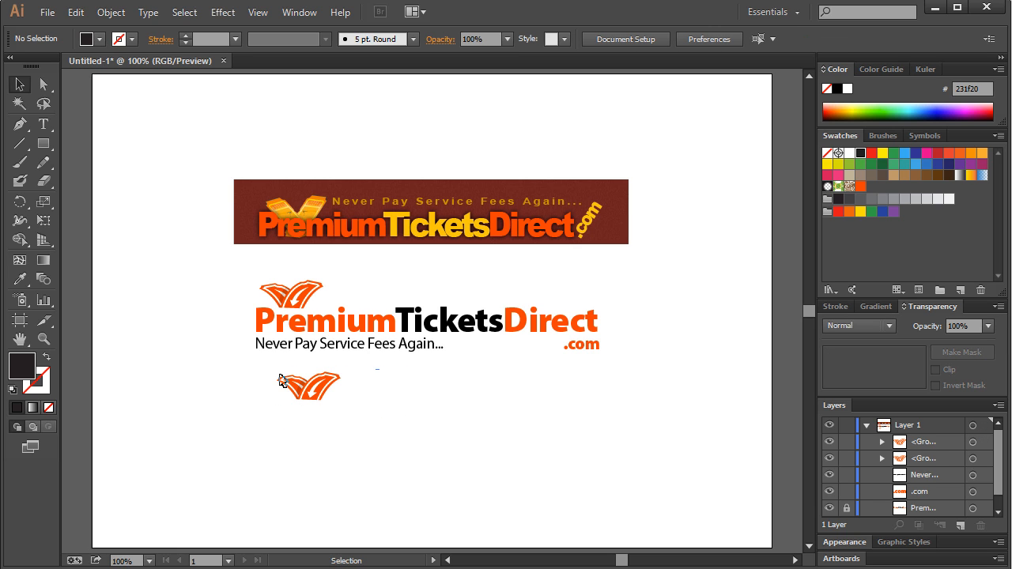
drag(248, 371, 360, 429)
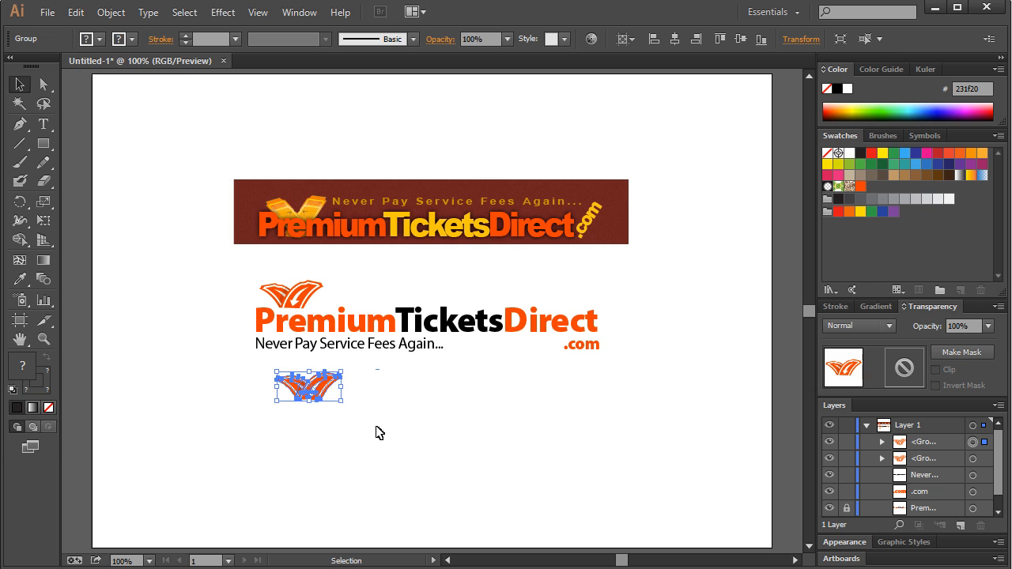
click(107, 13)
mouse_move(212, 330)
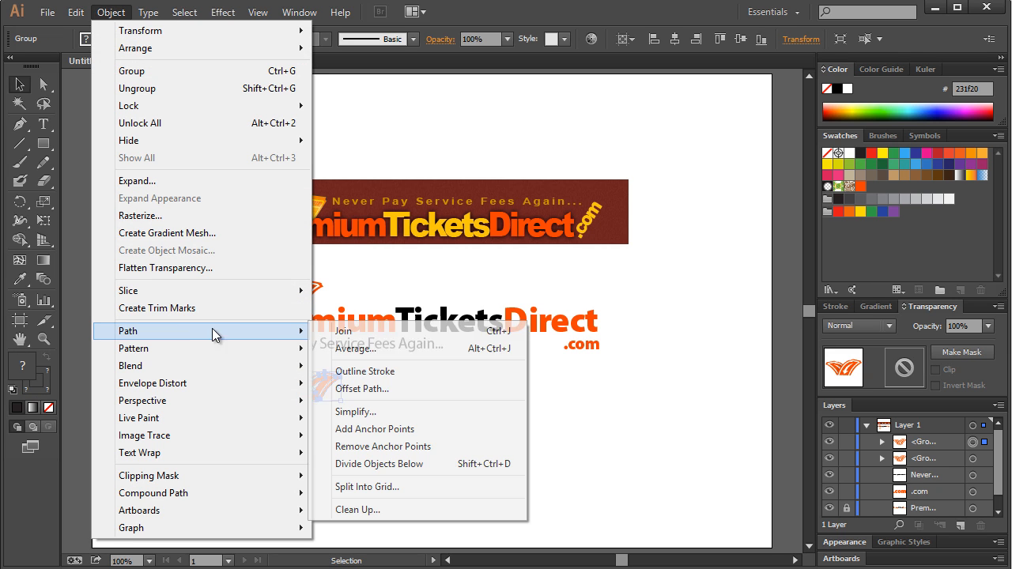
click(376, 373)
click(371, 389)
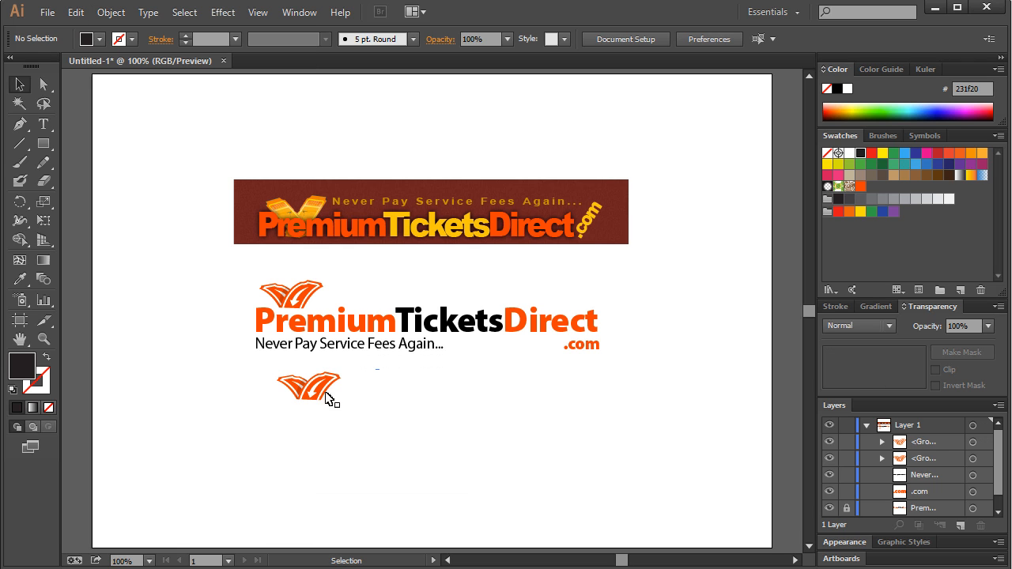
- Enlarge the outlined icon copy proportionally to nearly three times its size and shift it slightly down, clear of the tagline
click(323, 392)
mouse_move(342, 404)
mouse_down()
mouse_move(451, 469)
mouse_move(455, 452)
mouse_up()
click(465, 447)
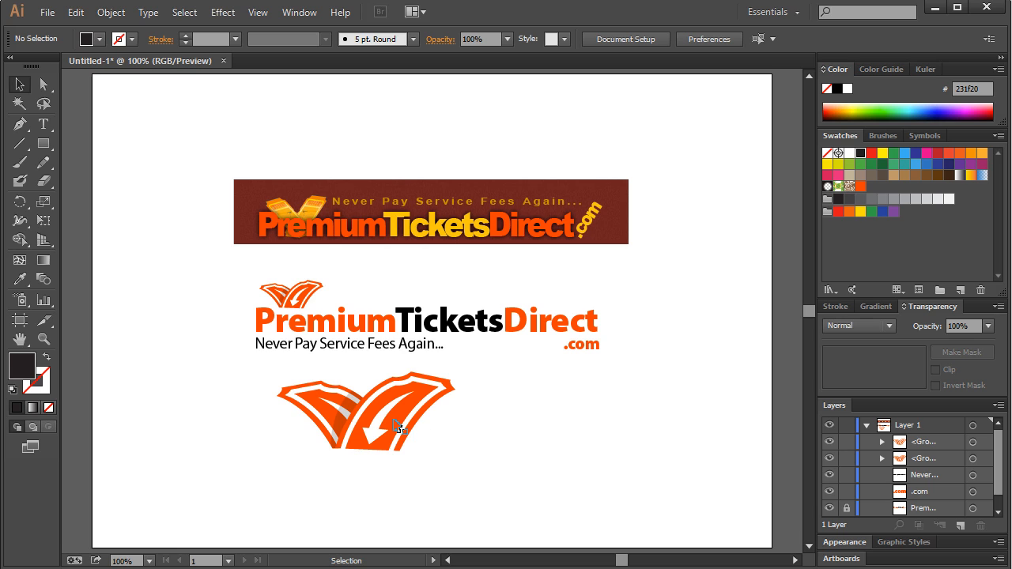
drag(398, 427, 401, 449)
click(503, 456)
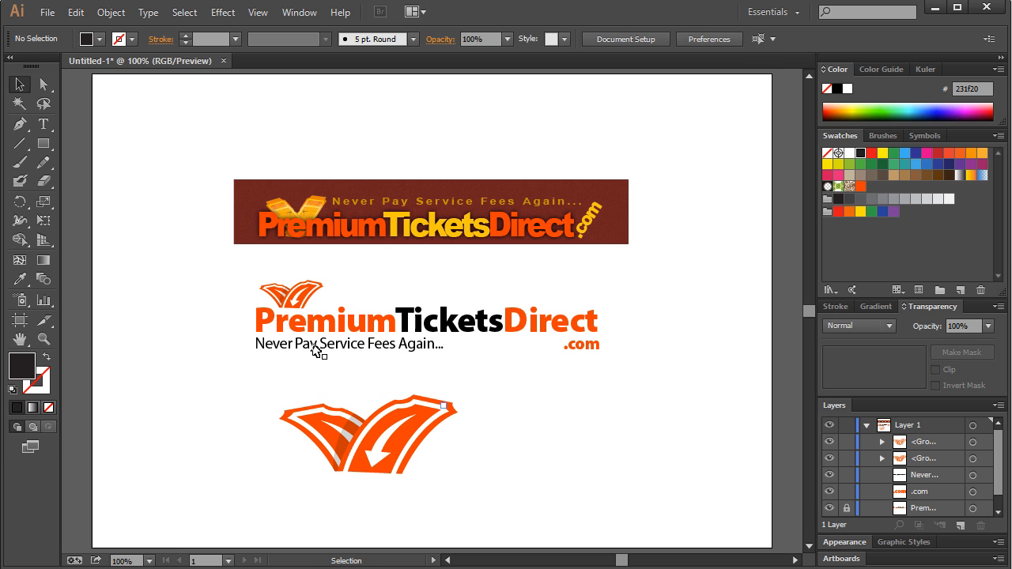
- Draw a rectangle across the uneven base of the large icon and use it to cut the tickets with Divide Objects Below
click(43, 143)
drag(391, 498, 272, 471)
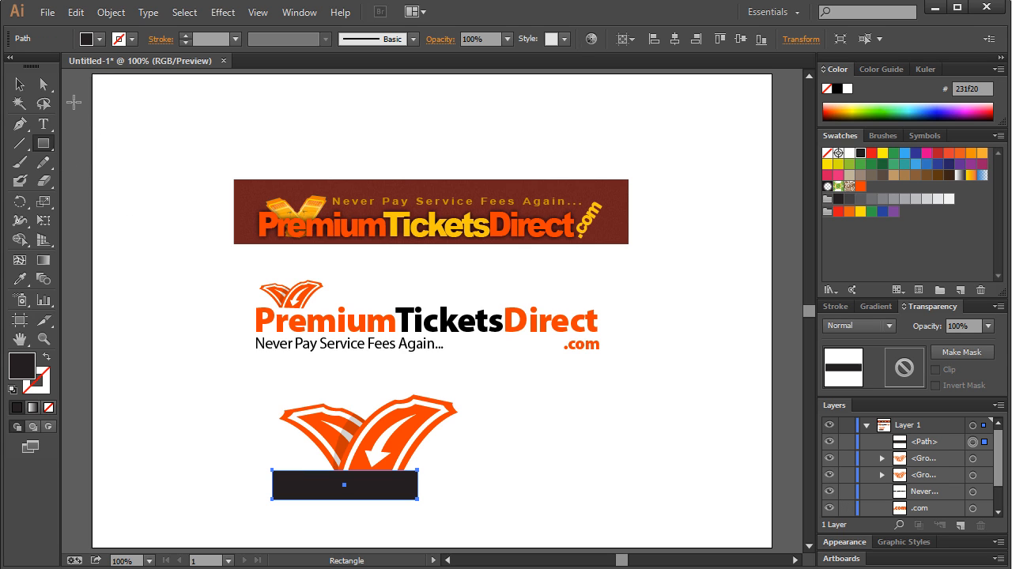
click(20, 84)
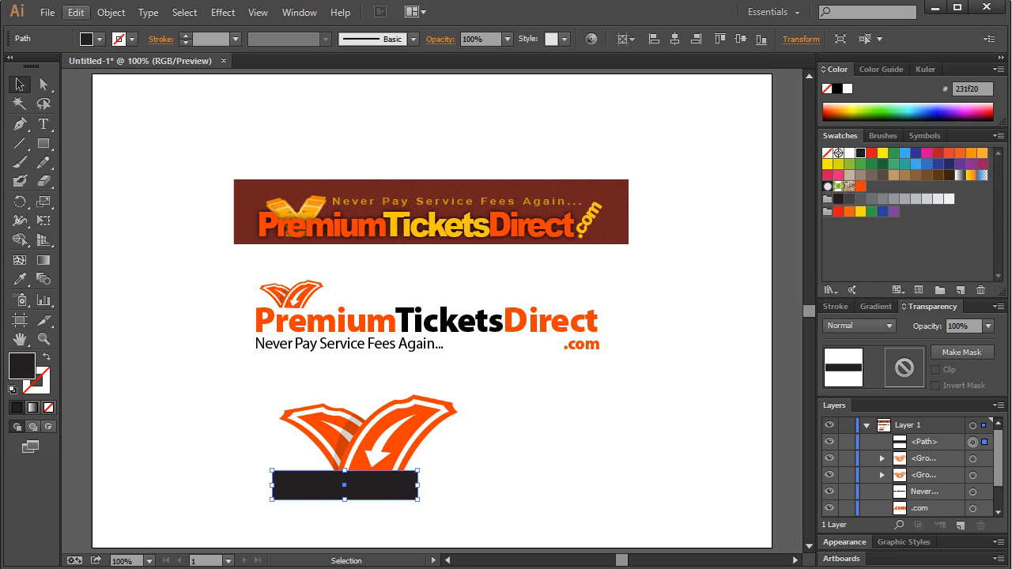
click(111, 12)
mouse_move(138, 331)
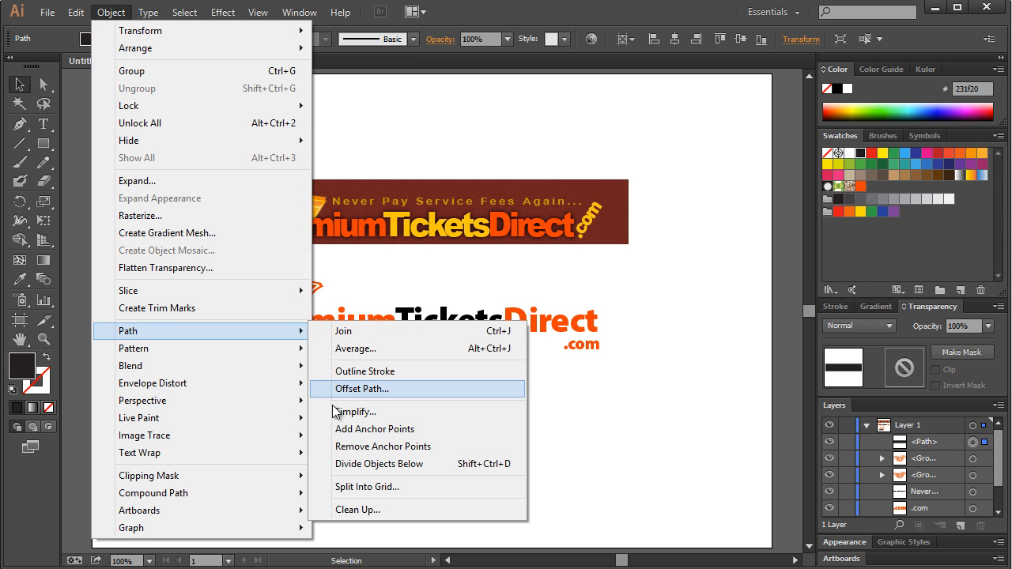
click(351, 463)
click(43, 84)
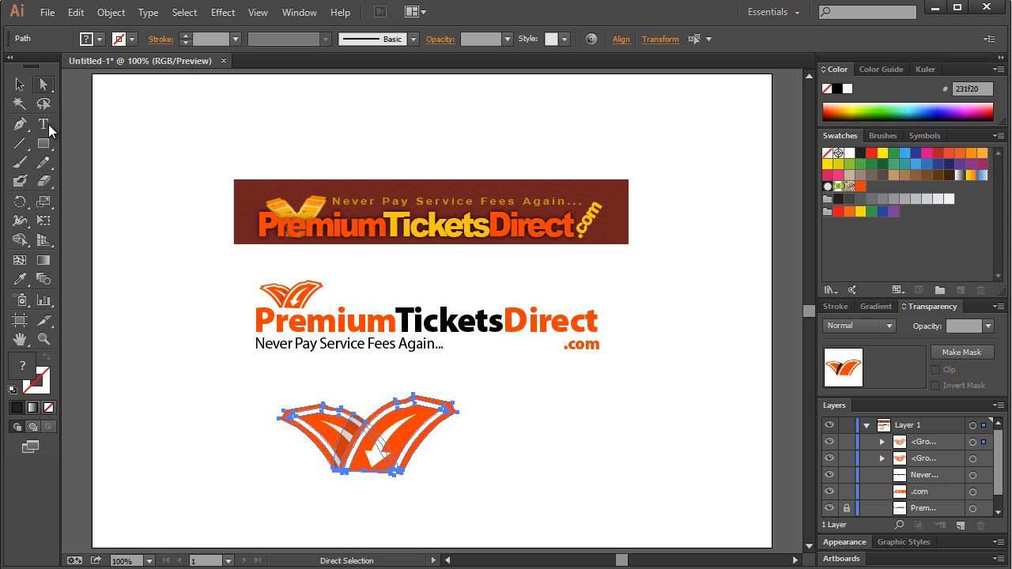
- Delete the cut-off pieces below the dividing line so the large icon has a flat base
click(43, 338)
drag(224, 382, 542, 515)
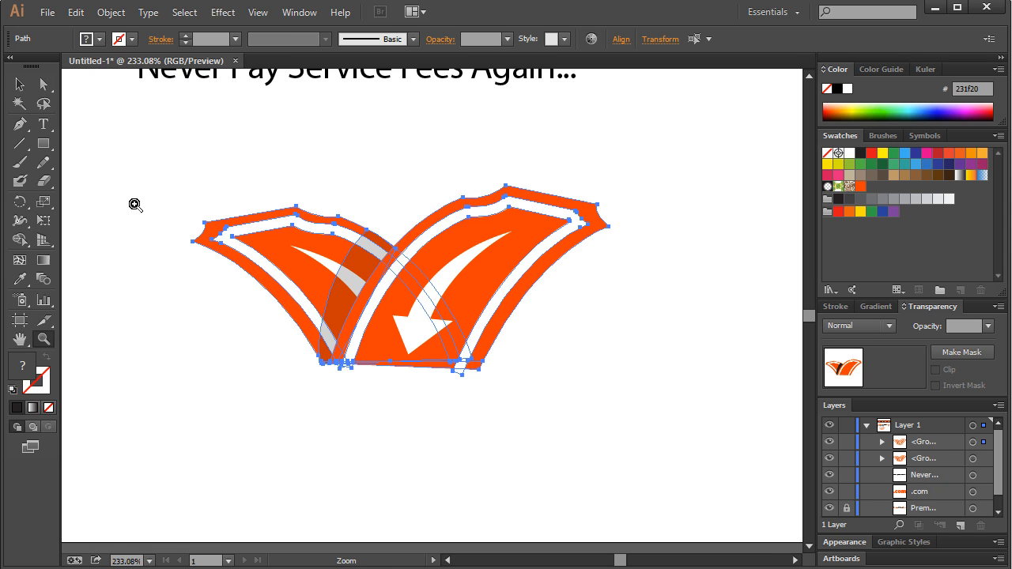
click(43, 84)
drag(528, 435, 252, 368)
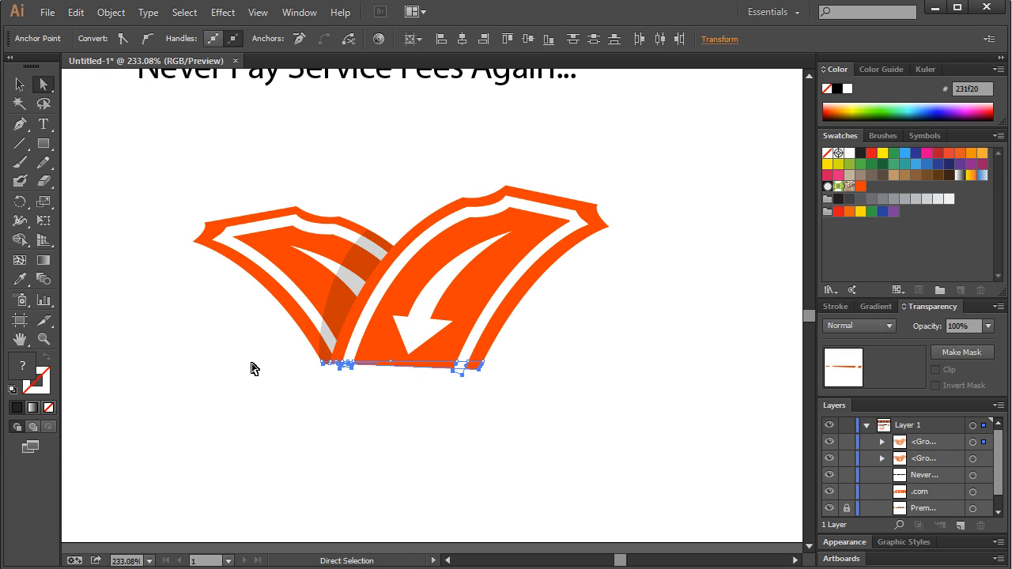
click(251, 367)
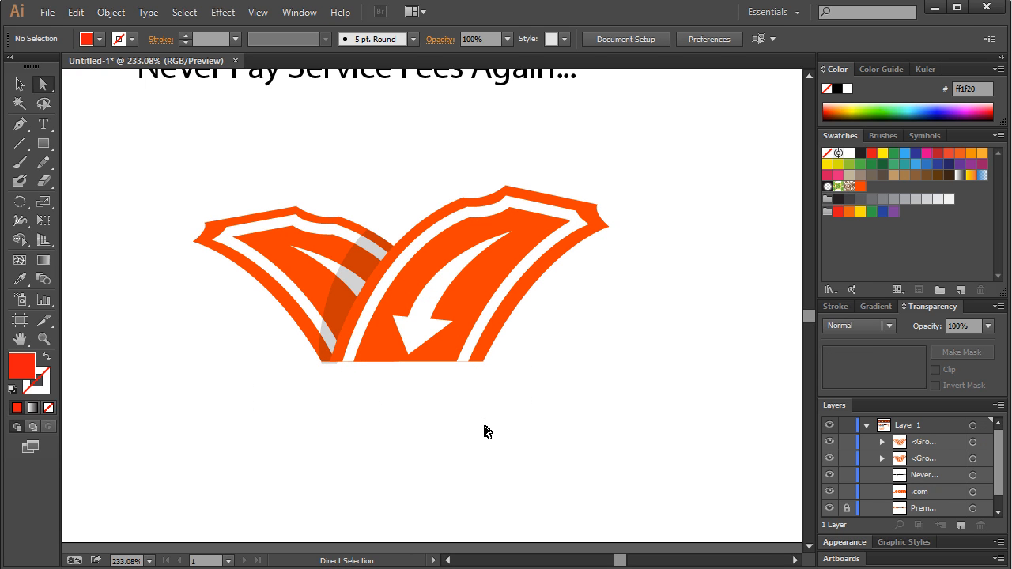
key(ctrl+1)
key(v)
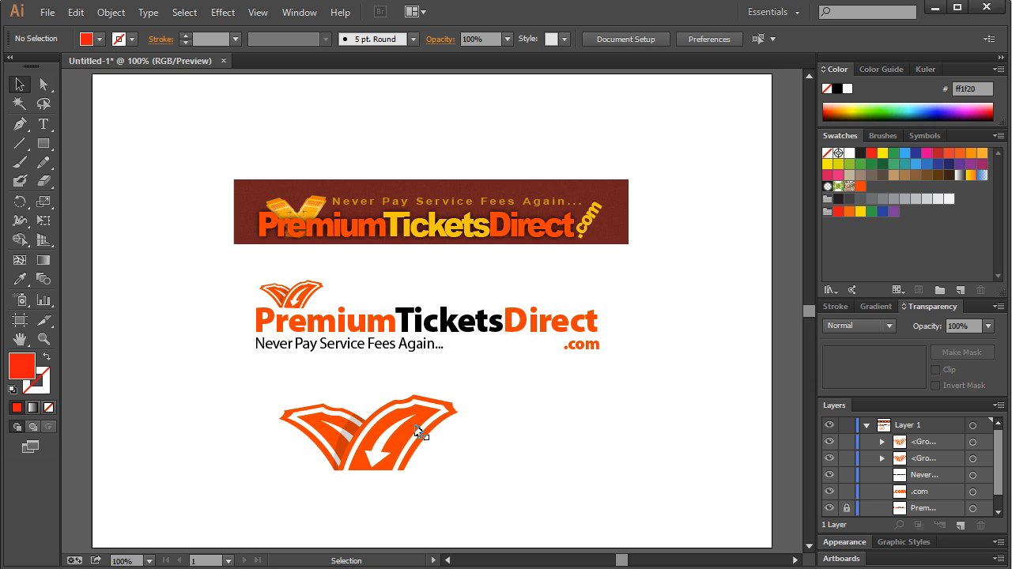
- Duplicate the trimmed large icon and place the two copies side by side below the logo
drag(415, 432, 530, 426)
key(ctrl+c)
key(ctrl+f)
click(620, 424)
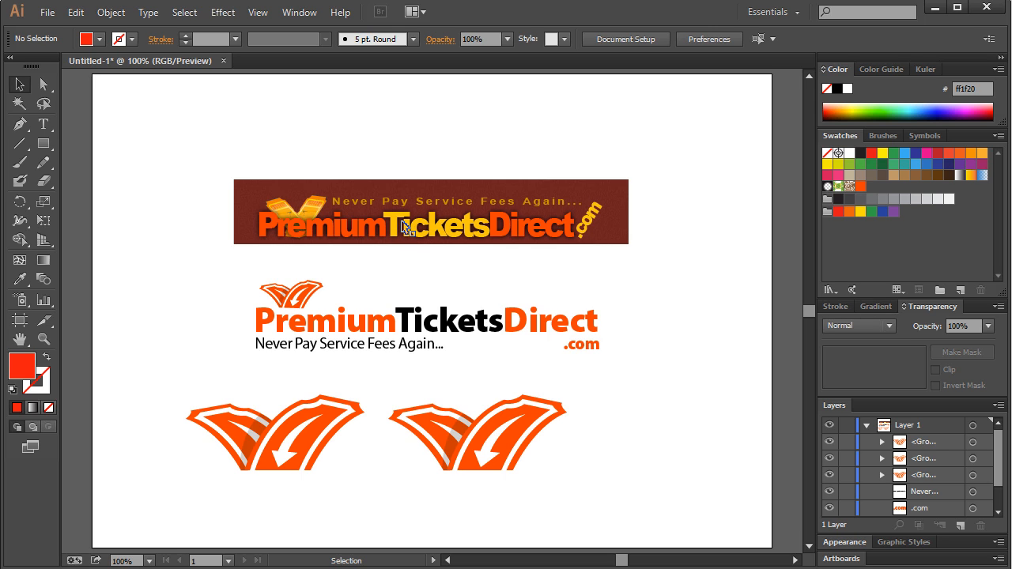
click(554, 418)
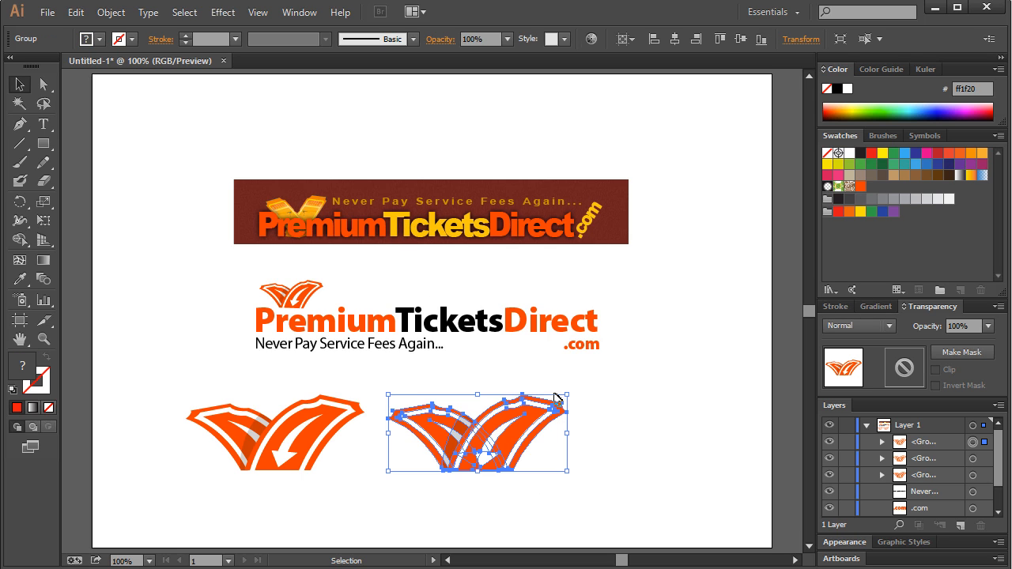
click(589, 392)
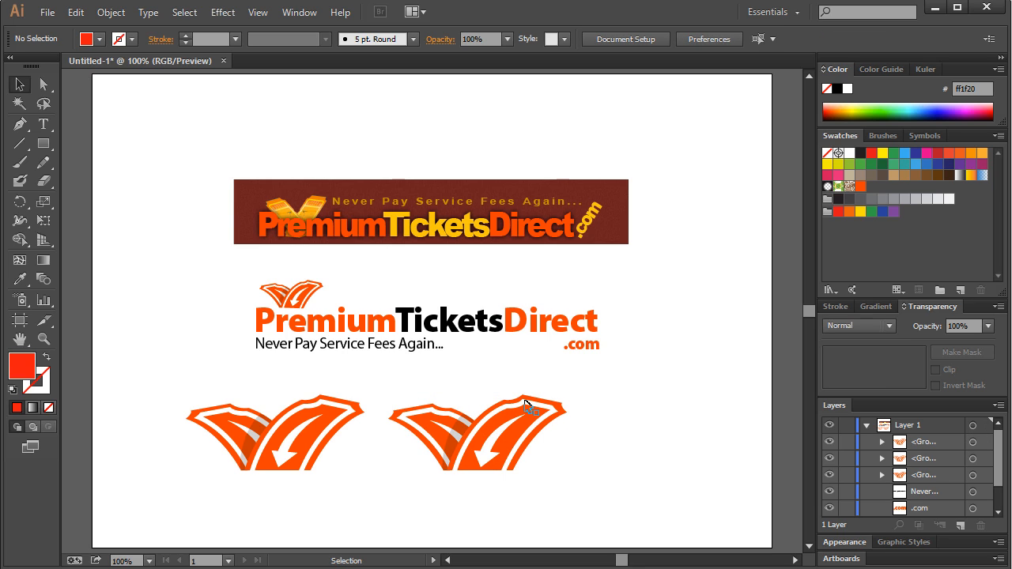
- Recolour the white ticket borders and arrows in the right-hand large icon with the yellow swatch fff200
click(44, 85)
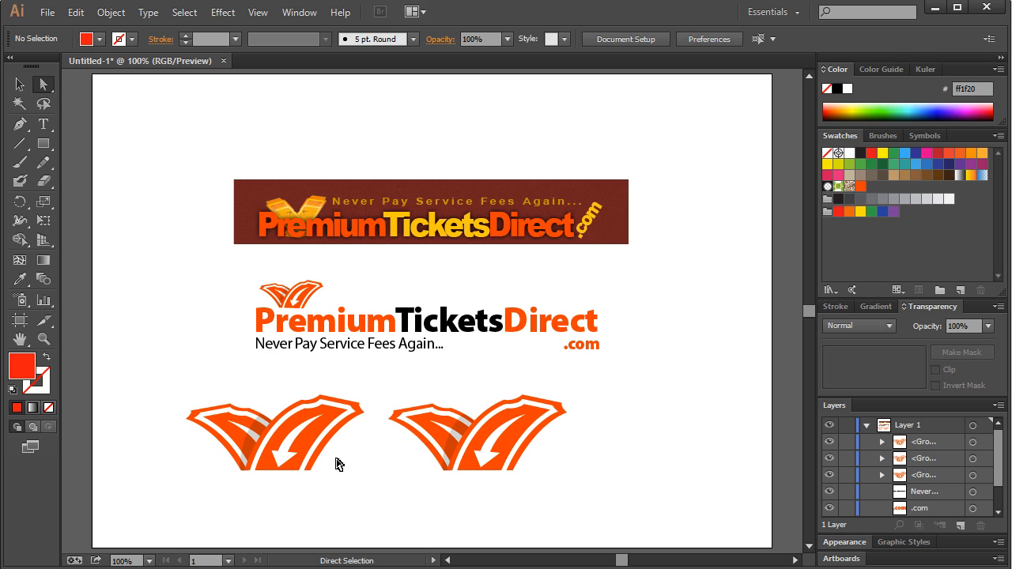
click(544, 409)
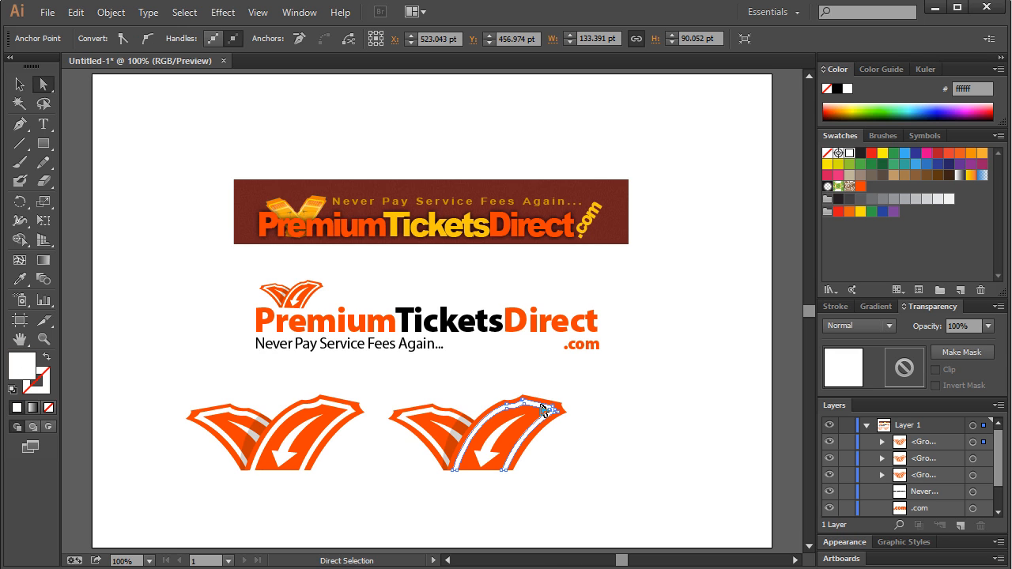
shift+click(448, 419)
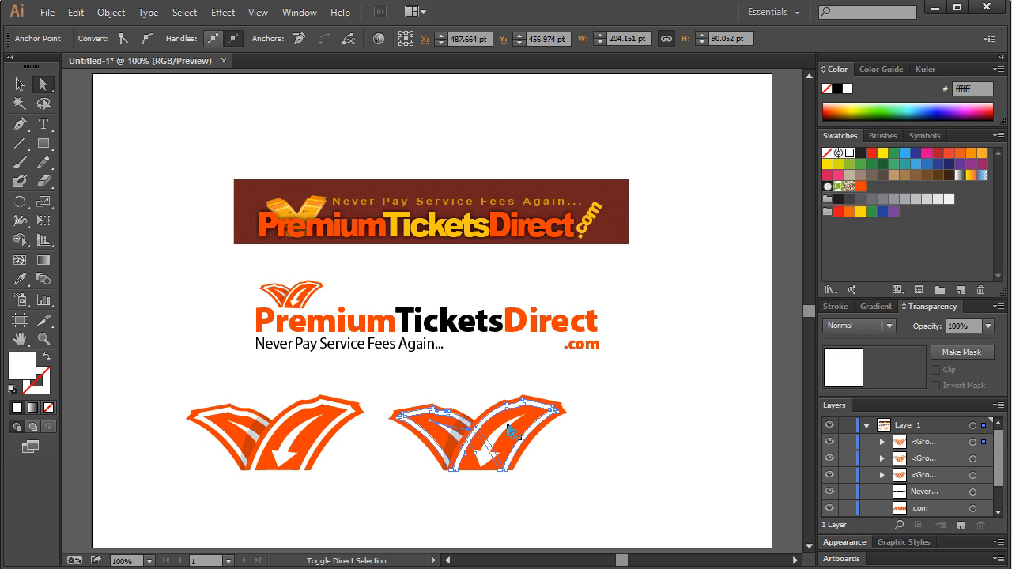
shift+click(486, 465)
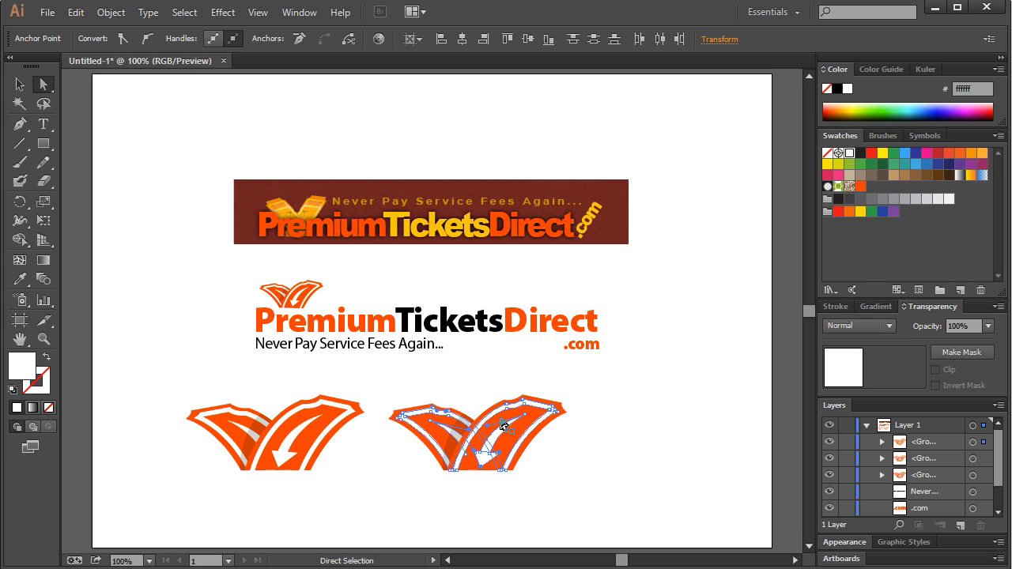
click(19, 279)
click(395, 212)
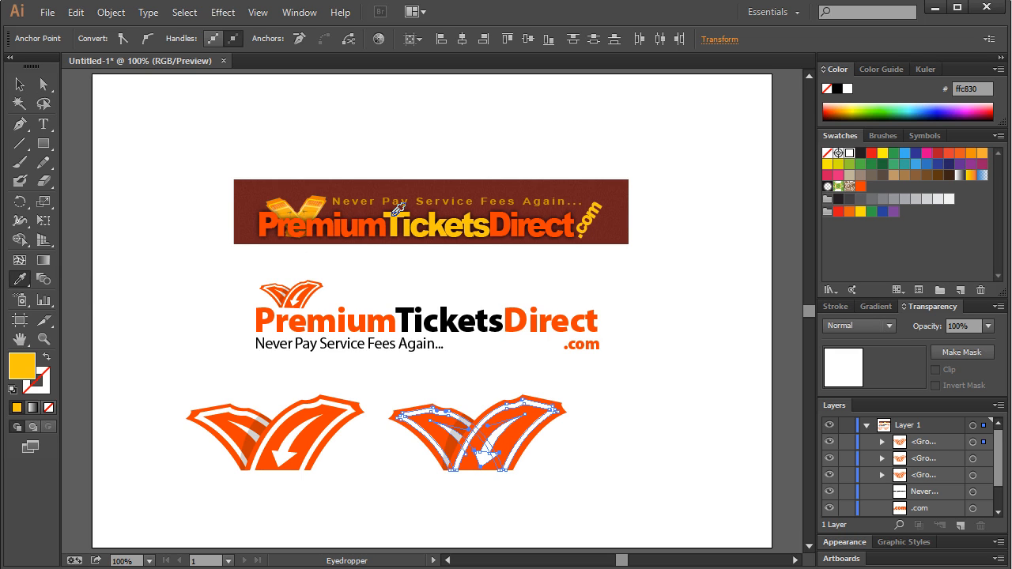
click(883, 153)
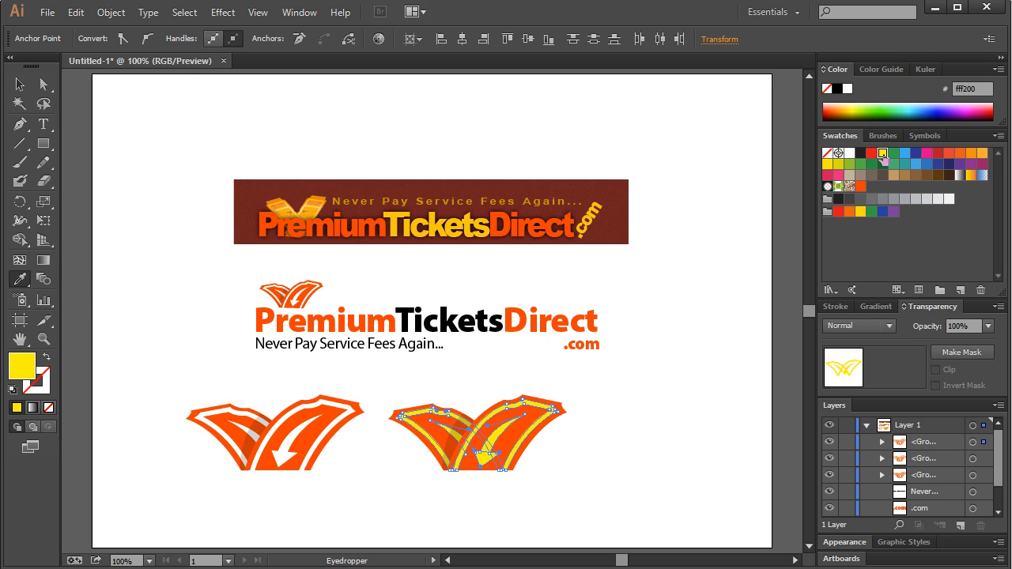
click(19, 84)
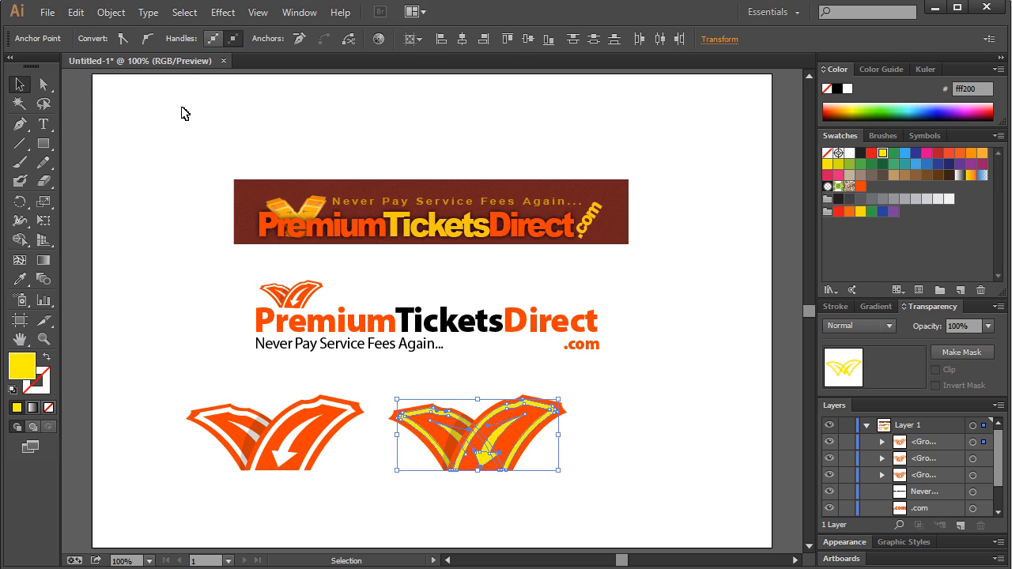
click(183, 113)
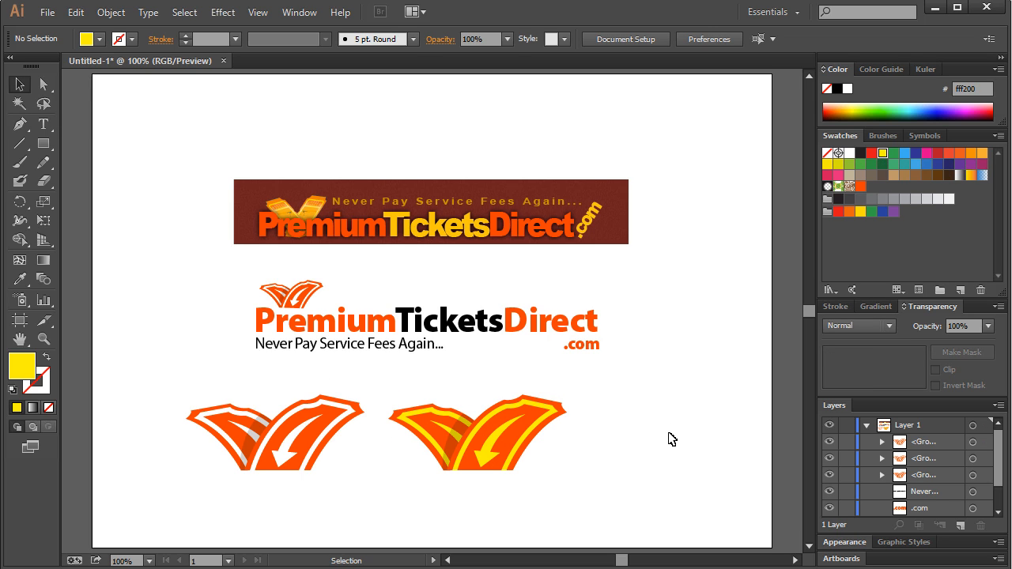
- Fill both ticket borders in the right-hand large icon with white, leaving only the arrows yellow
click(43, 84)
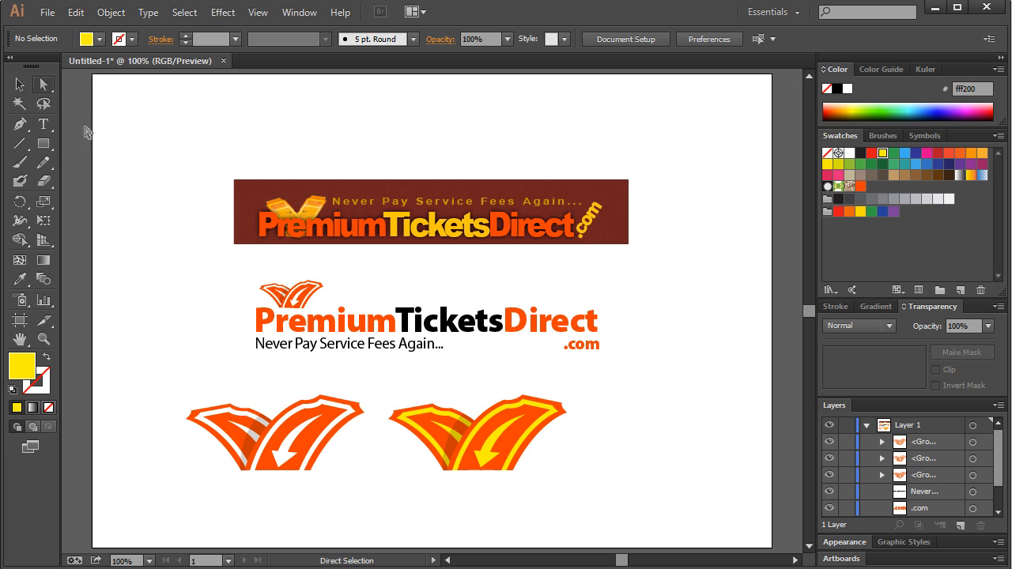
click(543, 409)
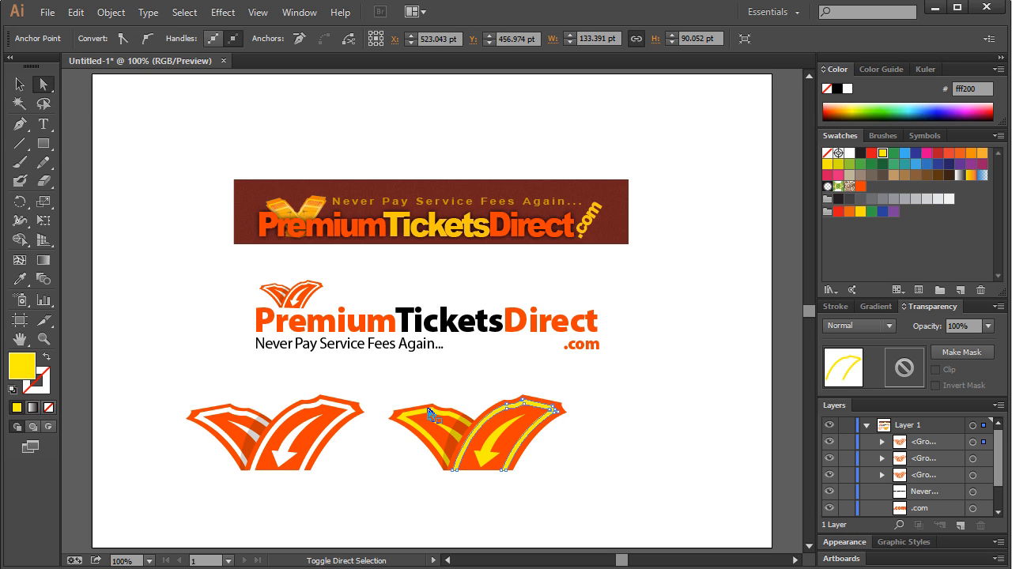
click(433, 414)
click(728, 272)
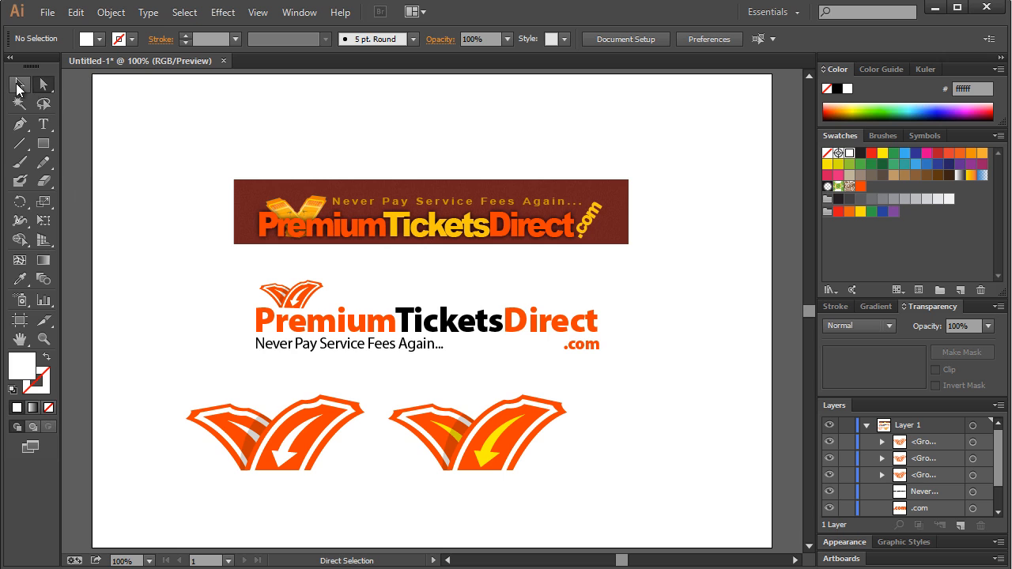
click(19, 84)
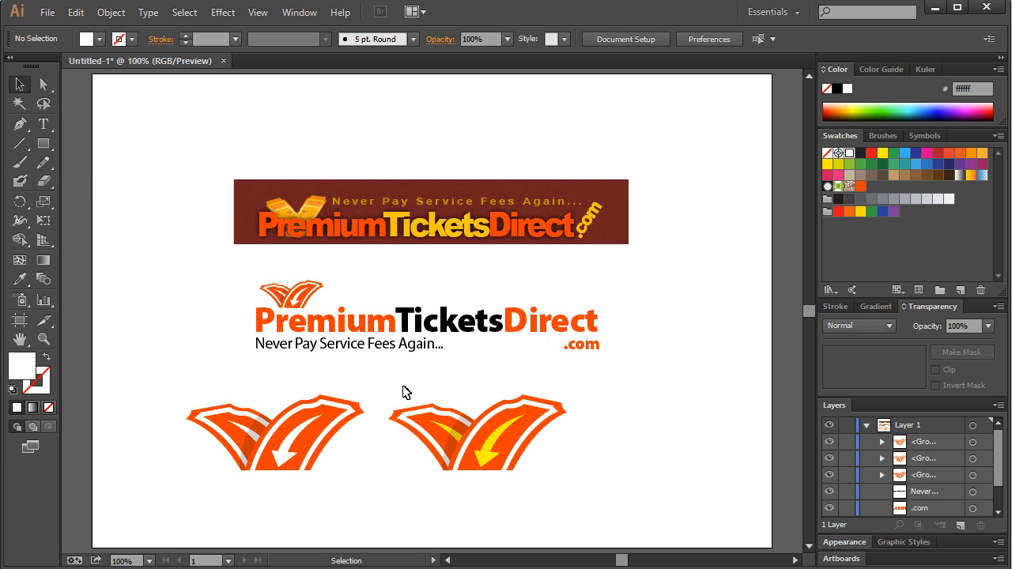
- Shift the two large icons left together and scale them down to make room beside them
drag(183, 389, 502, 468)
drag(458, 440, 425, 440)
drag(508, 486, 577, 428)
- Try a third copy of the yellow-arrow icon beside the other two large icons, and remove it
key(ctrl+c)
key(ctrl+f)
click(634, 496)
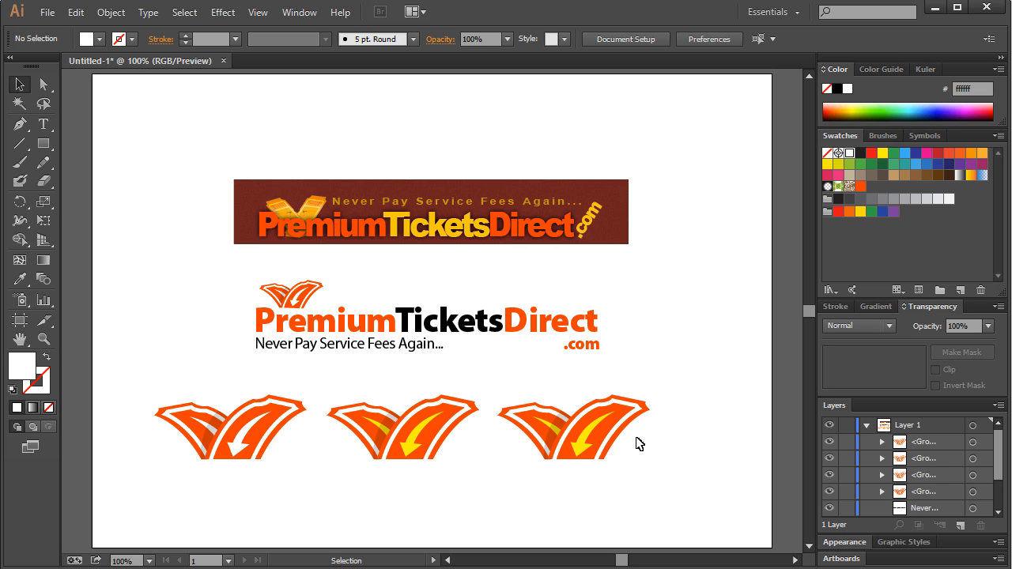
drag(666, 387, 498, 480)
drag(567, 435, 582, 436)
click(703, 423)
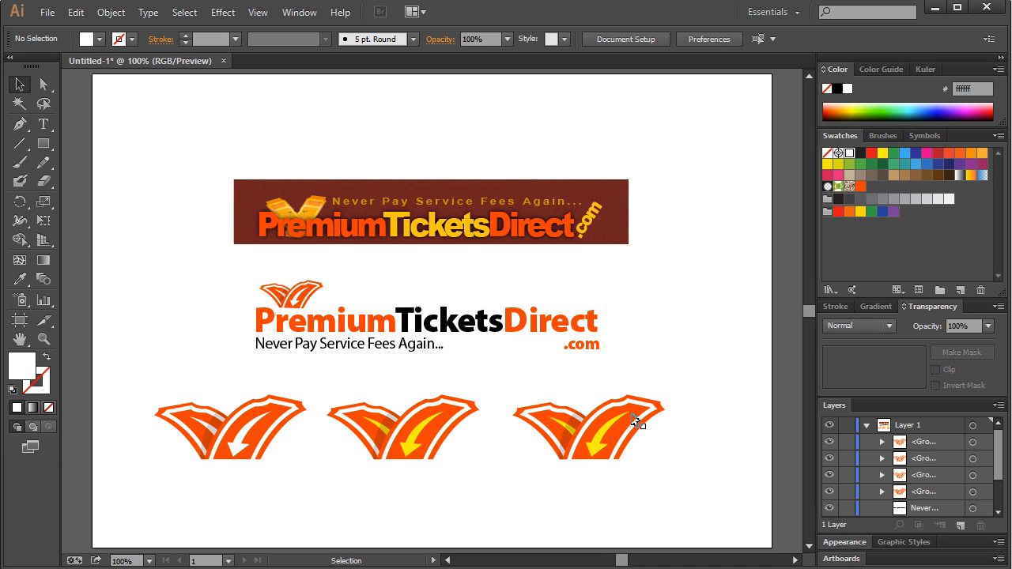
drag(693, 379, 705, 415)
drag(669, 474, 511, 392)
key(Delete)
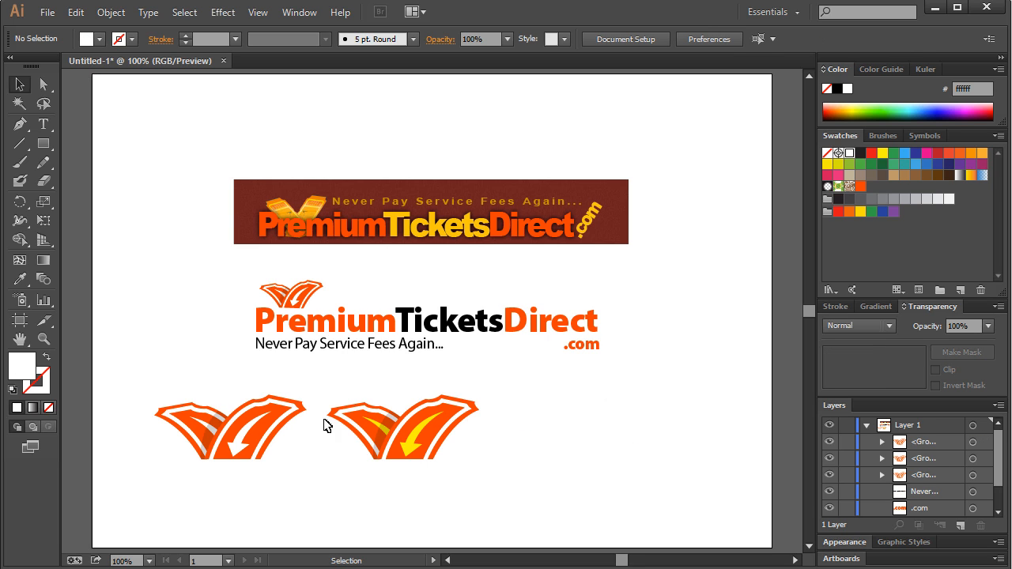
- Replace the small icon in the logo with the yellow-arrow icon, scaled down to sit above the word Premium
click(295, 291)
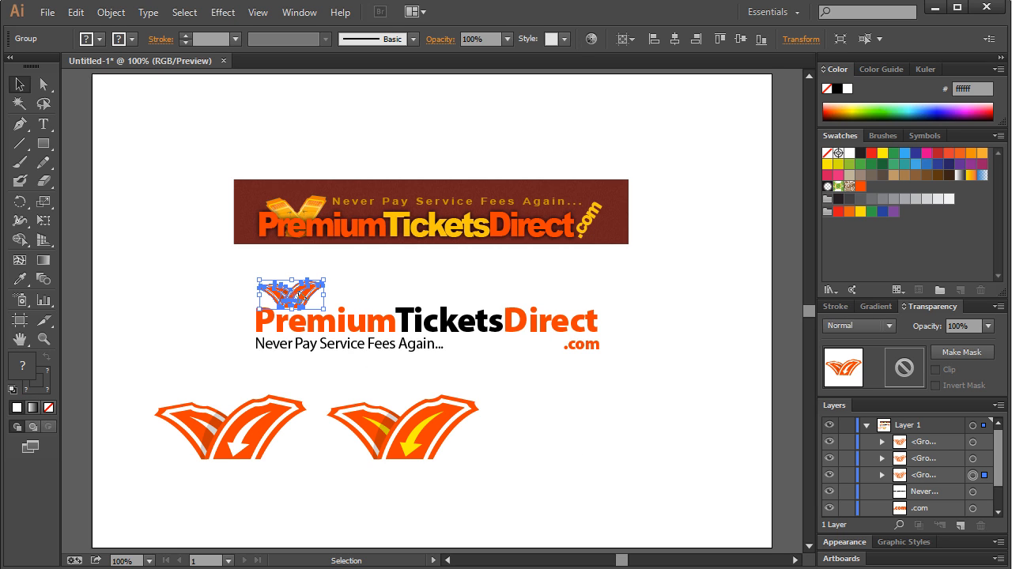
key(Delete)
drag(335, 366, 498, 492)
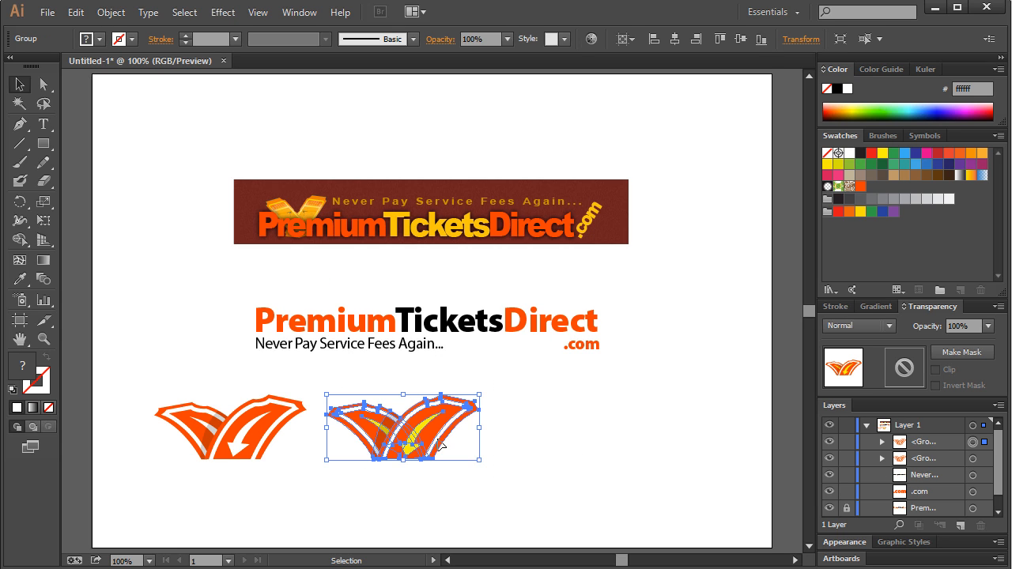
key(a)
key(v)
drag(480, 394, 306, 293)
click(370, 278)
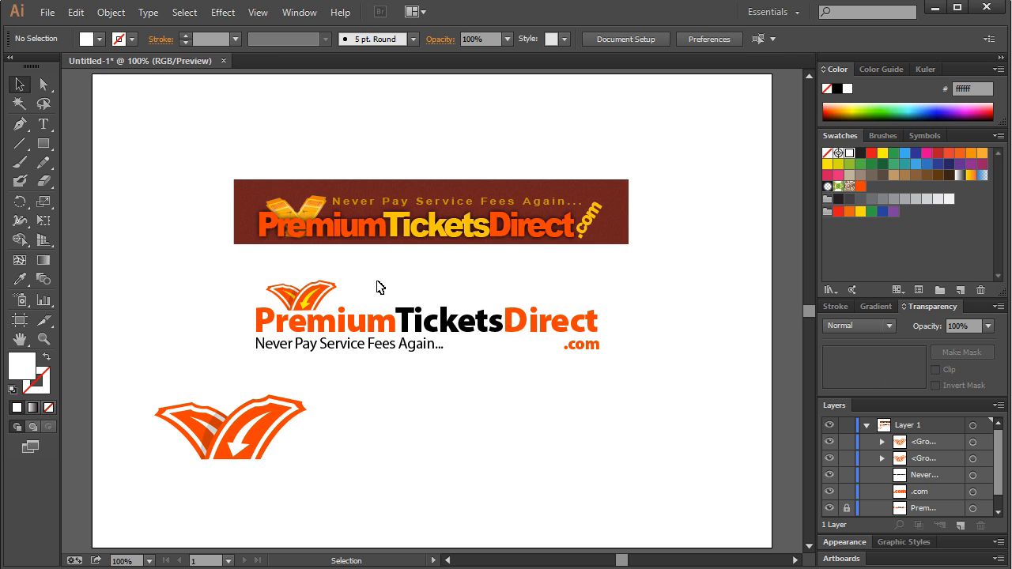
- Nudge the yellow-arrow icon above the wordmark slightly to the right
click(321, 295)
key(Right)
key(Right)
key(Right)
click(399, 280)
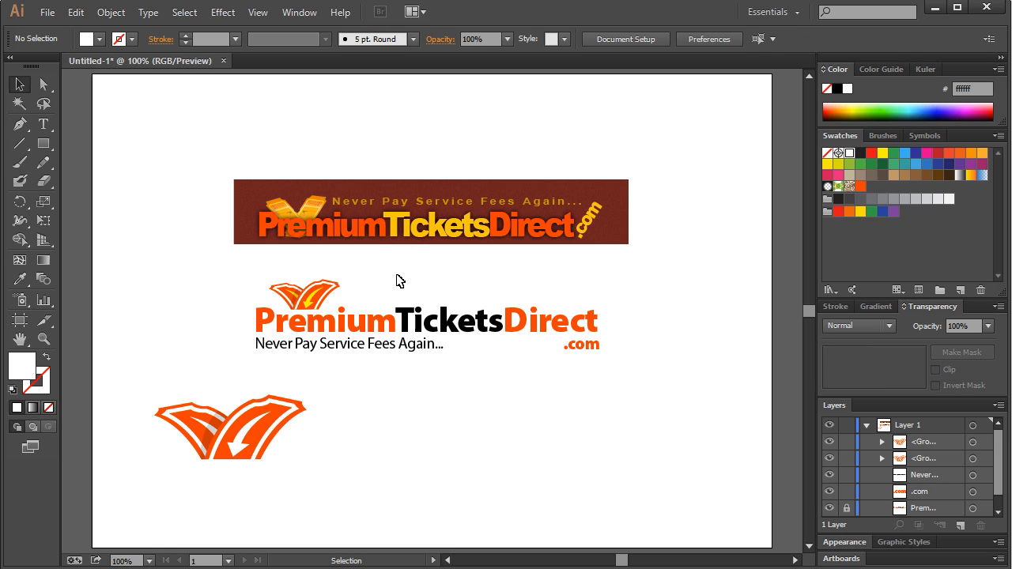
- Delete the leftover large icon with the white arrows below the logo
click(346, 288)
click(409, 283)
drag(333, 487, 156, 391)
key(Delete)
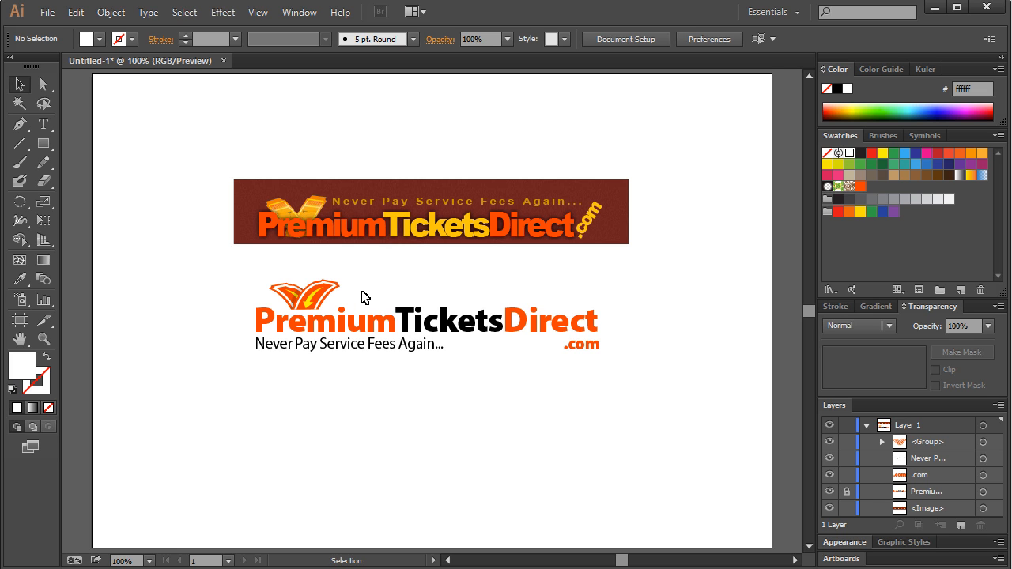
- Enlarge the icon above the wordmark slightly and shift it a little to the left
drag(207, 272, 609, 386)
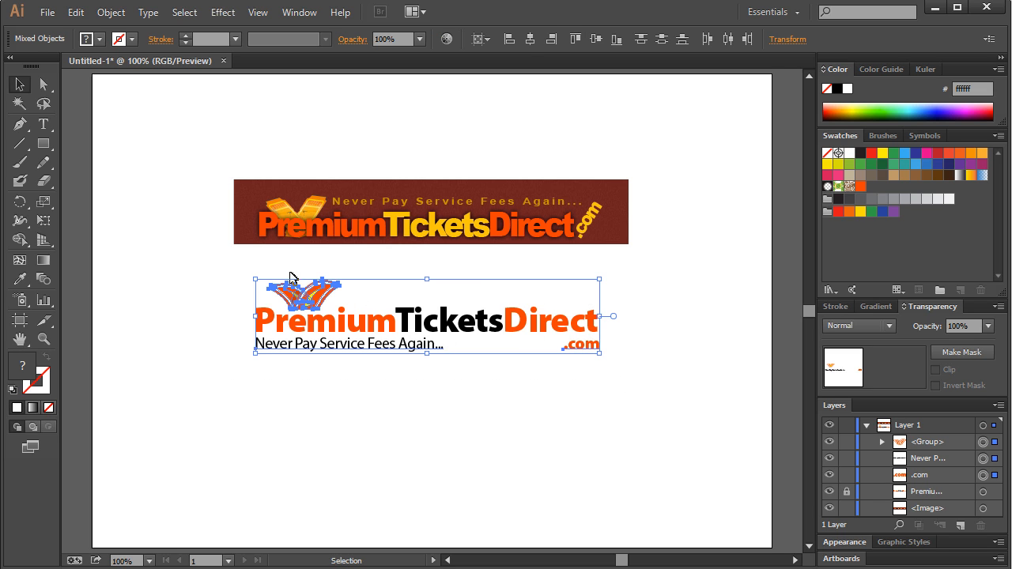
click(256, 257)
click(338, 285)
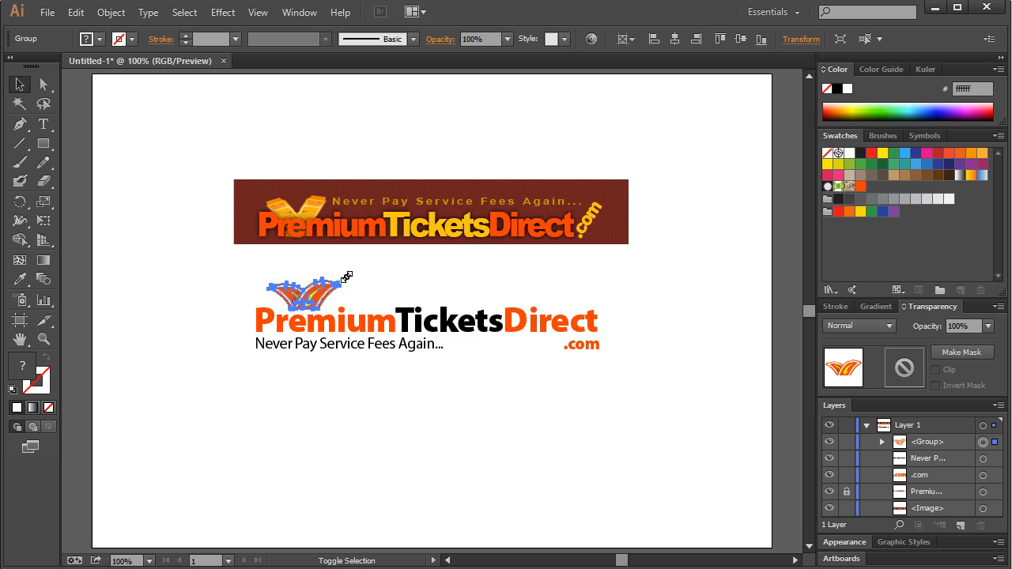
drag(347, 277, 354, 273)
click(394, 275)
click(339, 290)
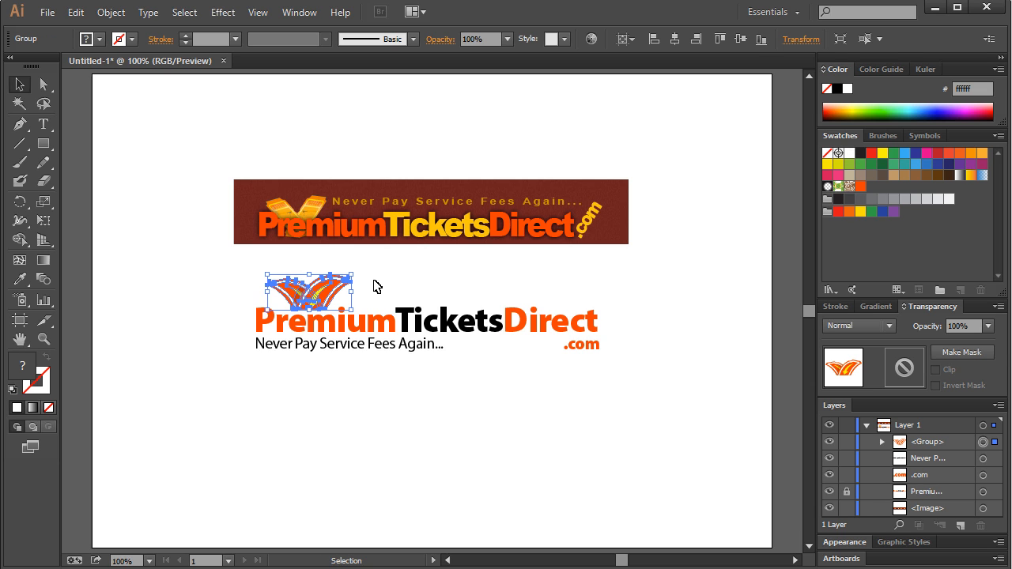
click(463, 272)
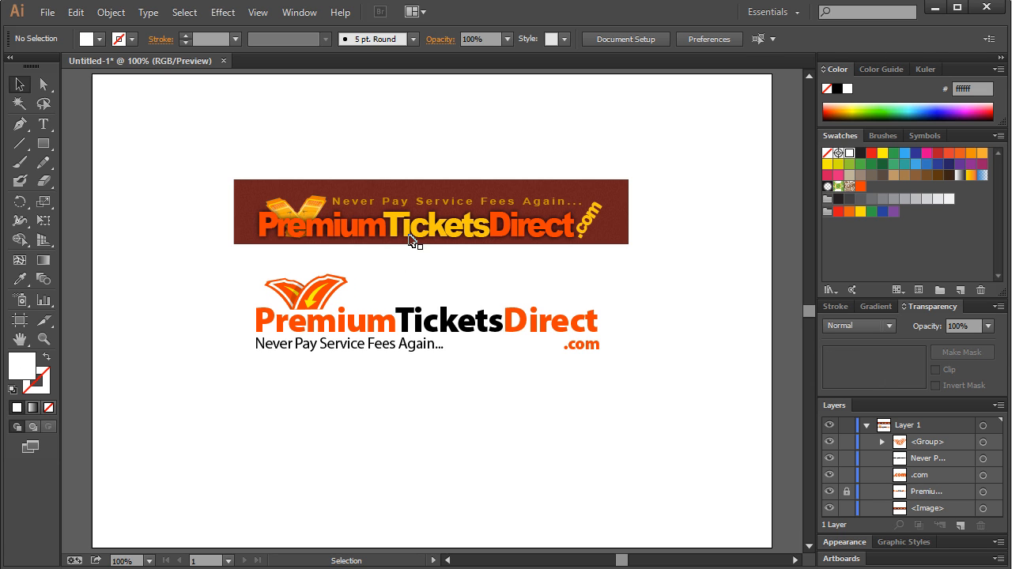
- Move the tagline slightly lower and enlarge the .com text, keeping it aligned under the end of the wordmark
click(392, 349)
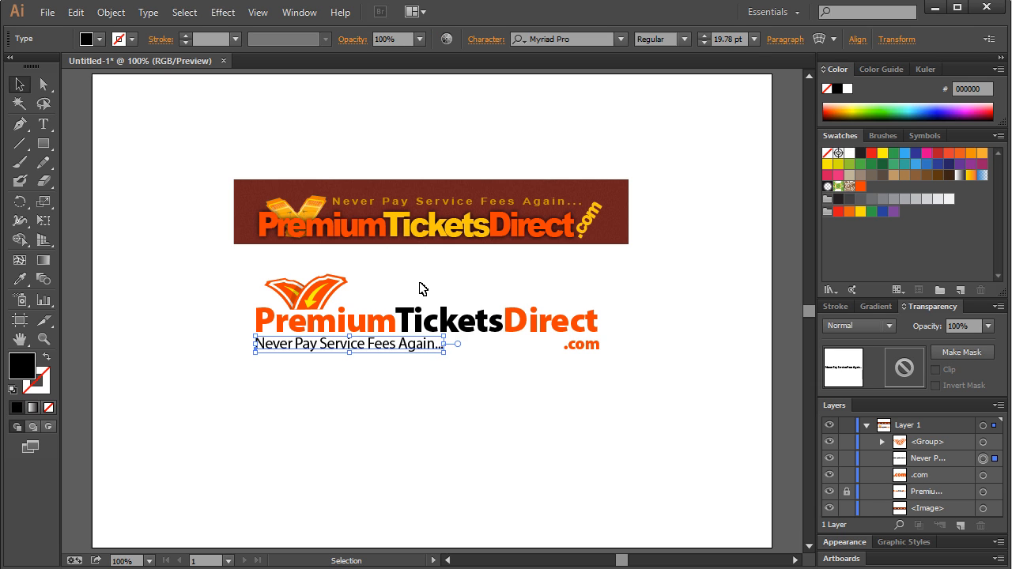
click(606, 331)
click(590, 348)
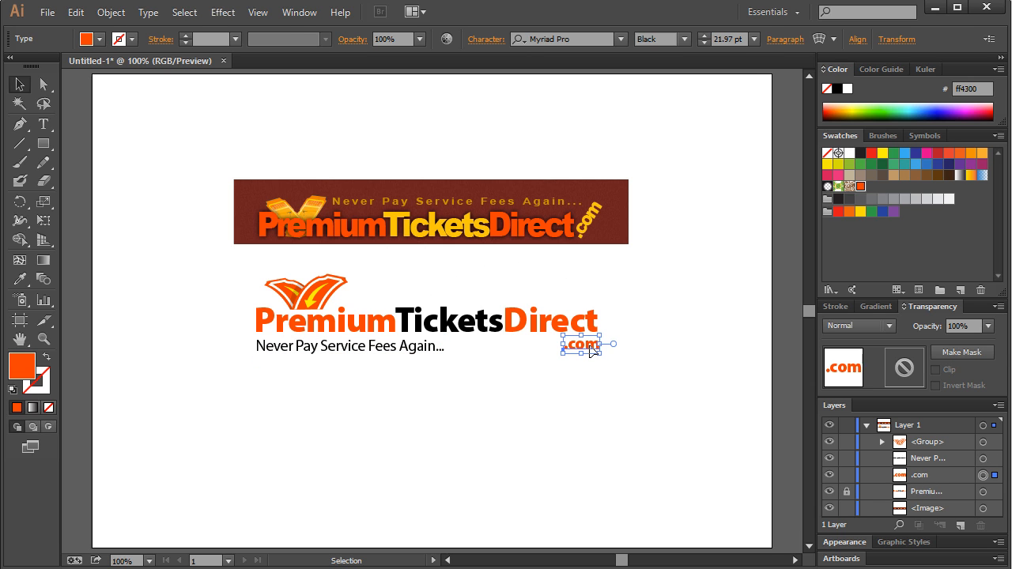
drag(564, 356, 557, 356)
drag(551, 361, 551, 359)
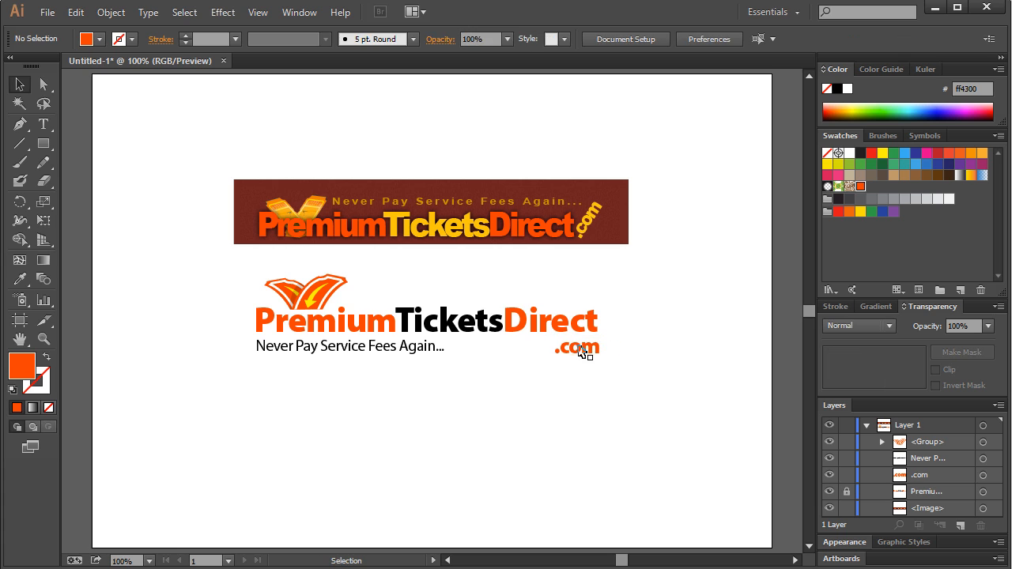
click(650, 319)
click(332, 229)
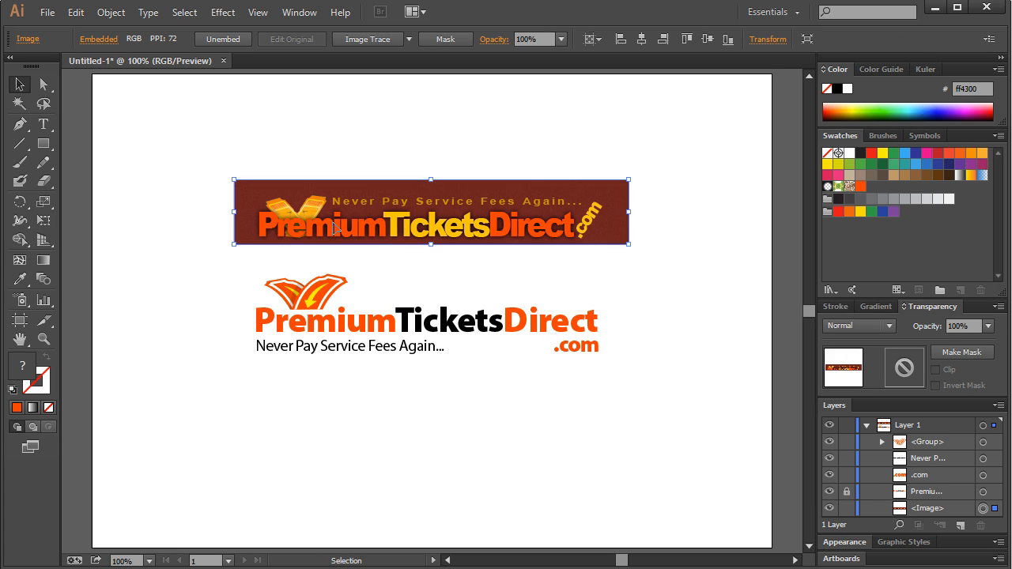
click(631, 317)
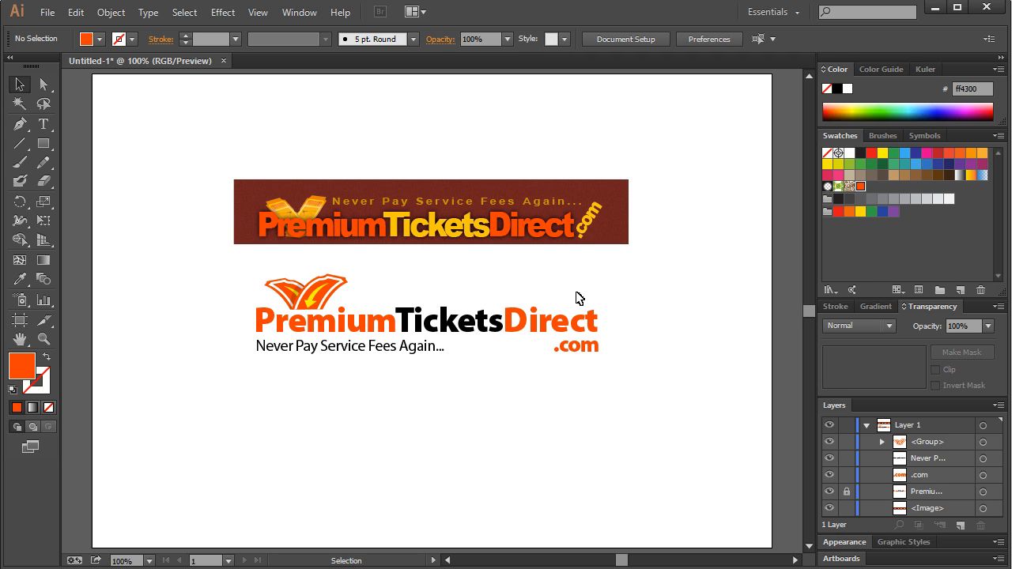
drag(212, 290, 656, 429)
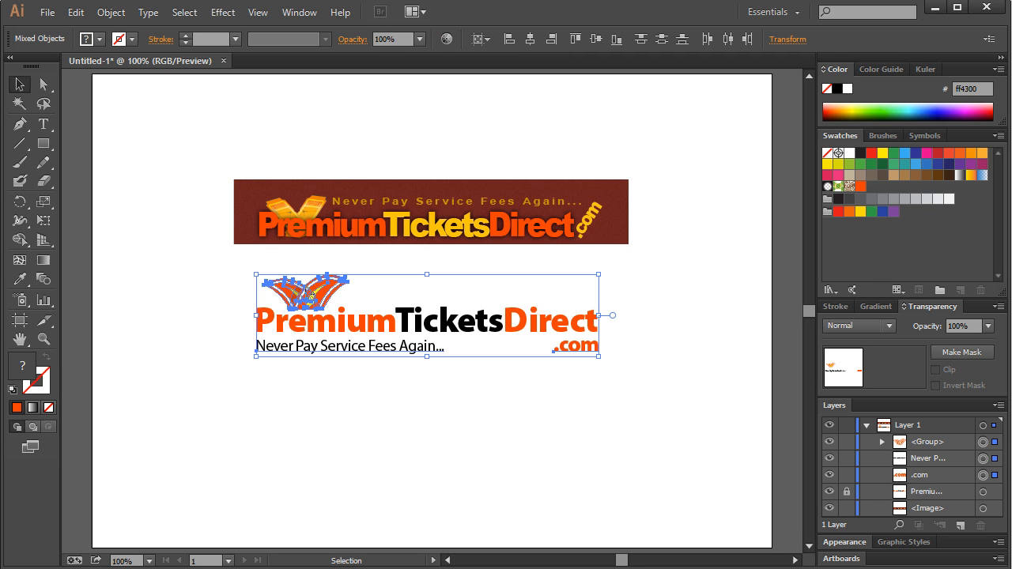
drag(310, 294, 303, 332)
key(ctrl+z)
- Unlock the wordmark and move the complete logo straight down to the lower half of the artboard
click(802, 473)
drag(186, 282, 649, 396)
drag(323, 306, 323, 413)
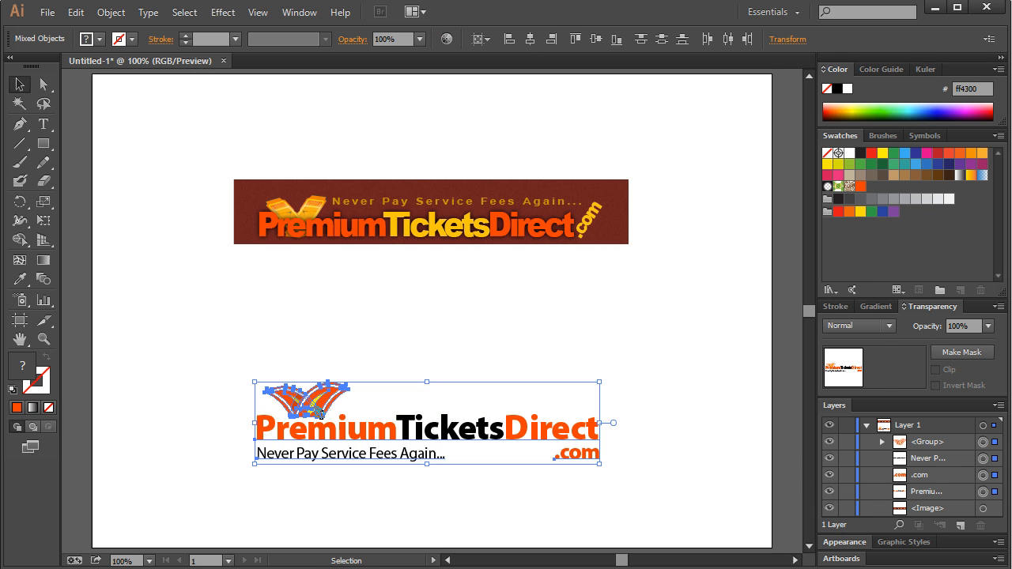
- Group all parts of the logo and convert its text to outlines
key(ctrl+g)
key(ctrl+shift+o)
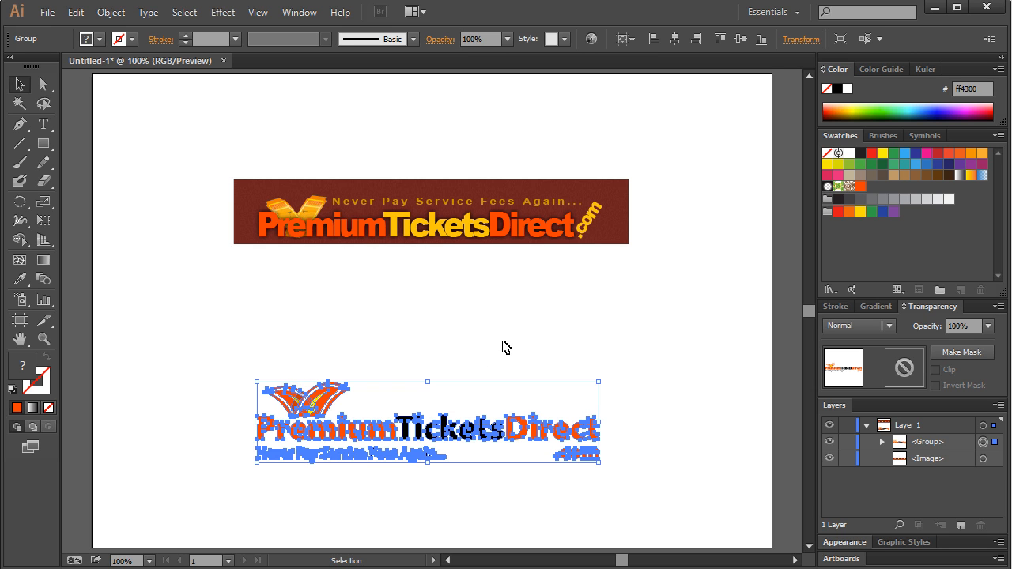
click(419, 341)
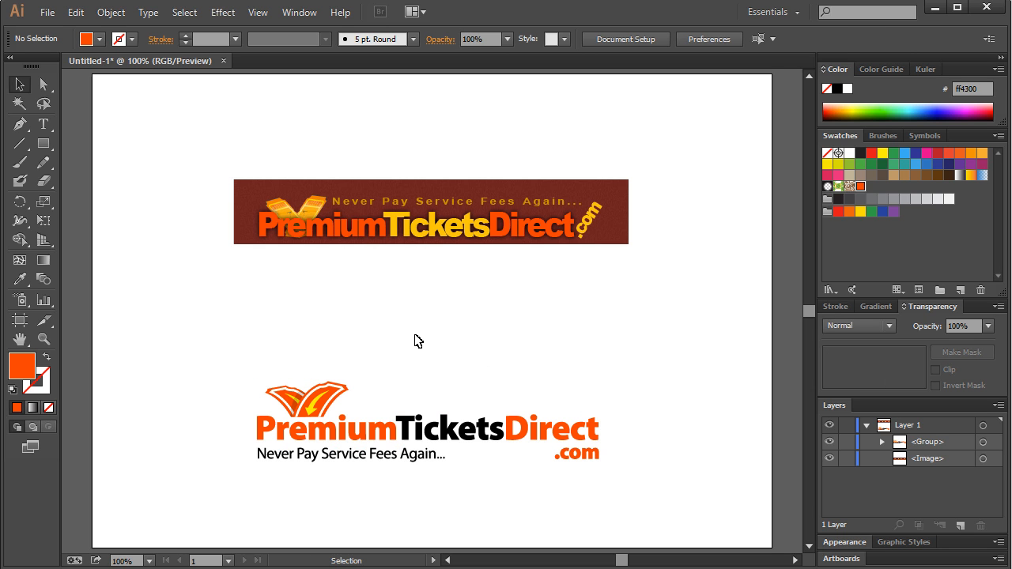
click(110, 13)
mouse_move(205, 334)
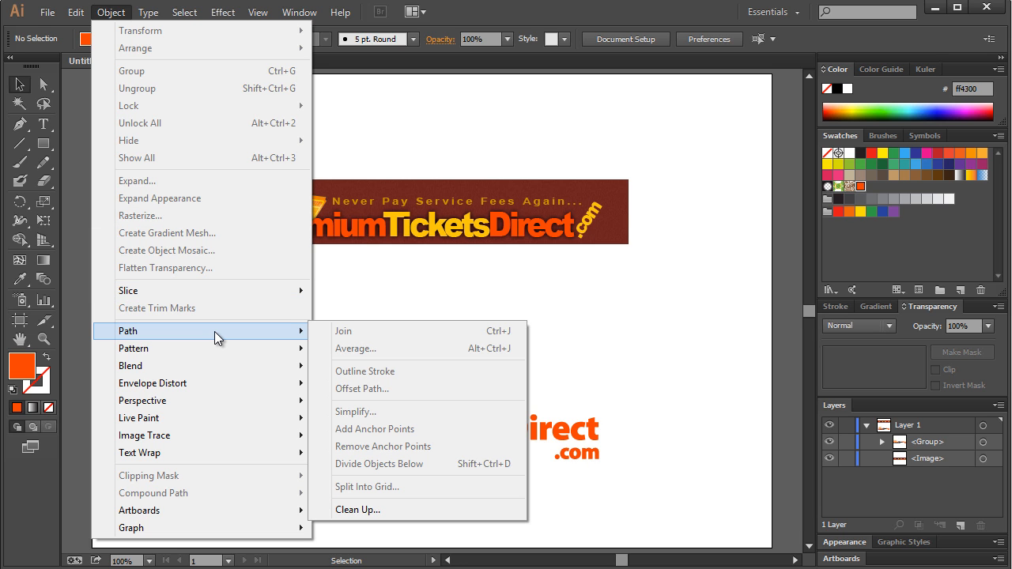
click(558, 327)
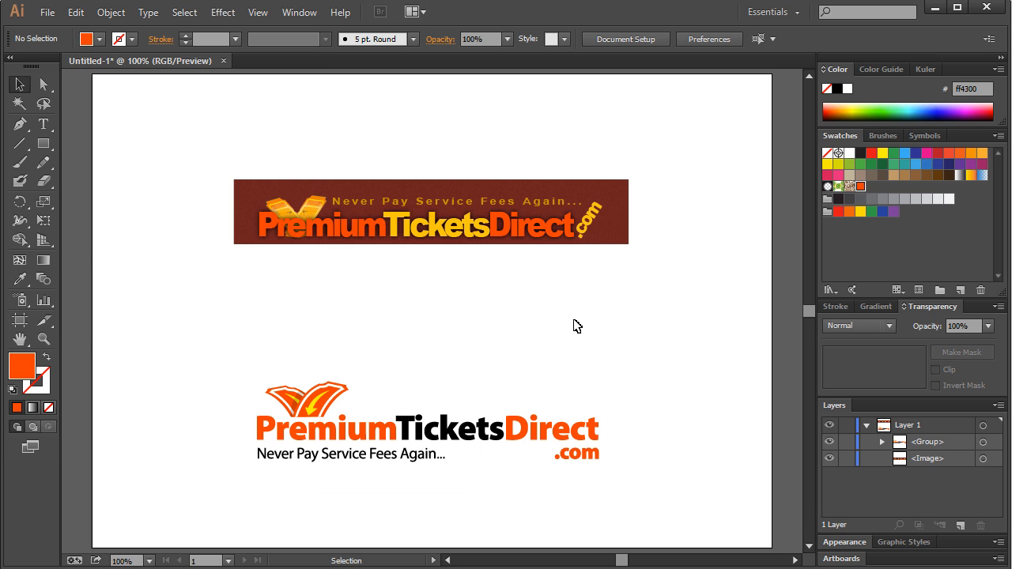
drag(360, 376, 632, 449)
click(600, 378)
click(366, 231)
click(457, 308)
- Move the original banner image off the artboard, placing it just above the artboard's upper edge
click(370, 219)
drag(367, 218, 369, 160)
click(383, 253)
scroll(384, 258, up, 1)
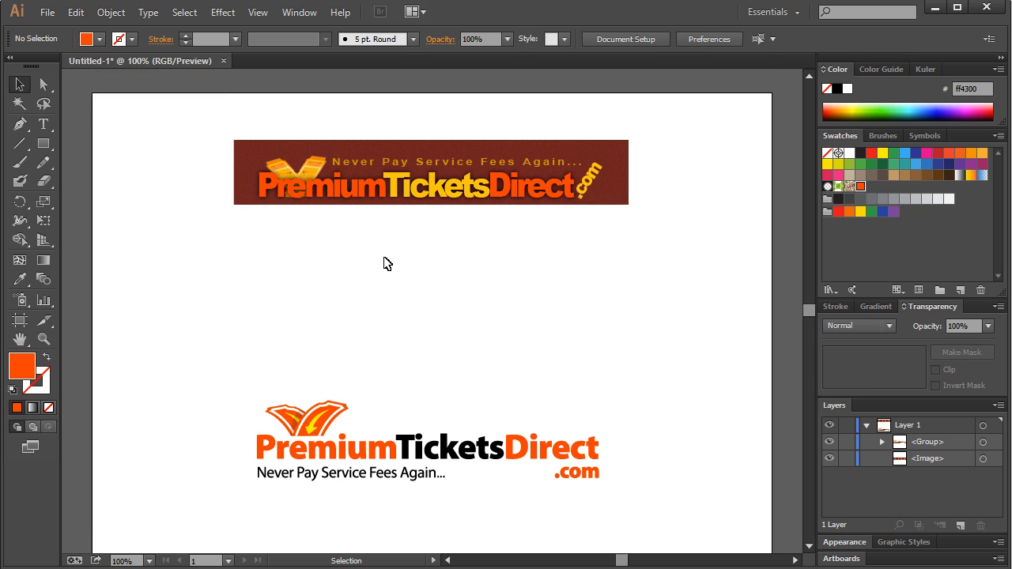
scroll(387, 264, down, 1)
key(ctrl+minus)
key(ctrl+minus)
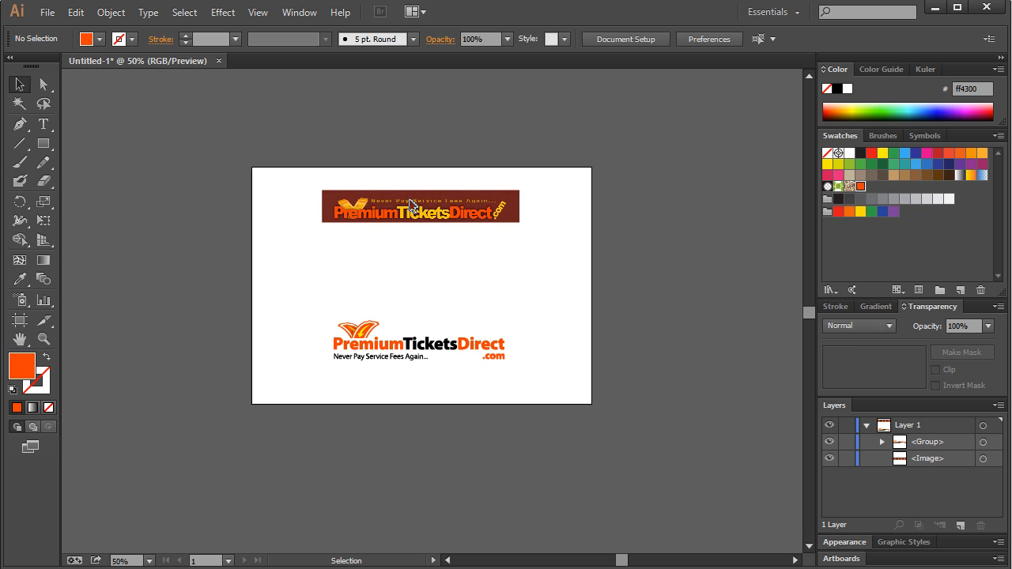
drag(411, 204, 406, 133)
click(414, 237)
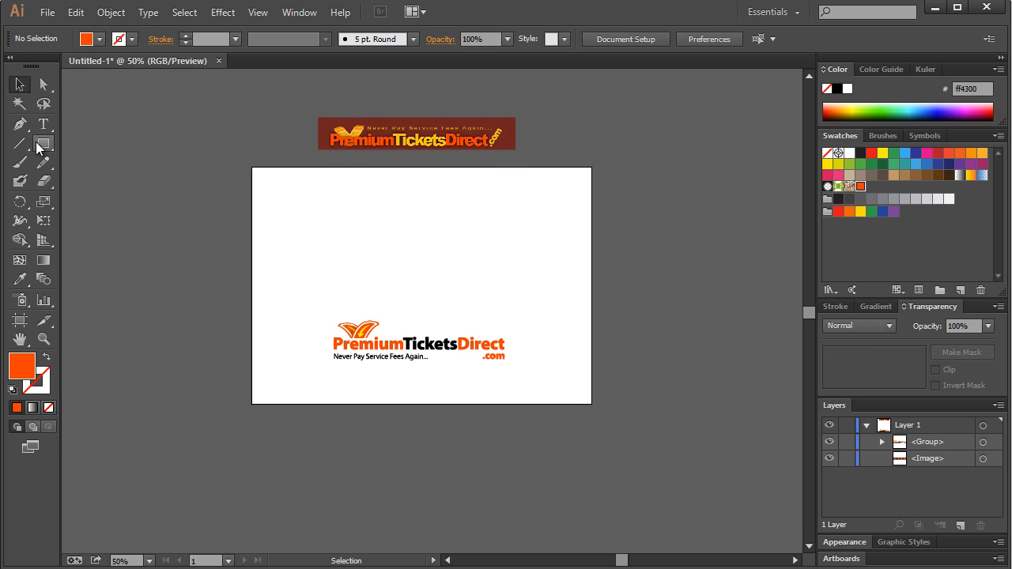
- Sample the banner's maroon background colour 742525 and draw a full-width rectangle over the upper half of the artboard
click(20, 278)
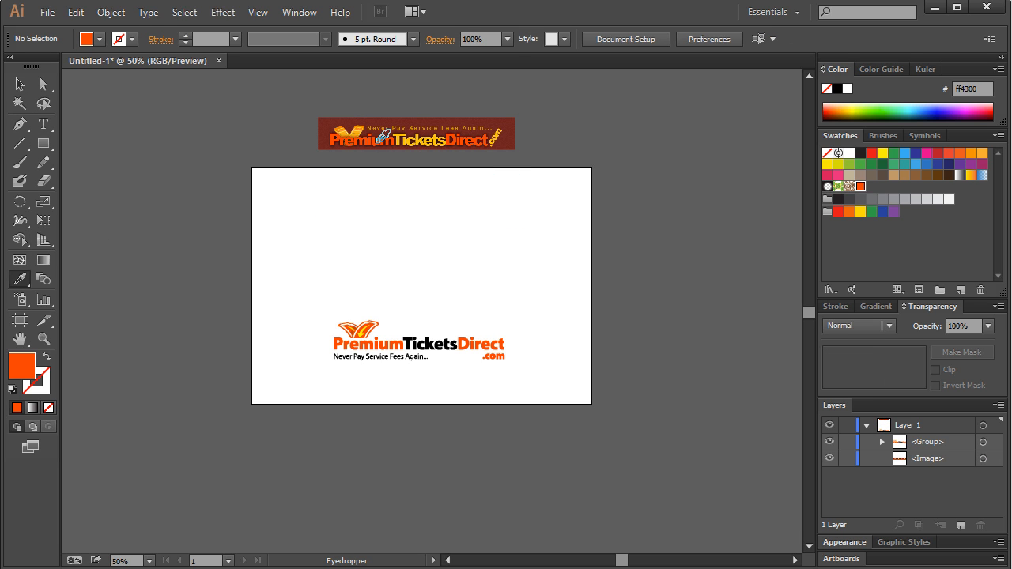
click(321, 123)
click(44, 143)
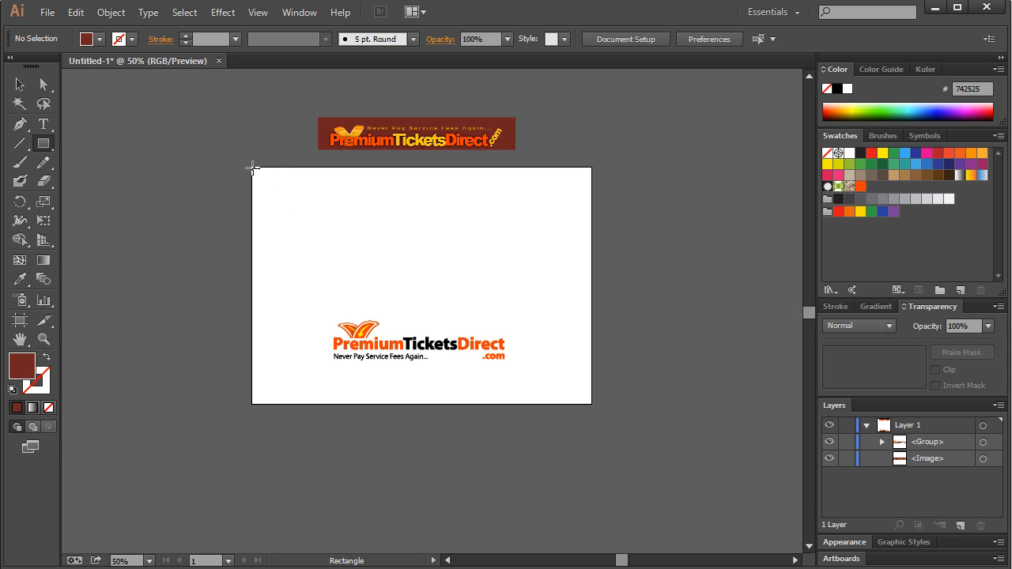
drag(253, 168, 591, 284)
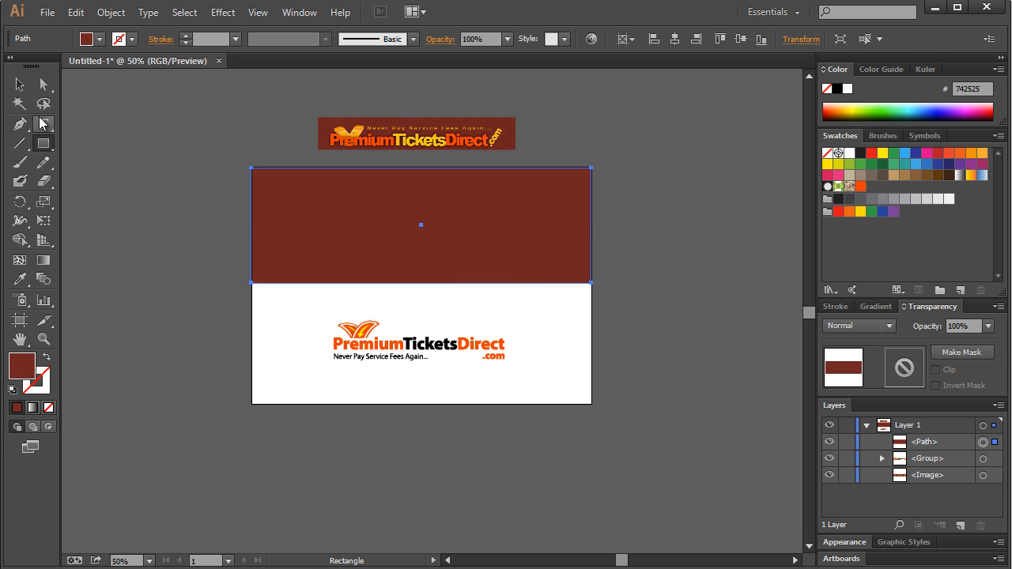
- Send the maroon rectangle to the bottom of the layer stack and lock it
key(v)
drag(918, 447, 875, 489)
click(846, 476)
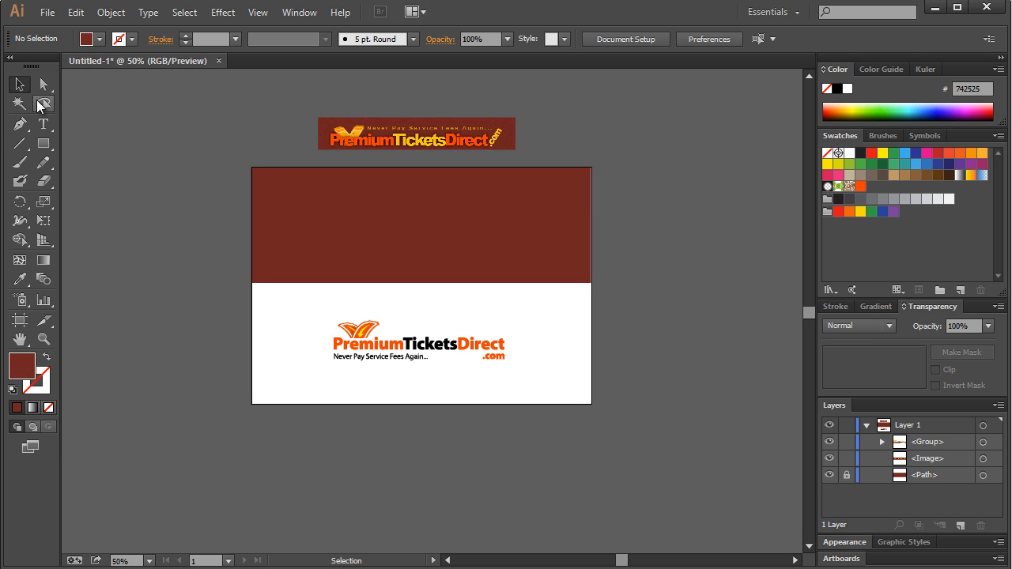
- Duplicate the grouped logo straight up onto the maroon rectangle
key(ctrl+1)
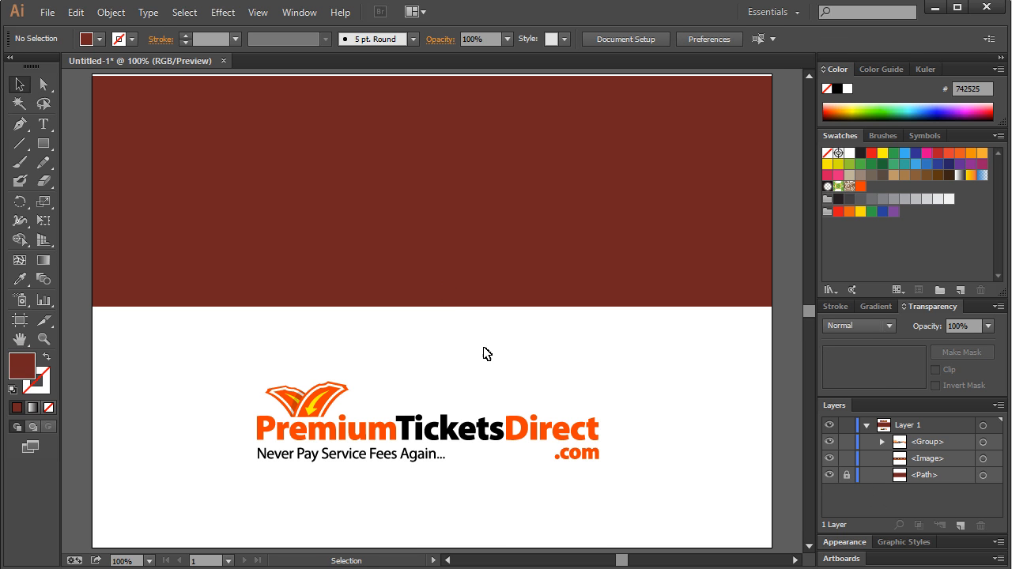
drag(209, 359, 663, 485)
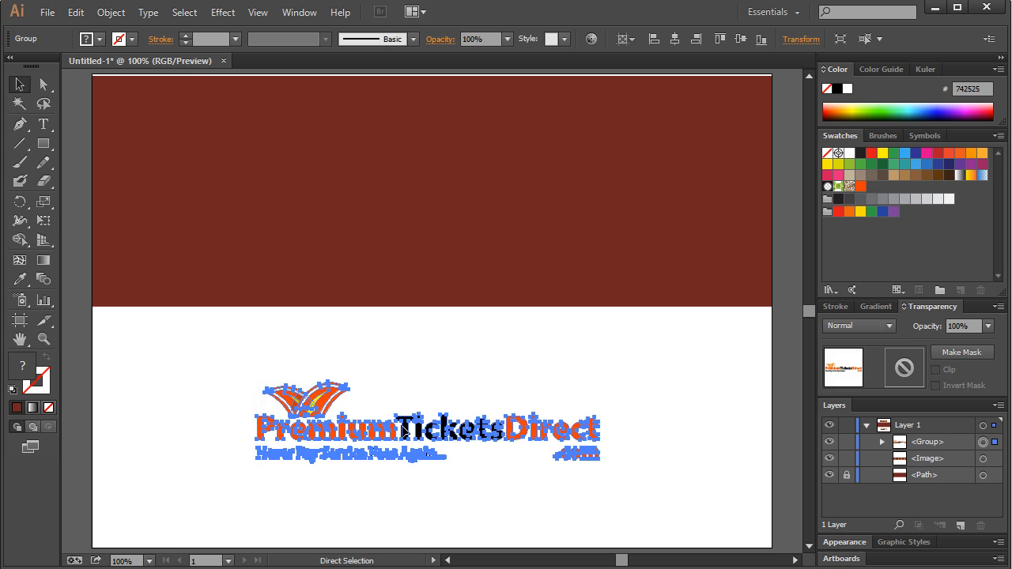
drag(382, 444, 382, 223)
click(479, 369)
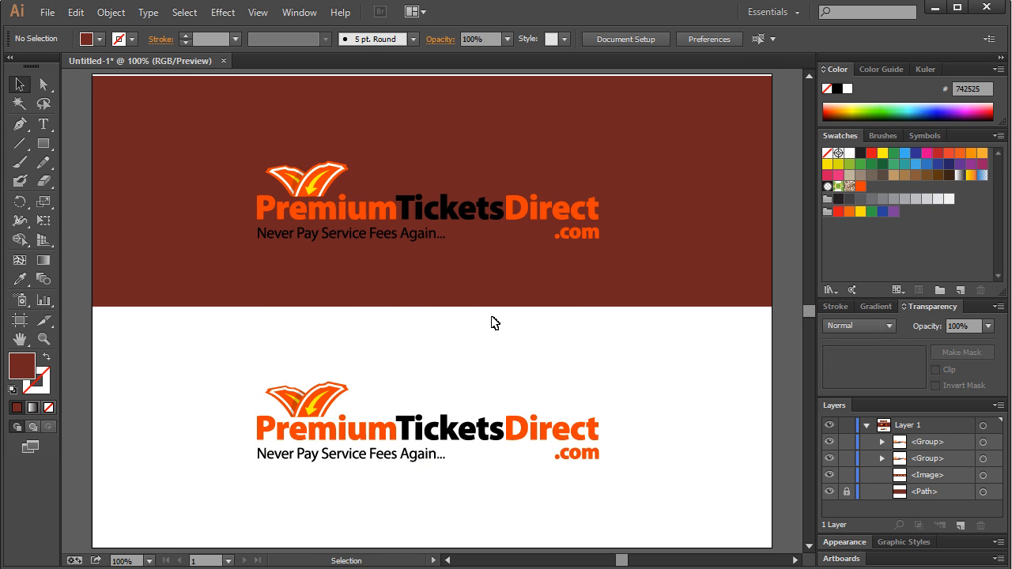
- Recolour the word Tickets in the logo copy on the maroon background with the yellow sampled from the ticket icon's arrow
scroll(495, 323, up, 3)
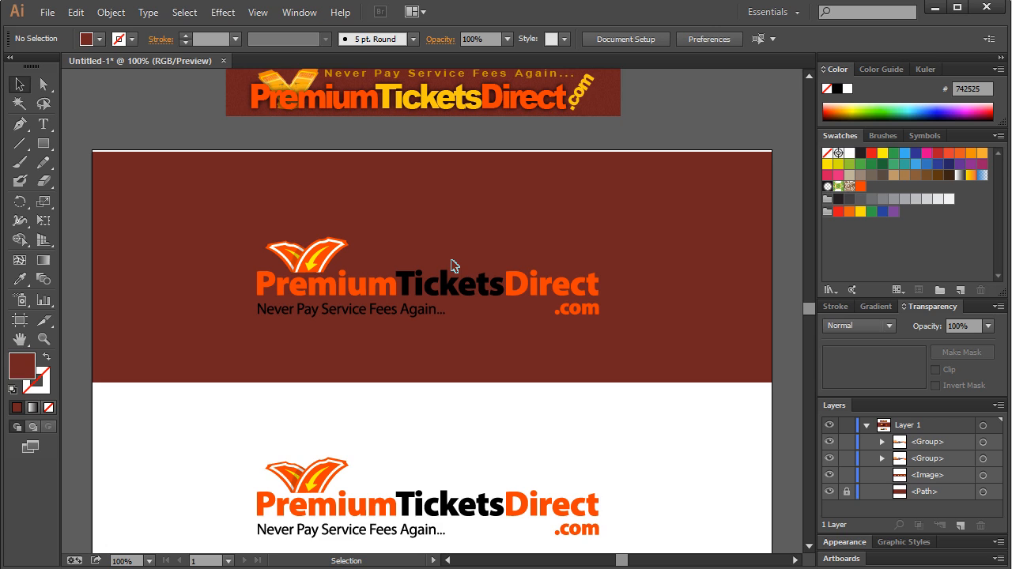
scroll(457, 267, up, 1)
click(465, 308)
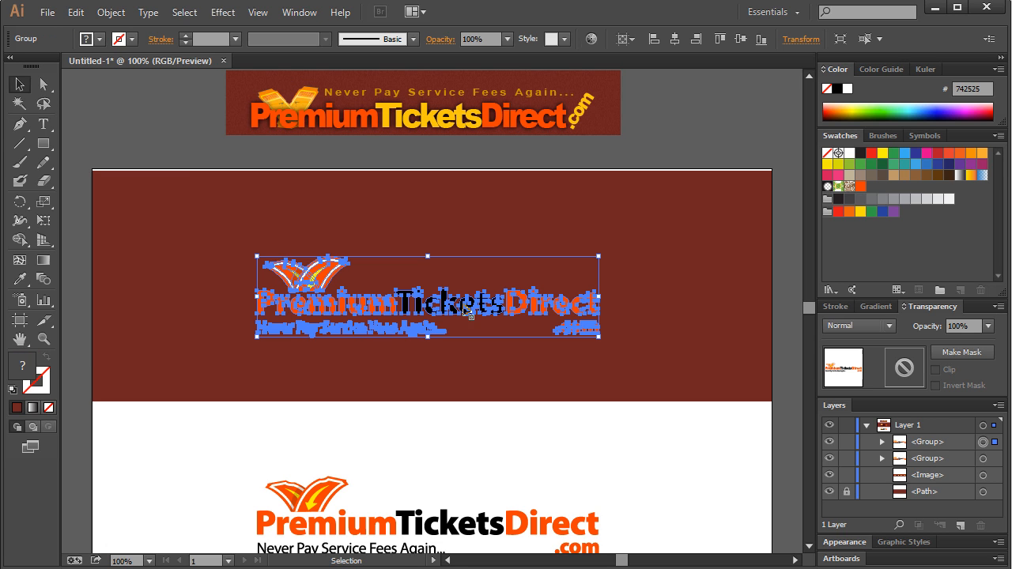
click(44, 84)
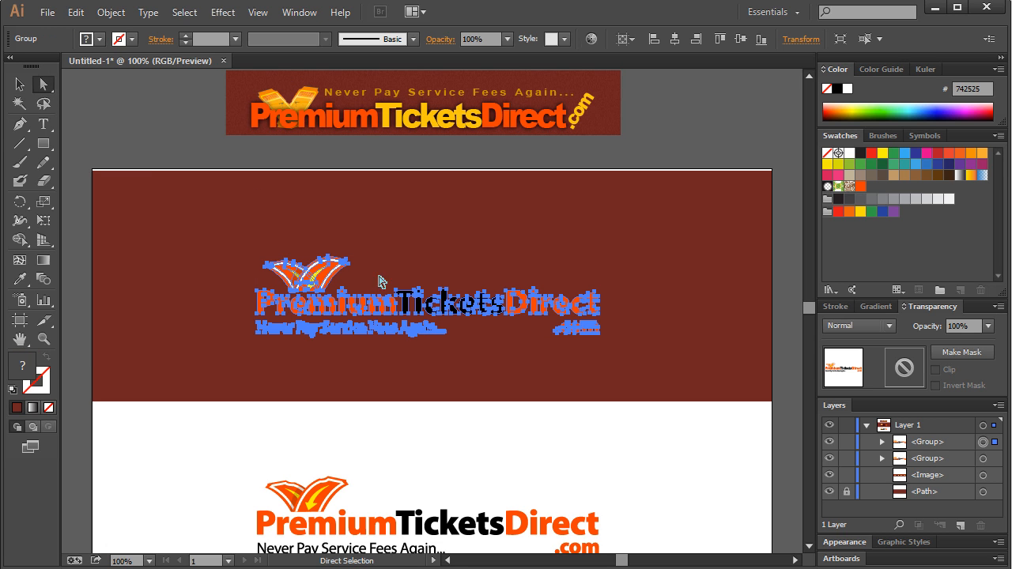
drag(401, 274, 500, 316)
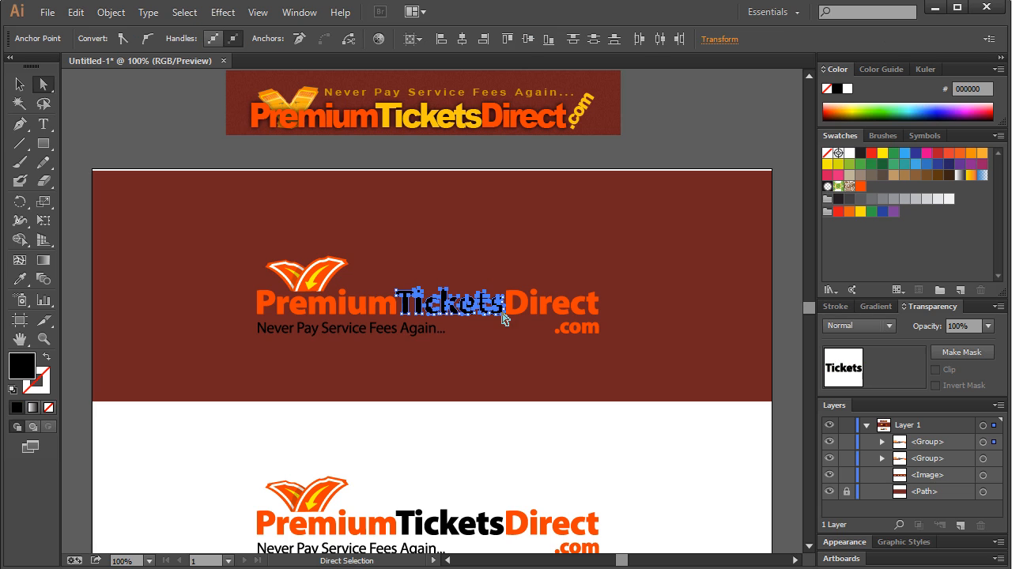
click(20, 279)
click(314, 276)
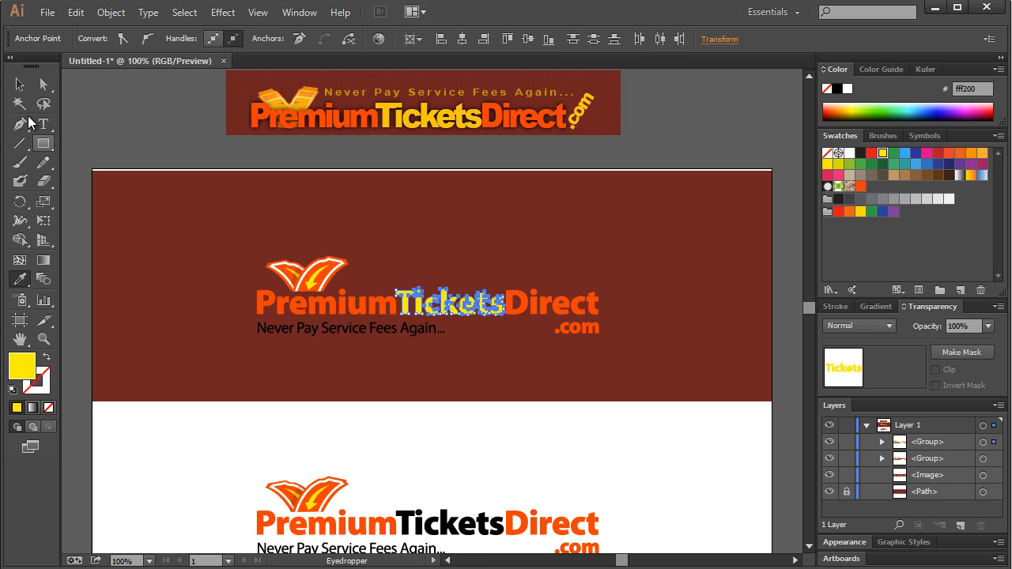
click(20, 83)
click(398, 291)
click(441, 244)
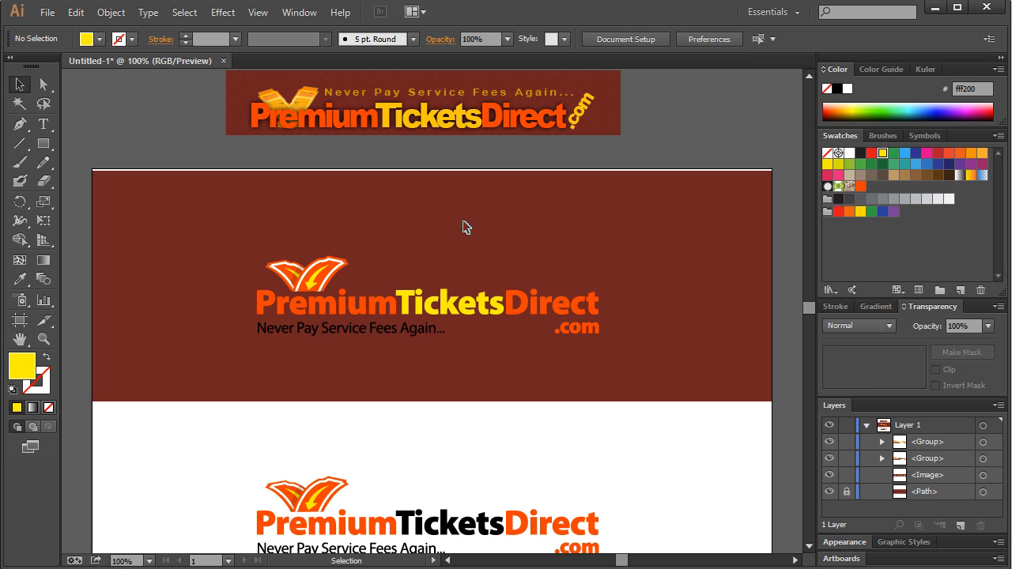
- Fill the tagline "Never Pay Service Fees Again..." on the maroon background with white
click(375, 332)
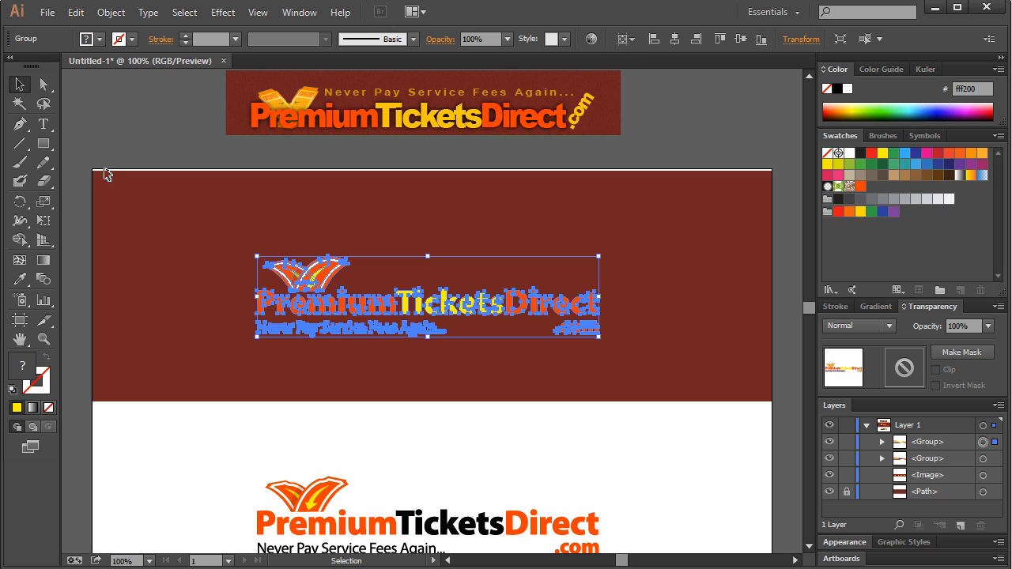
click(44, 84)
drag(491, 361, 222, 328)
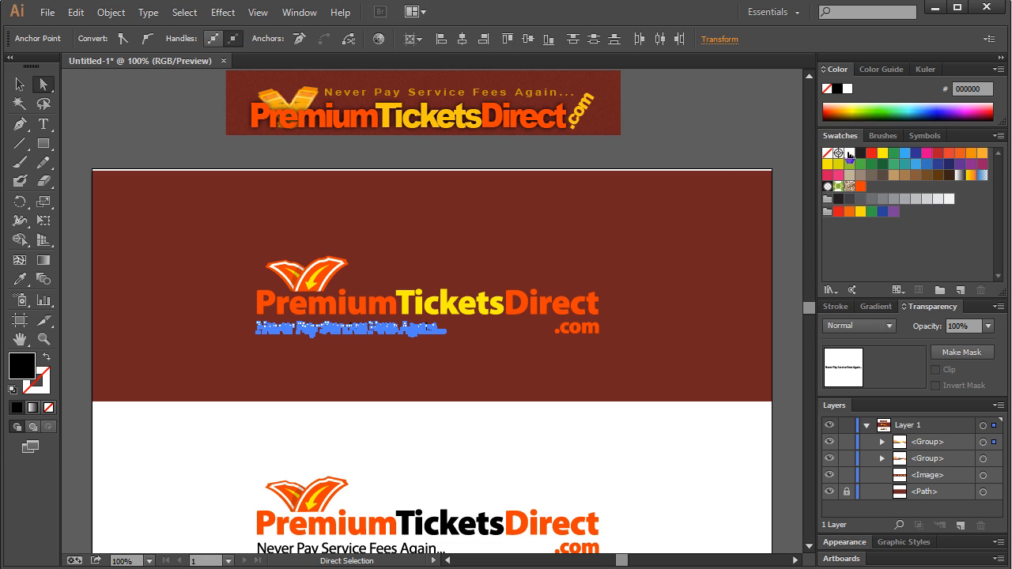
click(850, 153)
click(516, 232)
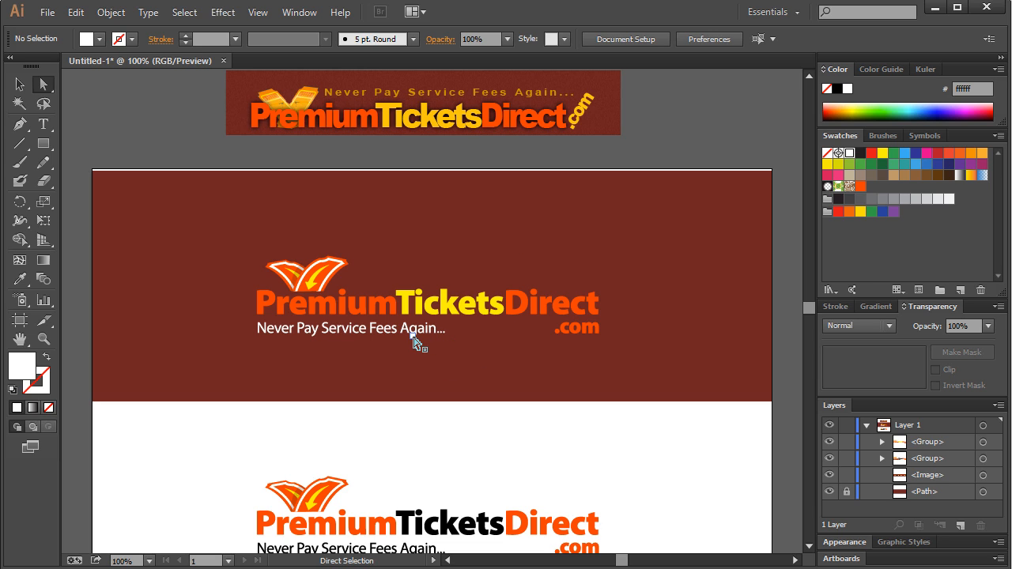
- Ungroup the logo copy on the maroon background, including its PremiumTicketsDirect wordmark, into separate letters
click(19, 84)
click(351, 315)
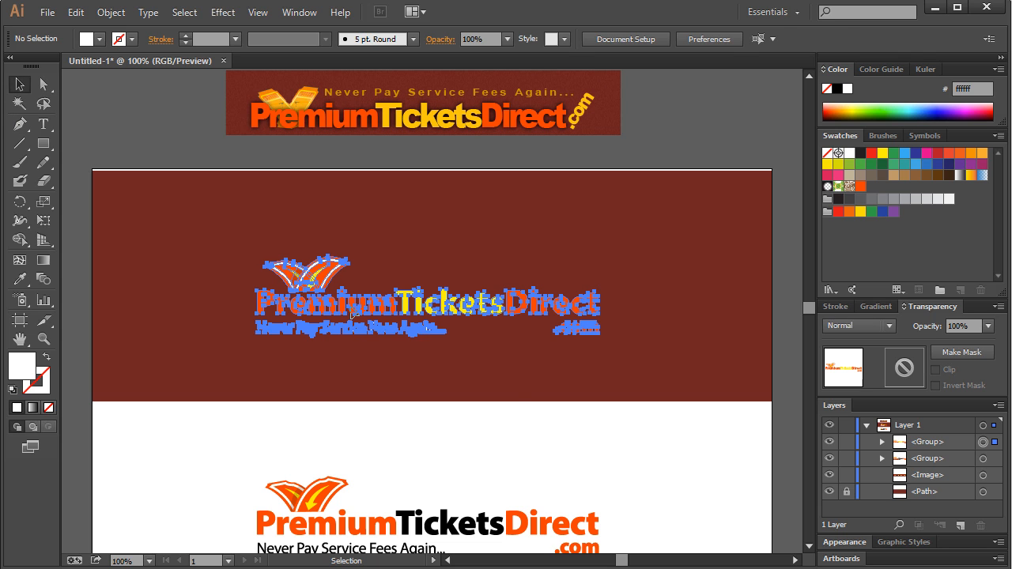
right_click(355, 310)
click(412, 401)
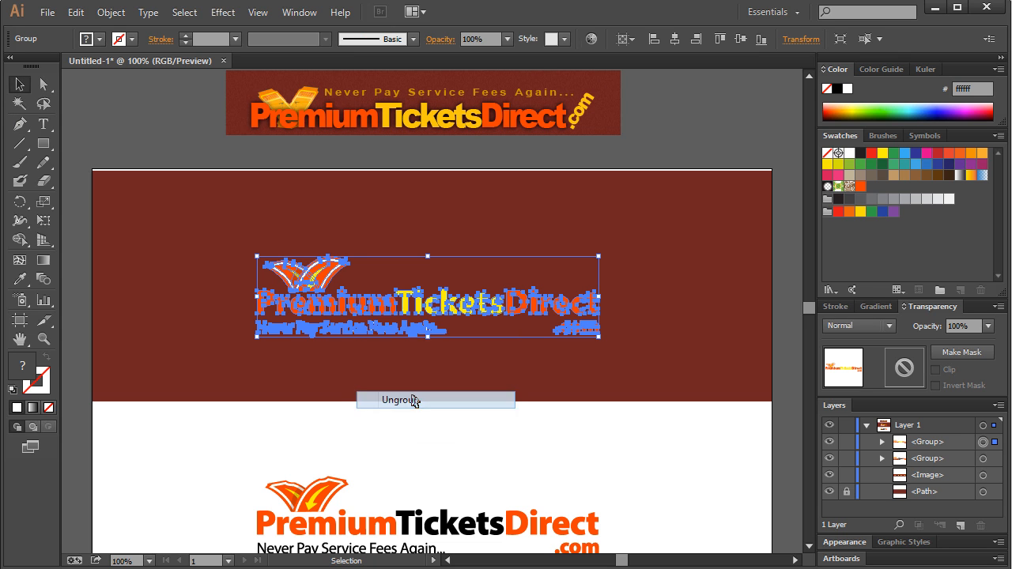
click(366, 296)
right_click(393, 306)
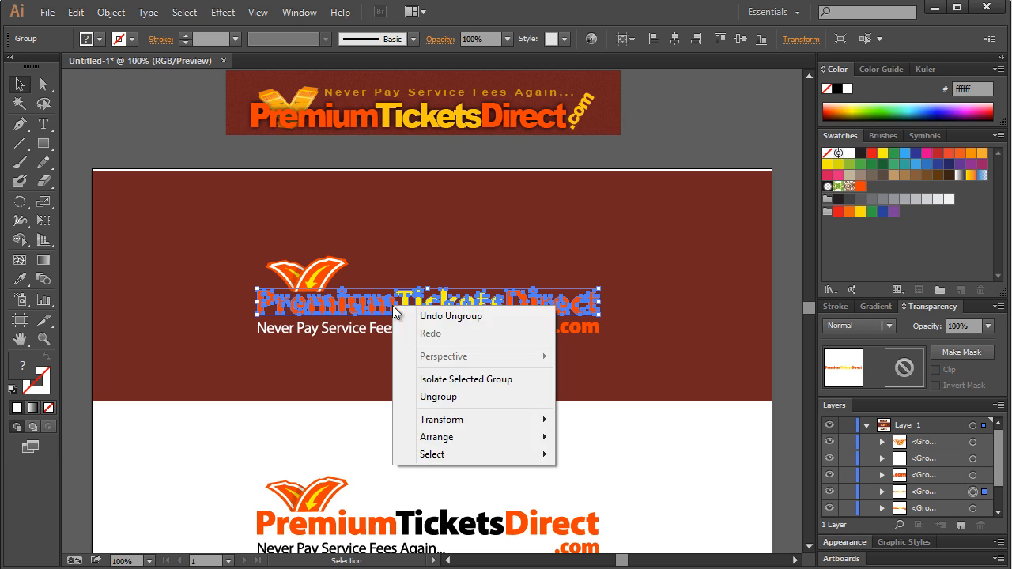
click(412, 398)
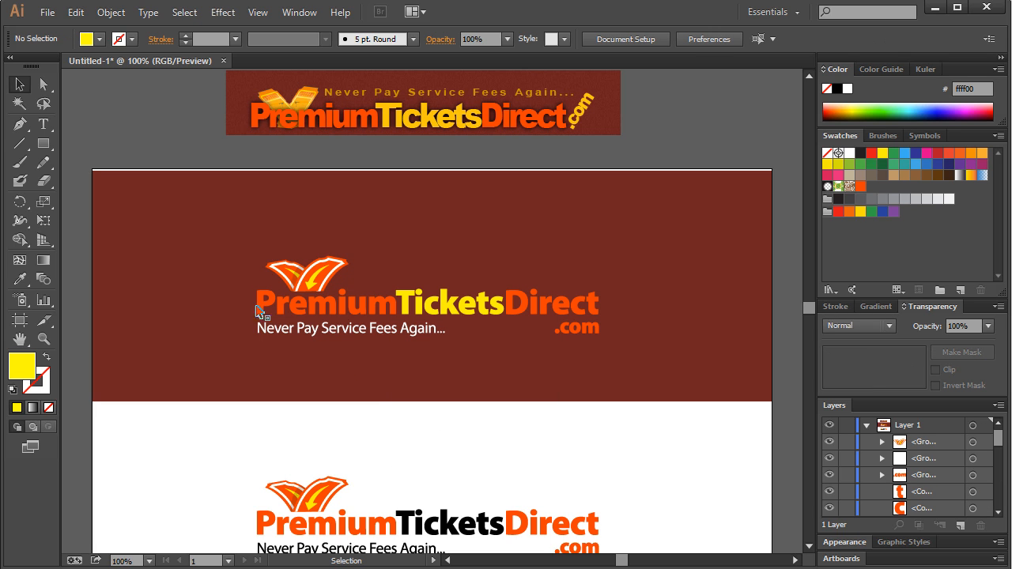
- Regroup the wordmark's letters by word, making separate groups for Tickets and Direct on the maroon background
click(392, 315)
drag(409, 277, 507, 316)
key(ctrl+g)
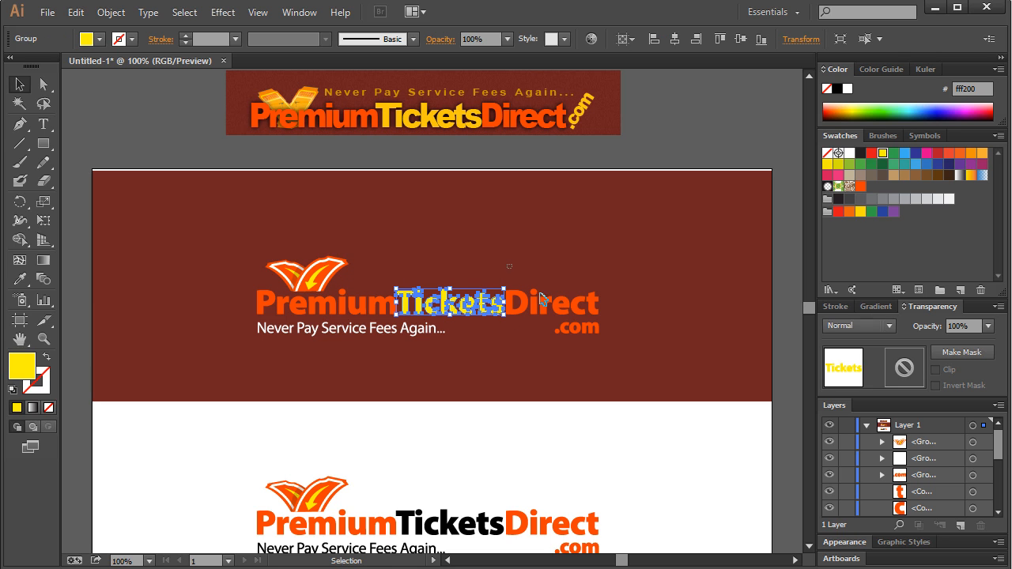
drag(506, 265, 610, 313)
key(ctrl+g)
click(664, 283)
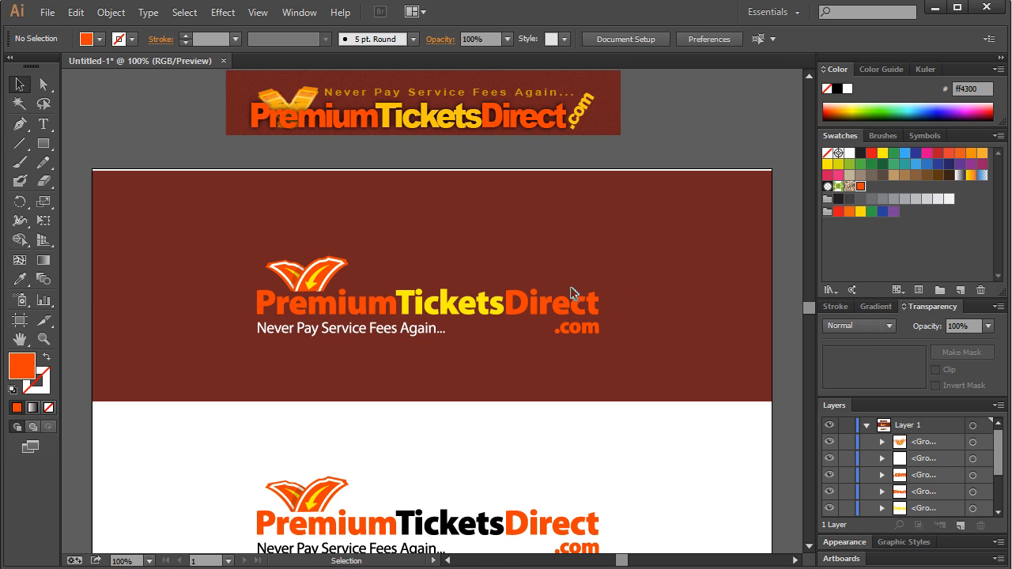
- Try white for the words Premium and Direct on the maroon background, and undo the recolouring
click(400, 317)
shift+click(412, 311)
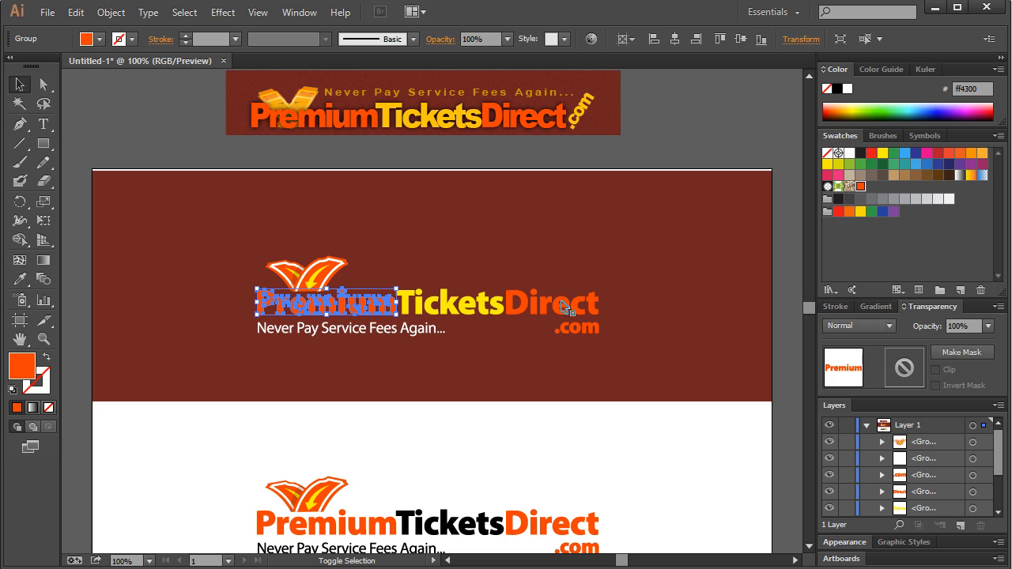
shift+click(568, 306)
click(850, 154)
click(677, 230)
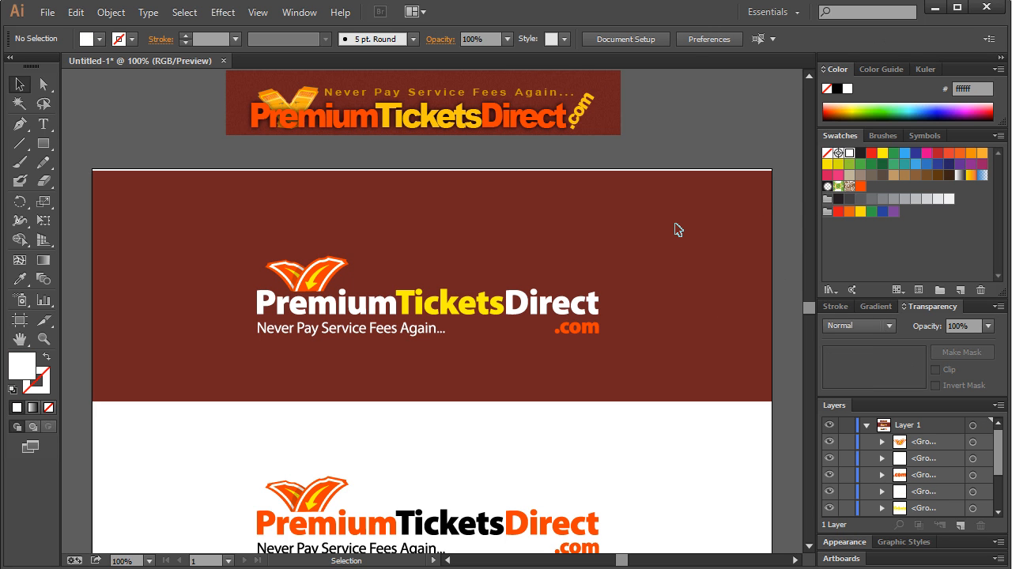
key(ctrl+z)
key(ctrl+z)
click(404, 252)
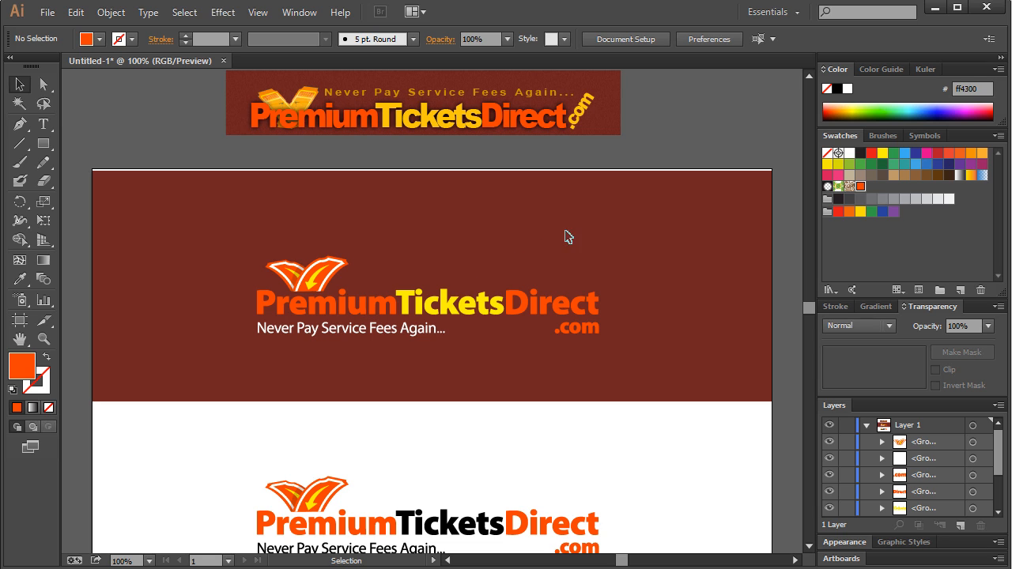
- Try white for only the word Direct on the maroon background, and undo the recolouring
click(589, 302)
click(851, 153)
click(690, 291)
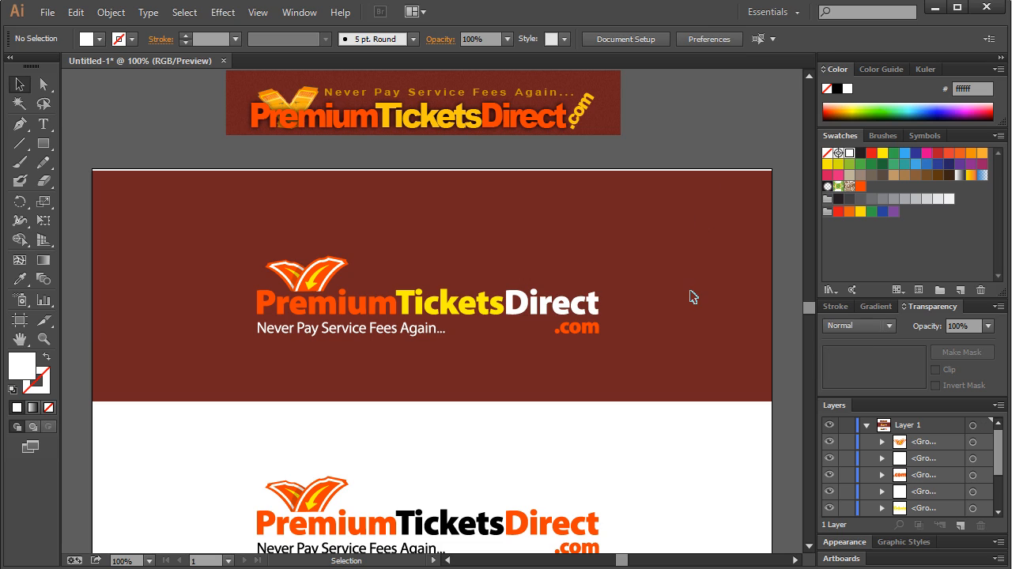
key(ctrl+z)
key(ctrl+z)
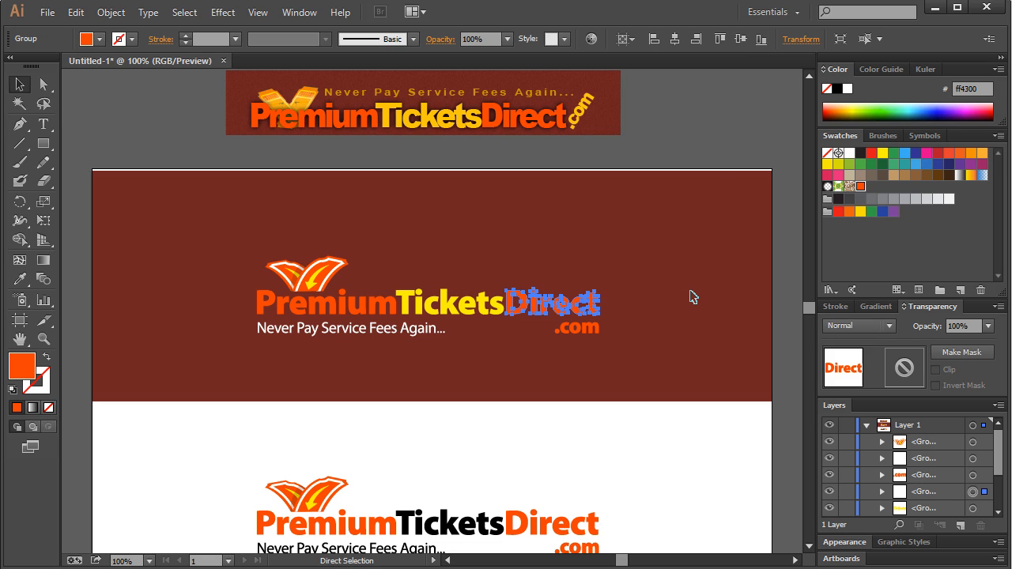
key(ctrl+z)
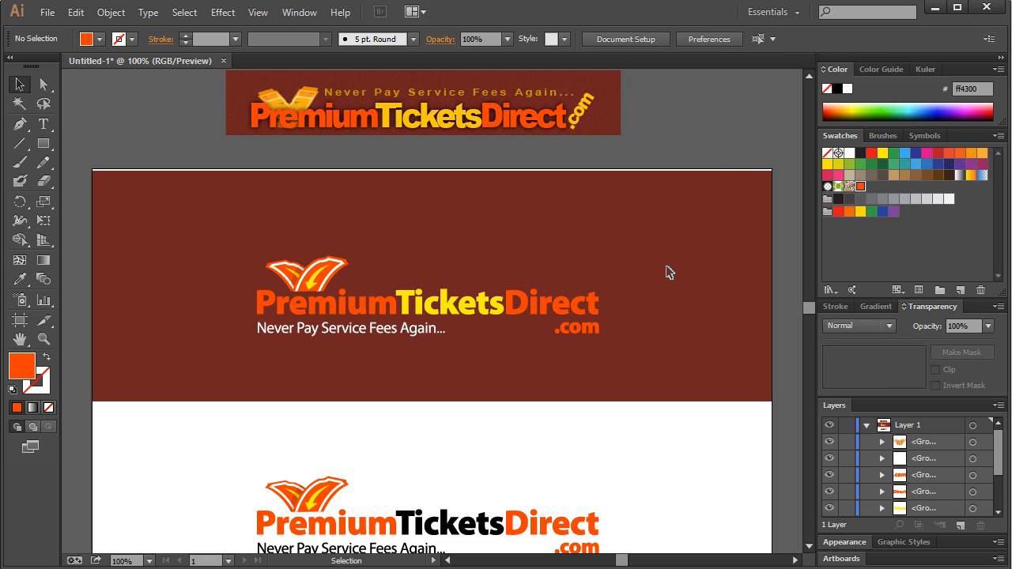
- Recolour the tagline on the maroon background light orange fbb040 after trying the yellow of the word Tickets
click(427, 338)
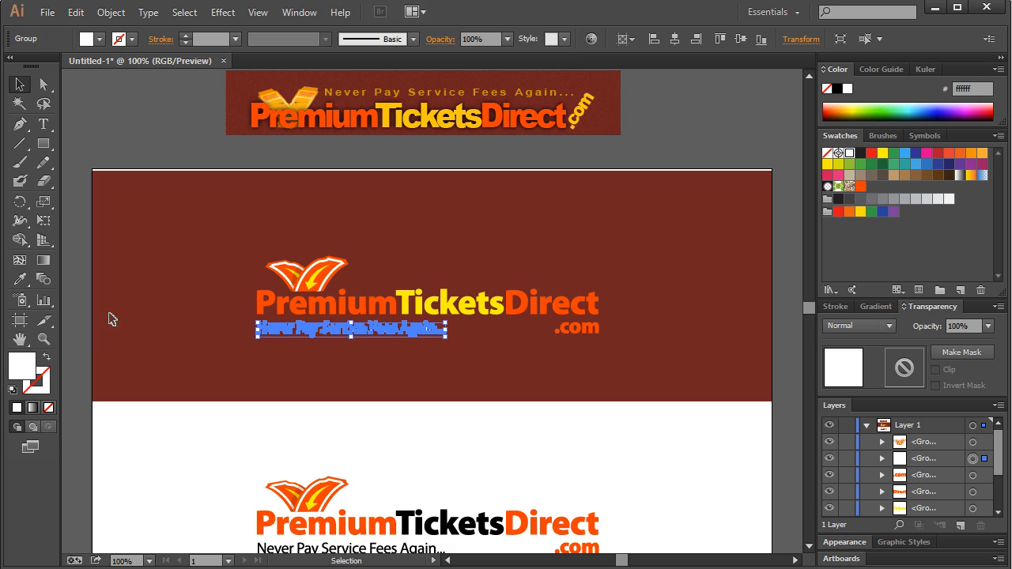
click(20, 280)
click(442, 307)
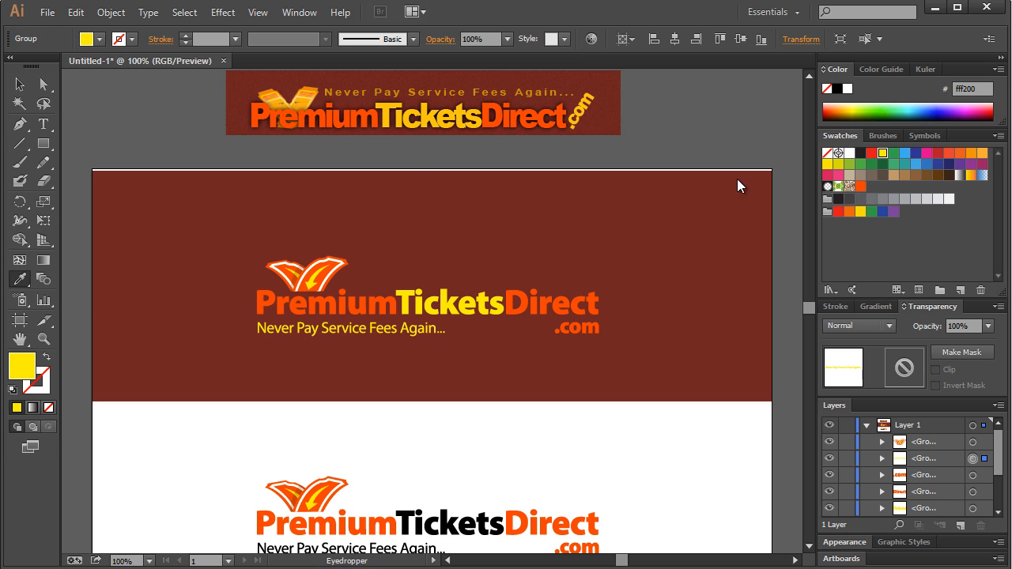
click(983, 153)
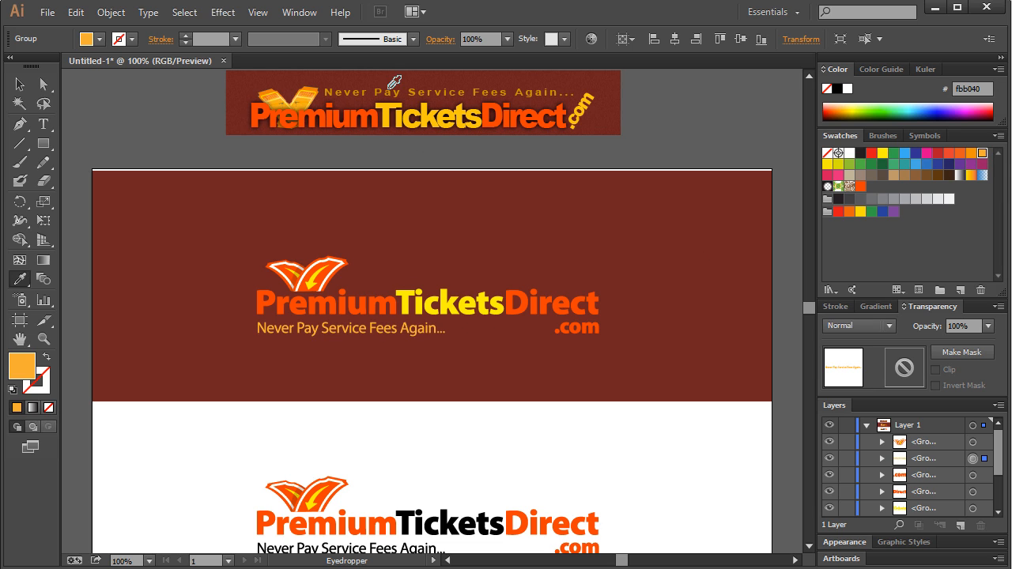
click(20, 84)
click(627, 259)
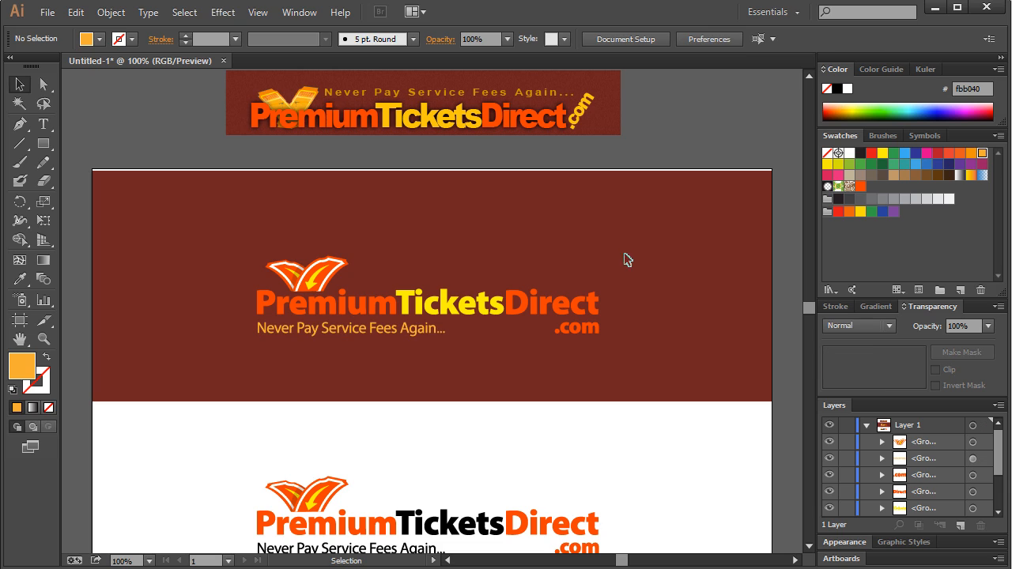
- Try a white fill on the .com text of the maroon version, and undo it
click(587, 330)
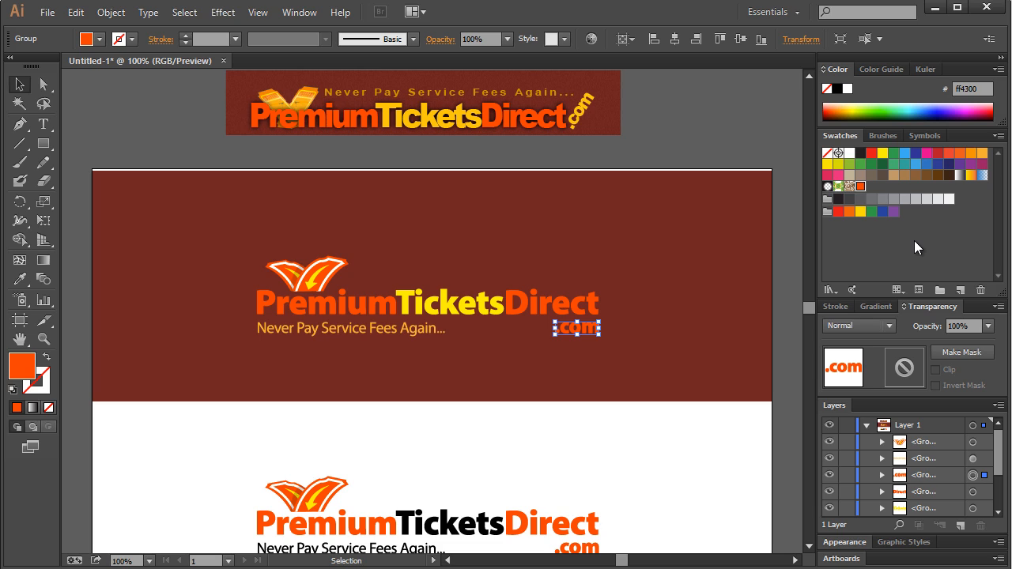
click(850, 154)
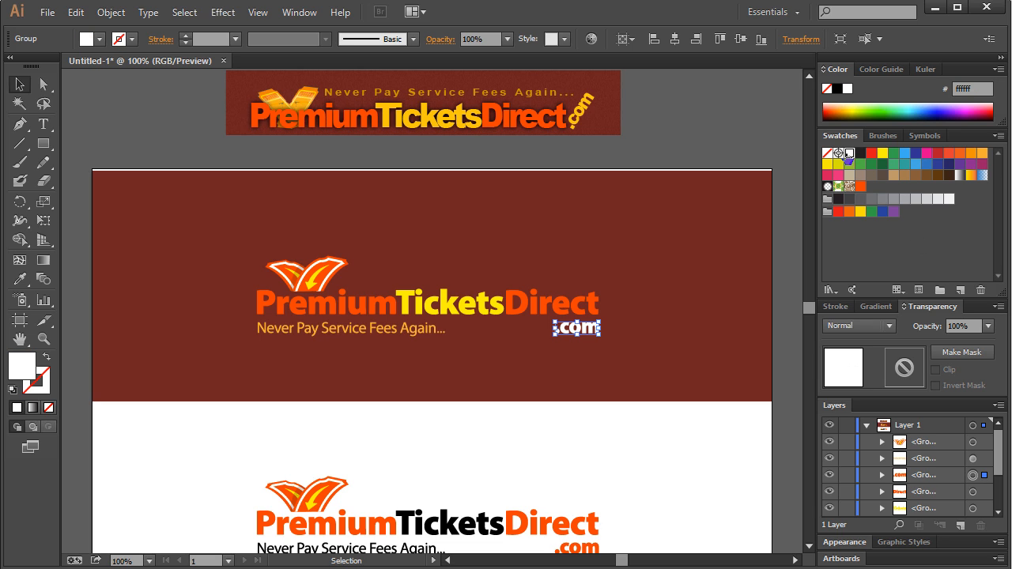
click(634, 230)
key(ctrl+z)
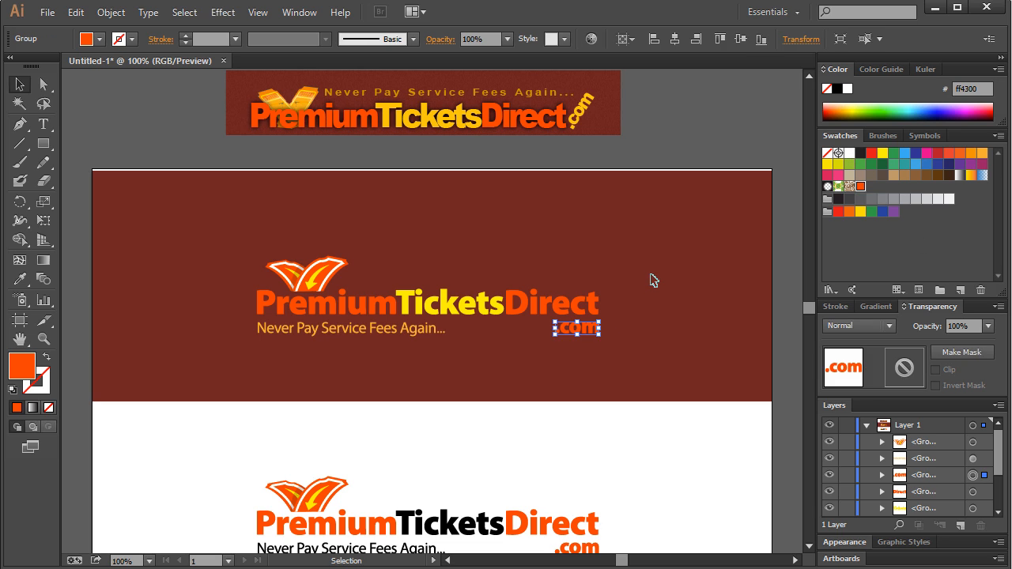
click(651, 275)
- Try the yellow fff200 on the .com text of the maroon version, and undo it
click(595, 330)
click(882, 154)
click(650, 270)
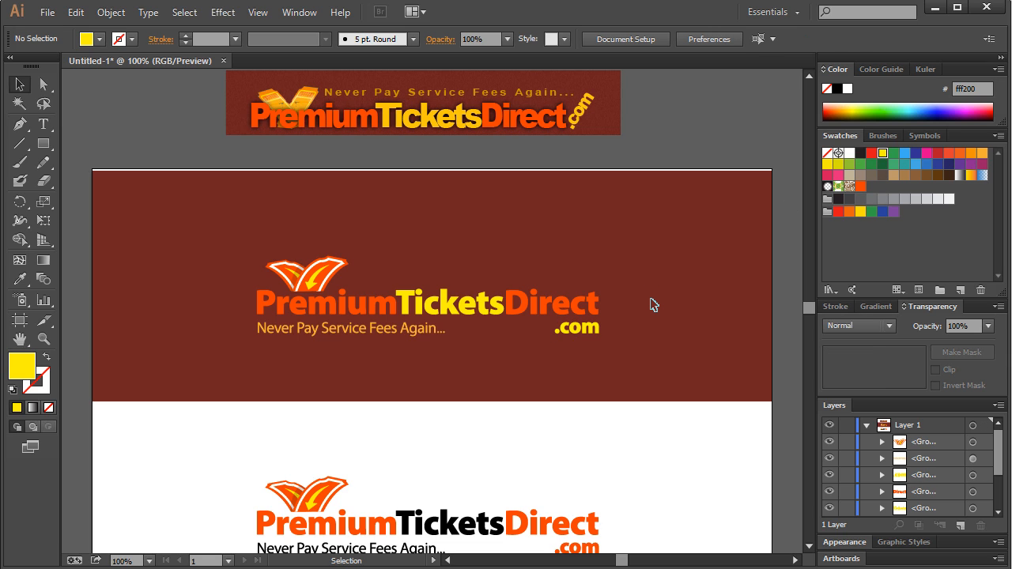
key(ctrl+z)
click(684, 396)
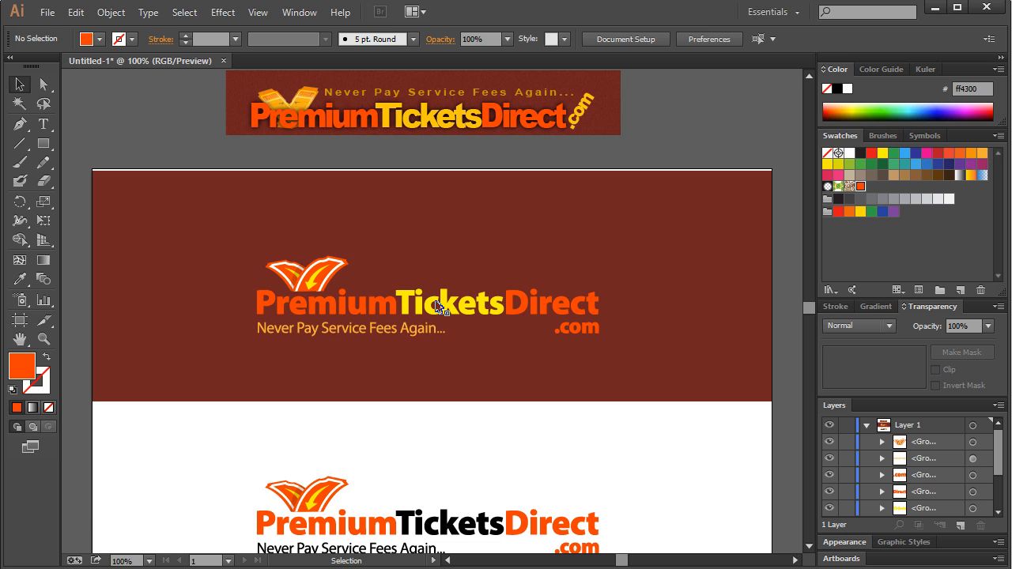
- Compare the original banner with the maroon and white logo versions, and examine the maroon version's ticket icon up close
scroll(678, 371, up, 1)
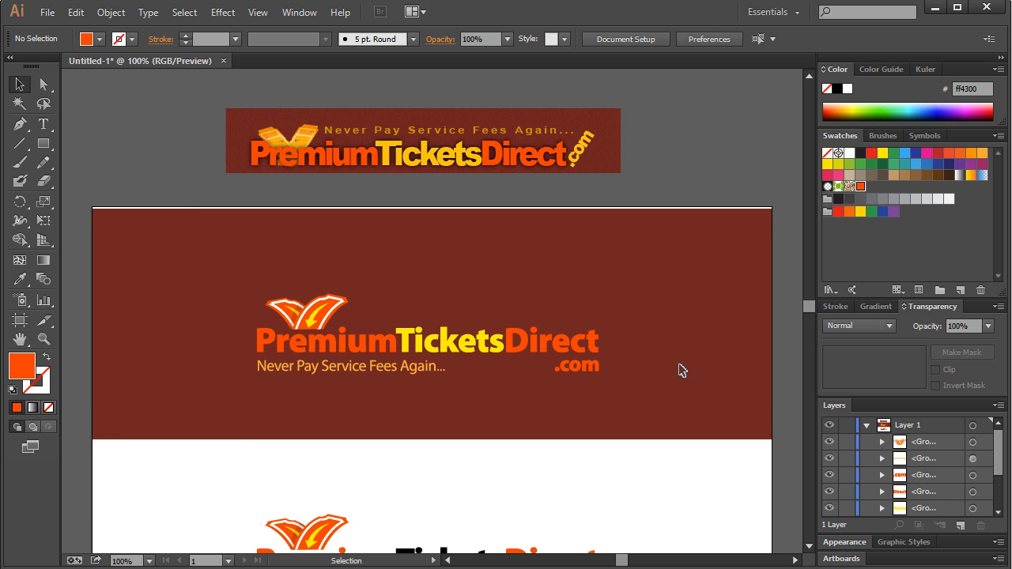
scroll(685, 369, down, 3)
scroll(685, 371, up, 2)
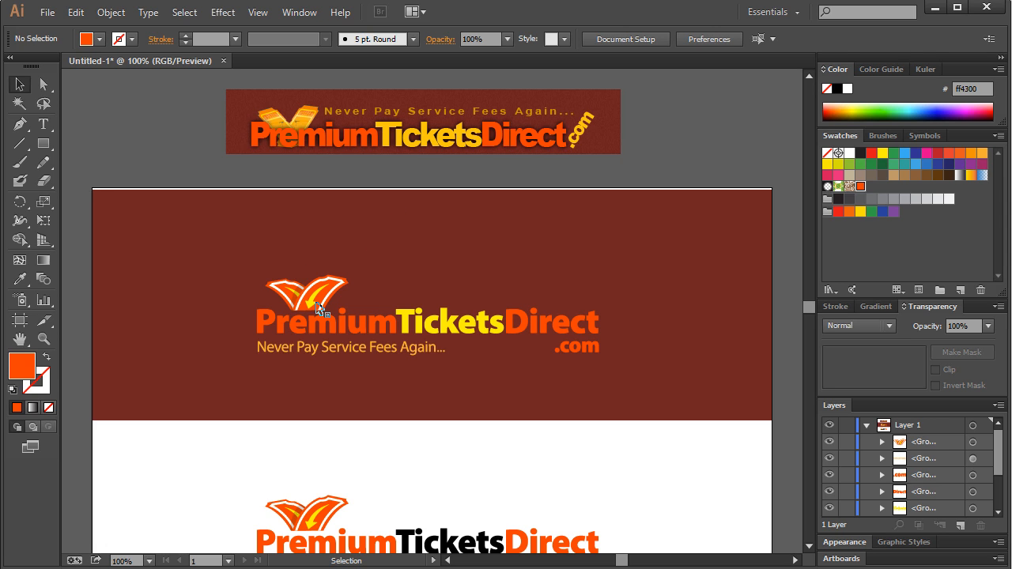
scroll(655, 310, down, 2)
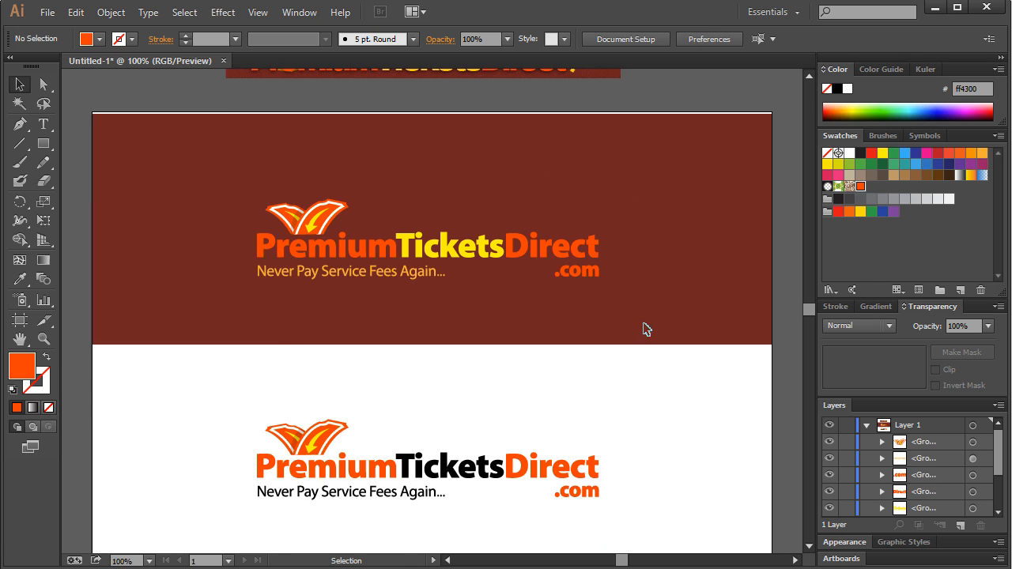
scroll(625, 323, up, 3)
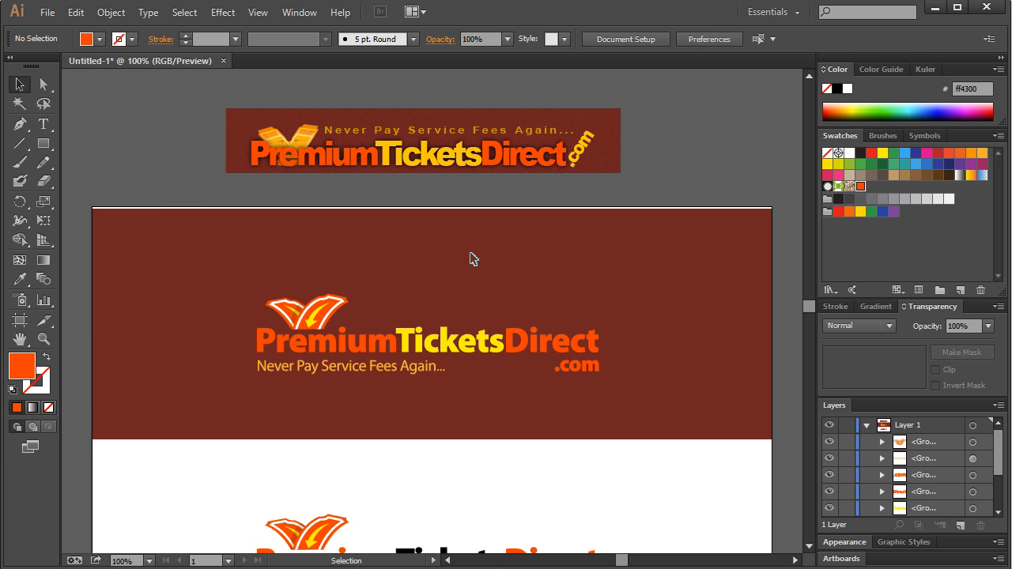
click(43, 339)
click(326, 333)
key(v)
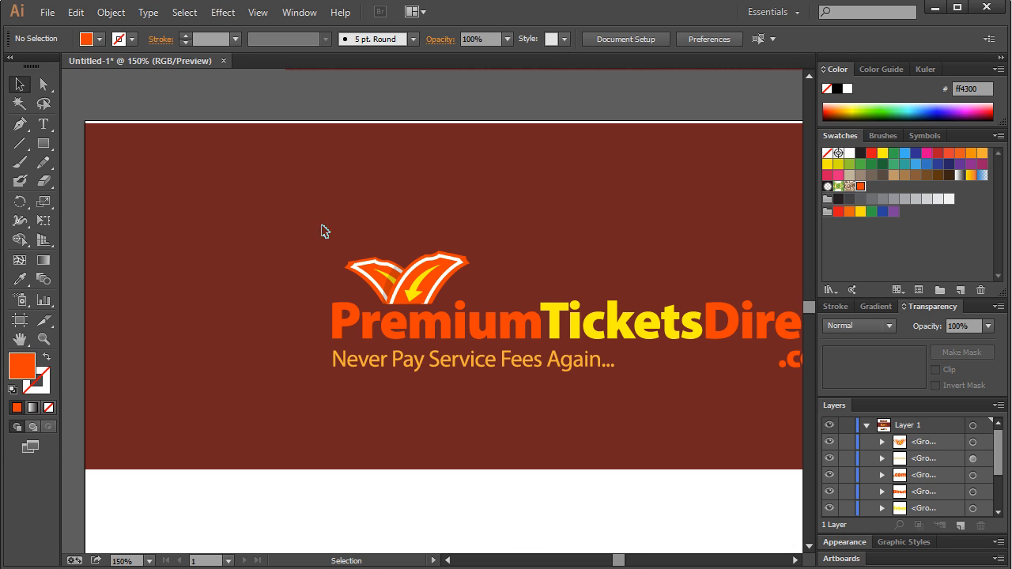
- Ungroup the ticket icon of the logo version on the maroon background
click(445, 262)
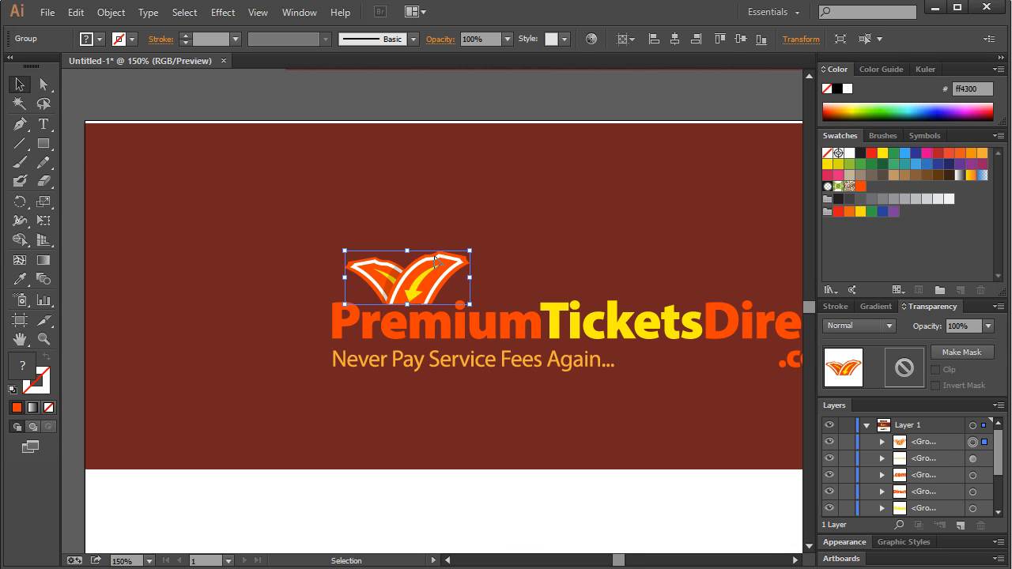
right_click(460, 261)
click(482, 346)
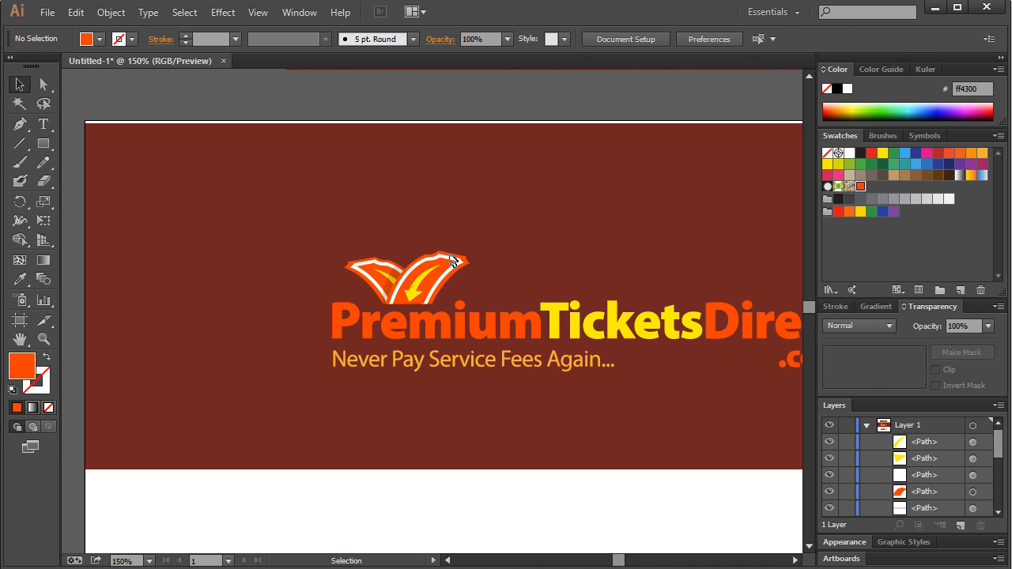
- Try the background's maroon 742525 on the right ticket's white outline together with the whole left ticket group, and undo it
click(448, 261)
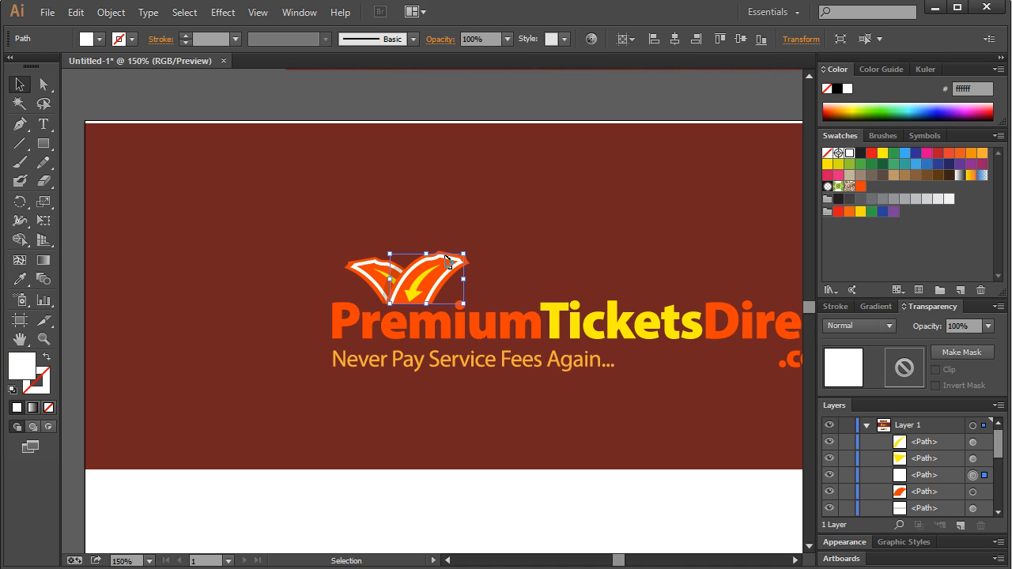
shift+click(357, 267)
click(19, 278)
click(267, 214)
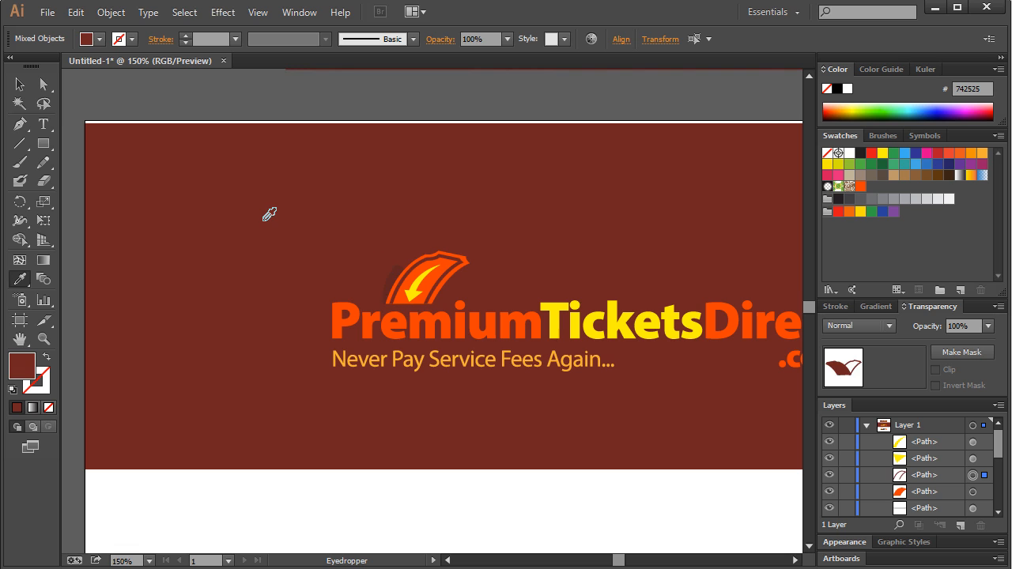
key(ctrl+z)
click(20, 84)
click(371, 258)
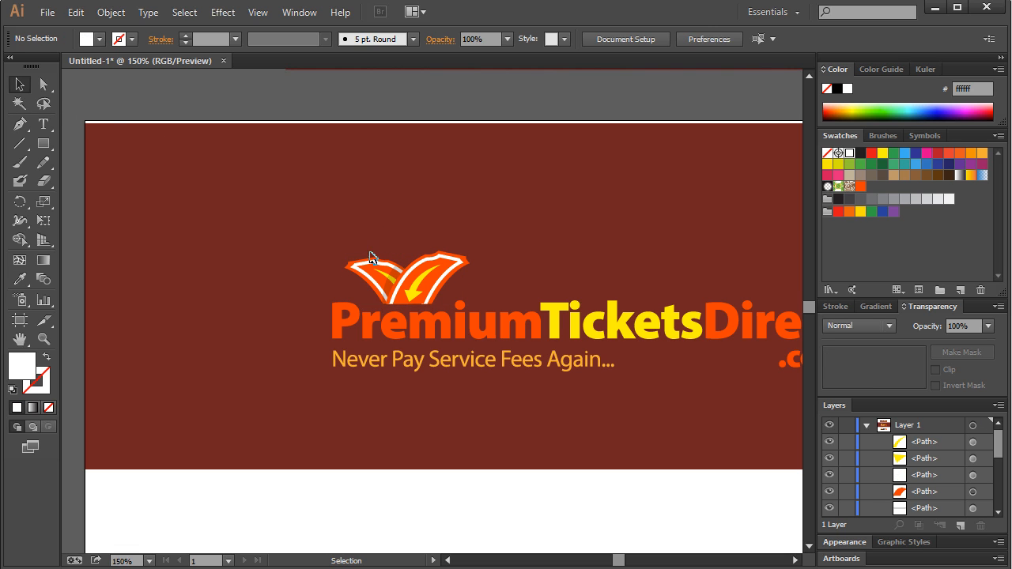
click(360, 266)
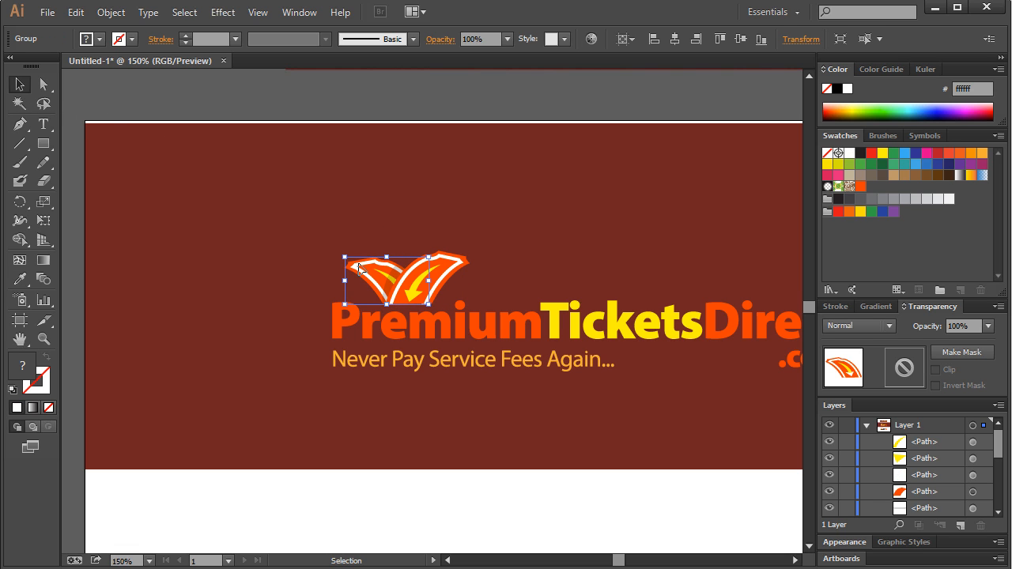
shift+click(451, 260)
click(20, 279)
click(215, 195)
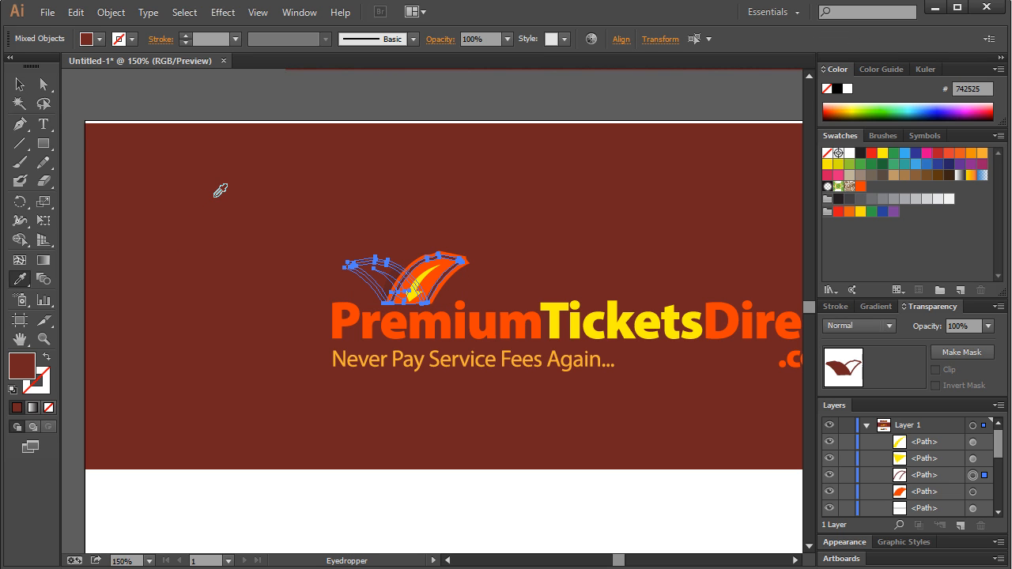
key(ctrl+z)
click(20, 84)
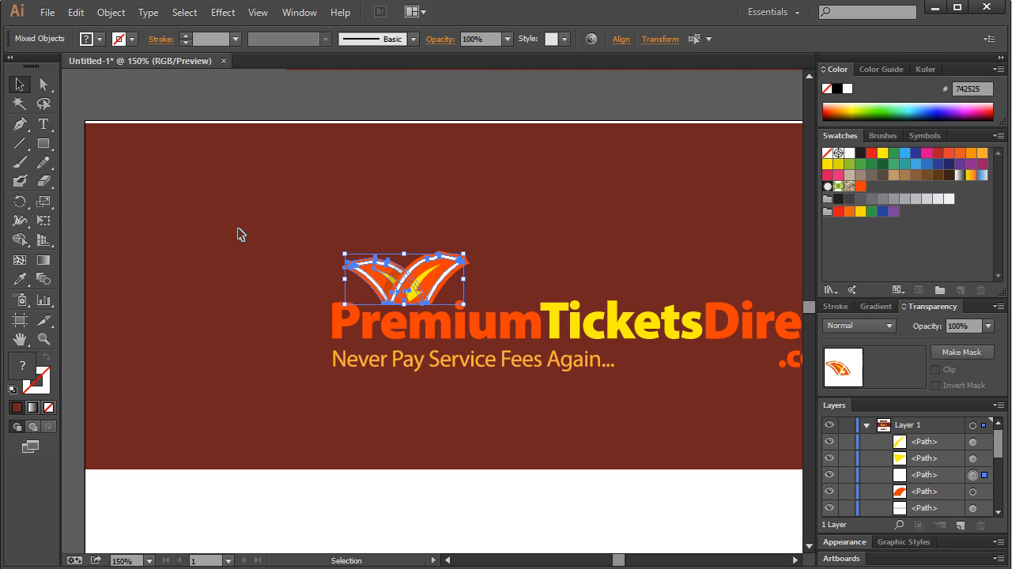
- Ungroup the left ticket of the maroon version's icon into separate shapes
click(238, 229)
click(368, 267)
right_click(372, 268)
click(416, 360)
click(320, 261)
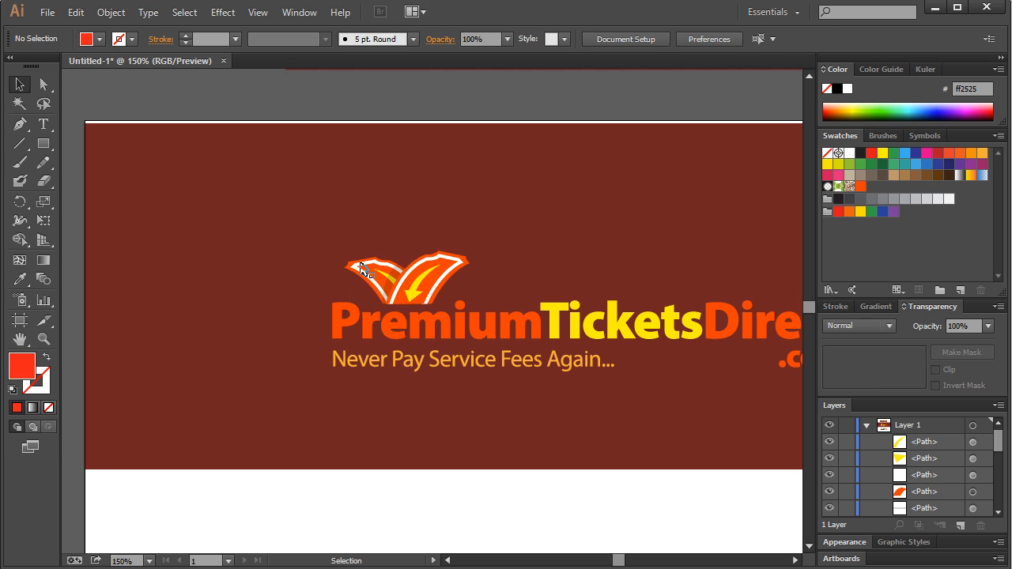
- Recolour the white inner outlines of both tickets in the maroon version with the background's maroon 742525
click(366, 268)
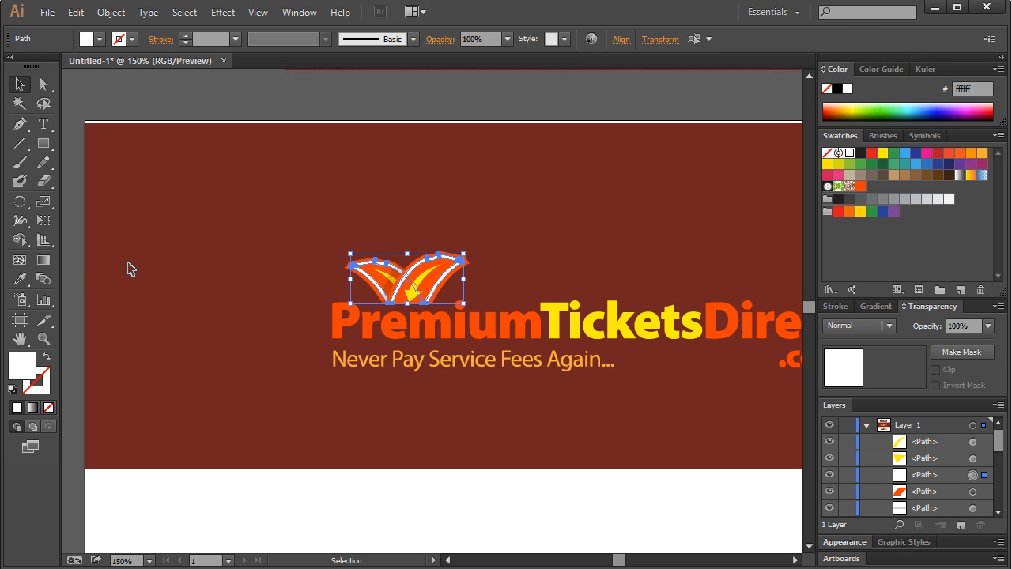
click(20, 281)
click(212, 235)
click(19, 84)
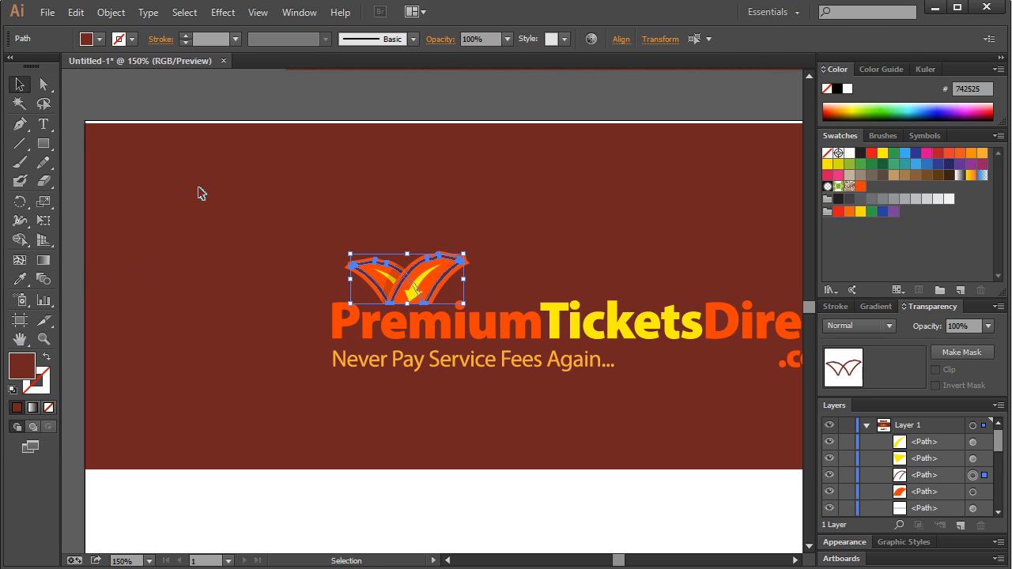
click(202, 194)
key(ctrl+1)
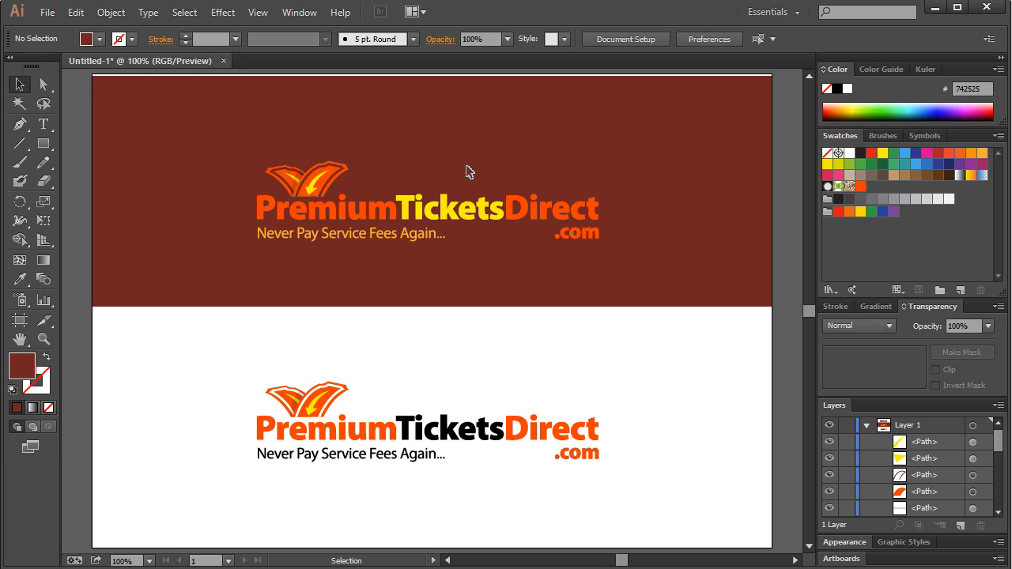
- Recolour the inner outlines of both tickets on the maroon background yellow fff200
scroll(445, 187, up, 2)
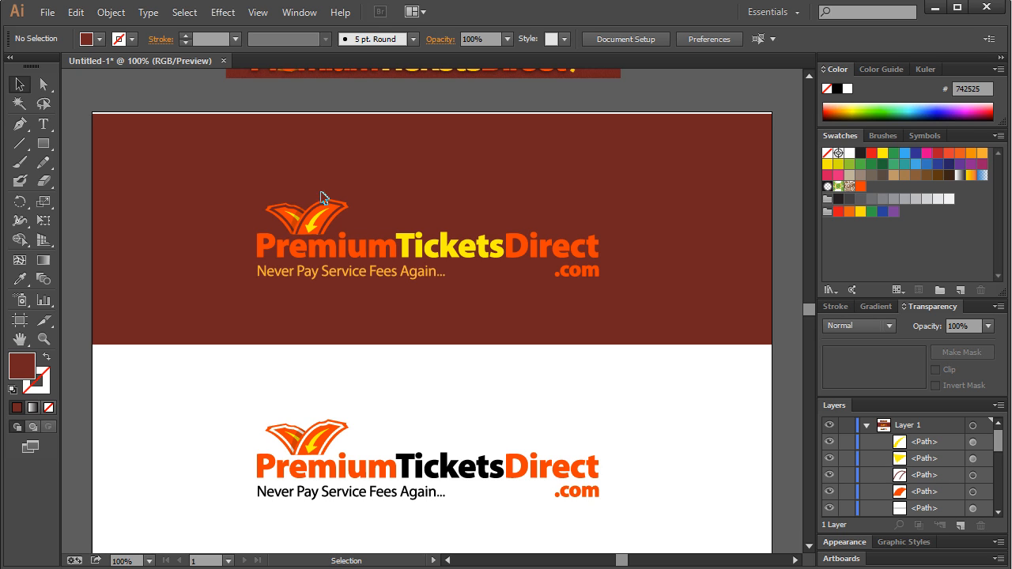
click(50, 333)
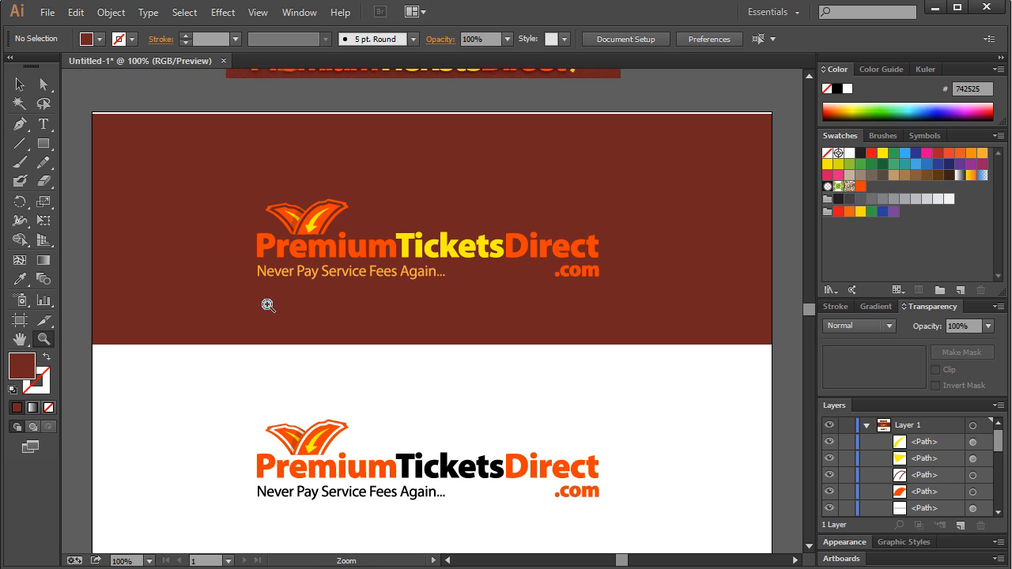
drag(186, 161, 616, 336)
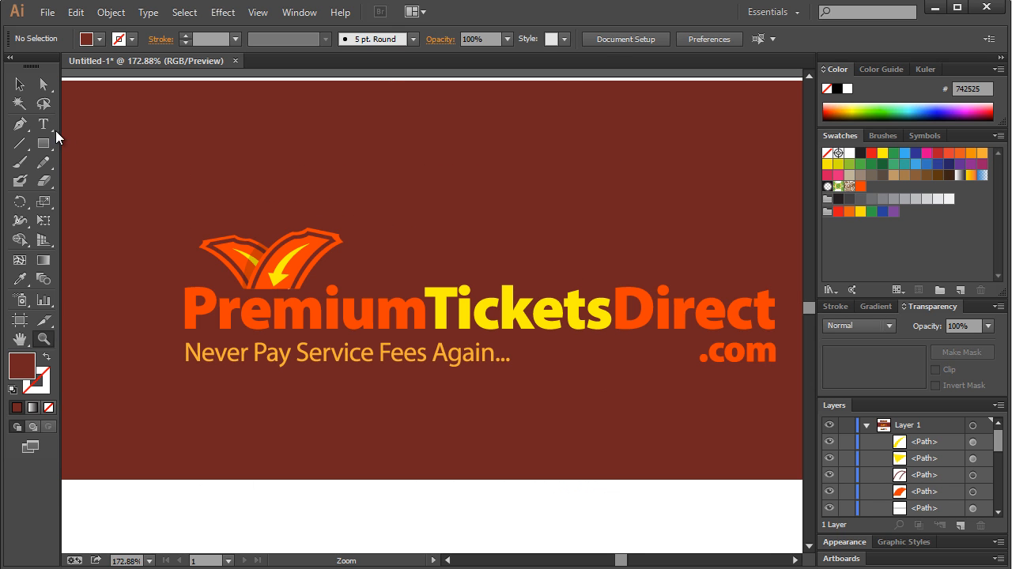
click(19, 83)
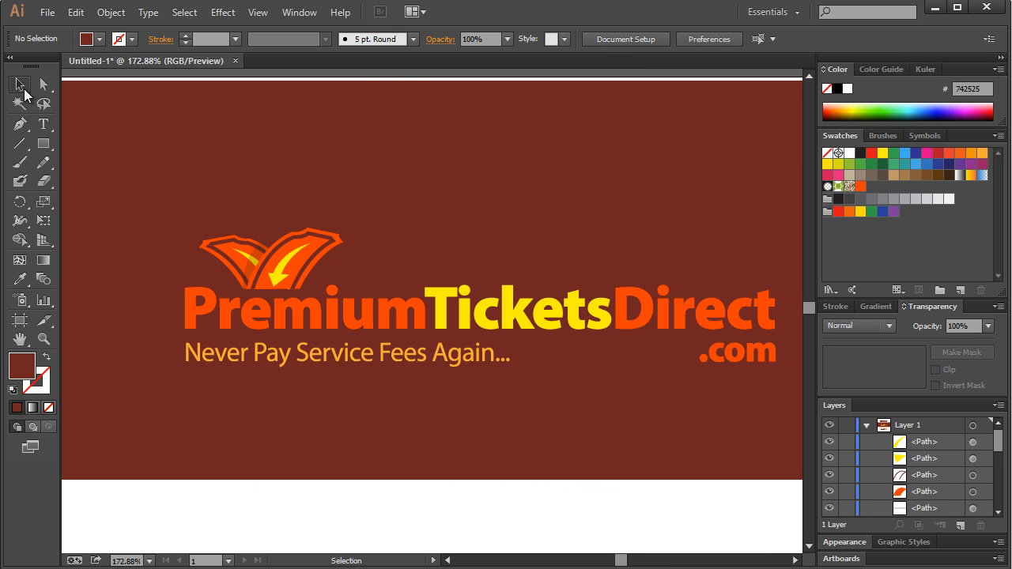
click(331, 248)
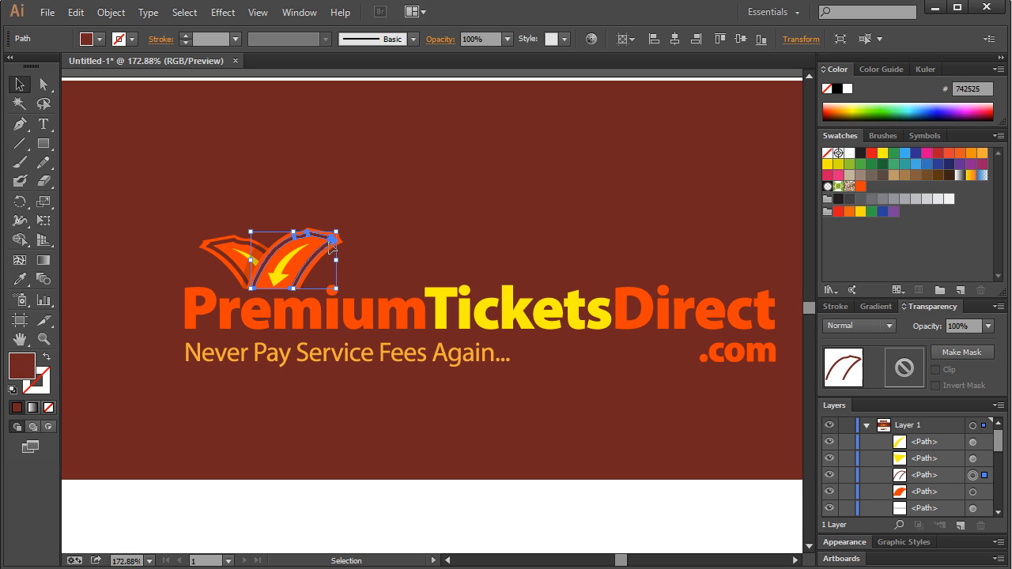
shift+click(223, 246)
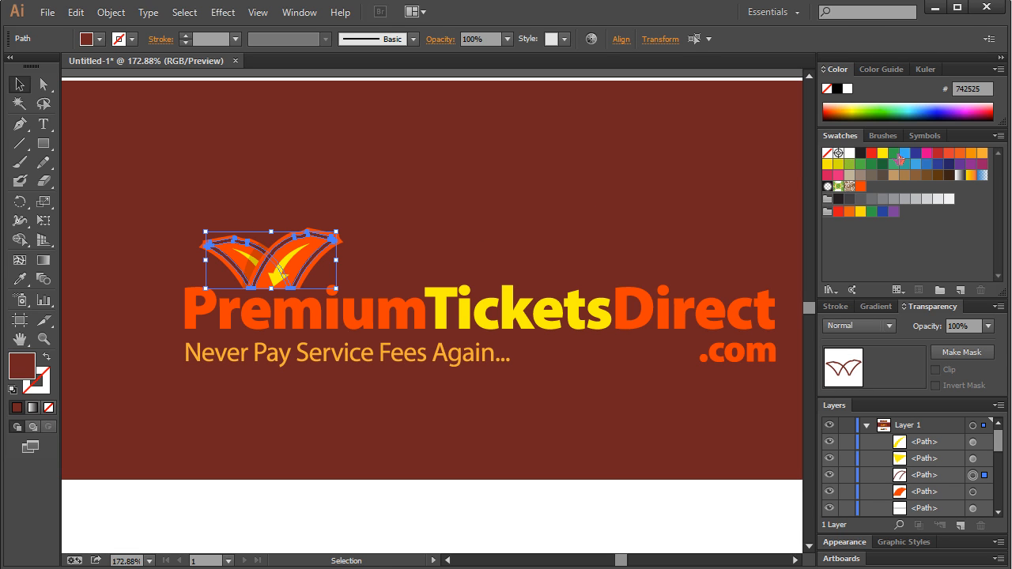
click(827, 165)
click(19, 279)
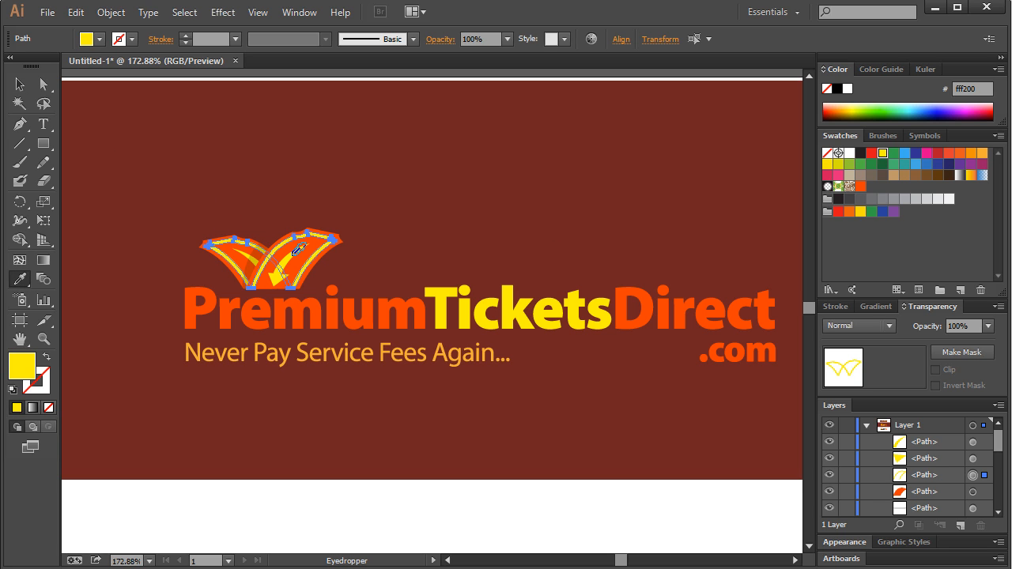
click(19, 84)
click(181, 142)
key(ctrl+1)
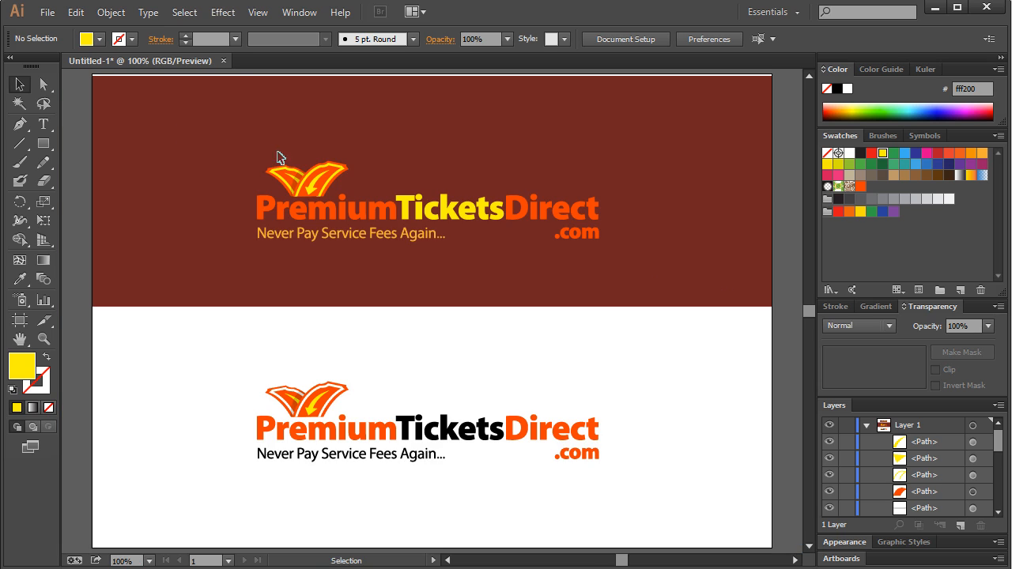
- Try a white fill on the icon's arrow shapes in the maroon version, and undo it
click(318, 187)
shift+click(323, 177)
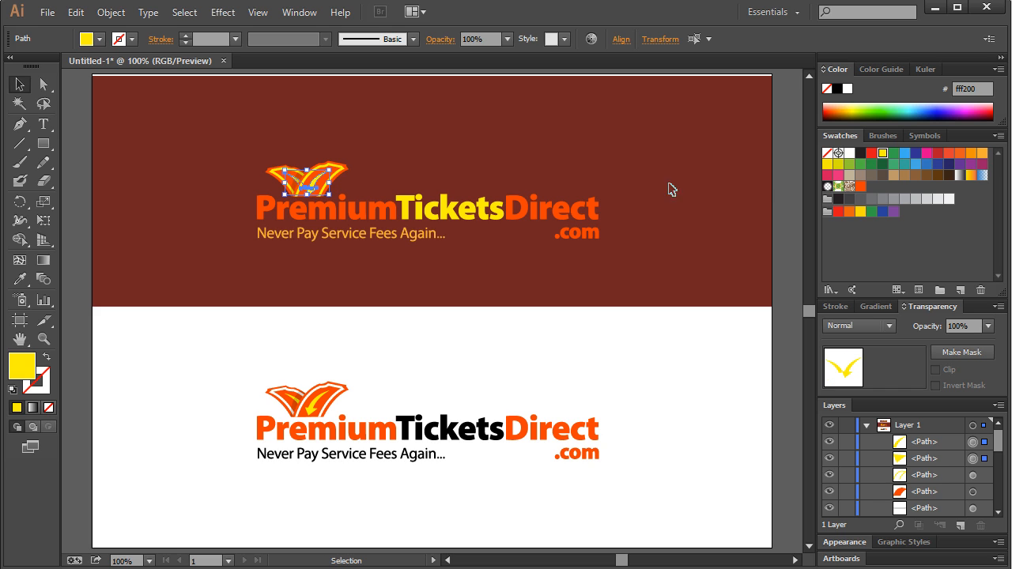
click(849, 152)
click(510, 153)
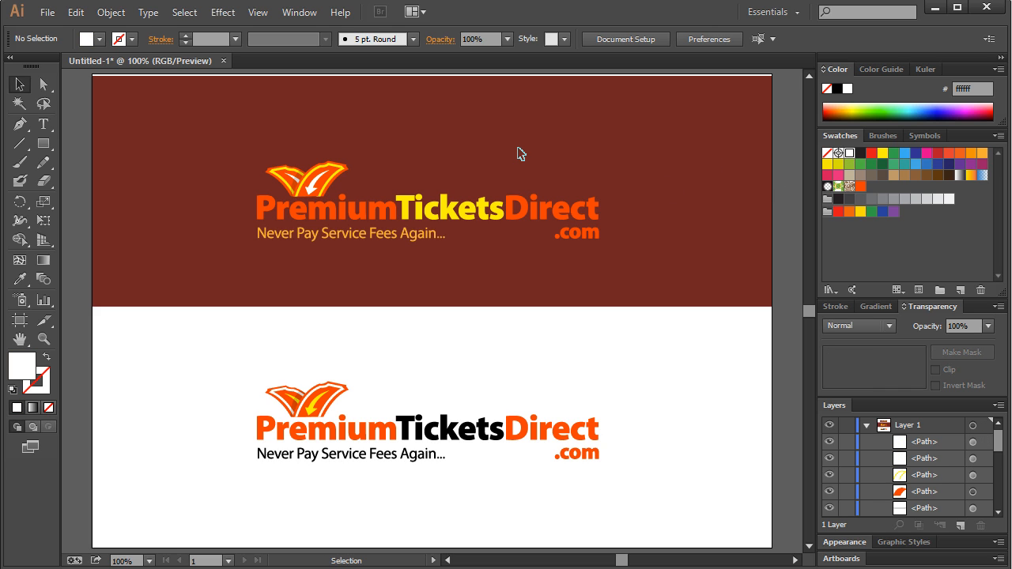
key(ctrl+z)
key(ctrl+z)
click(384, 158)
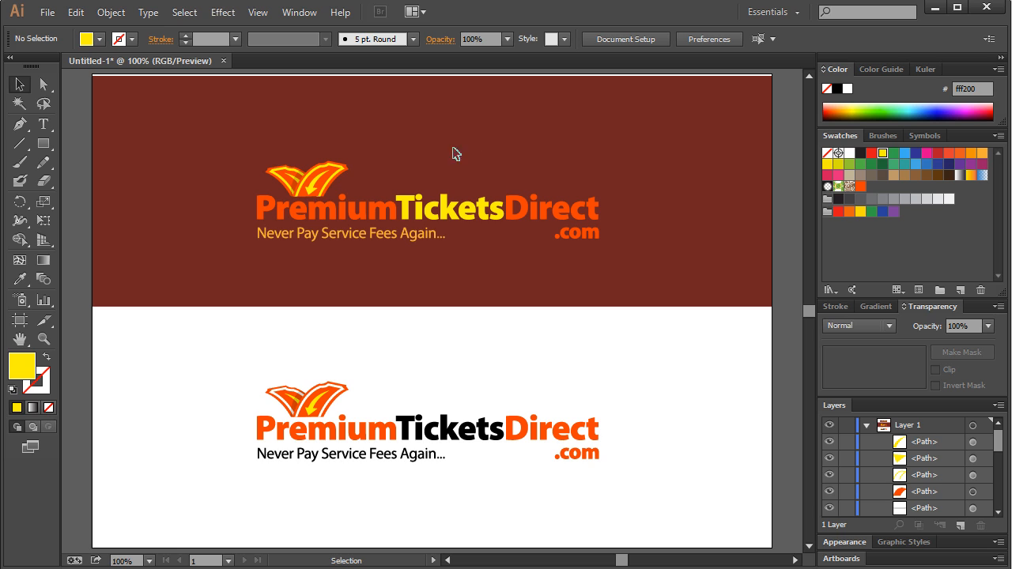
- Undo the yellow recolouring of the ticket outlines in the maroon version
click(43, 339)
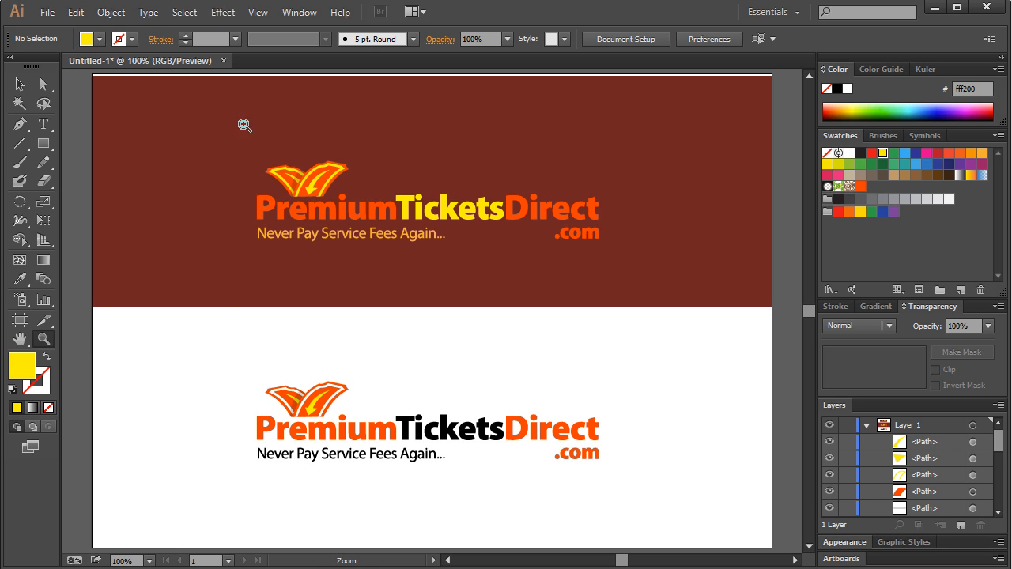
drag(182, 115, 517, 288)
key(v)
key(ctrl+z)
key(ctrl+z)
key(ctrl+z)
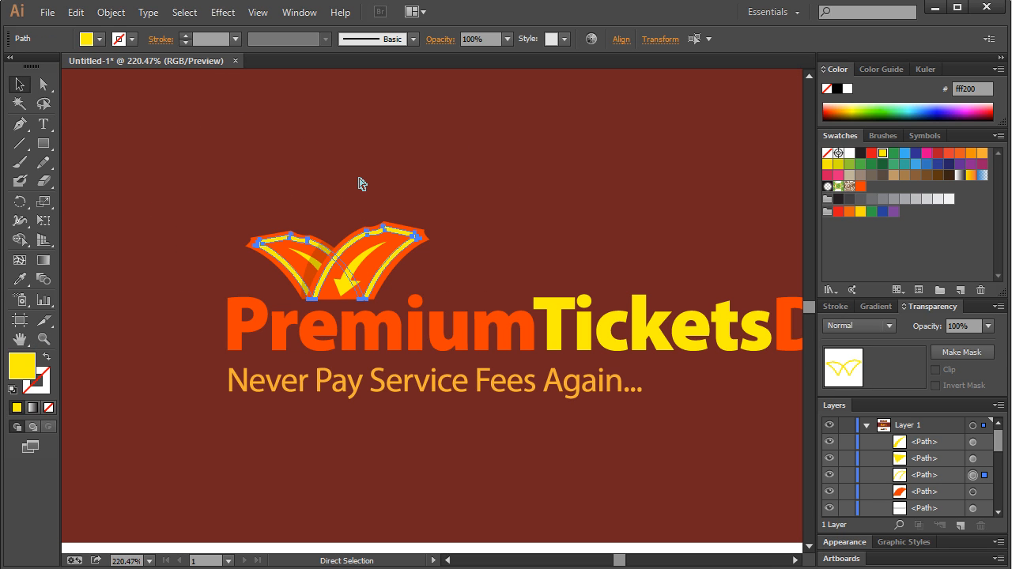
click(75, 12)
click(109, 46)
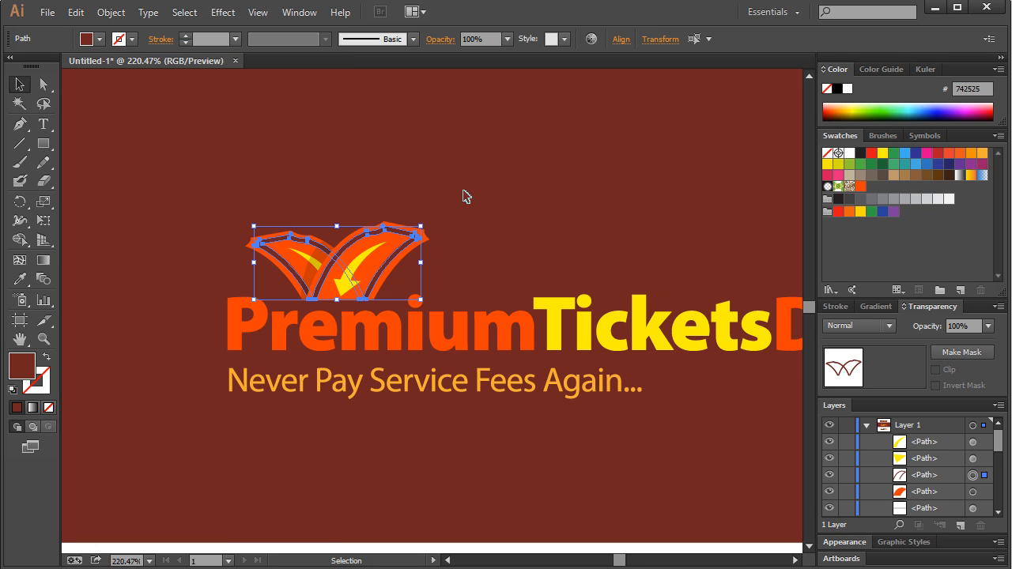
- Fill the orange bodies of both tickets in the maroon version with yellow fff200
click(455, 201)
click(400, 244)
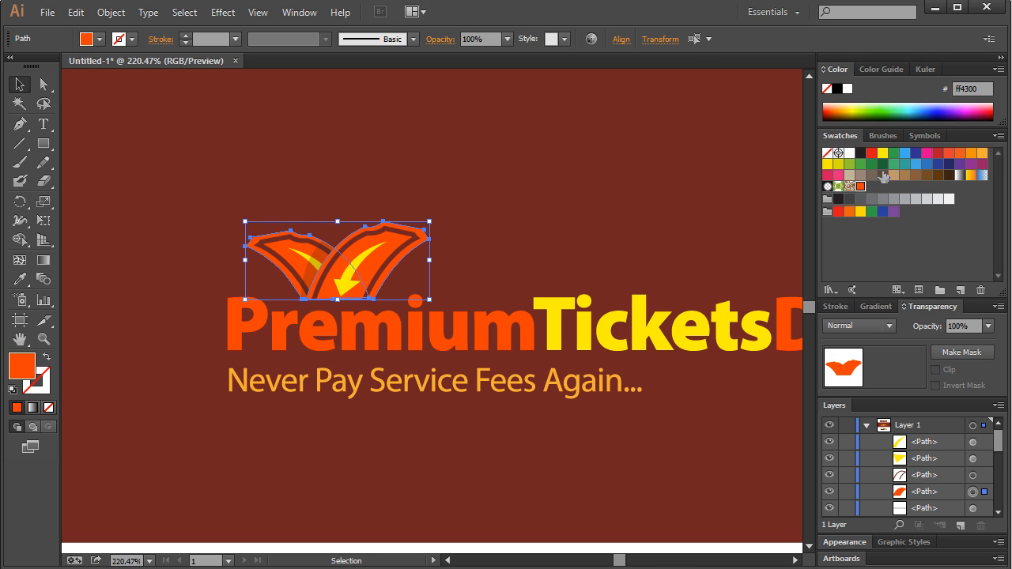
click(882, 153)
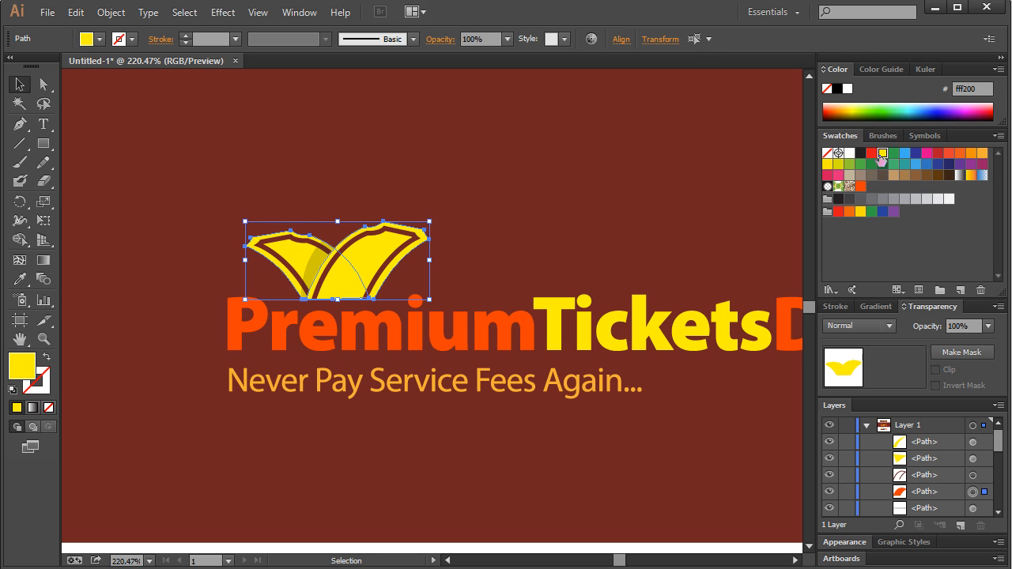
click(457, 216)
- Recolour the icon's arrow shapes with the background's maroon 742525 after trying the orange of the word Premium
click(344, 277)
shift+click(341, 295)
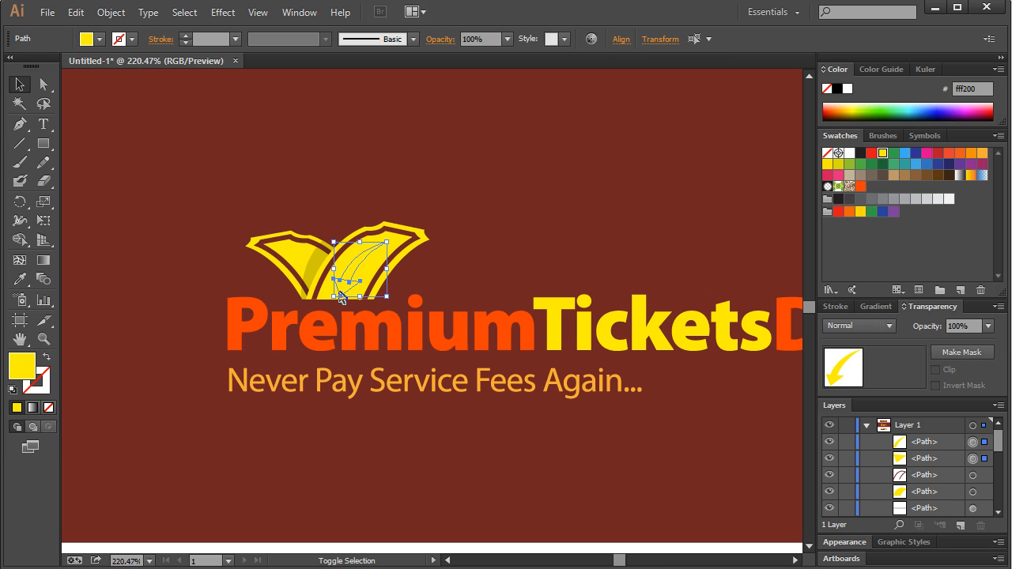
shift+click(303, 258)
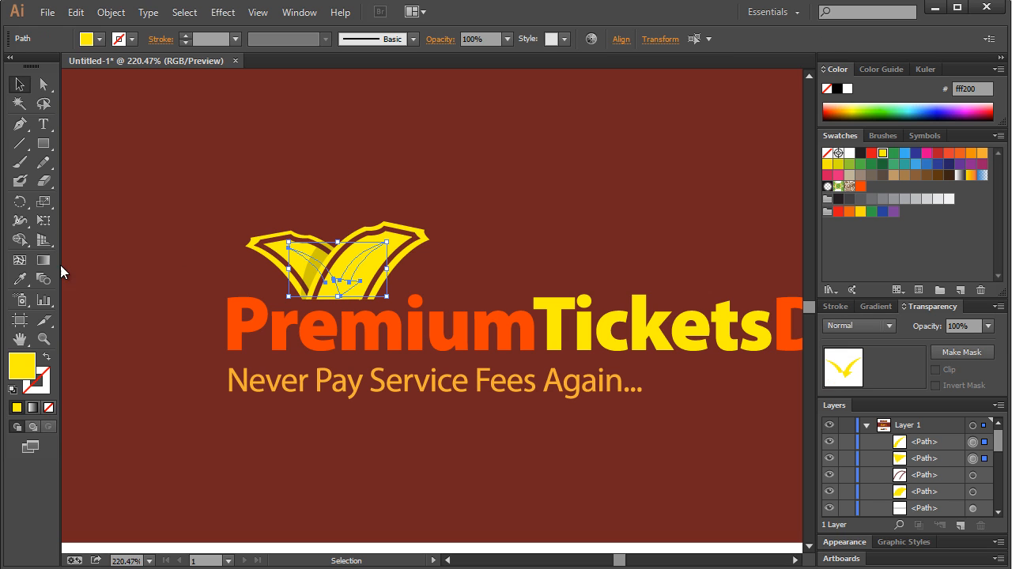
click(20, 279)
click(257, 301)
click(180, 223)
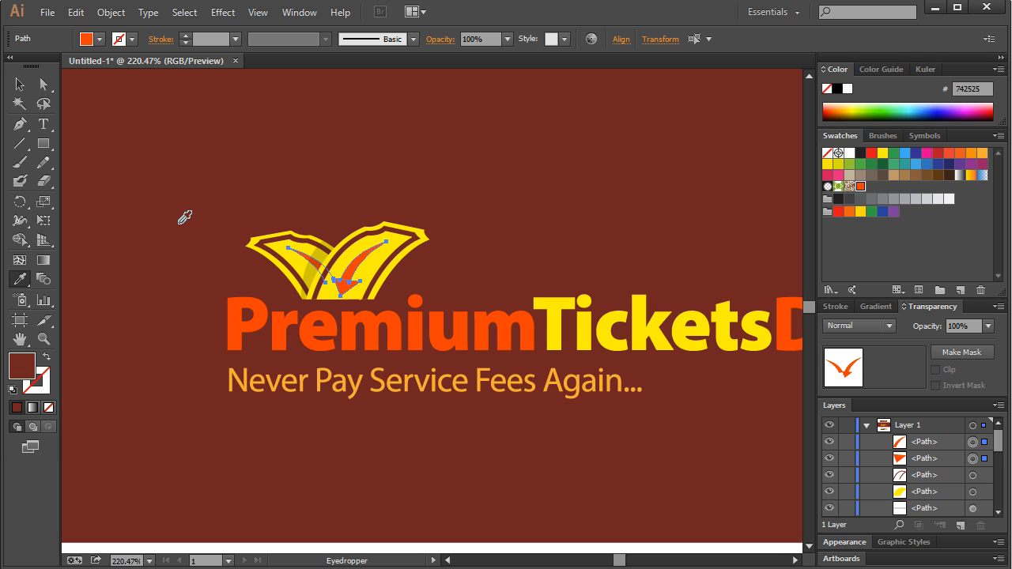
key(v)
key(ctrl+shift+a)
key(ctrl+1)
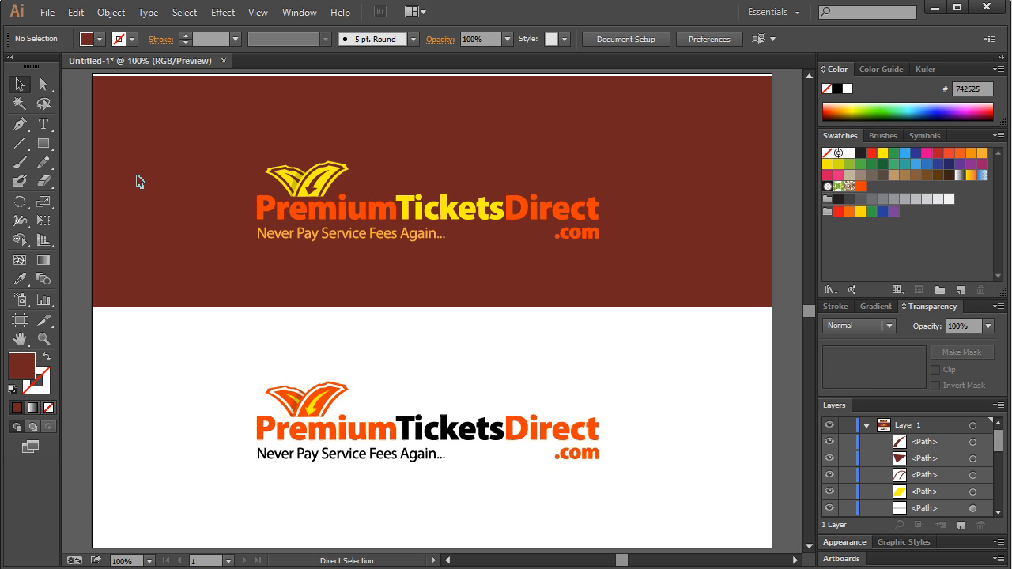
- Undo the arrow, ticket body and outline recolouring in the maroon version, back to white ticket outlines
key(ctrl+z)
key(ctrl+z)
key(ctrl+z)
key(ctrl+z)
key(ctrl+z)
key(ctrl+z)
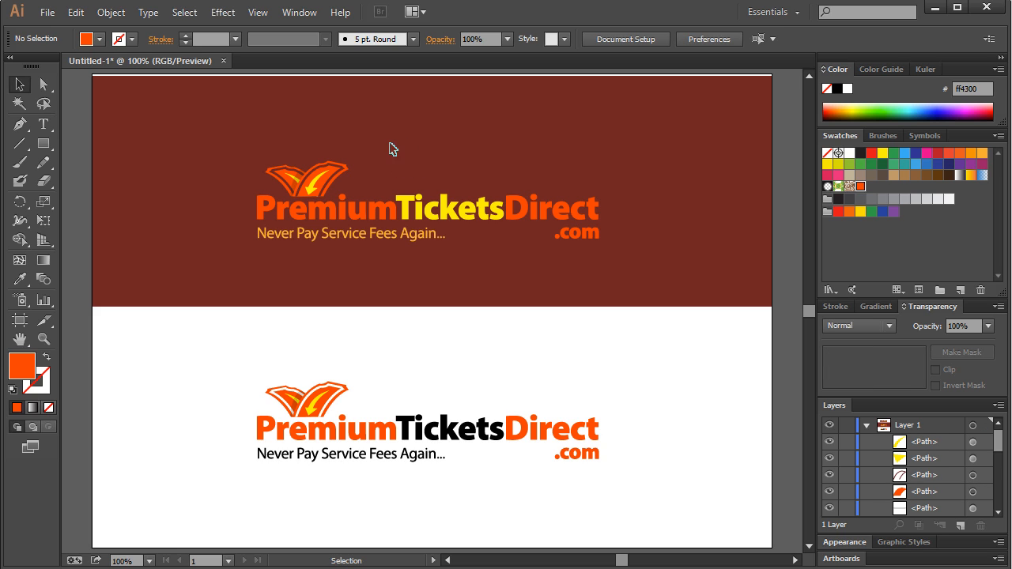
key(ctrl+z)
click(398, 152)
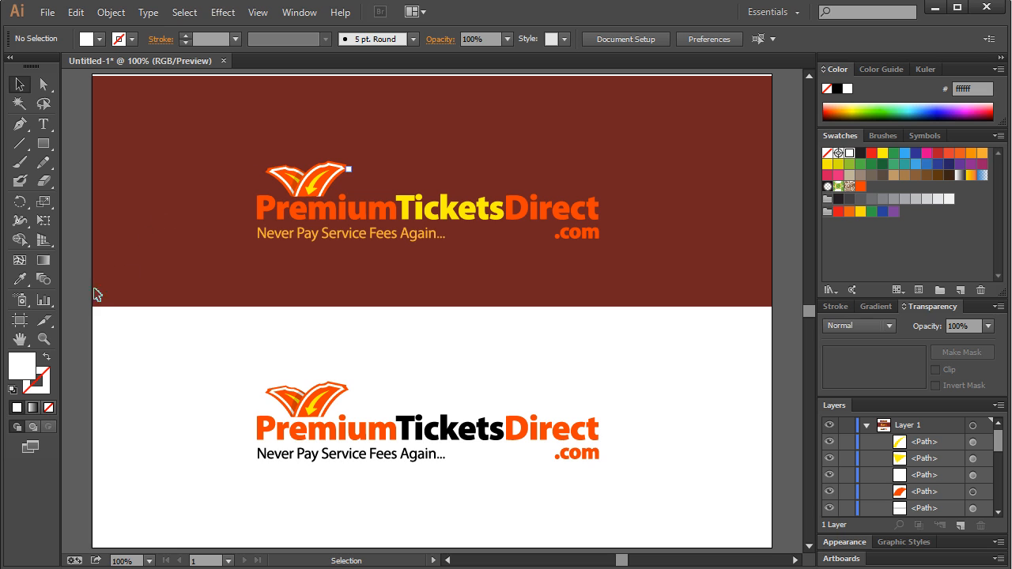
click(44, 339)
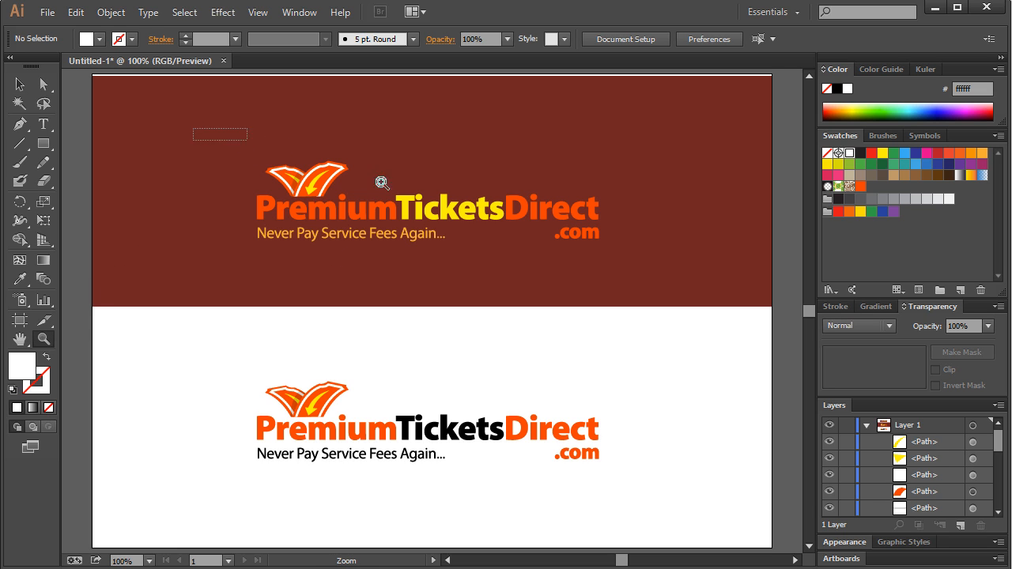
drag(382, 184, 468, 291)
click(19, 85)
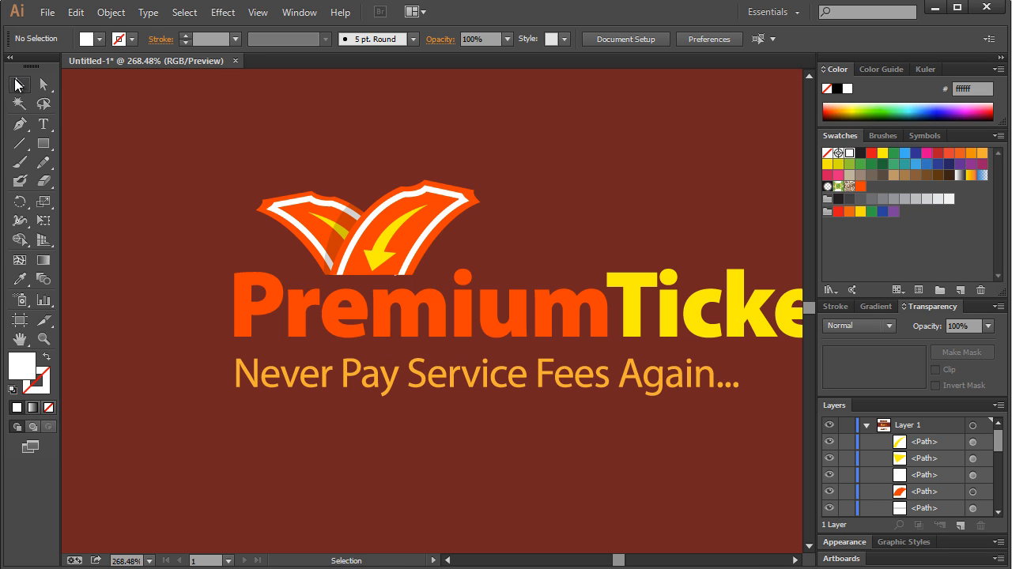
click(297, 206)
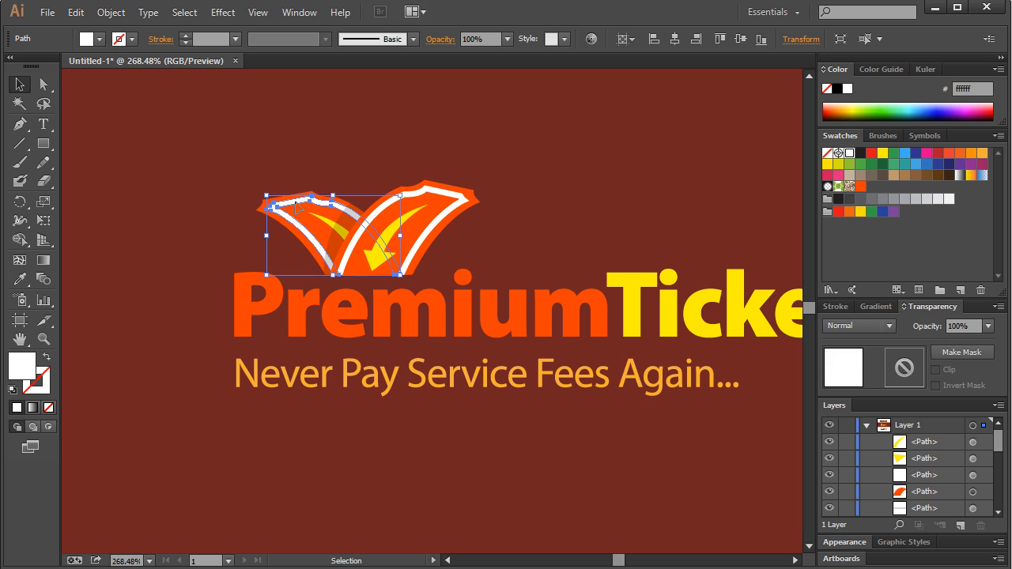
shift+click(470, 206)
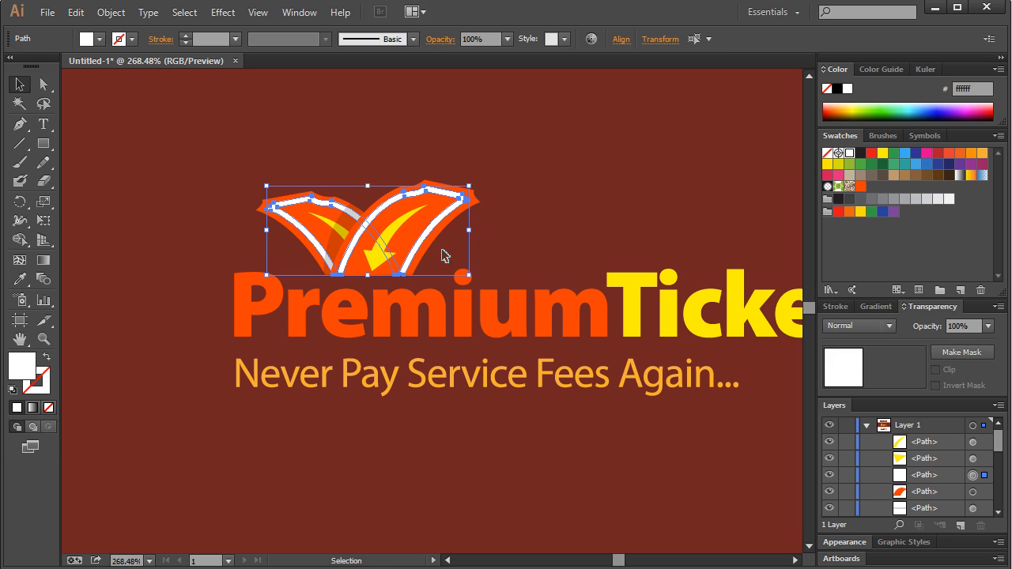
click(19, 278)
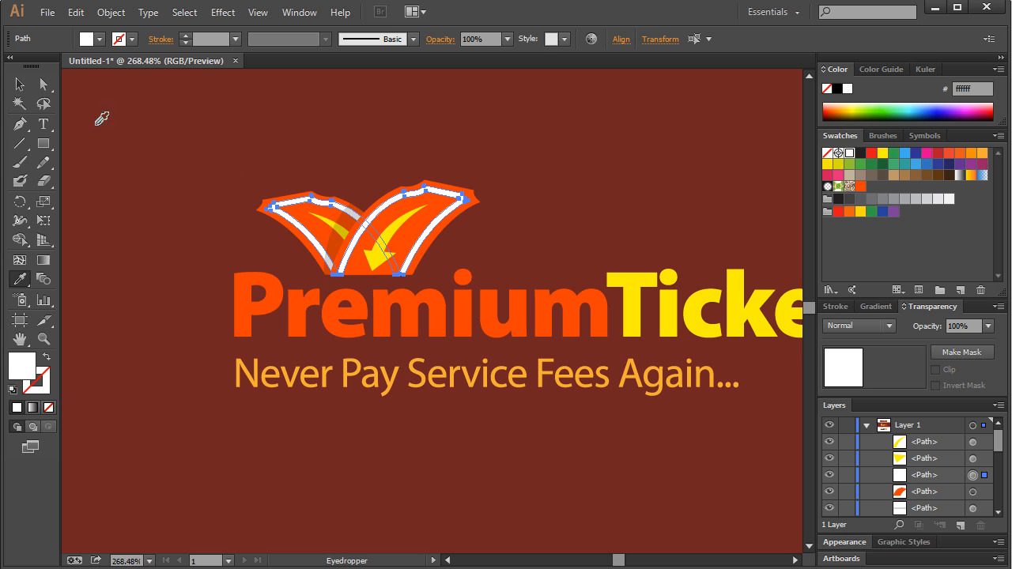
click(20, 86)
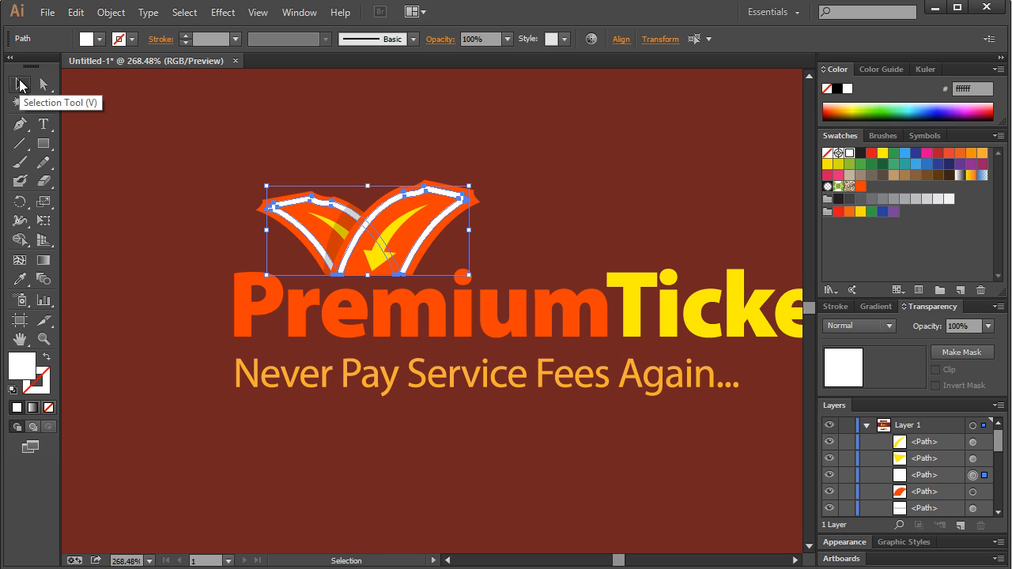
click(520, 191)
key(ctrl+1)
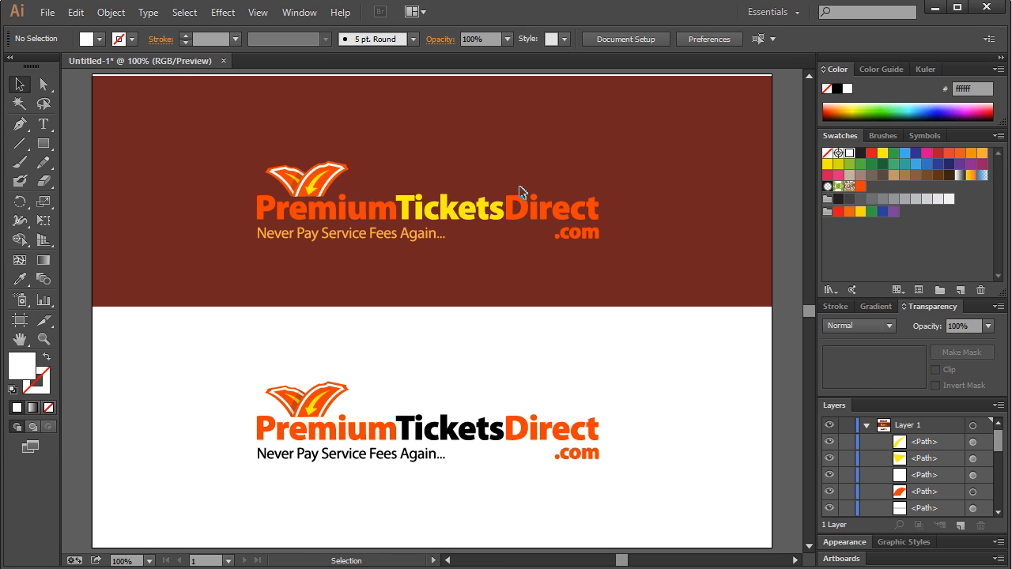
- Compare the maroon version of the redesigned logo with the original PremiumTicketsDirect.com logo above the artboard
drag(462, 153, 476, 160)
drag(412, 147, 438, 163)
scroll(671, 207, up, 3)
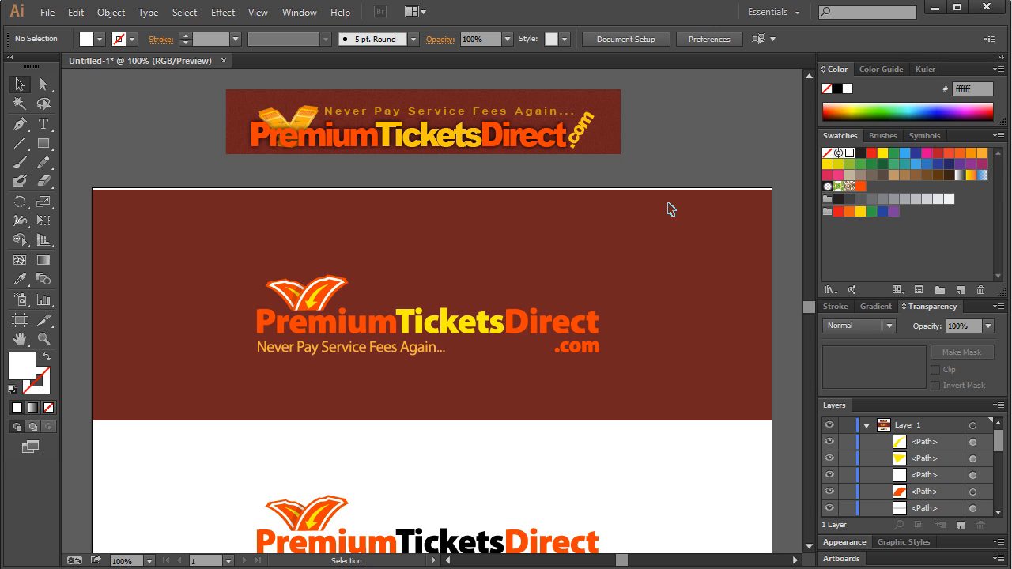
scroll(668, 262, down, 3)
scroll(668, 267, up, 5)
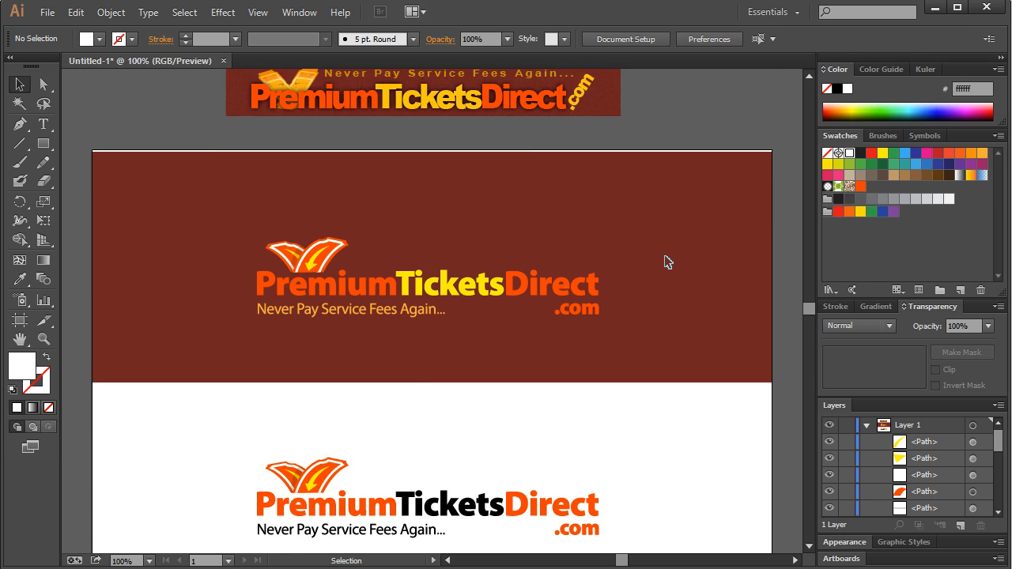
click(306, 200)
click(382, 267)
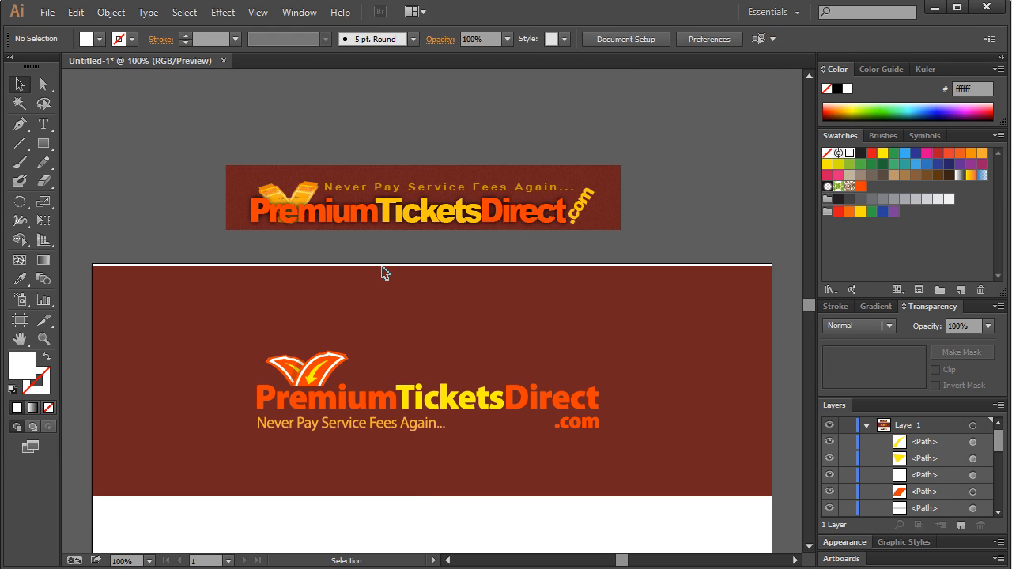
scroll(647, 294, down, 5)
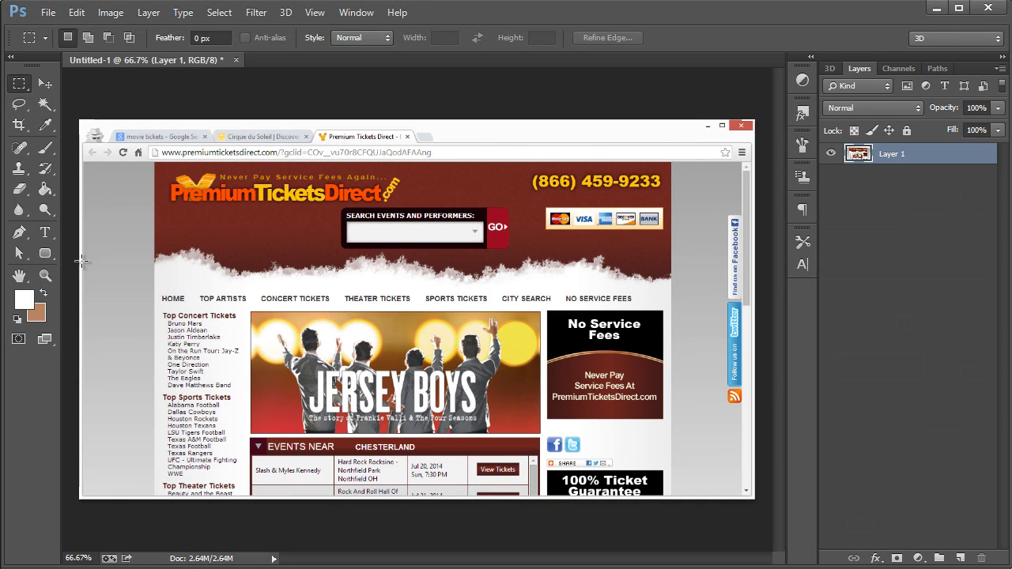
- Switch to Photoshop and cover the old header logo in the website screenshot with a fill sampled from the header's maroon
key(z)
click(335, 238)
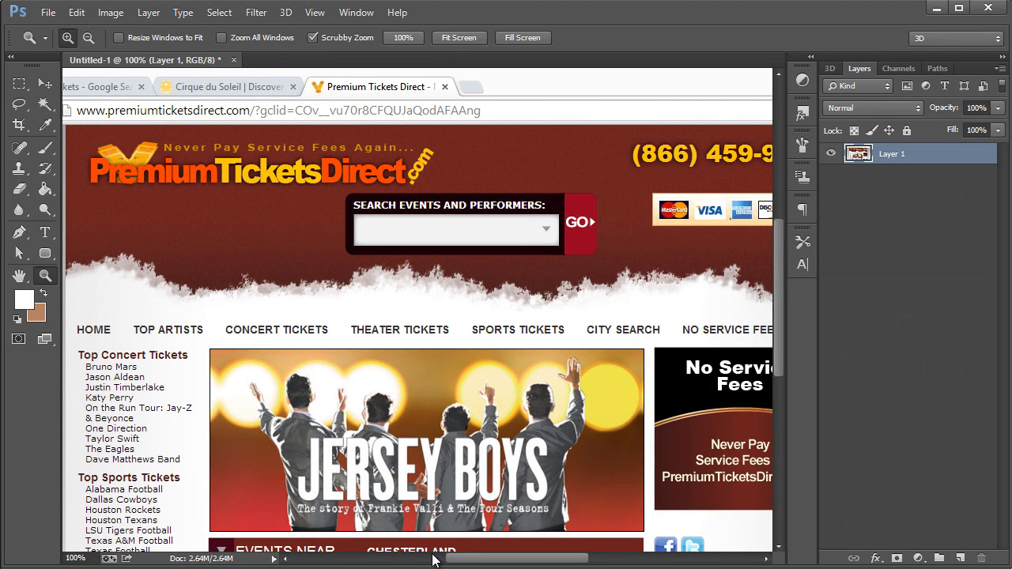
drag(459, 560, 451, 560)
click(19, 83)
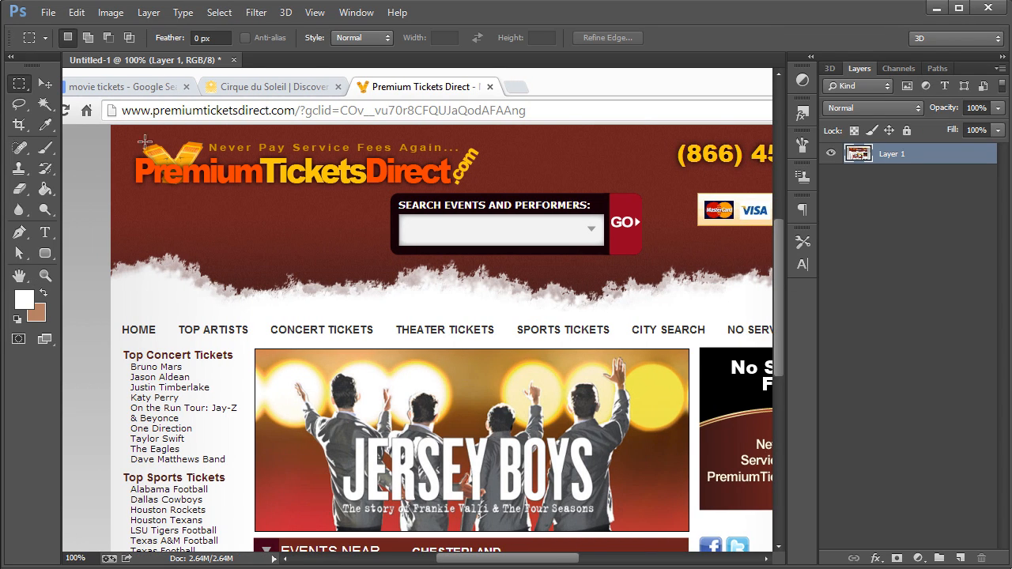
drag(125, 132, 497, 190)
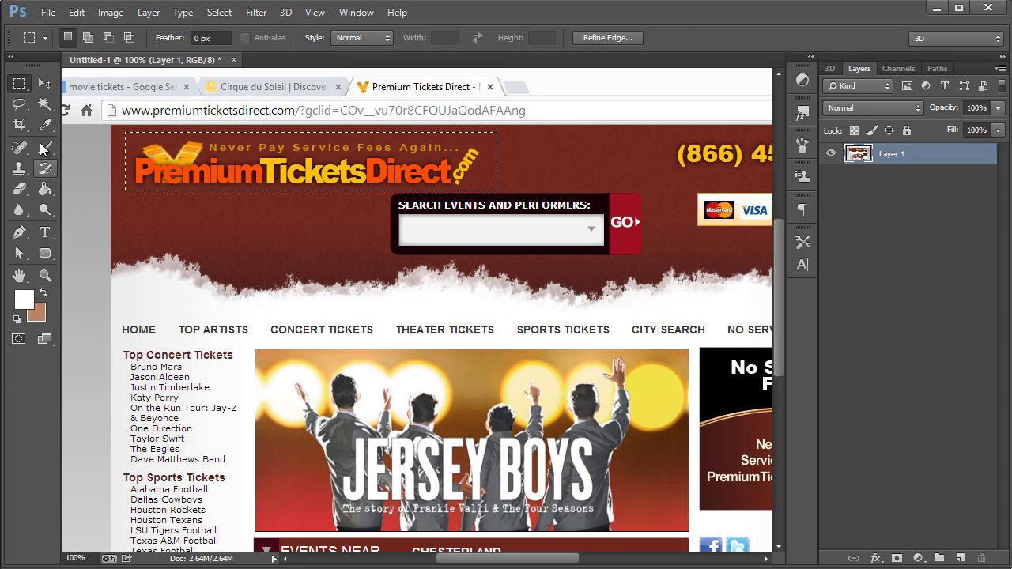
click(45, 104)
click(45, 127)
click(219, 224)
click(76, 12)
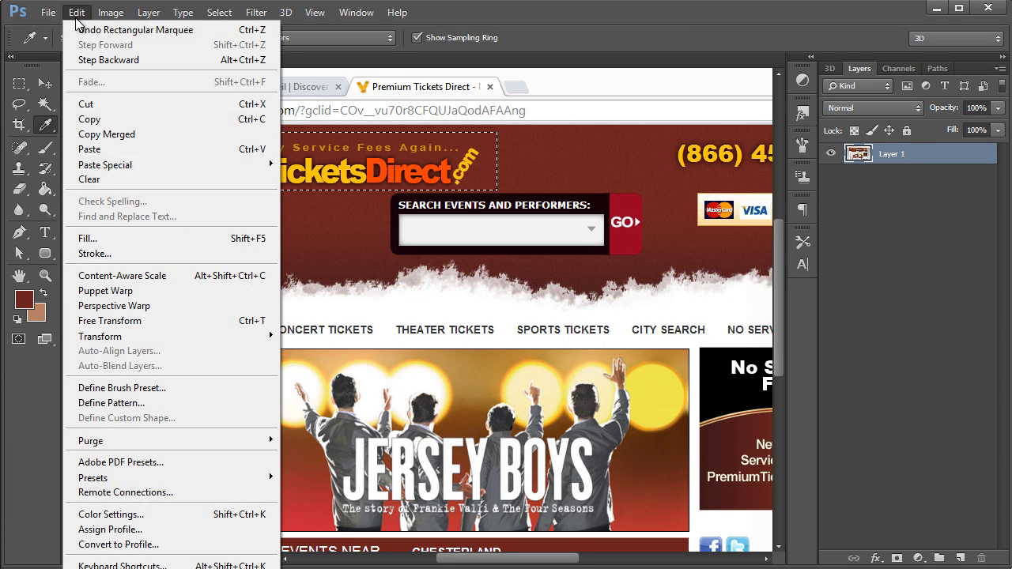
click(87, 238)
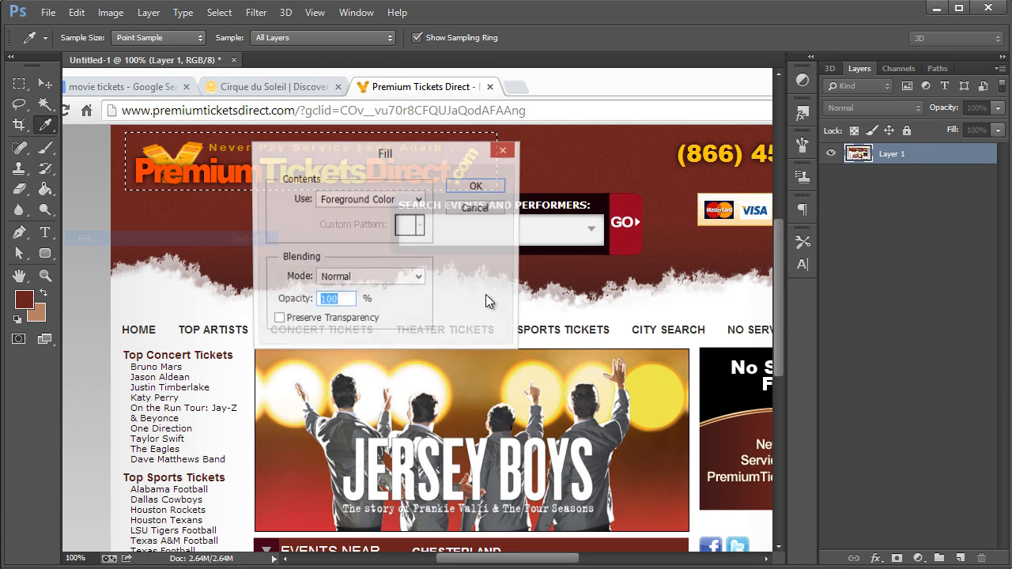
click(477, 182)
key(ctrl+d)
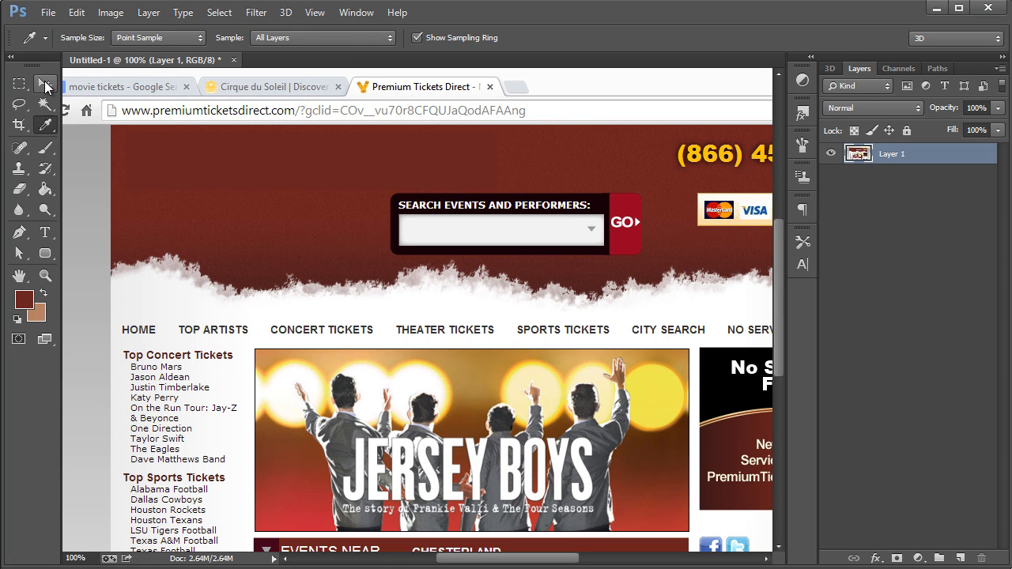
- Paste the capture of the new artwork, copy the maroon-background logo out of it, and delete the capture's layer
click(45, 85)
key(ctrl+v)
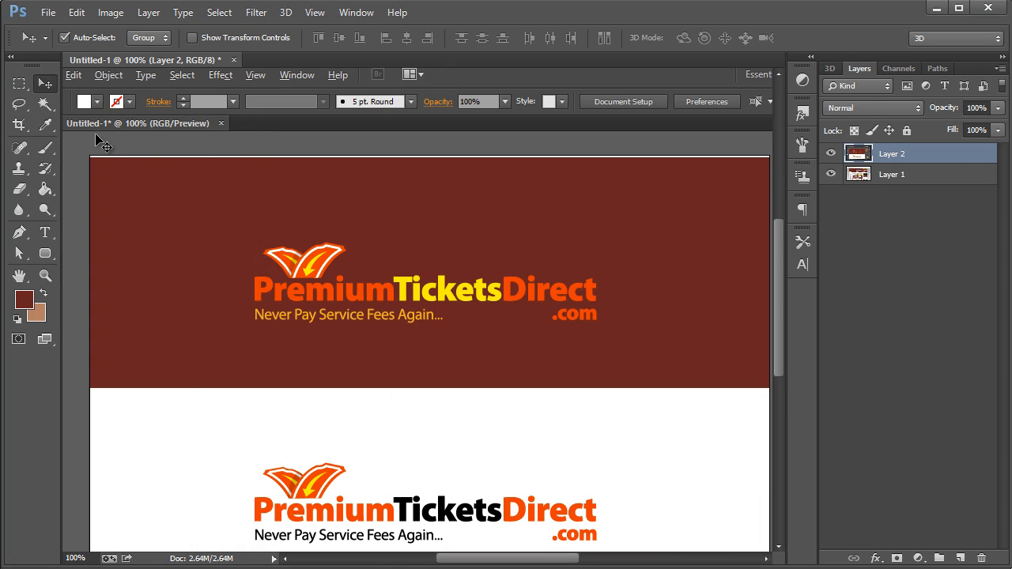
click(19, 83)
drag(242, 236, 600, 327)
key(ctrl+d)
key(Delete)
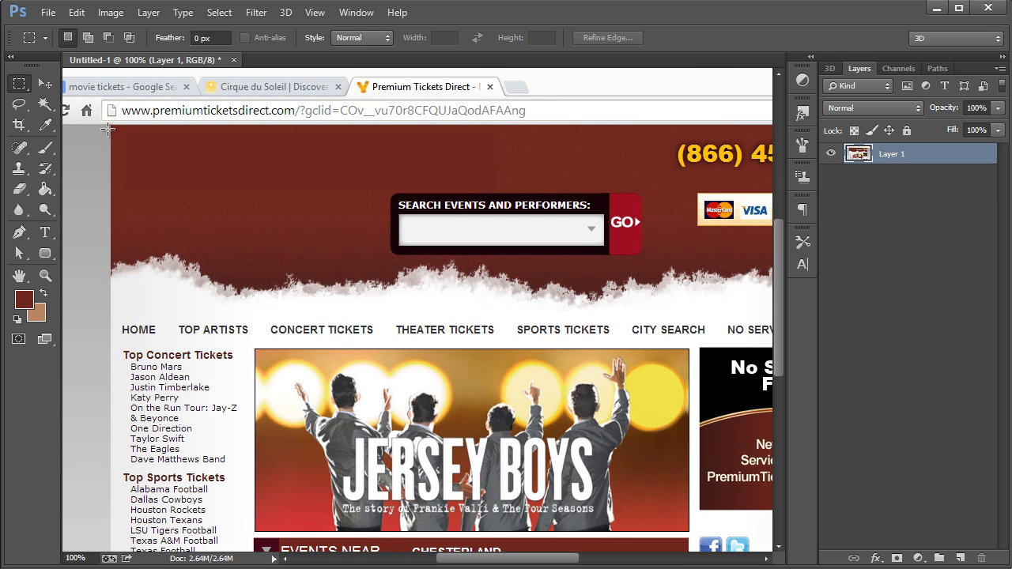
- Paste the new logo over the cleared header area as its own layer and scale it down to fit the old logo's place
click(46, 83)
key(ctrl+v)
drag(326, 273, 209, 140)
key(ctrl+t)
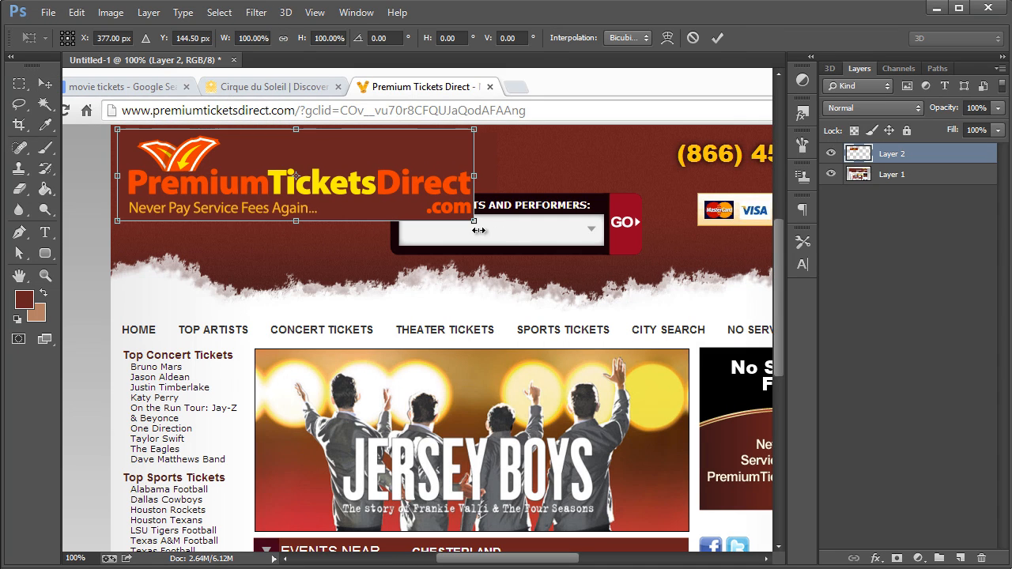
drag(476, 225, 372, 237)
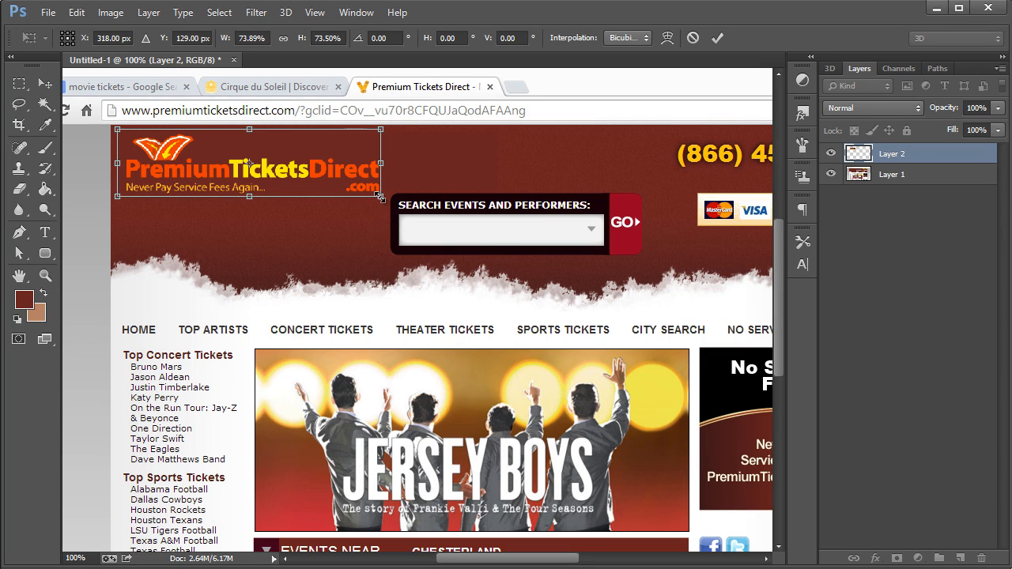
drag(380, 197, 434, 214)
click(45, 83)
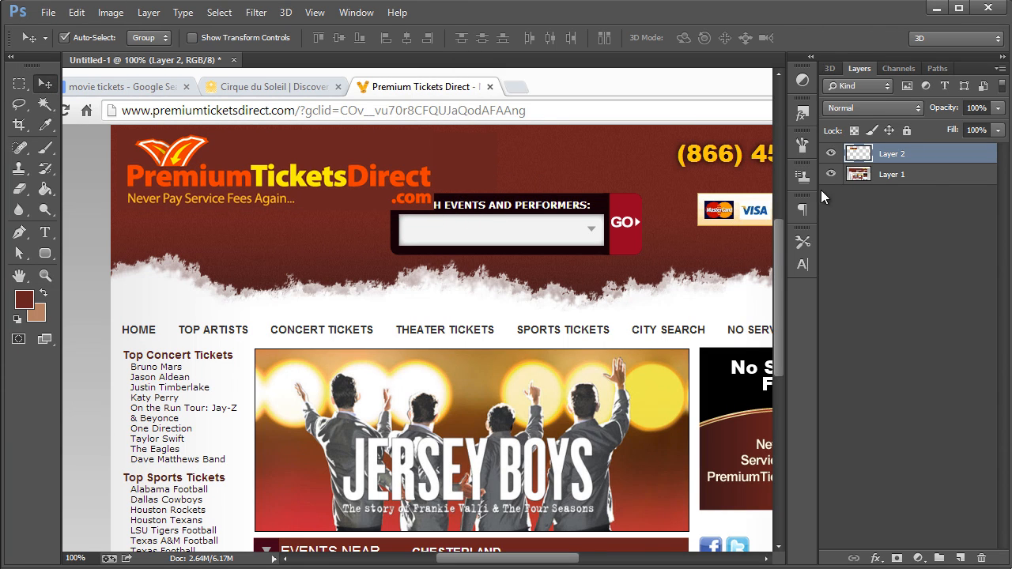
- Cover the header's event search box on Layer 1 with the maroon foreground colour
click(931, 182)
click(19, 83)
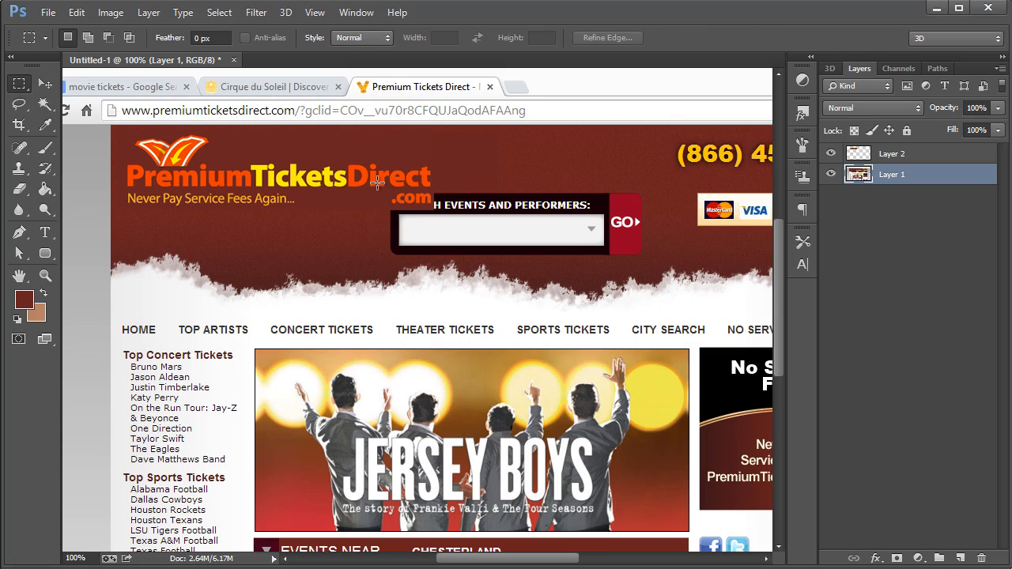
drag(375, 172, 661, 265)
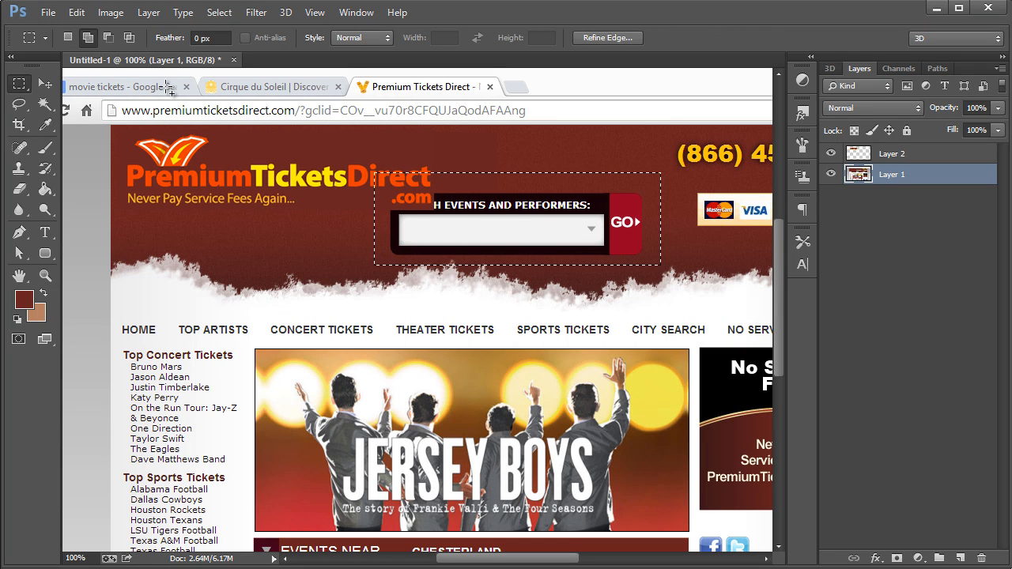
key(shift+F5)
key(Return)
key(ctrl+d)
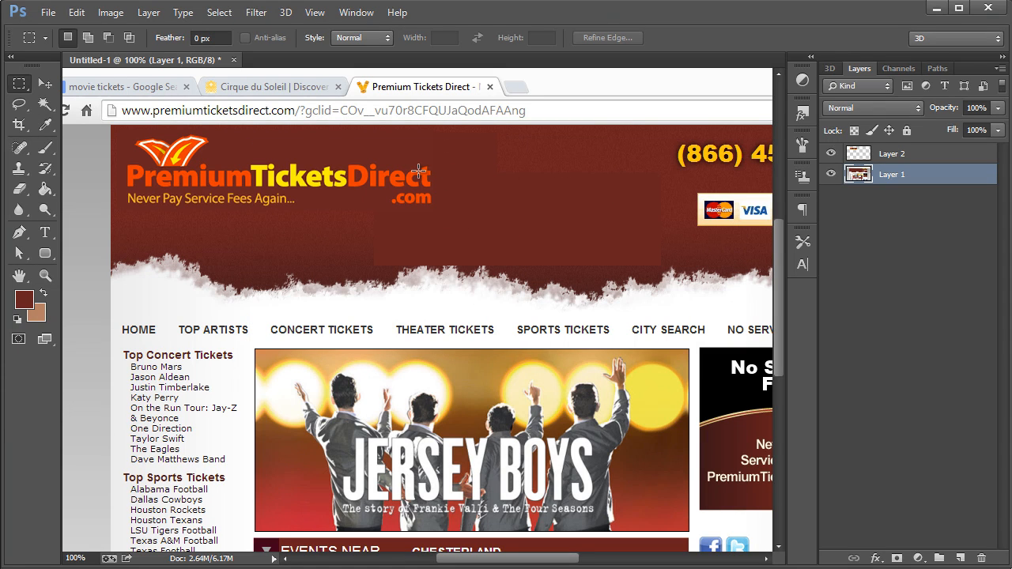
- Move the new logo slightly down and to the right within the maroon header
click(45, 84)
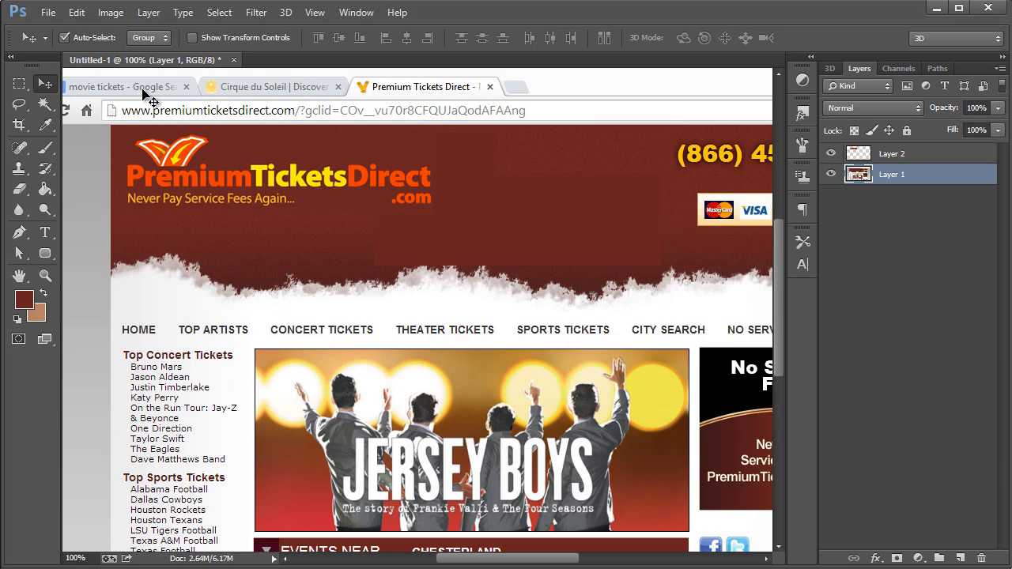
click(323, 183)
drag(320, 180, 360, 198)
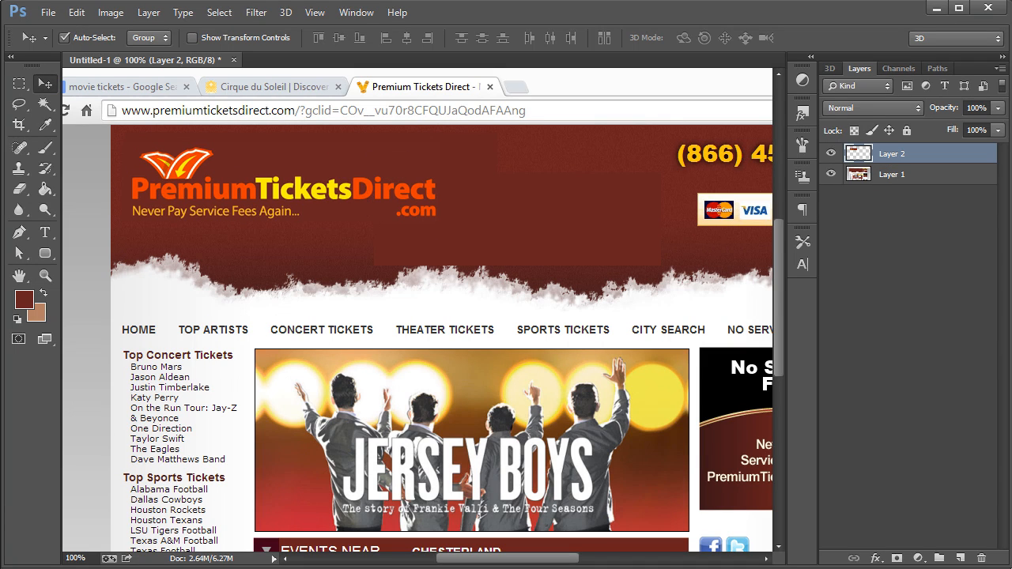
- Bring up the live website in the browser beneath the mockup to compare its header logo, and put the browser away again
click(34, 544)
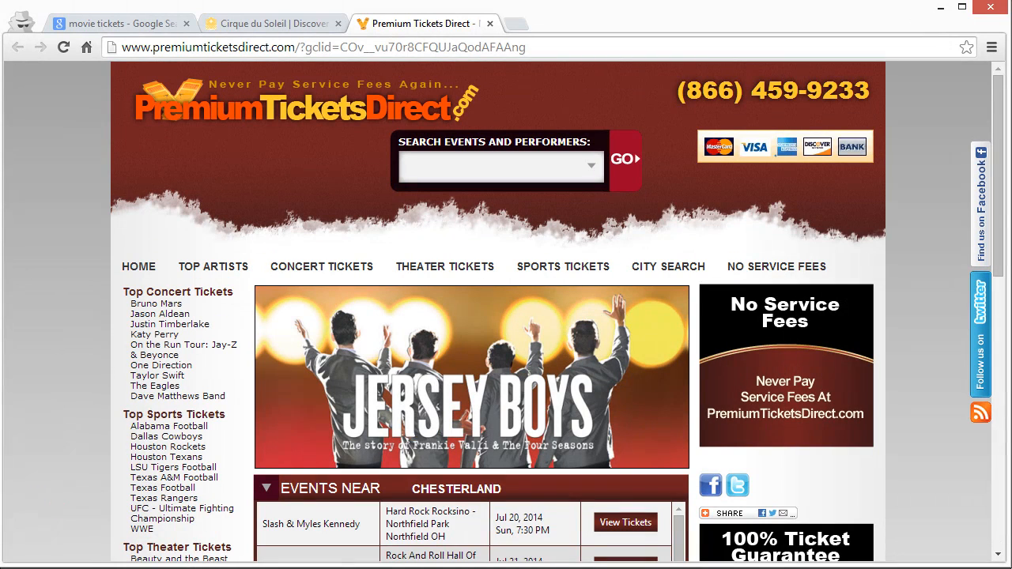
drag(603, 23, 615, 332)
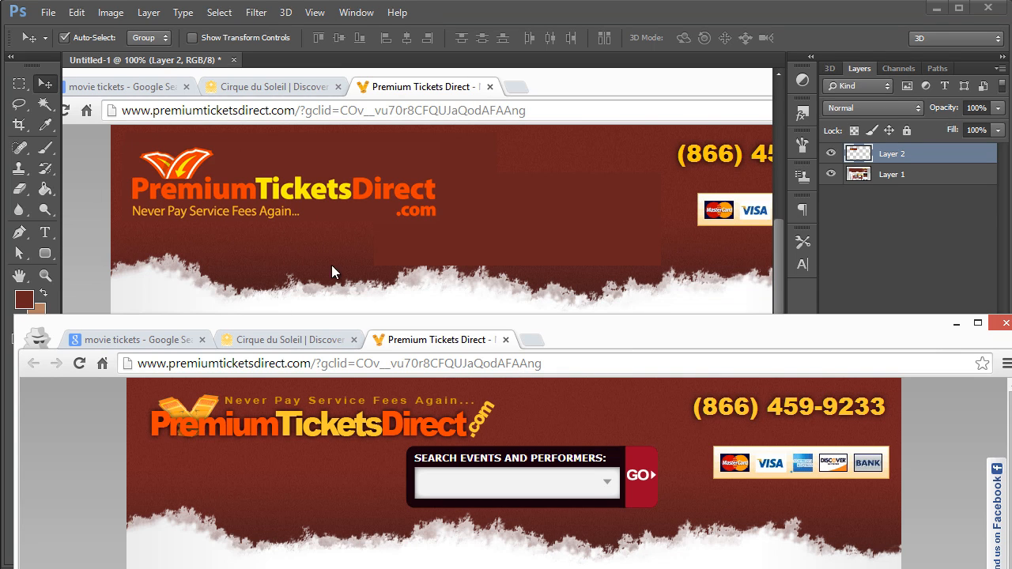
drag(588, 328, 593, 308)
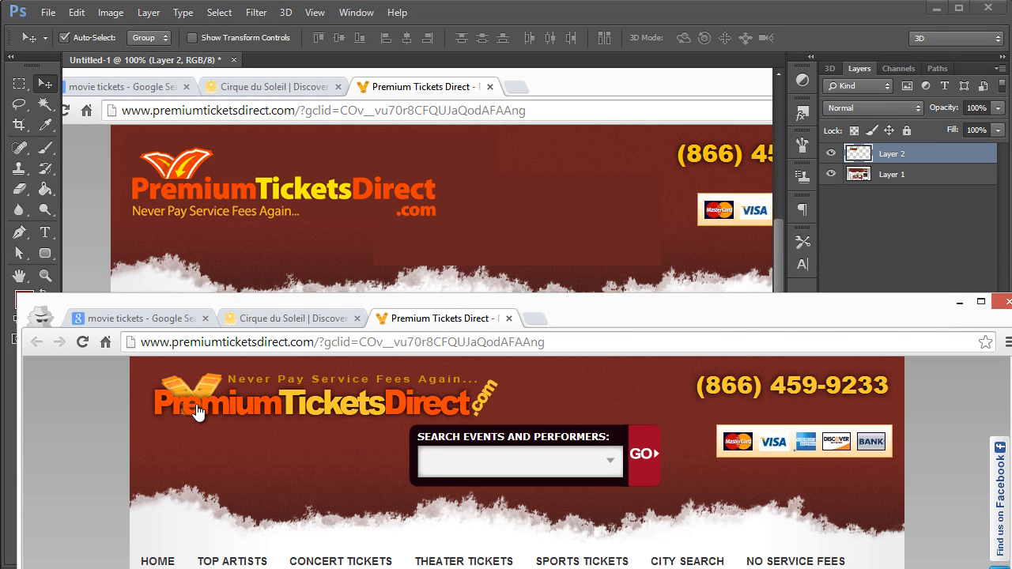
click(957, 304)
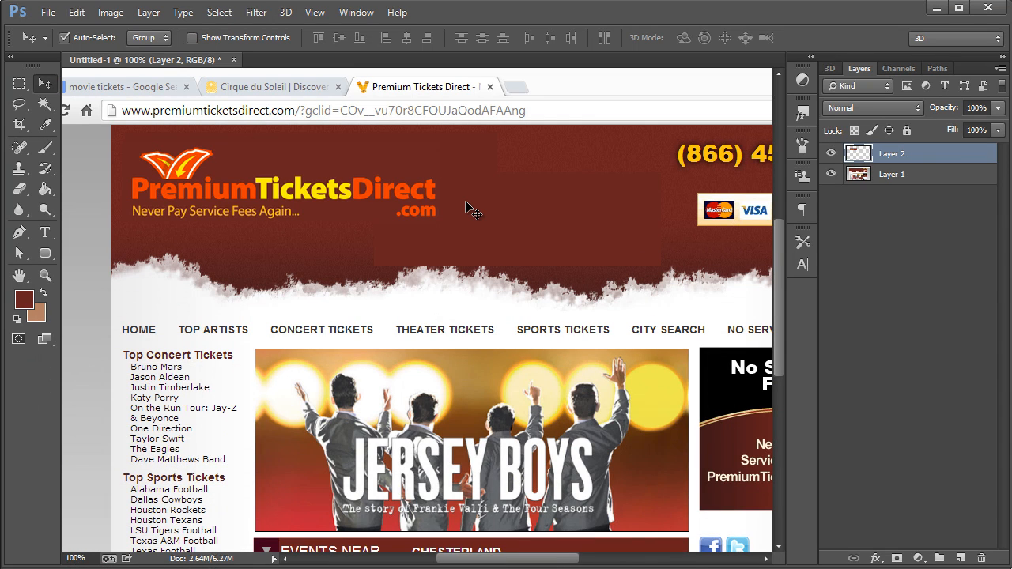